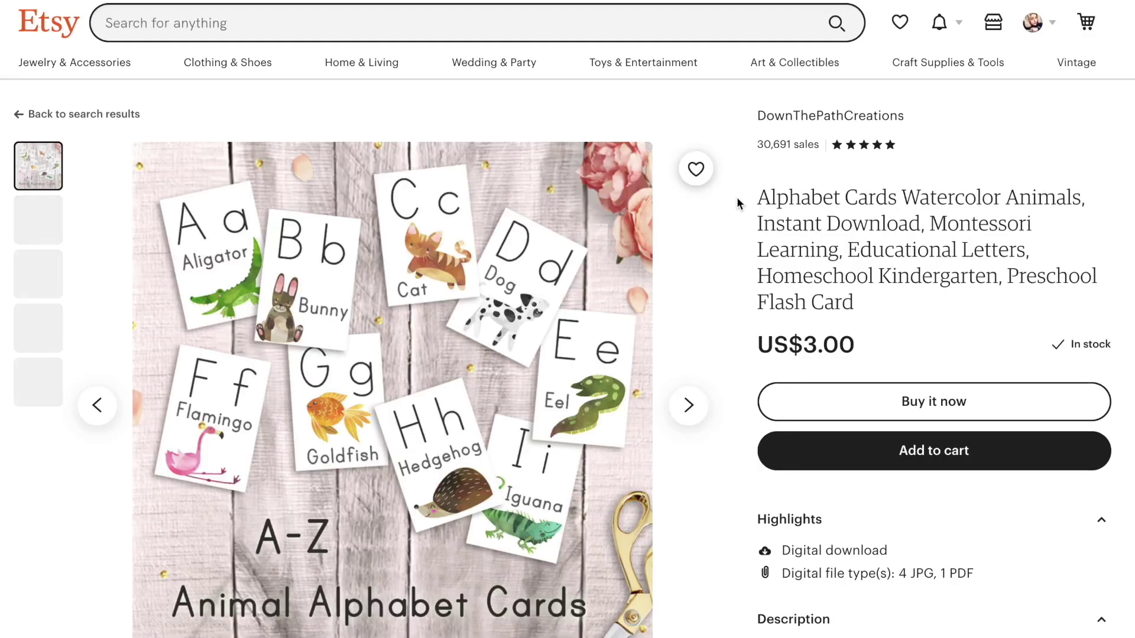
- View the preview images of the watercolor animal alphabet cards listing
scroll(755, 197, "down", 1)
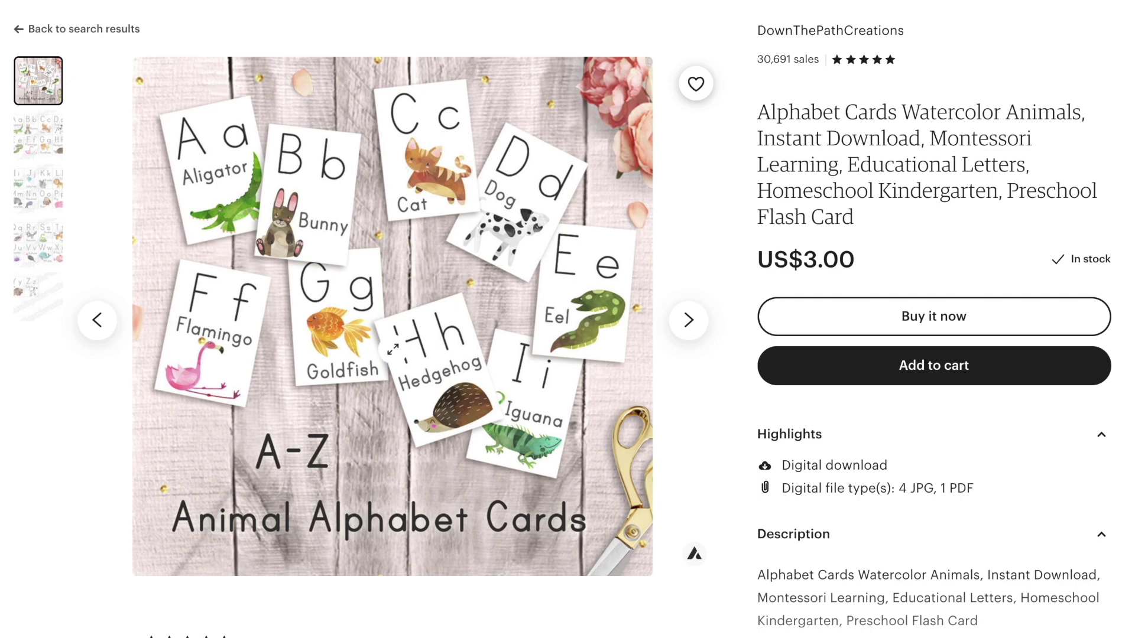
left_click(53, 132)
left_click(40, 195)
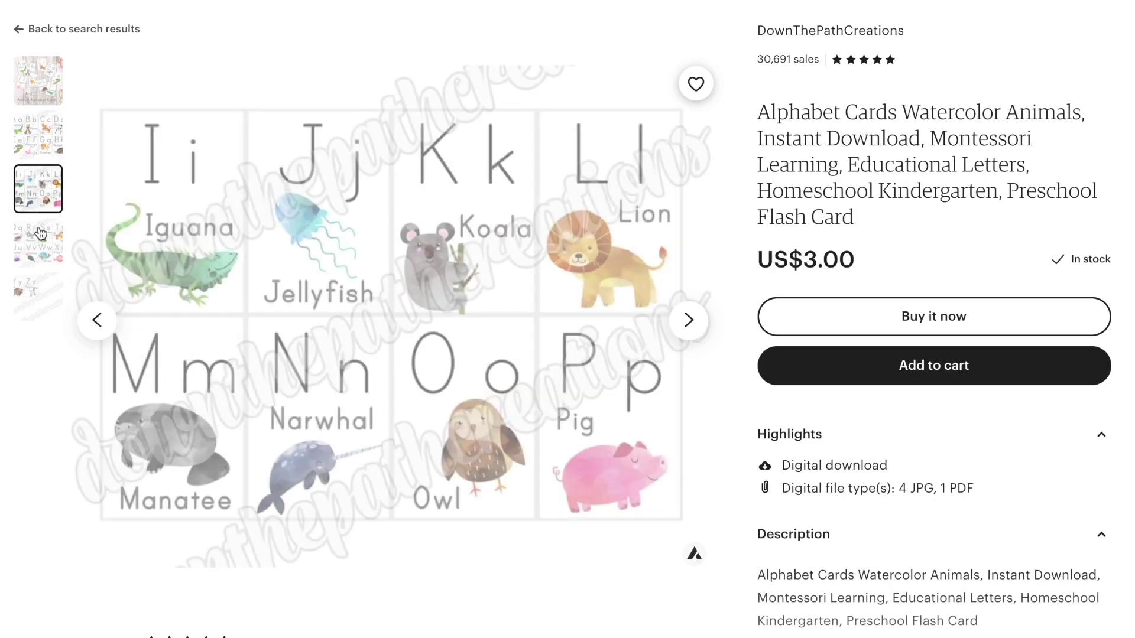
left_click(43, 243)
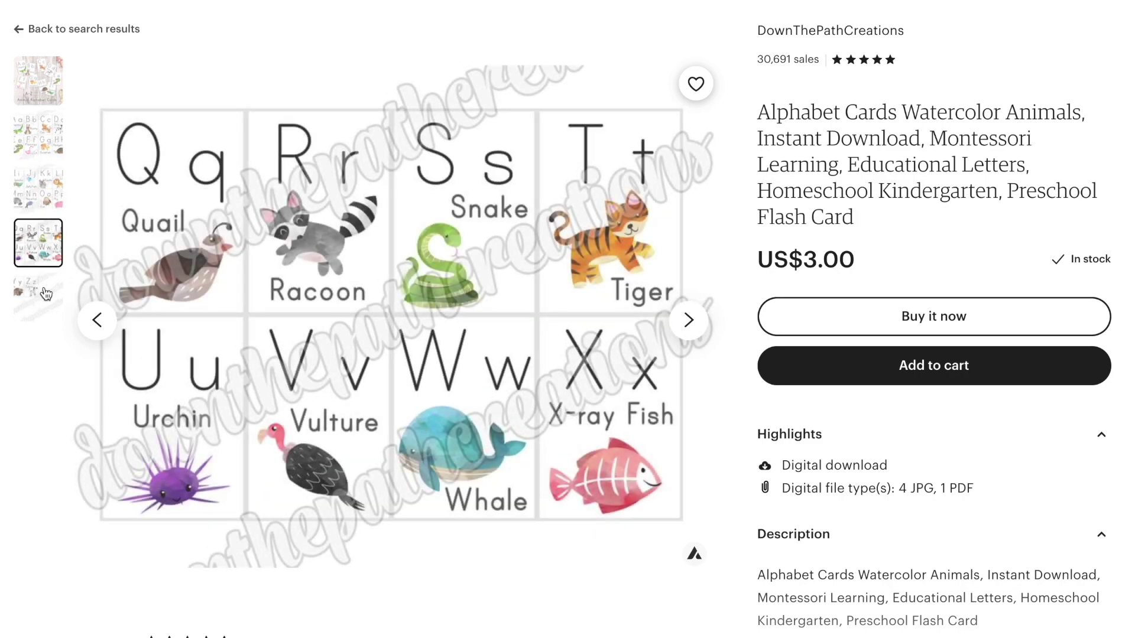
left_click(45, 293)
left_click(36, 80)
- Expand the full description of the alphabet cards listing and read it
scroll(954, 239, "down", 5)
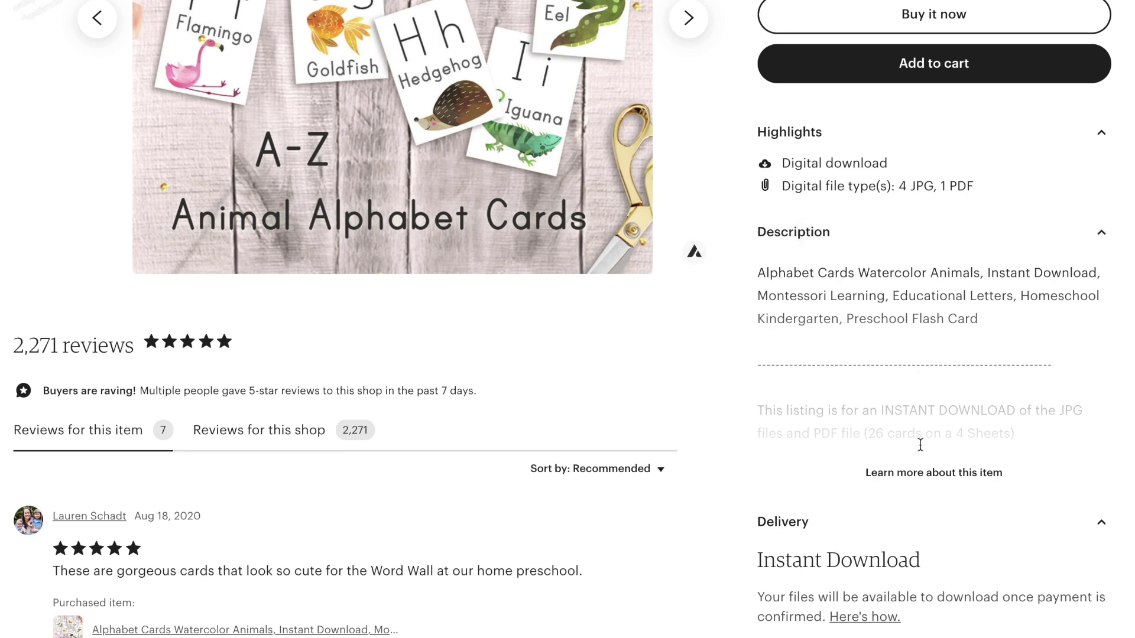
left_click(920, 477)
scroll(859, 328, "down", 4)
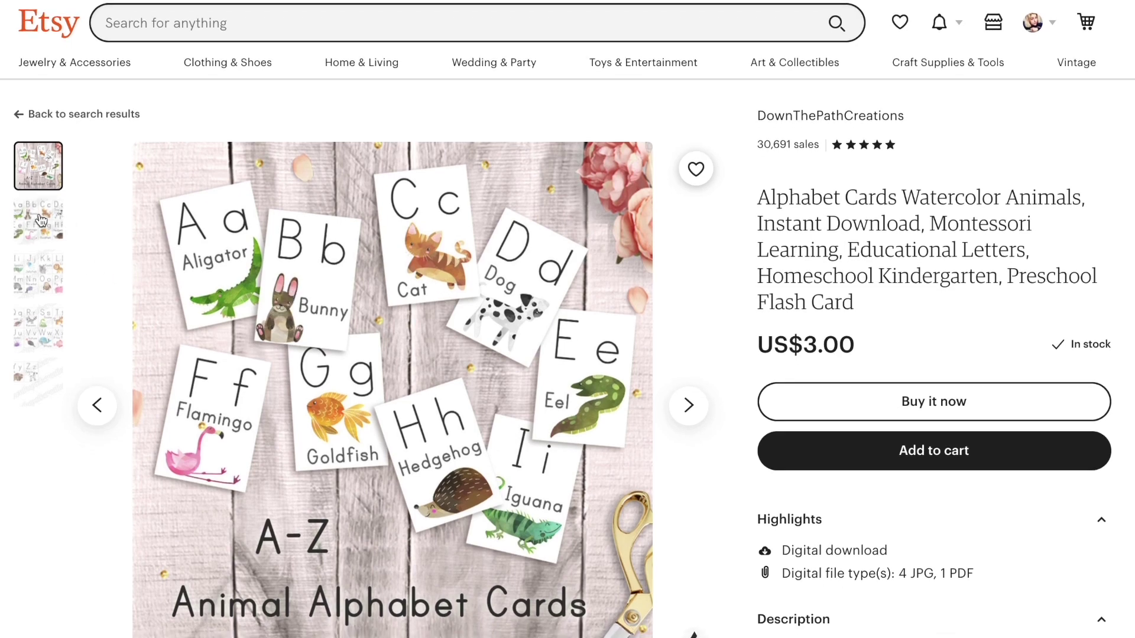
- Go through the alphabet listing's sample sheet images again, from the A–H sheet to the Y–Z sheet
left_click(41, 221)
scroll(362, 222, "down", 2)
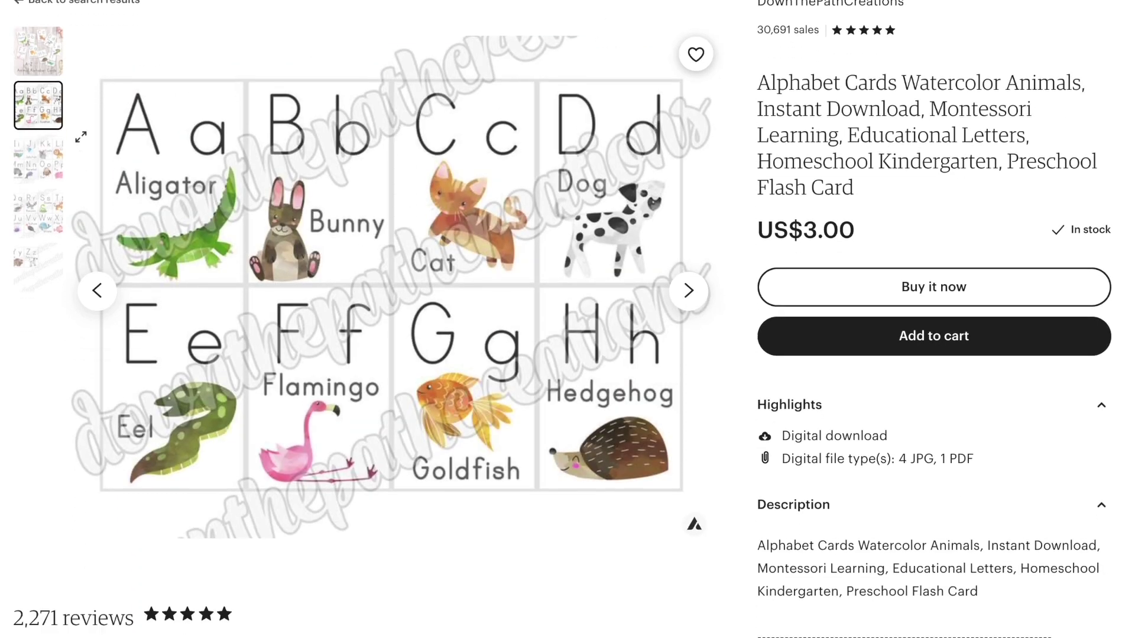
left_click(38, 160)
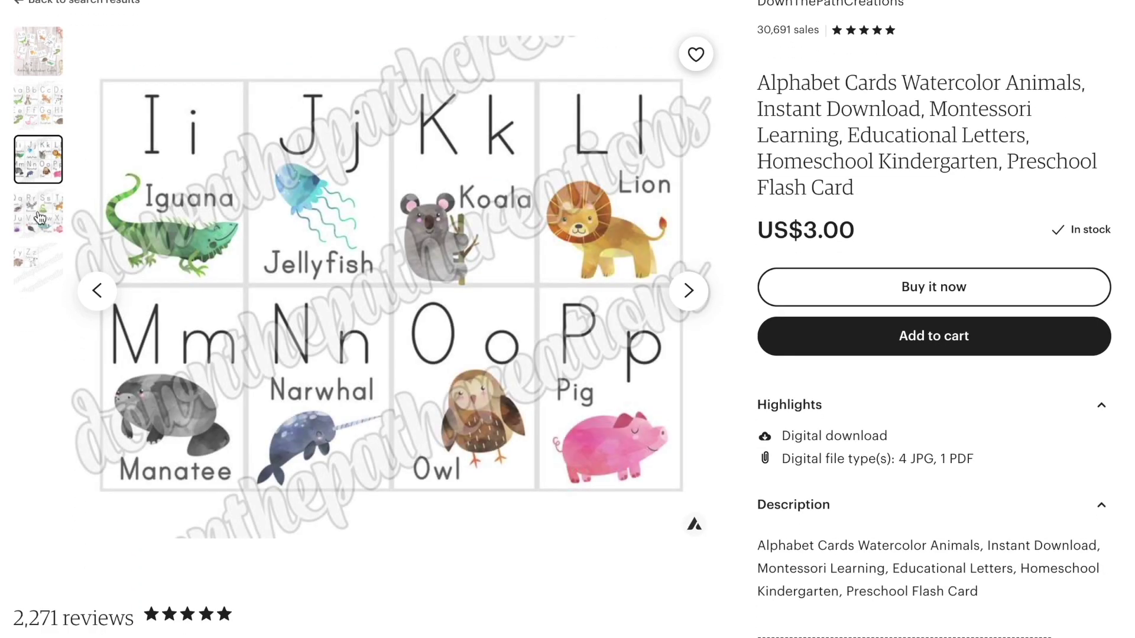
left_click(39, 218)
left_click(29, 265)
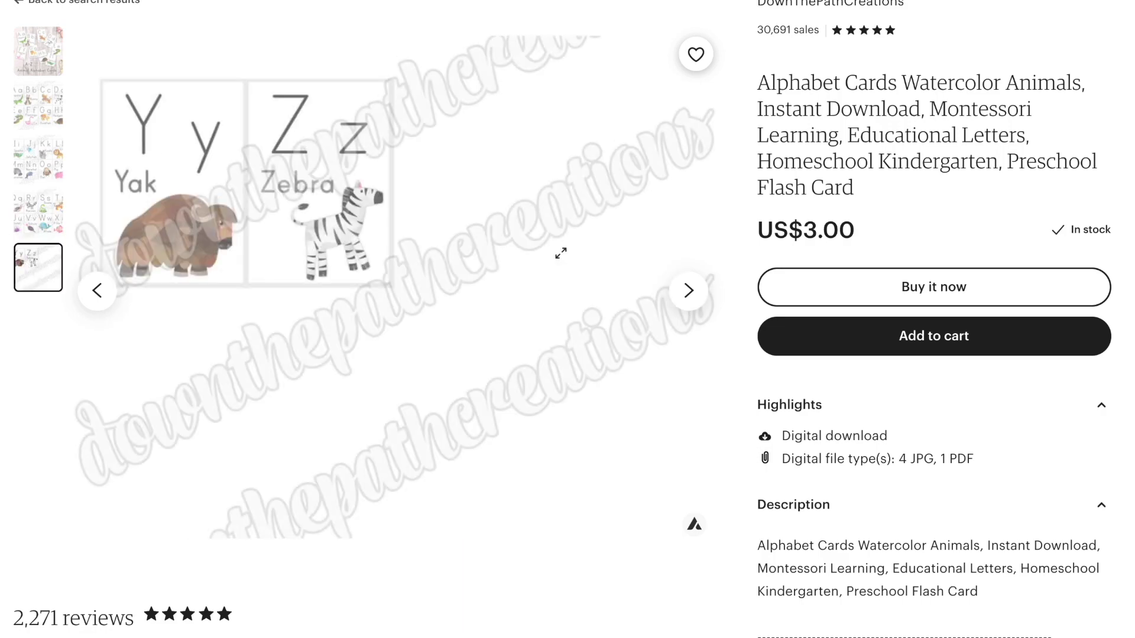
- Read the alphabet listing's card and sheet dimensions, resolution, download instructions and usage terms
scroll(582, 267, "down", 8)
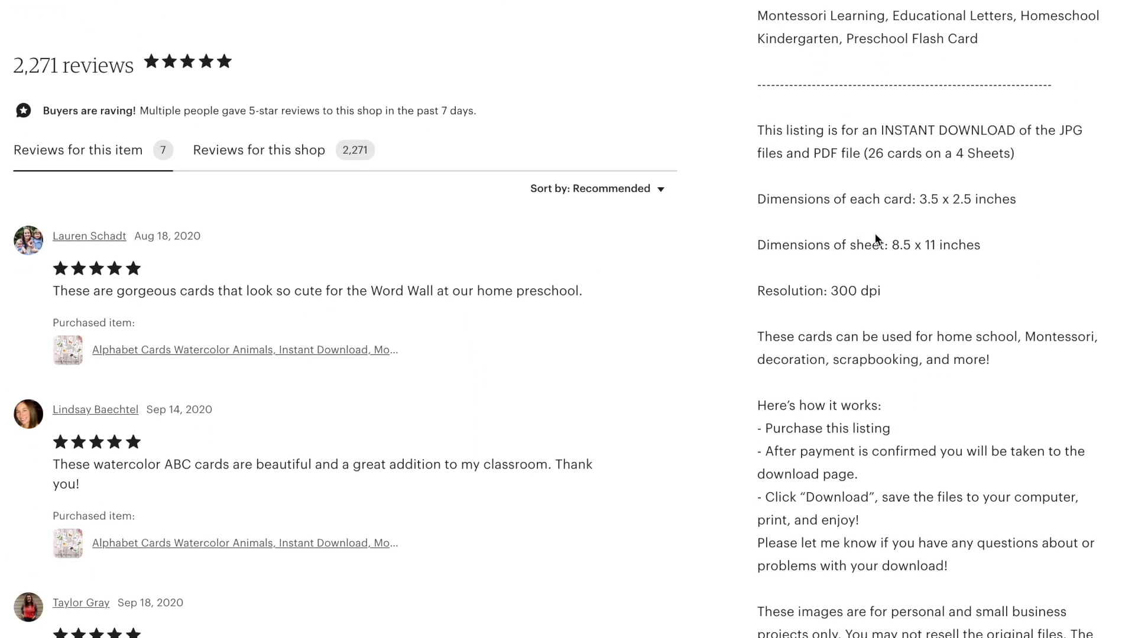
scroll(876, 235, "down", 3)
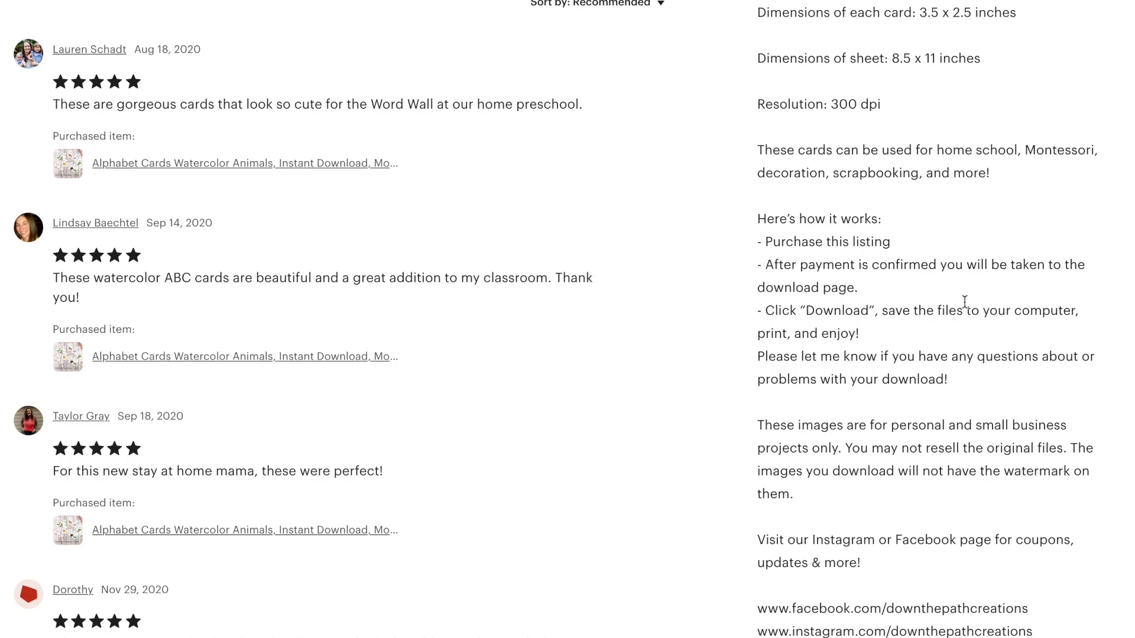
scroll(958, 273, "down", 7)
key("Home")
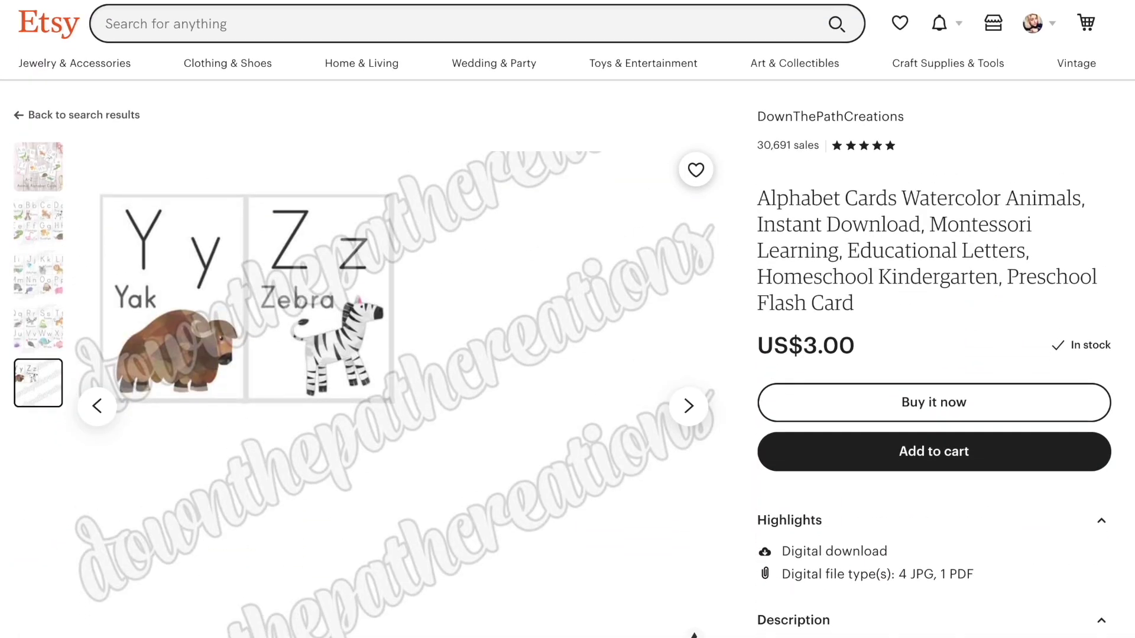
- Return to the printable flash cards search results and open PixelPerfectionParty's Animal Number Flash Cards listing
key("alt+Left")
scroll(569, 185, "down", 3)
scroll(569, 185, "down", 3)
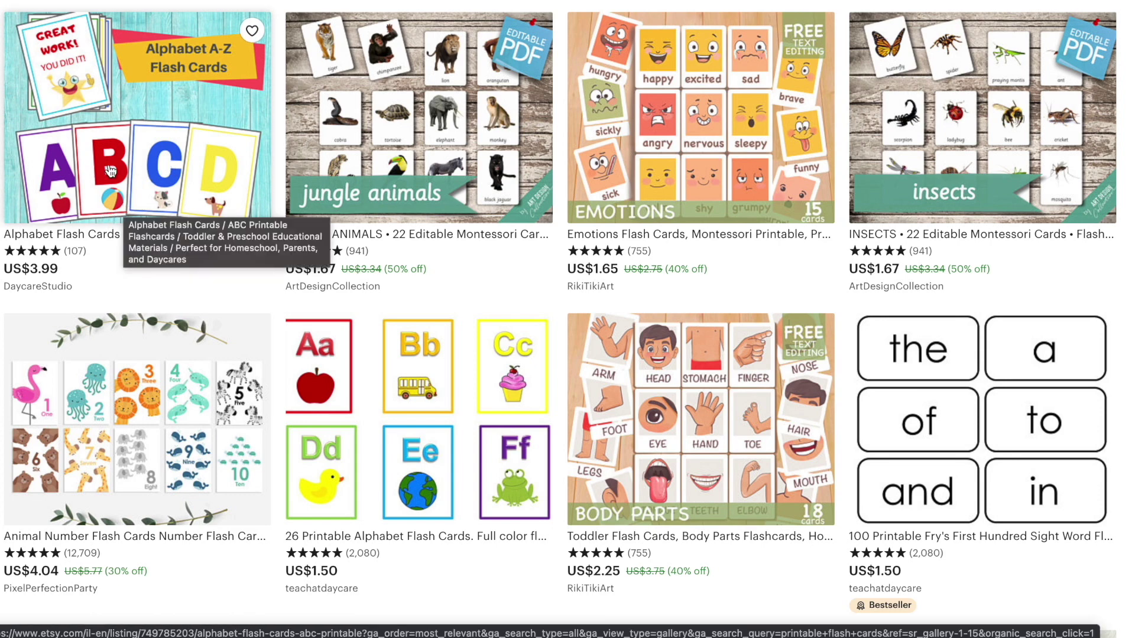
scroll(110, 172, "down", 3)
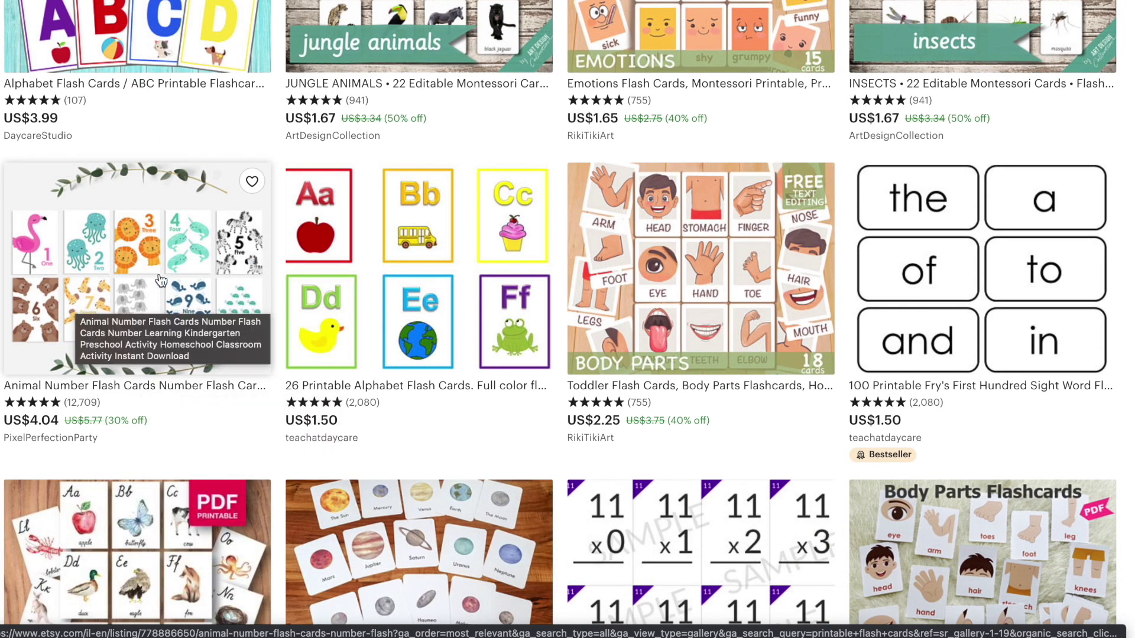
left_click(163, 280)
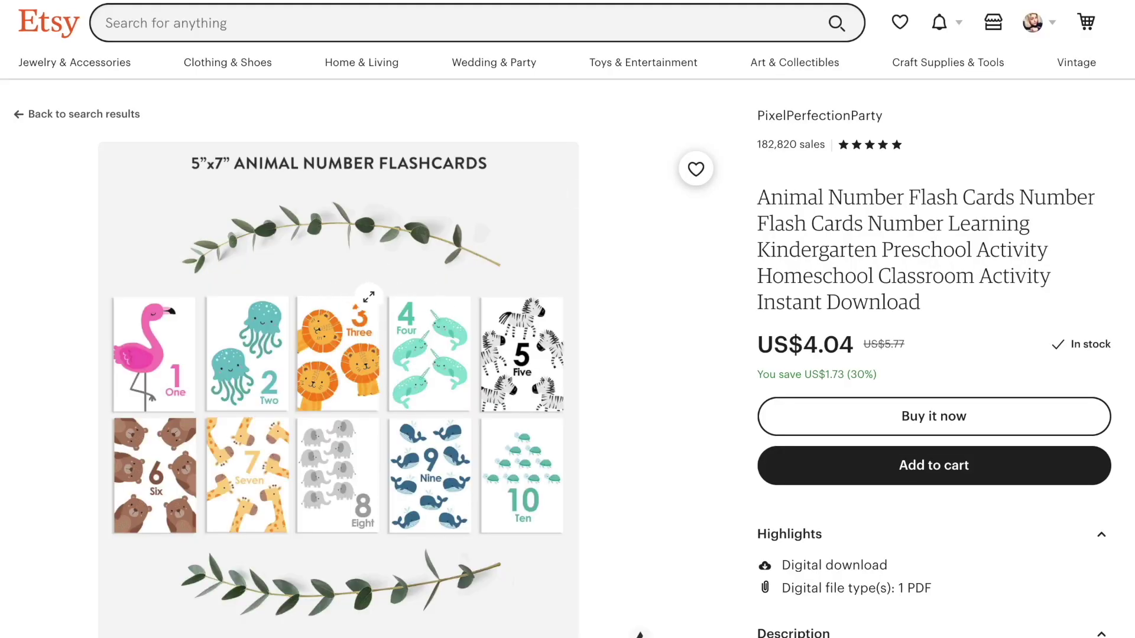
- Read the number flash cards listing's full description and view the customer review photo of the printed cards
scroll(432, 322, "down", 2)
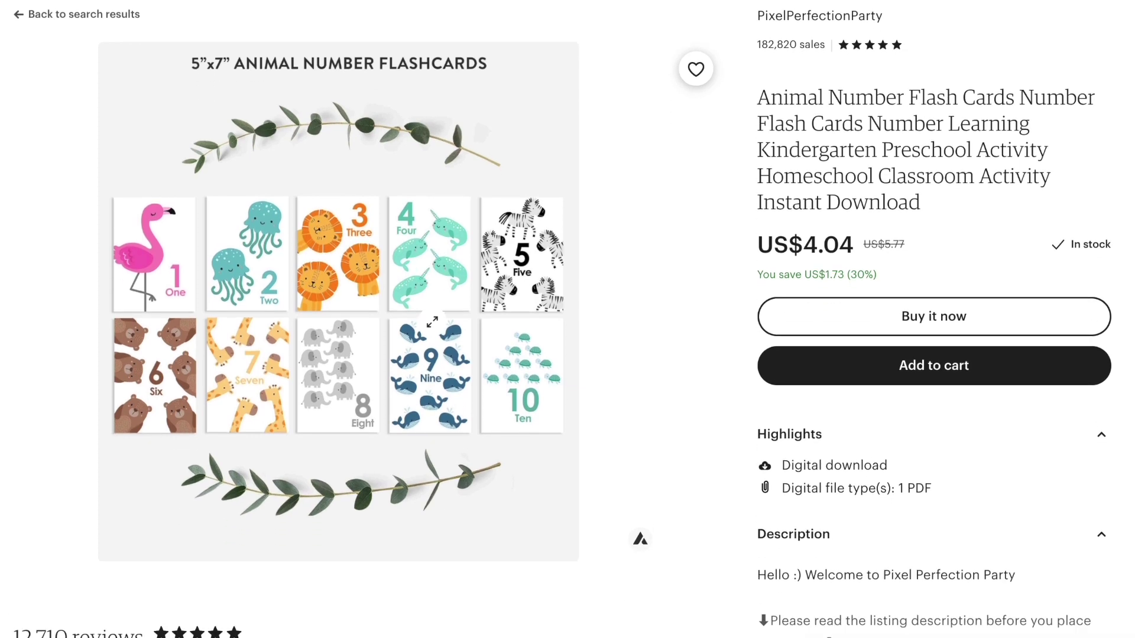
scroll(432, 322, "up", 2)
scroll(433, 322, "down", 3)
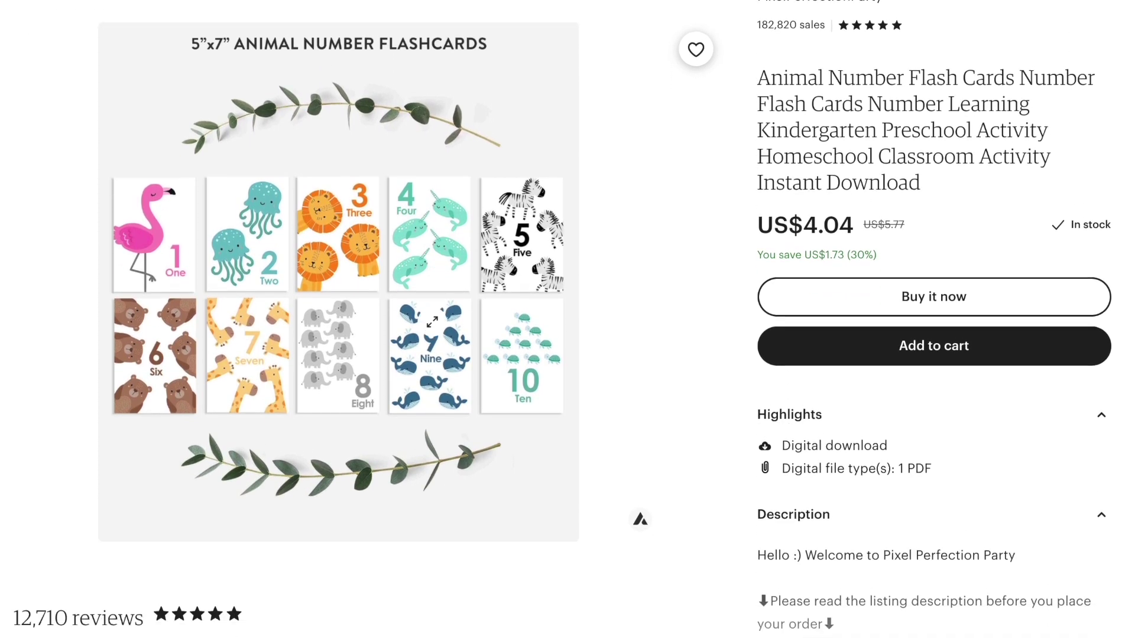
scroll(835, 492, "down", 1)
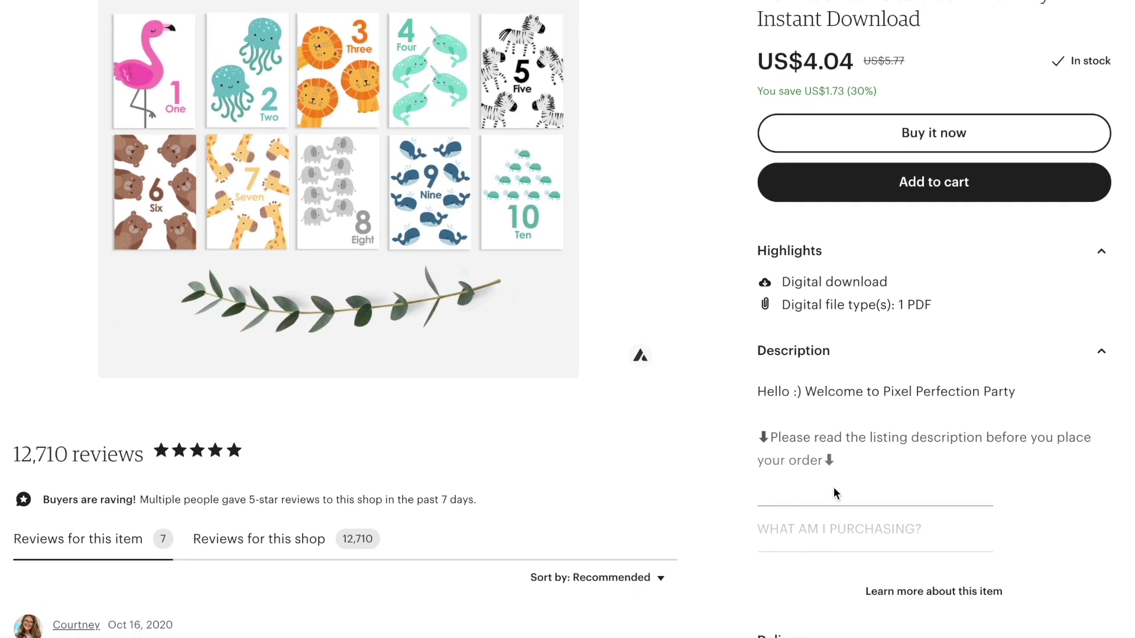
scroll(866, 399, "down", 3)
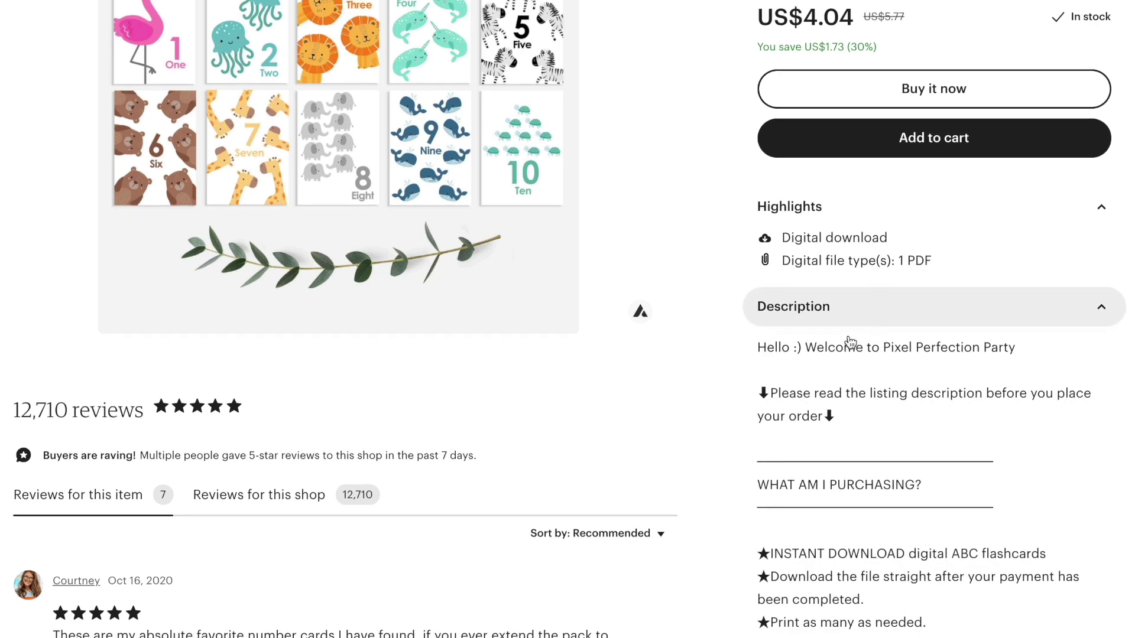
scroll(945, 205, "down", 2)
scroll(945, 206, "down", 4)
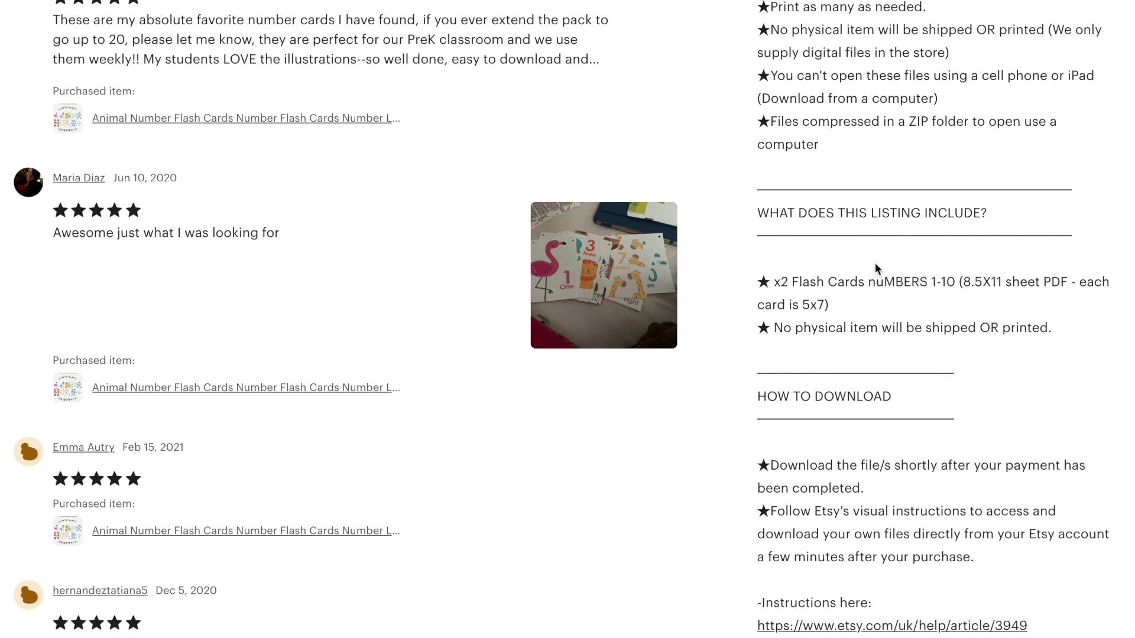
left_click(637, 272)
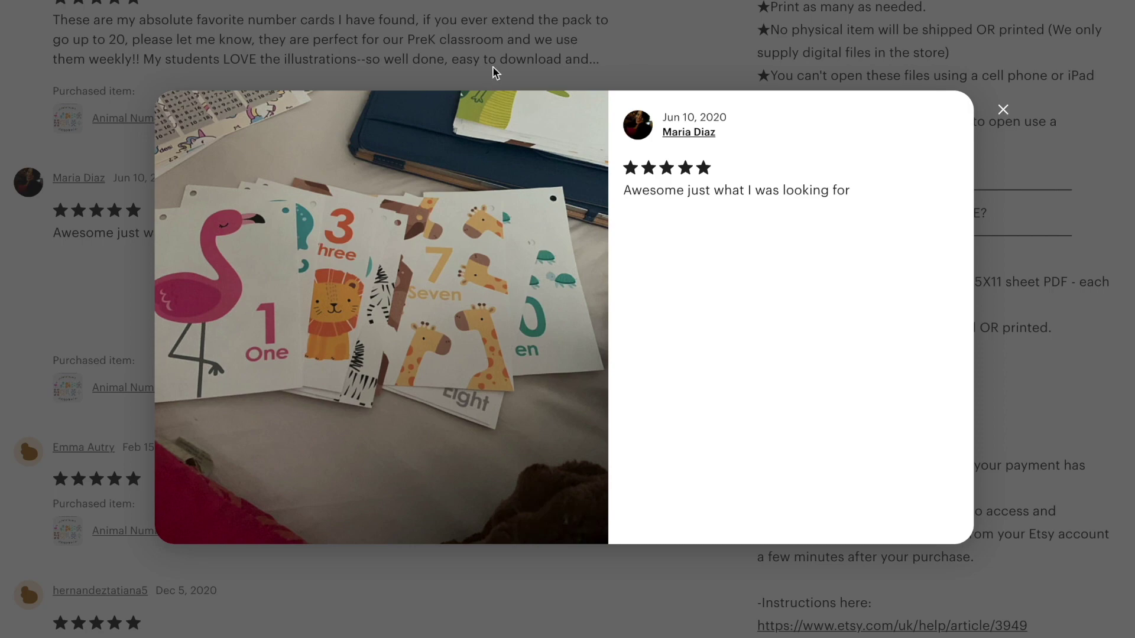
left_click(498, 61)
- Recheck the digital file types and card details in the watercolor alphabet cards listing
scroll(507, 420, "up", 15)
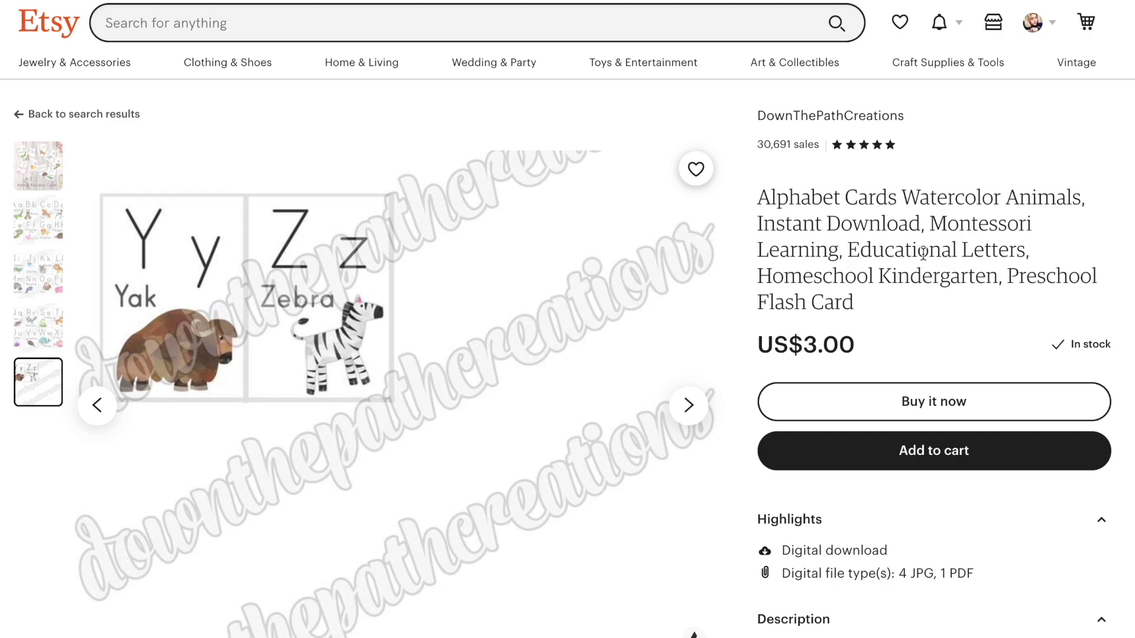
scroll(923, 253, "down", 5)
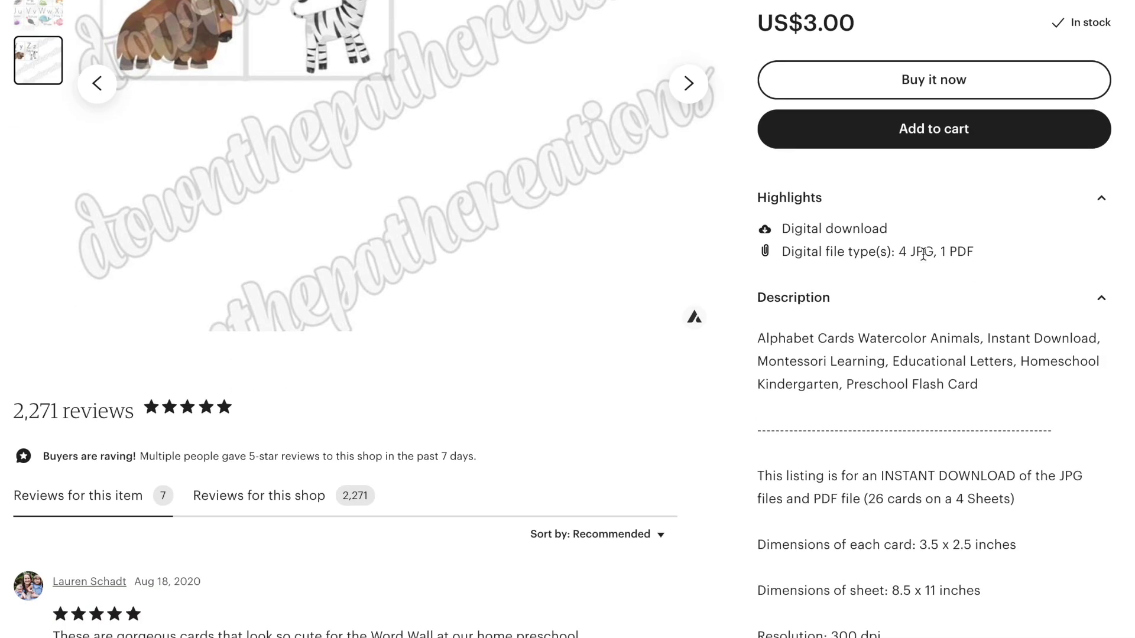
scroll(923, 327, "down", 2)
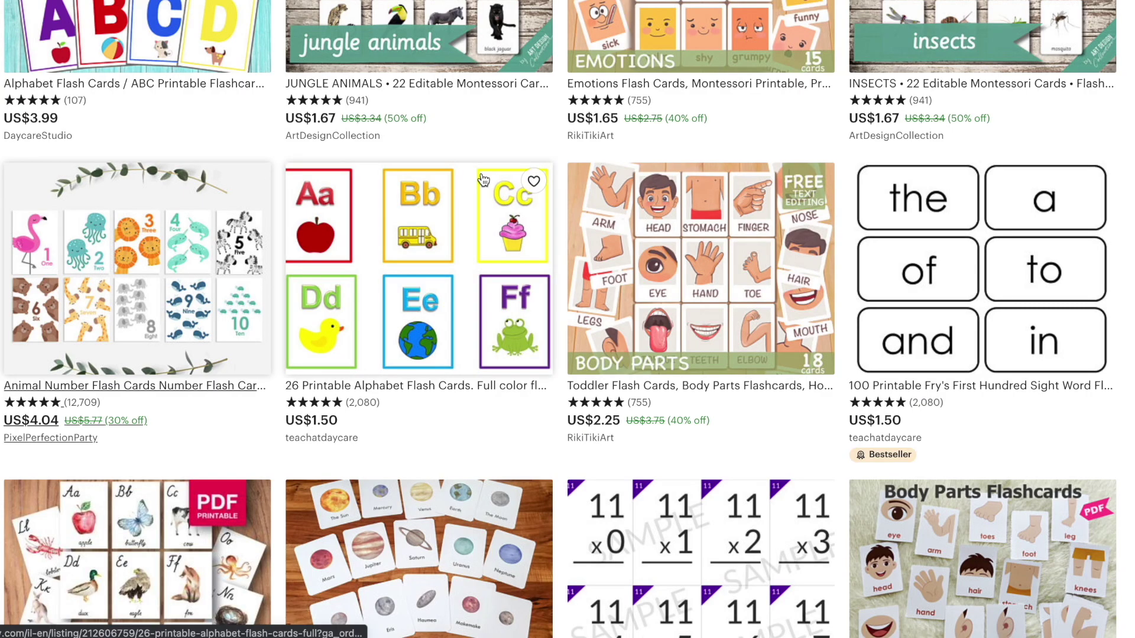
- Browse further through the flash card search results and open Kabooomo's color flash cards listing
scroll(483, 179, "down", 8)
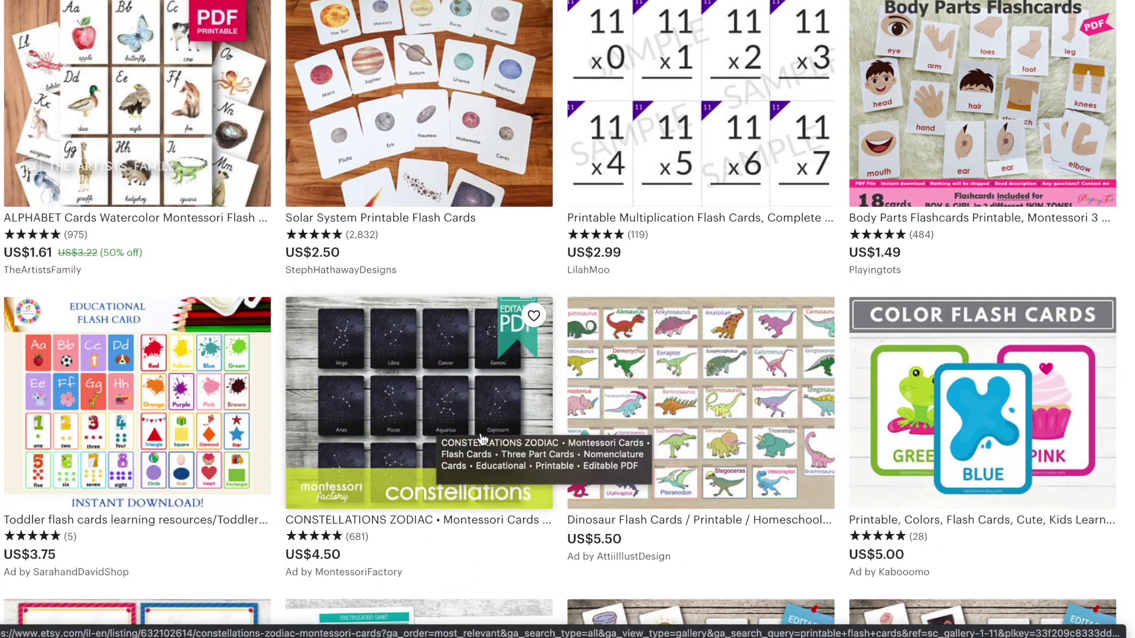
scroll(733, 390, "down", 3)
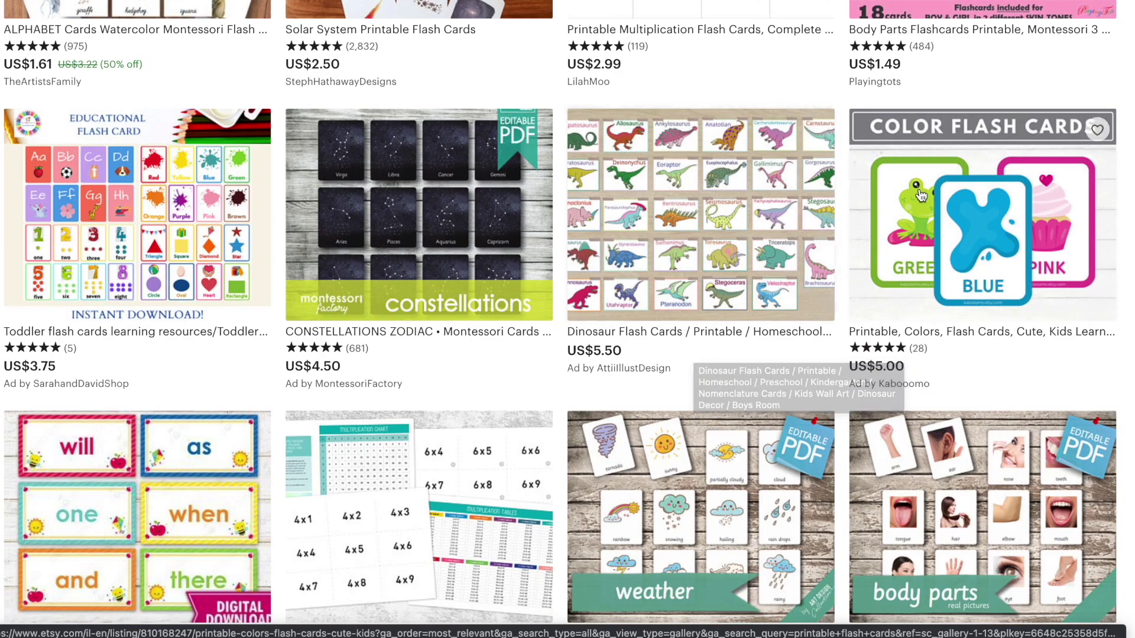
left_click(938, 190)
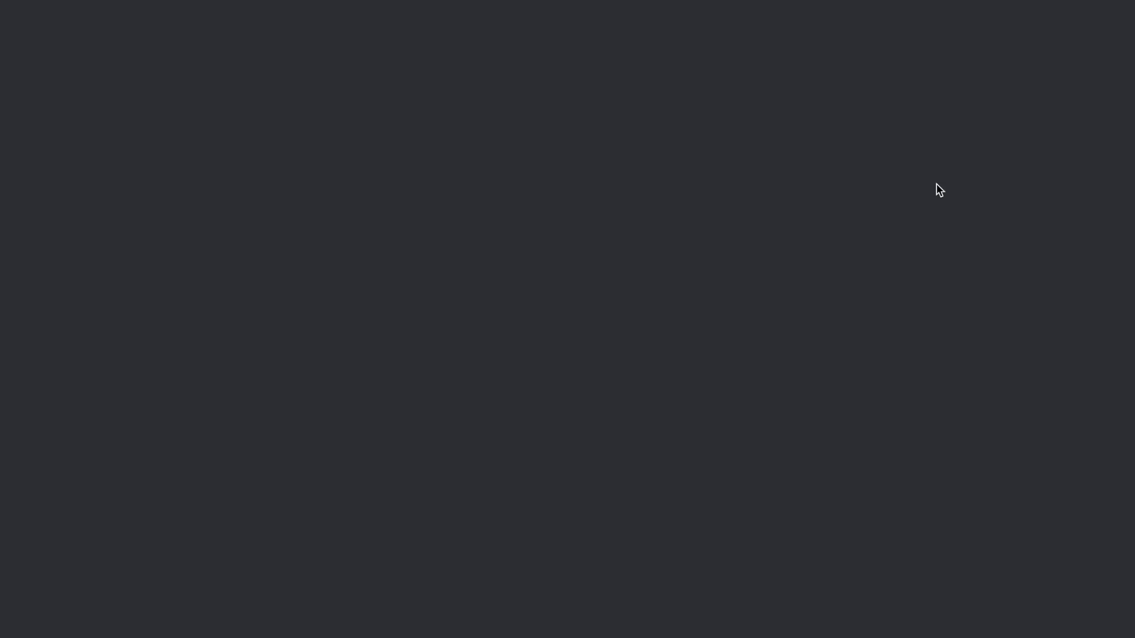
- View both sample sheet images in the color flash cards listing
scroll(527, 207, "down", 2)
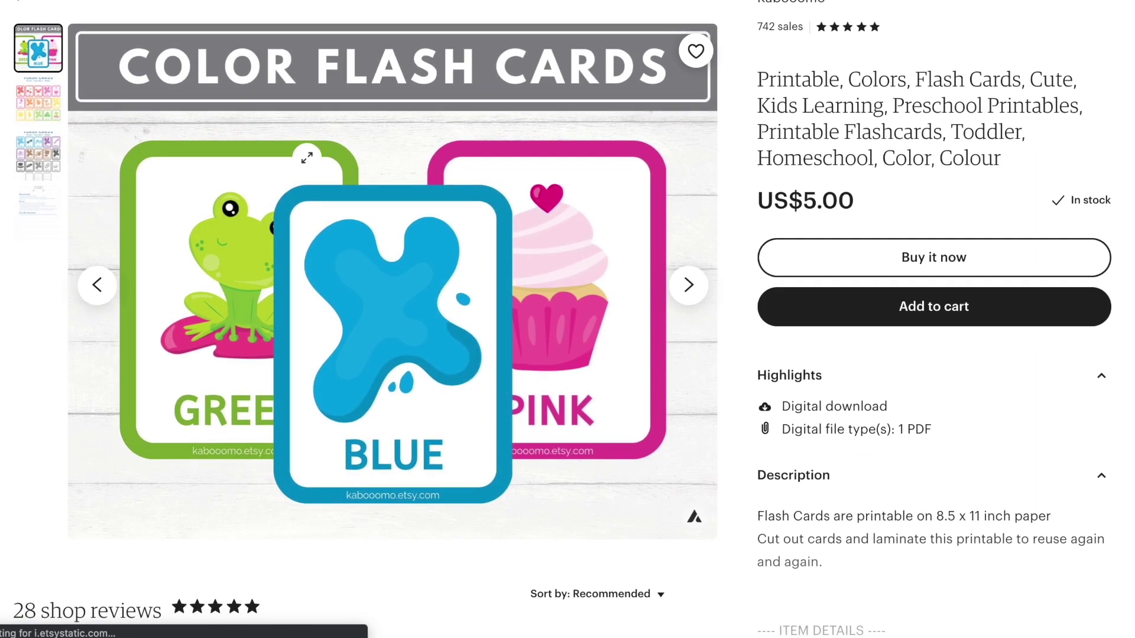
left_click(38, 155)
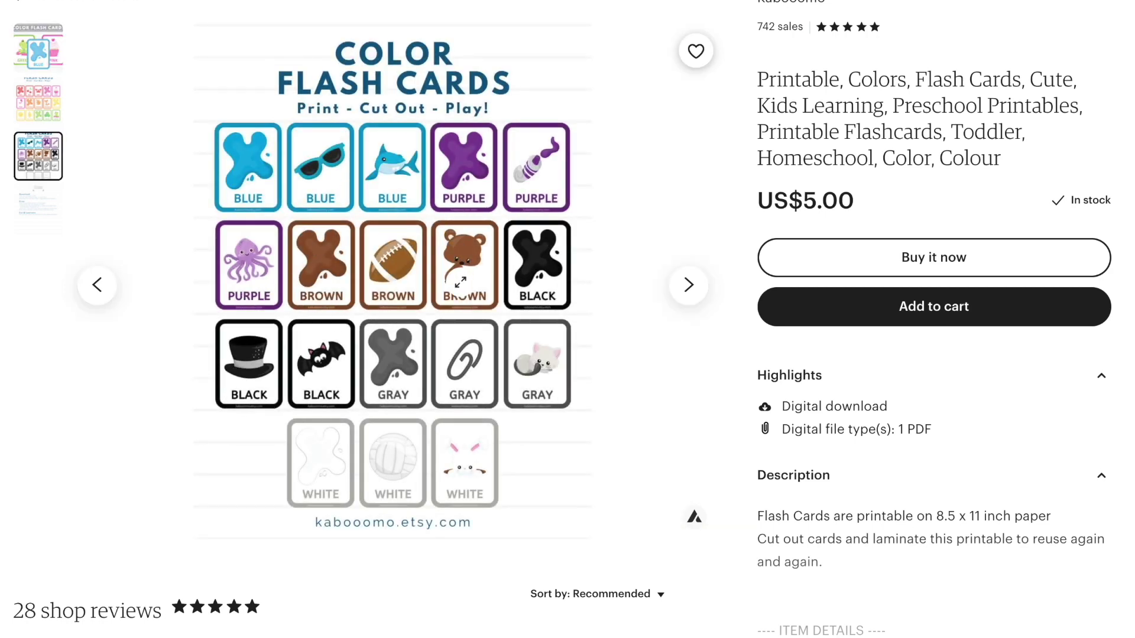
left_click(59, 107)
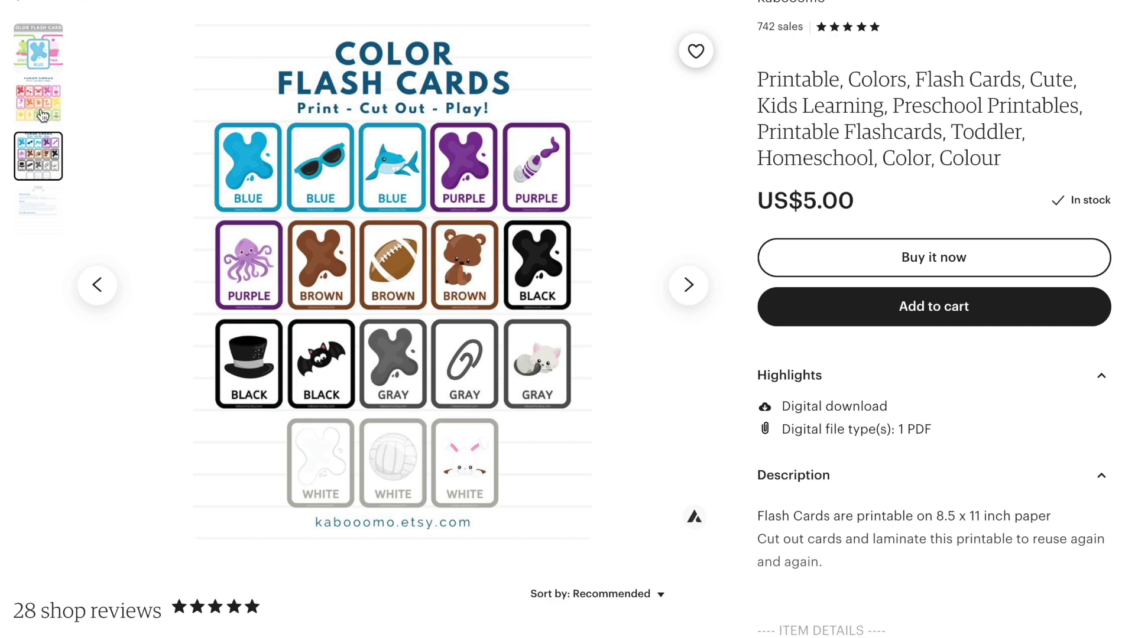
- Expand the color flash cards description and read its item details, printing instructions and important notes
scroll(603, 282, "down", 2)
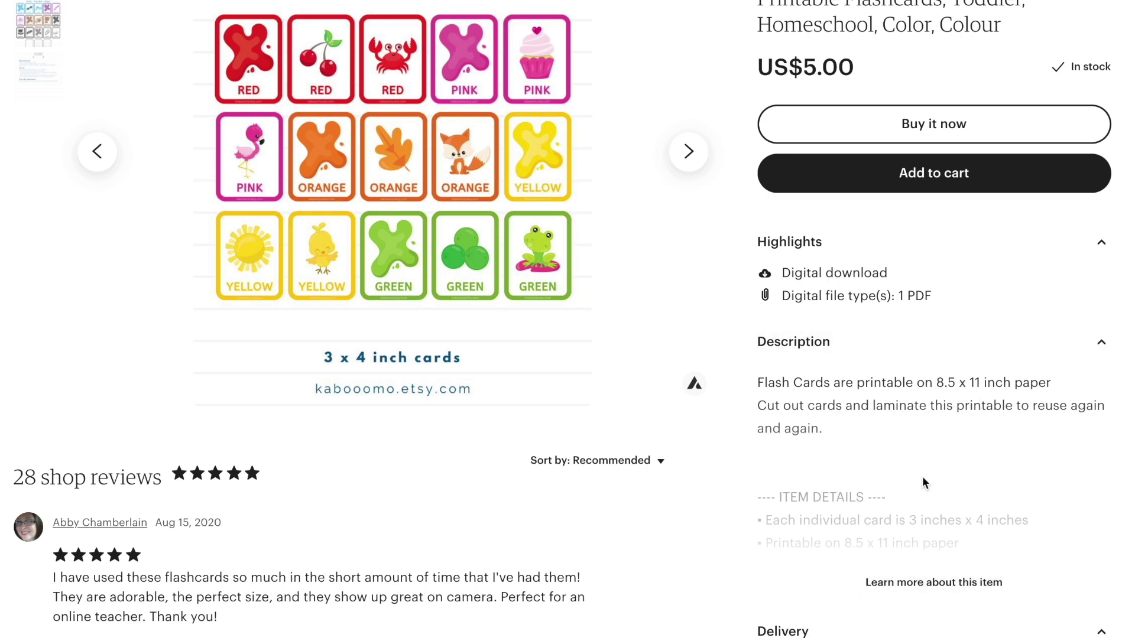
left_click(936, 582)
scroll(858, 394, "down", 3)
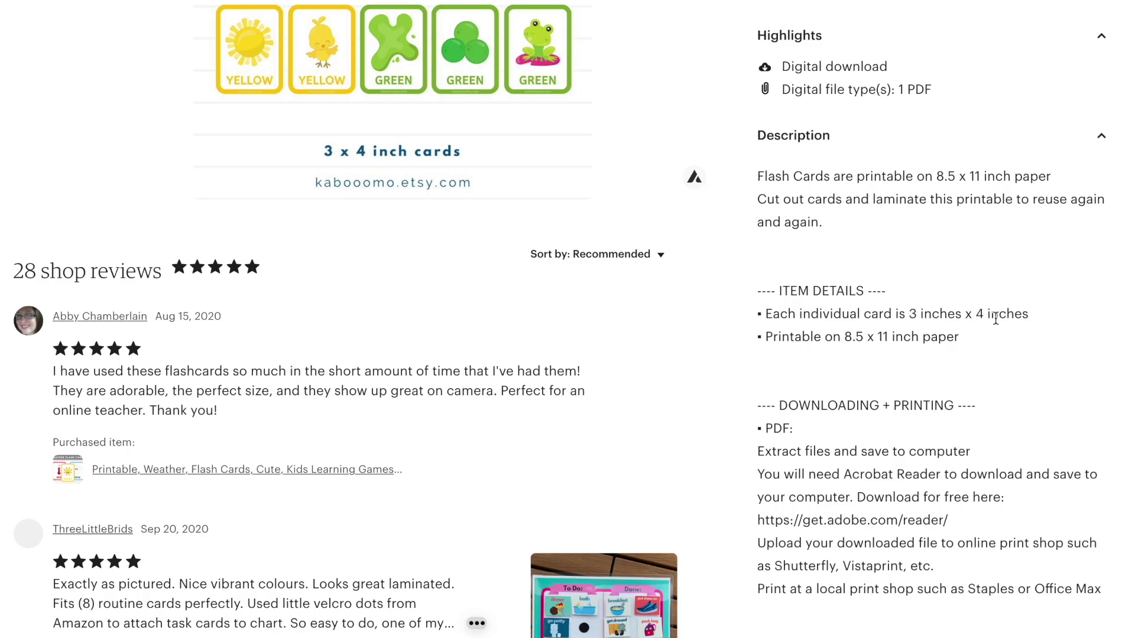
scroll(918, 312, "down", 7)
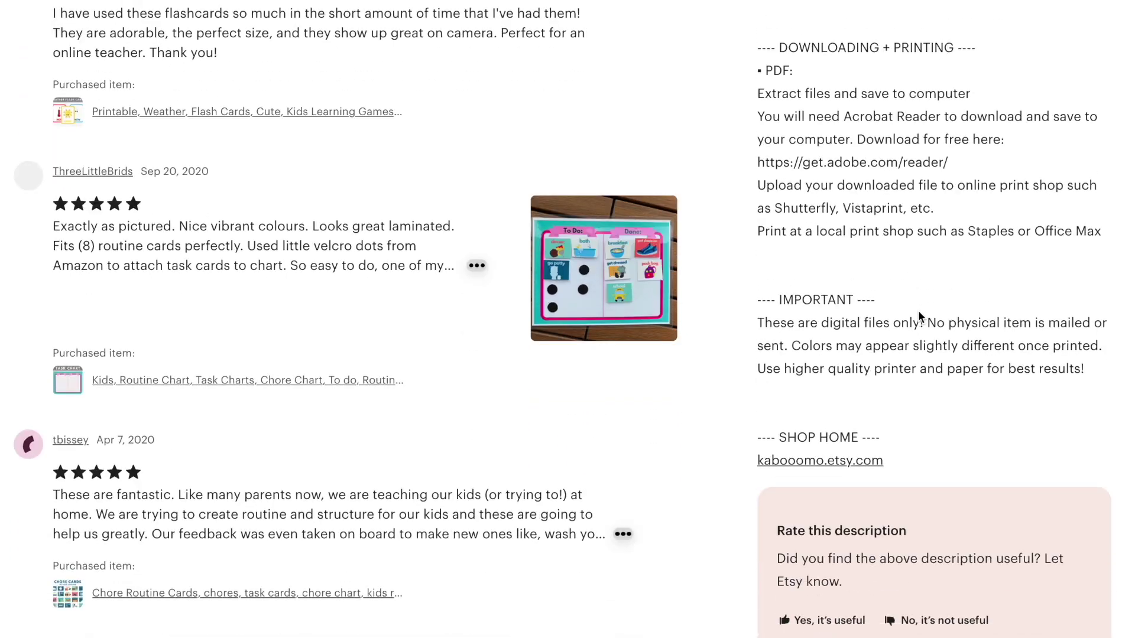
scroll(676, 276, "up", 12)
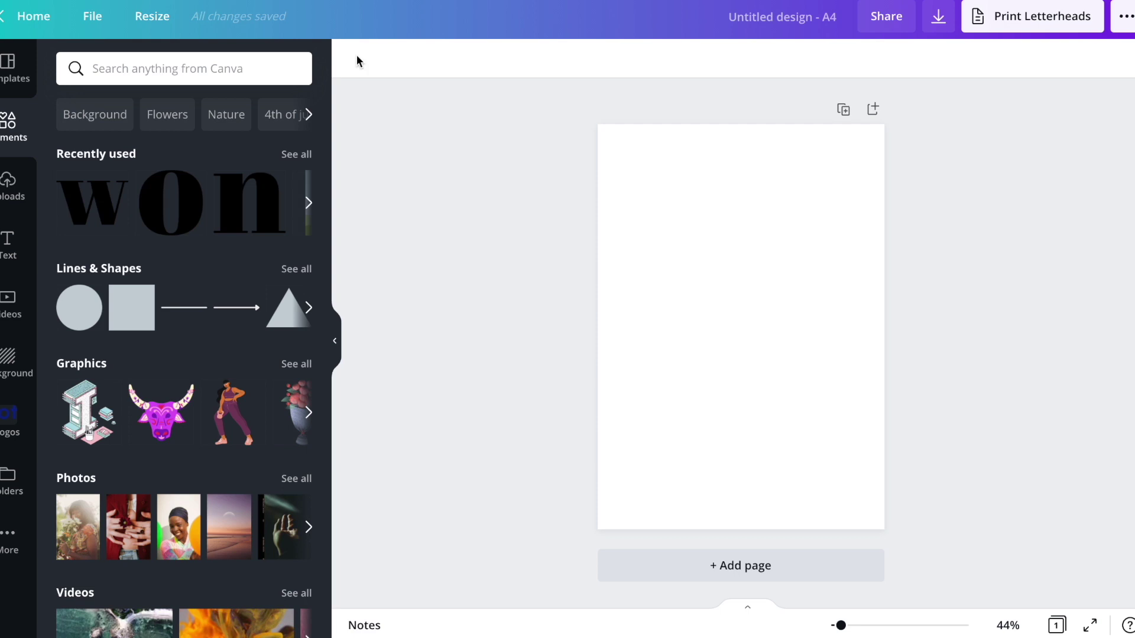
- Create a blank US Letter document to use instead of the A4 design and open its elements library
left_click(30, 9)
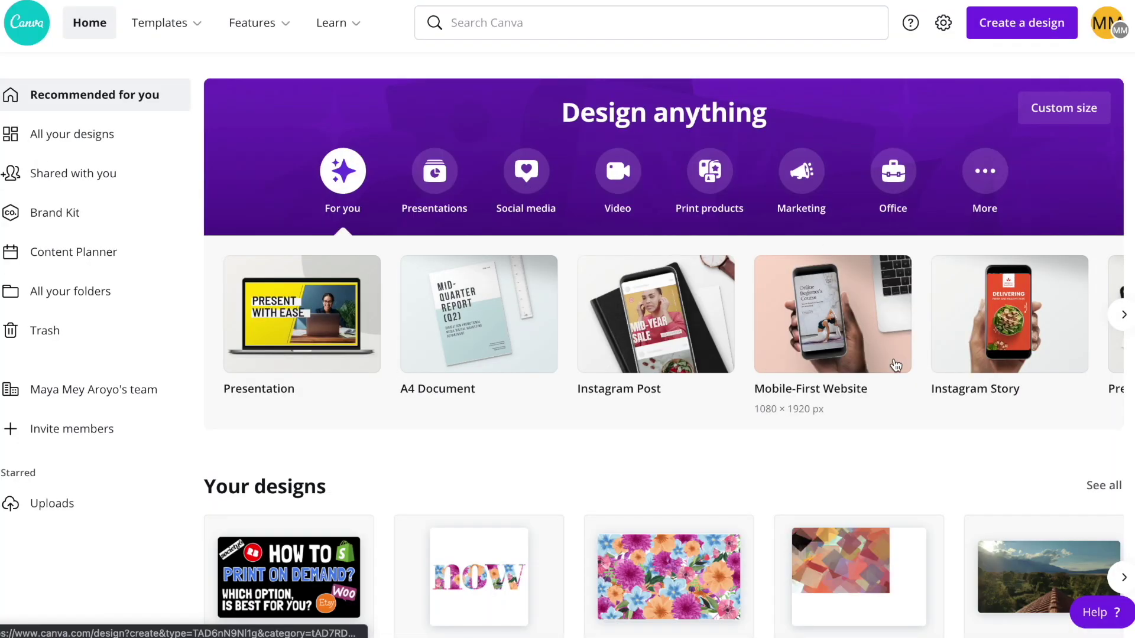
left_click(782, 32)
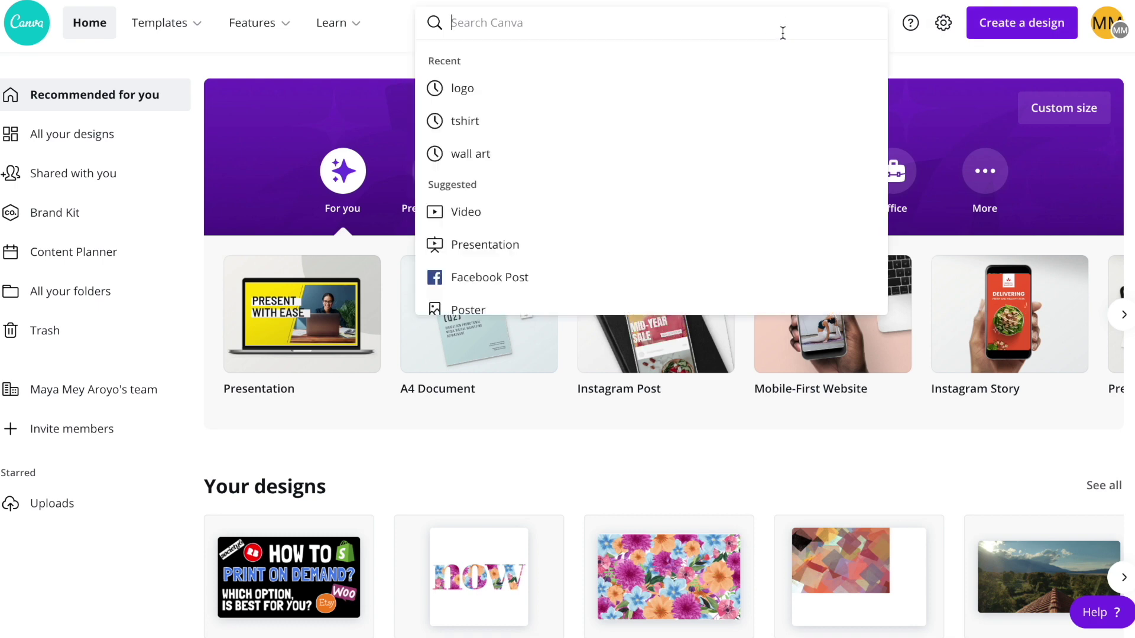
type("us")
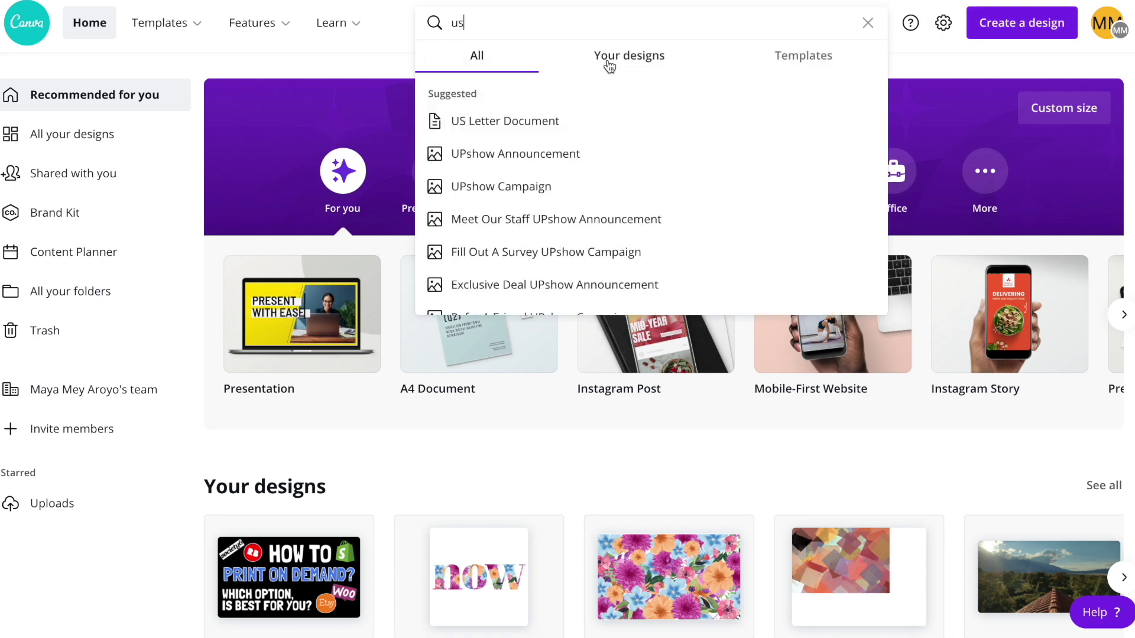
left_click(549, 122)
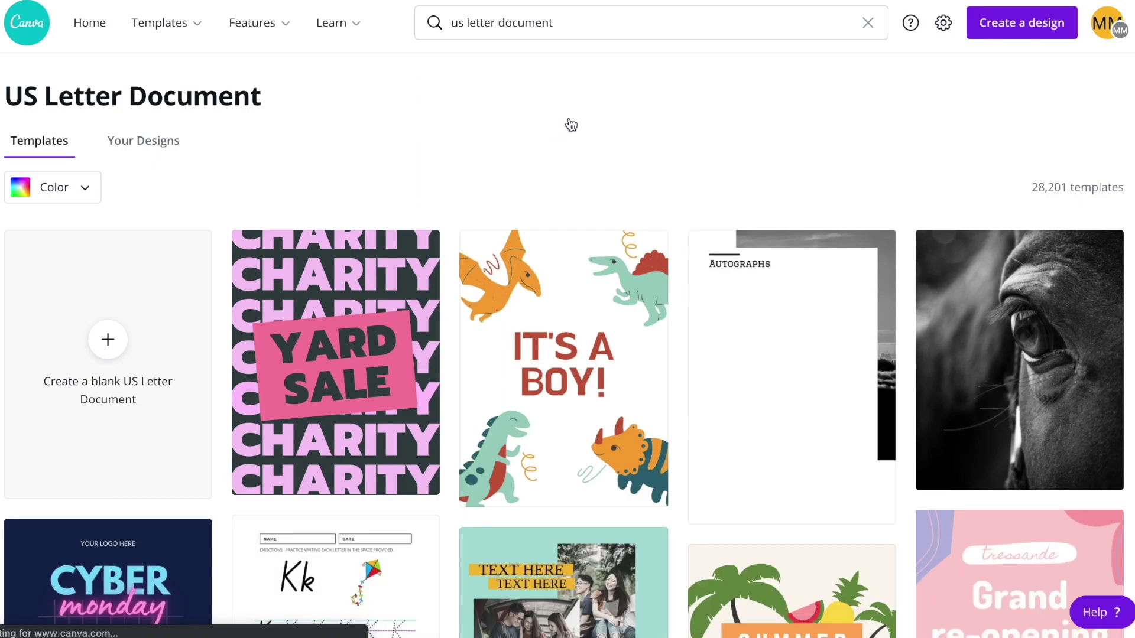
left_click(140, 327)
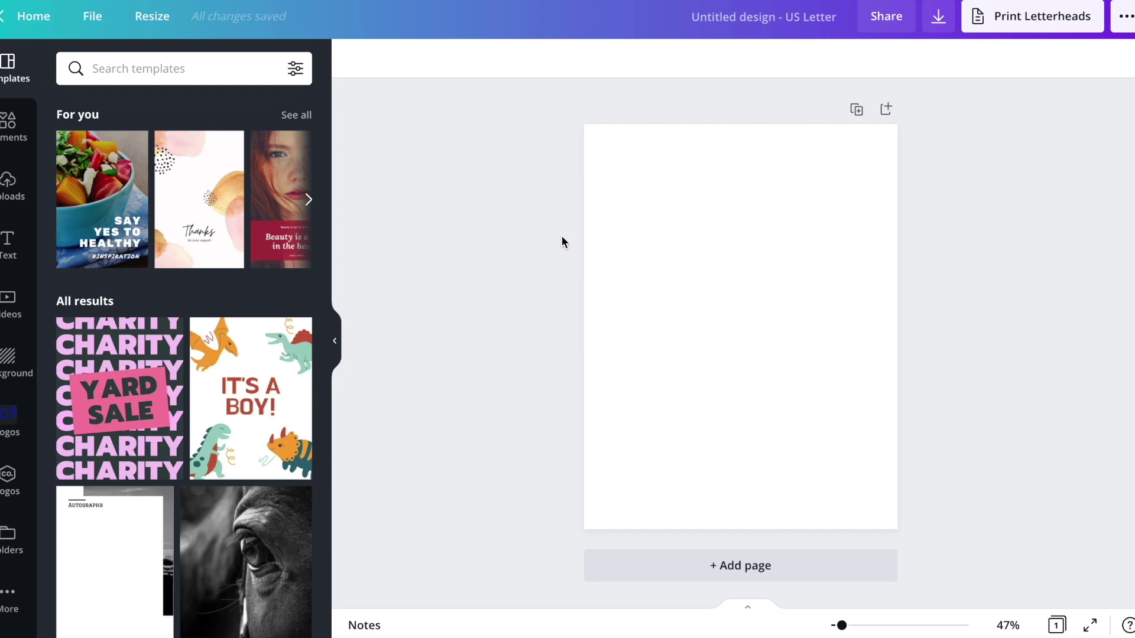
left_click(13, 124)
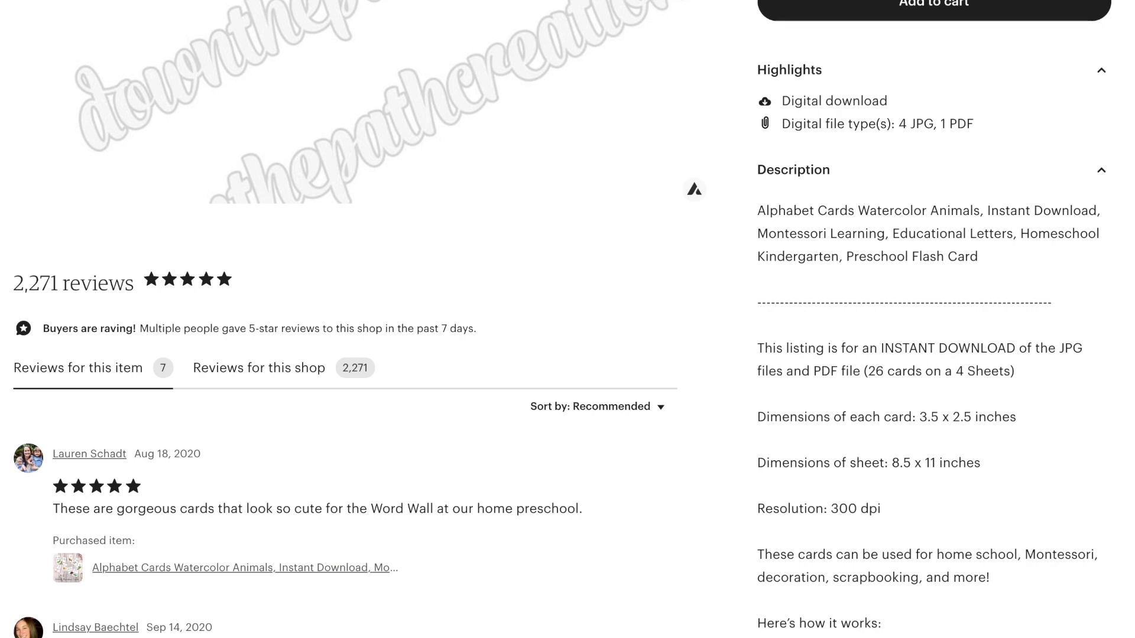
- Switch to the Creative Fabrica website and search for "watercolor animals"
type("creat")
key("Return")
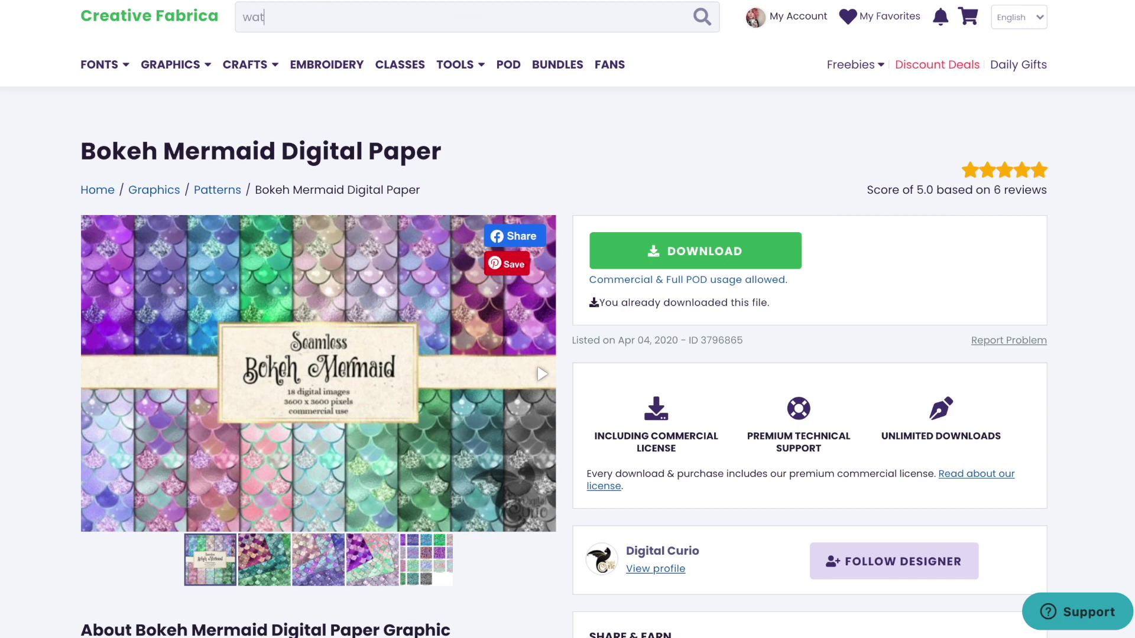
type("watercolor animals")
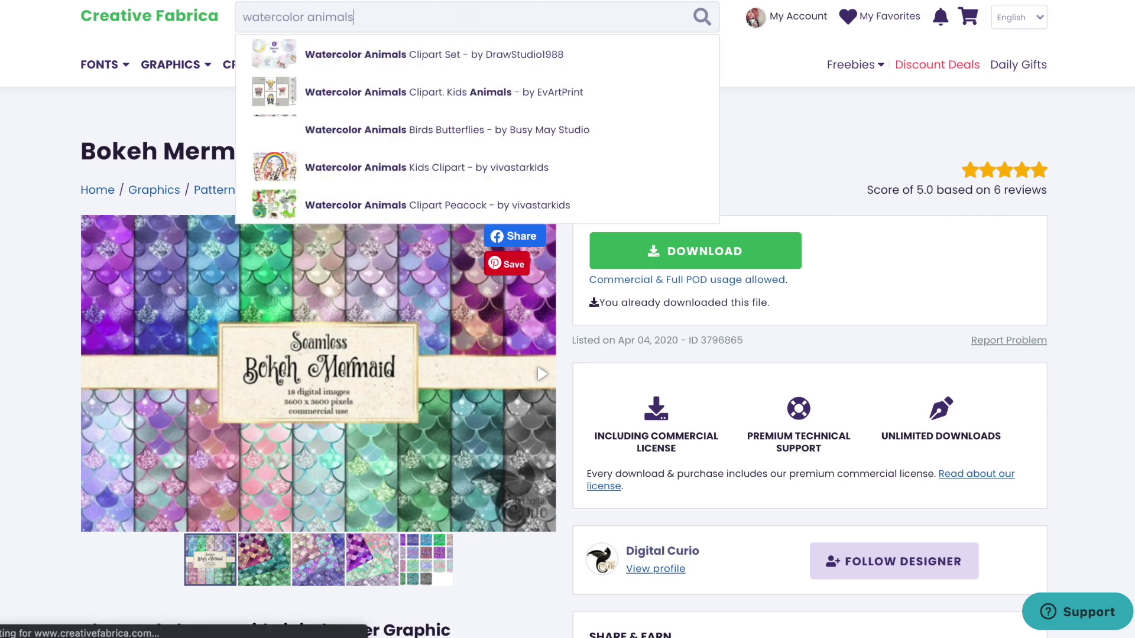
key("Return")
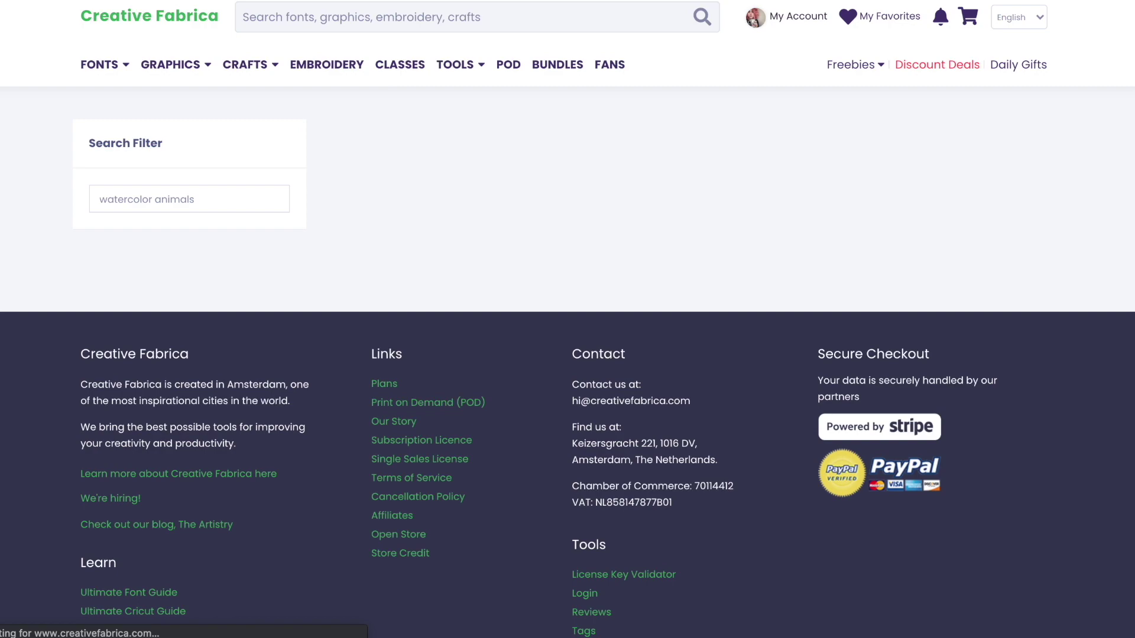
- Filter the watercolor animal results to the Graphics type with the Print On Demand special license
scroll(178, 322, "down", 2)
left_click(94, 252)
scroll(219, 324, "down", 8)
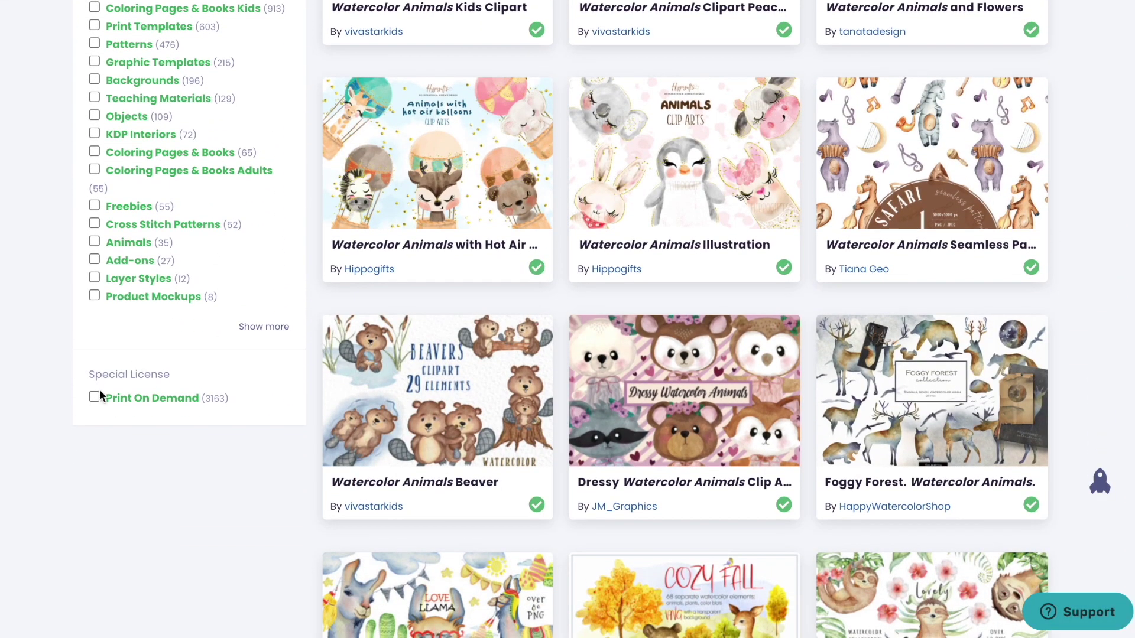
left_click(94, 396)
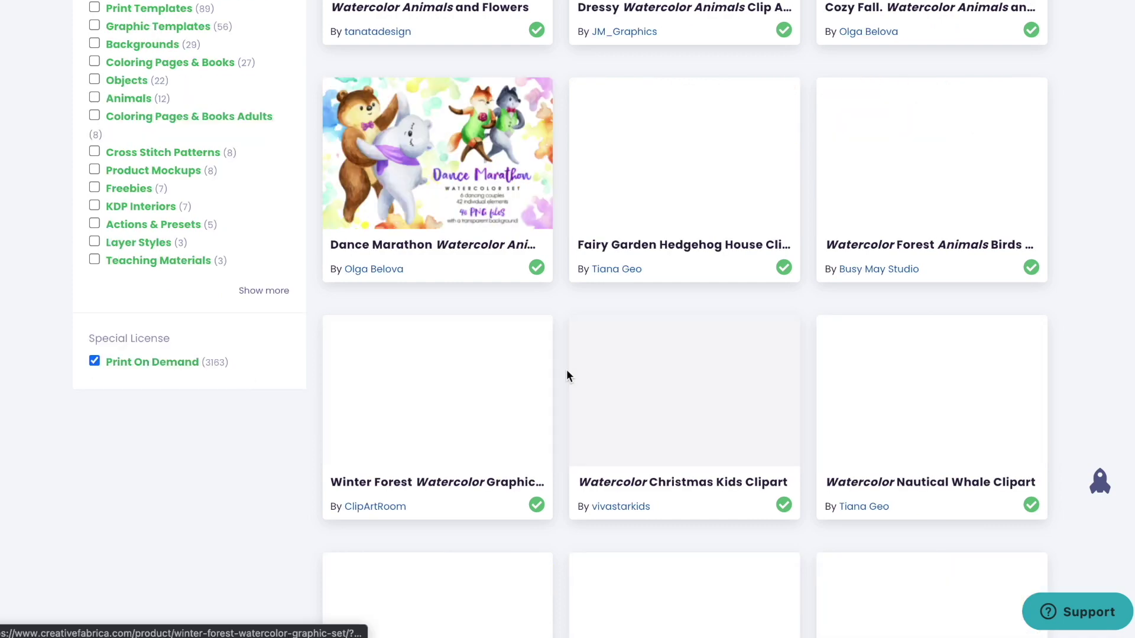
- Browse the filtered watercolor animal graphics for clipart sets that could illustrate the flash cards
scroll(920, 303, "up", 6)
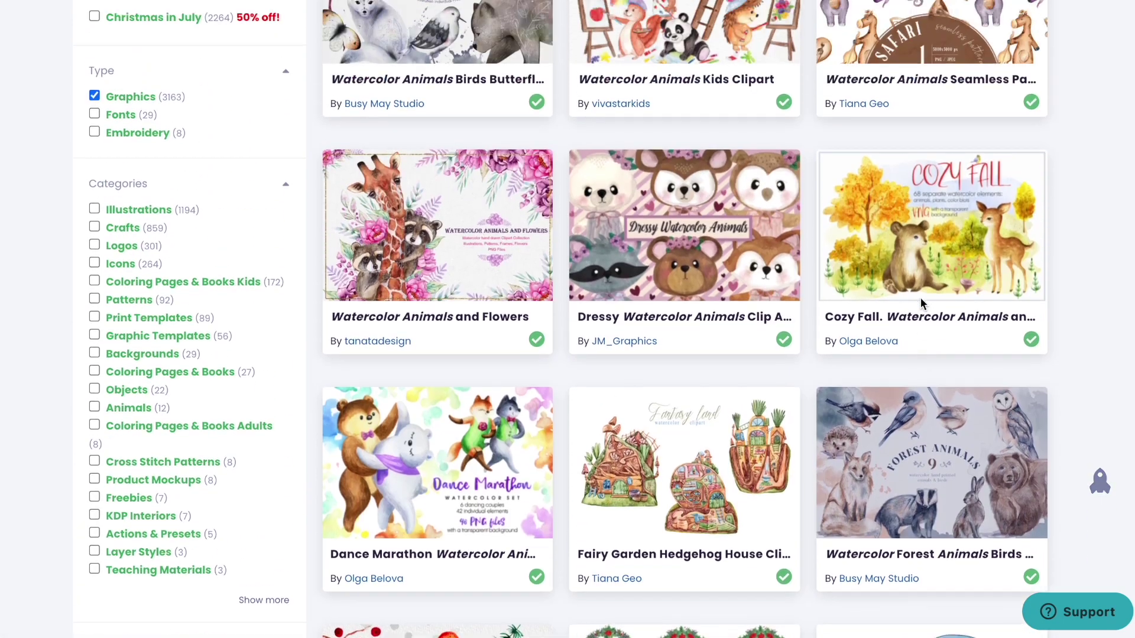
scroll(920, 304, "down", 2)
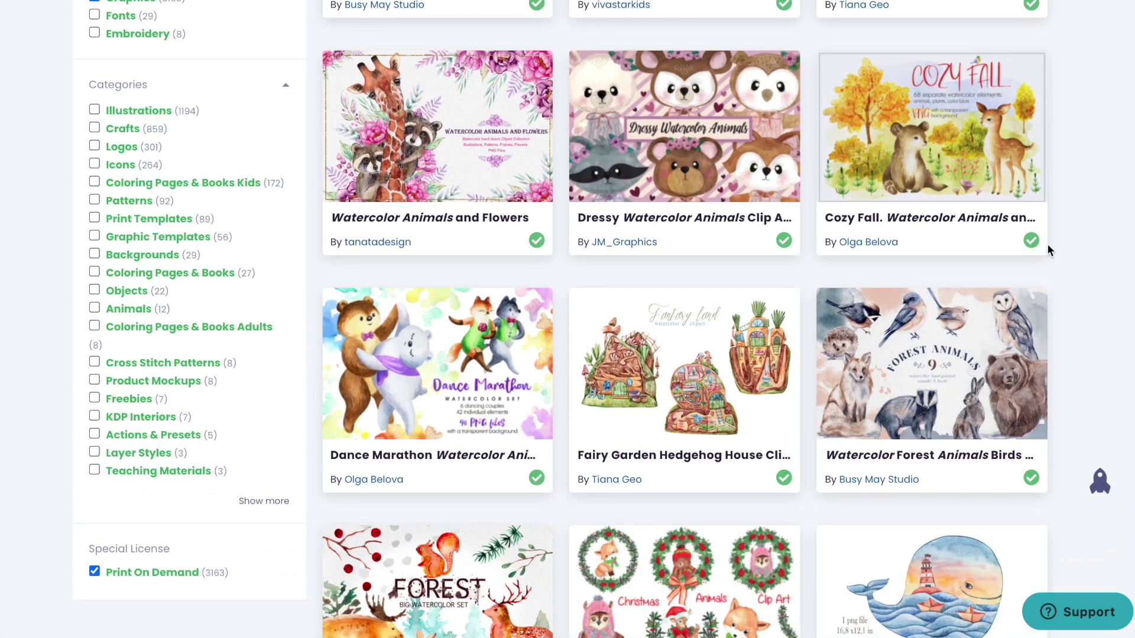
scroll(1066, 307, "up", 6)
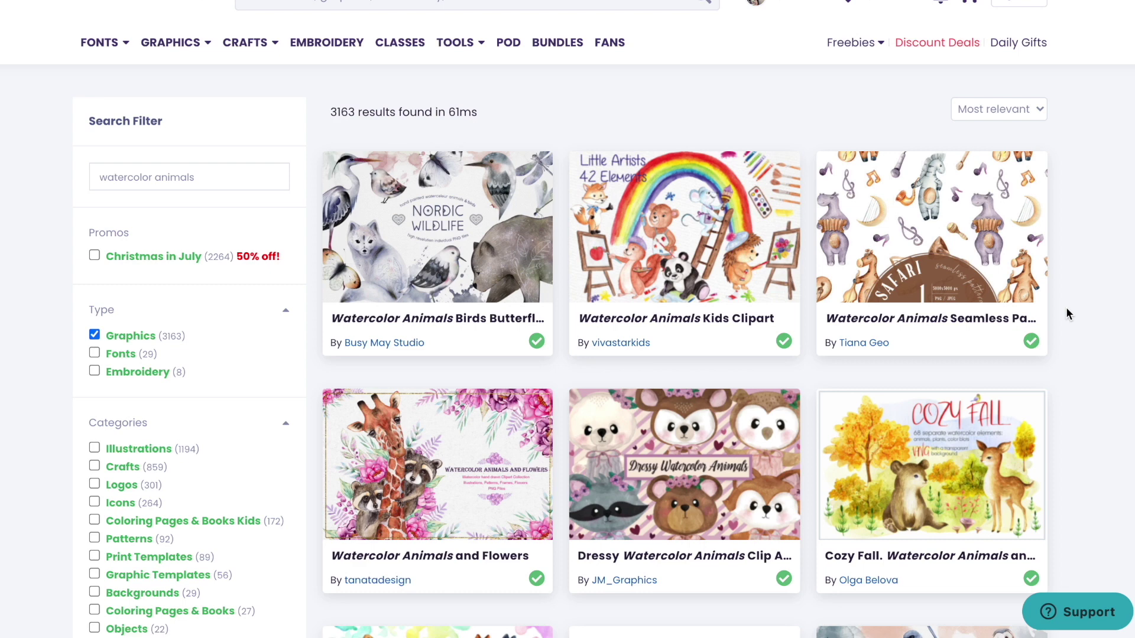
scroll(1065, 313, "down", 1)
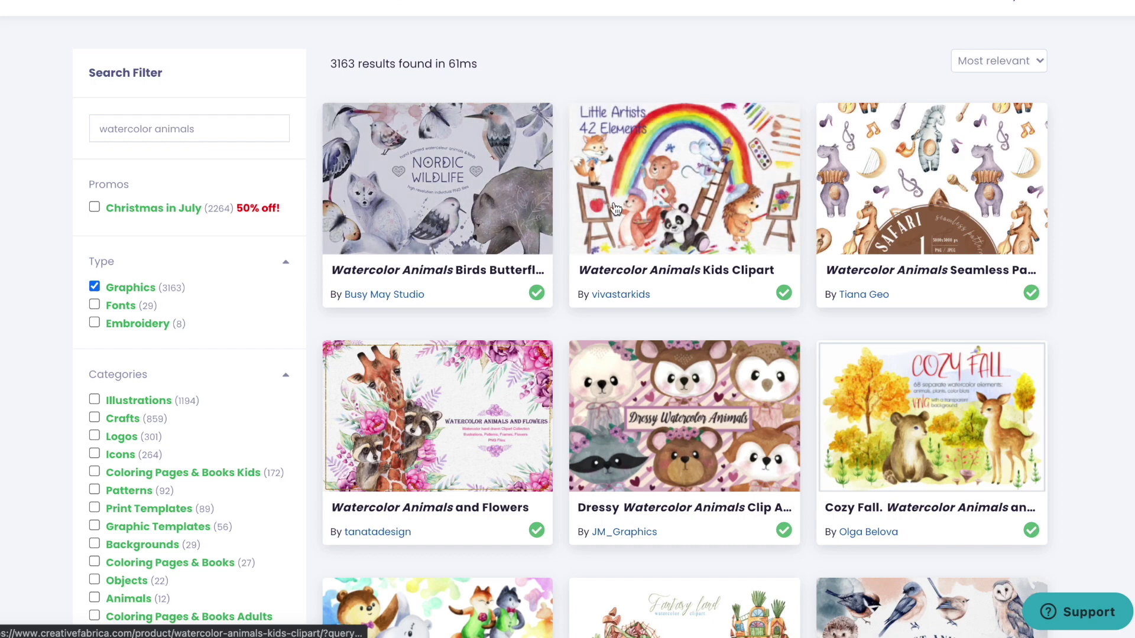
scroll(583, 208, "down", 7)
scroll(661, 215, "down", 7)
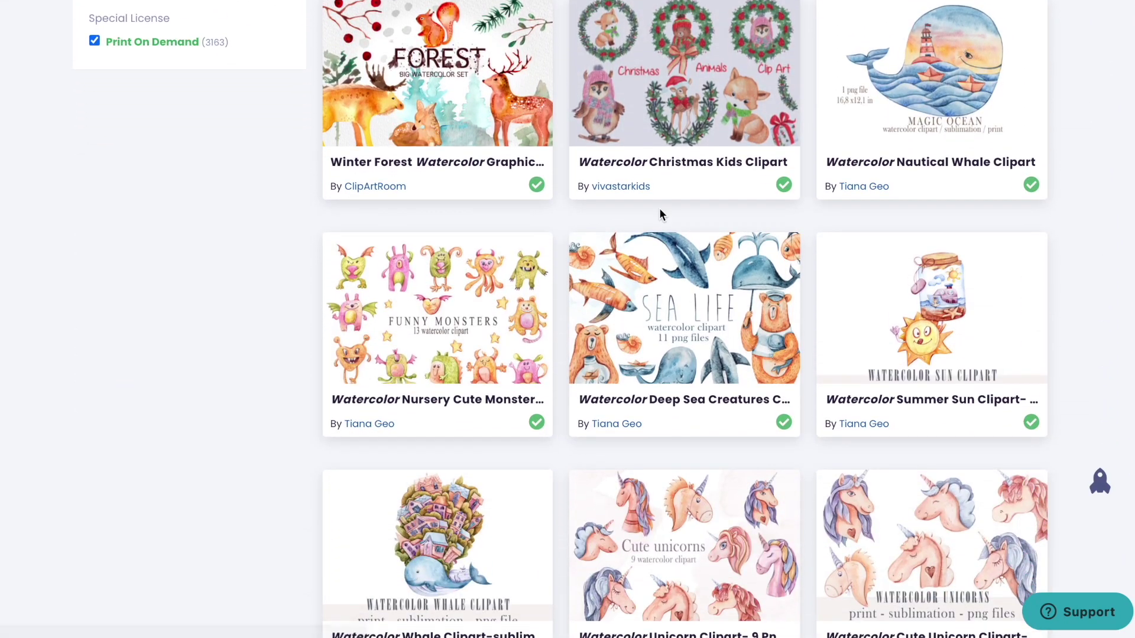
scroll(661, 215, "down", 3)
scroll(660, 214, "down", 5)
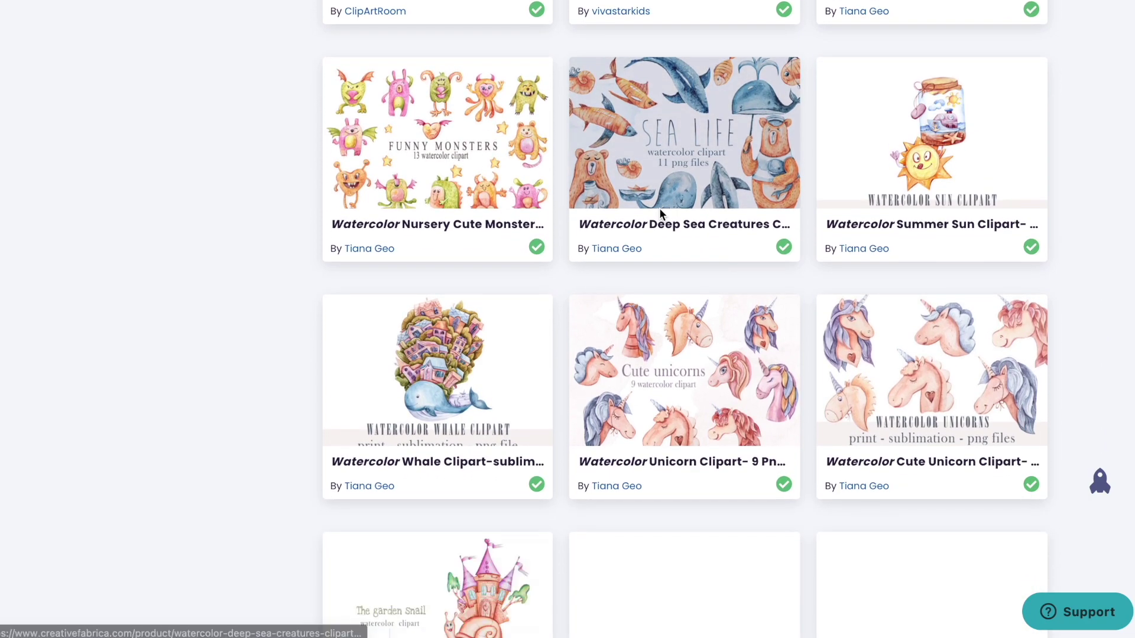
scroll(660, 214, "down", 16)
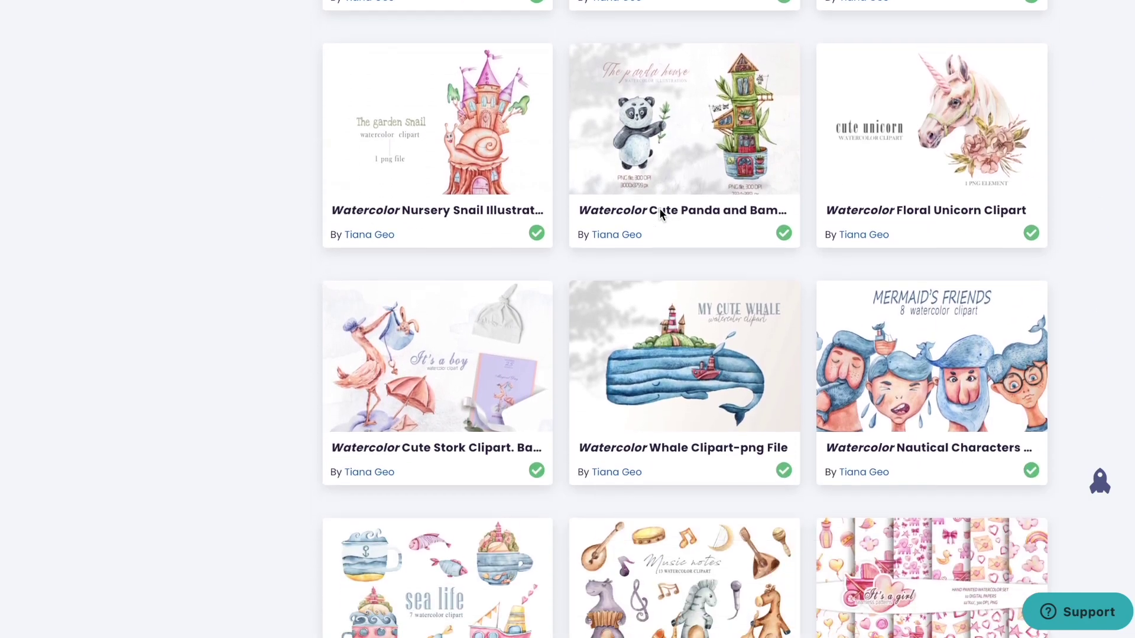
scroll(659, 214, "down", 5)
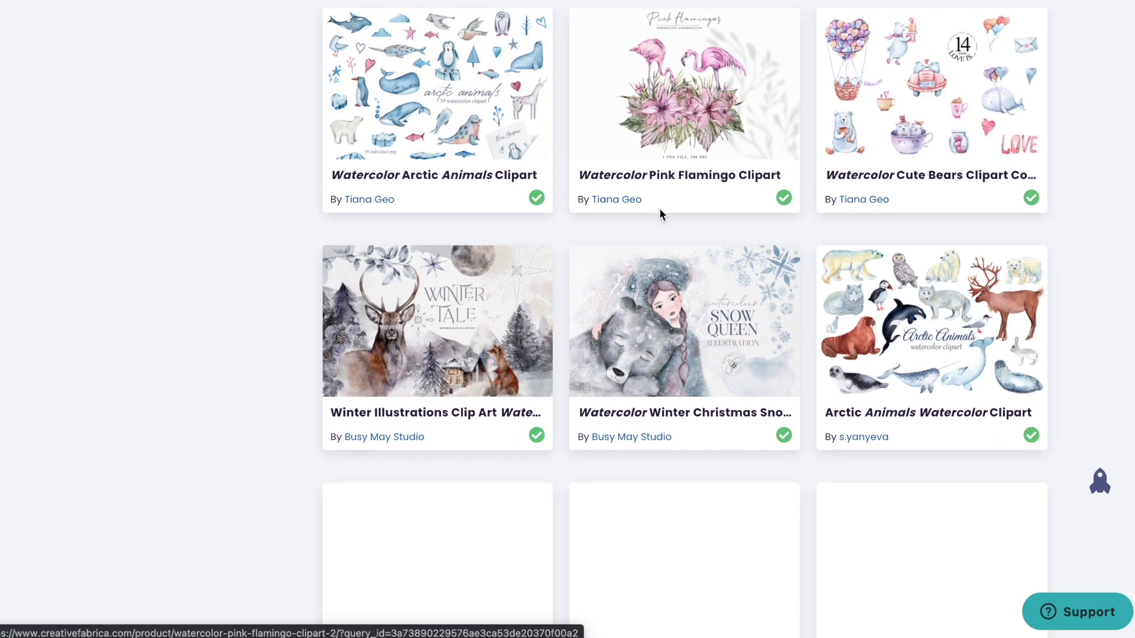
scroll(659, 214, "down", 1)
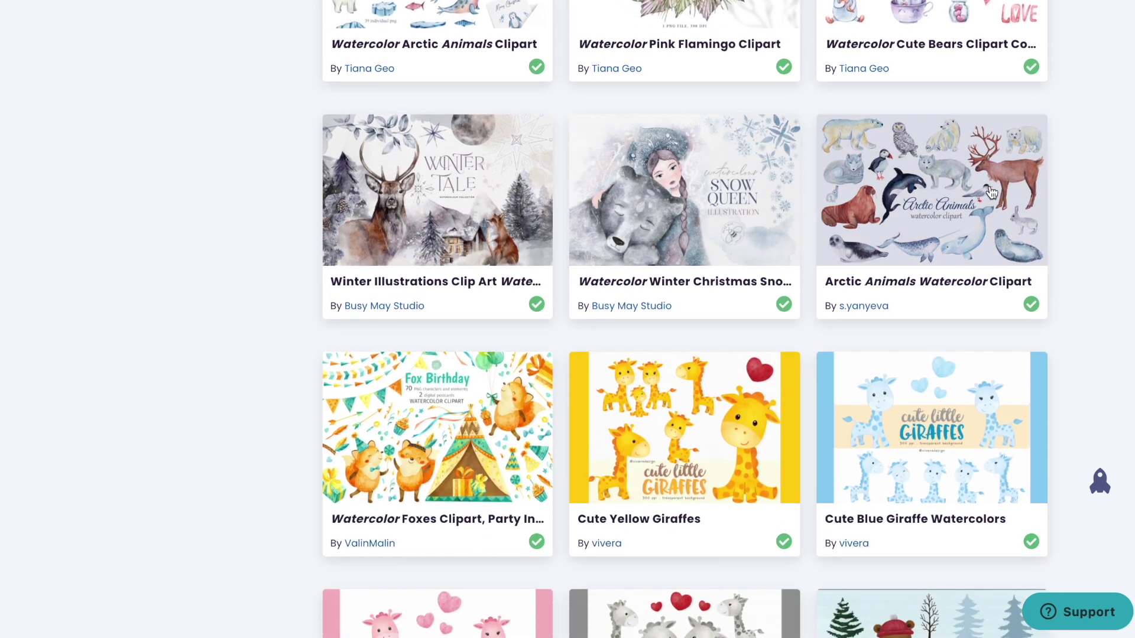
scroll(709, 186, "down", 8)
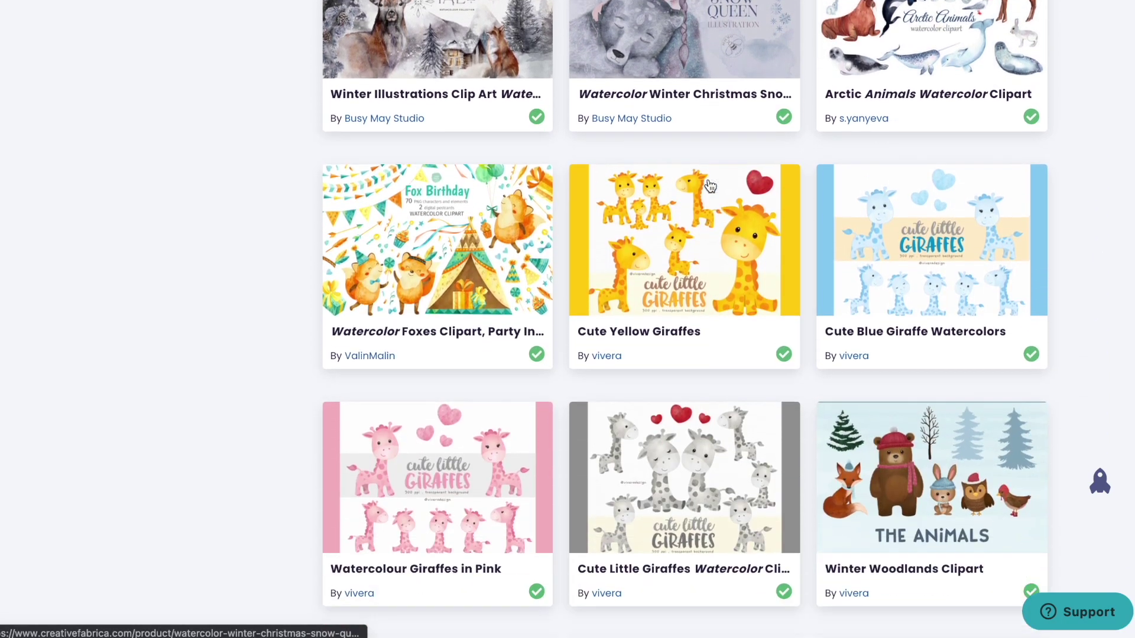
scroll(709, 186, "down", 1)
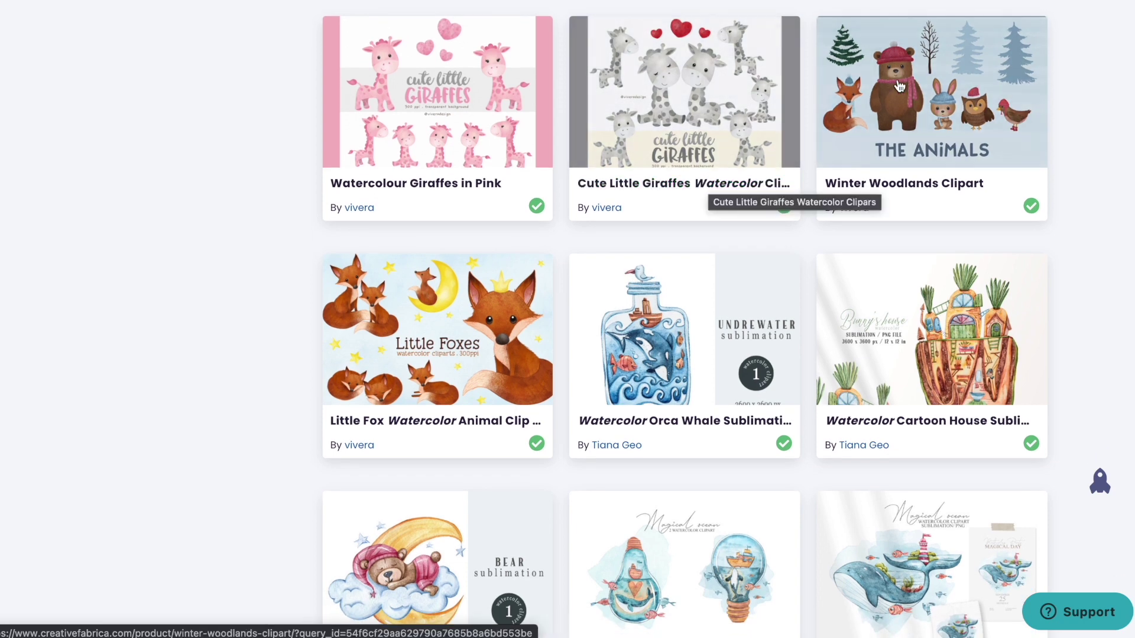
scroll(767, 214, "down", 6)
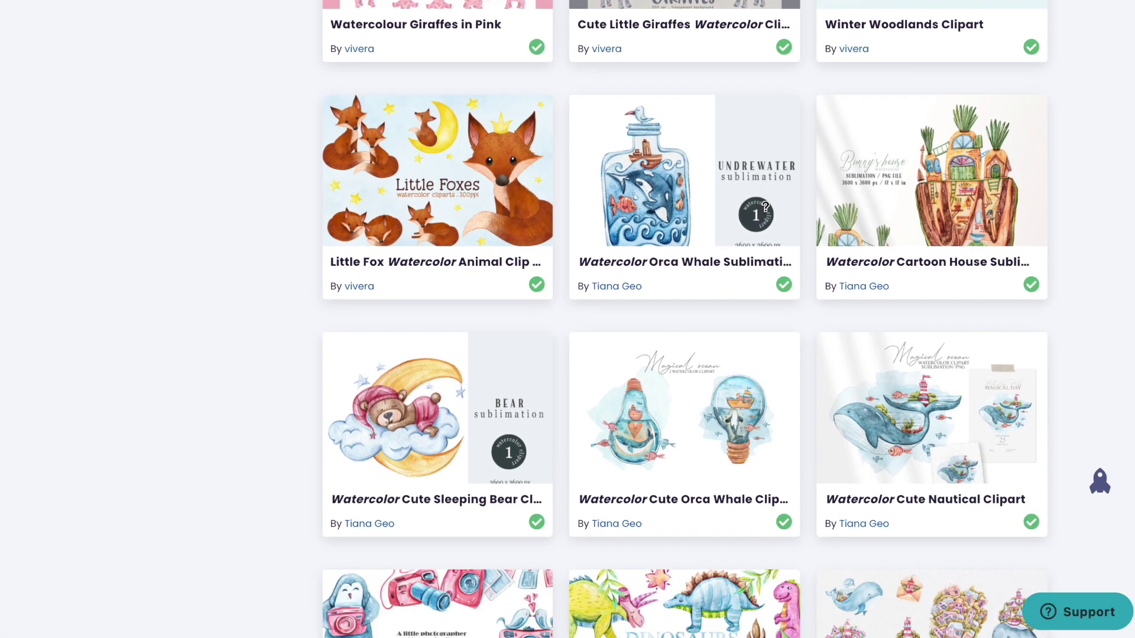
scroll(767, 214, "down", 8)
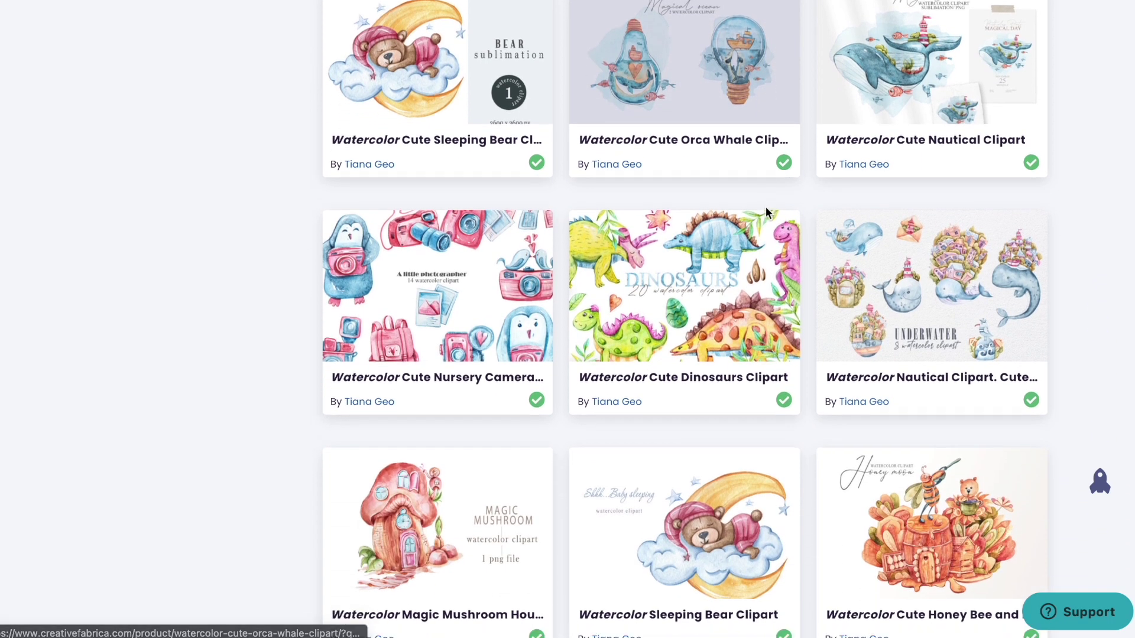
scroll(767, 213, "down", 6)
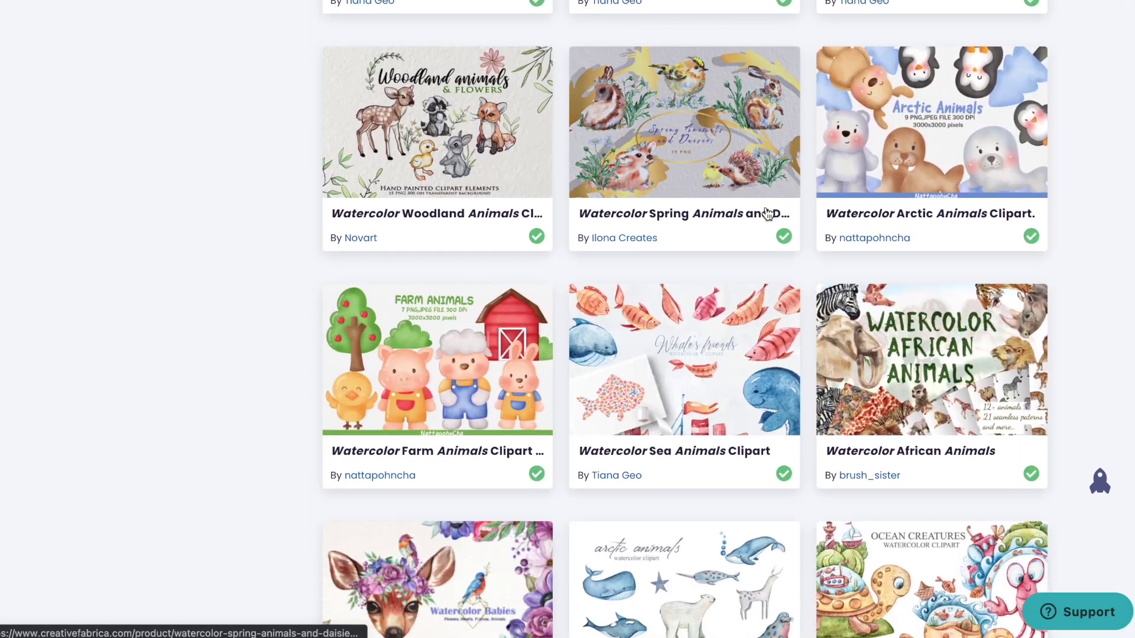
scroll(767, 214, "down", 8)
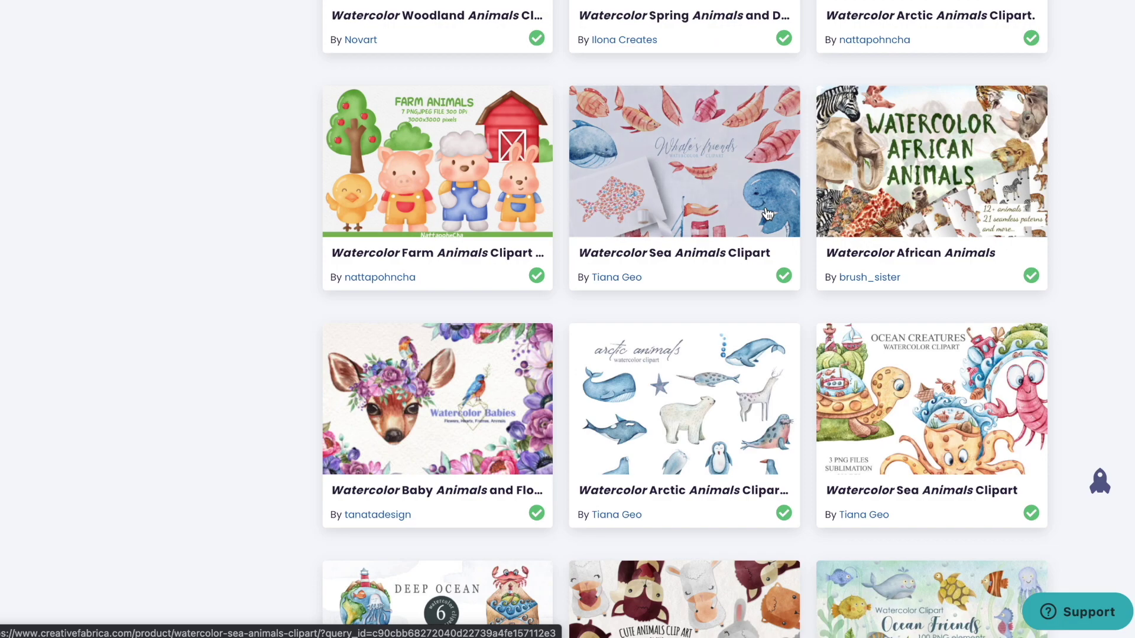
scroll(766, 214, "up", 20)
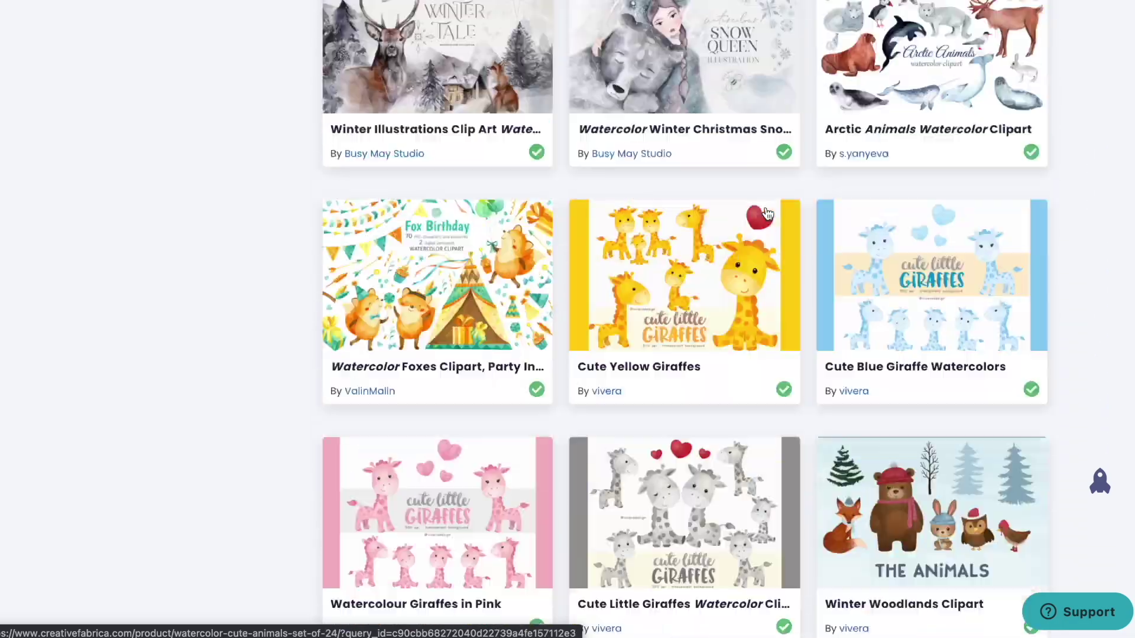
scroll(766, 214, "up", 4)
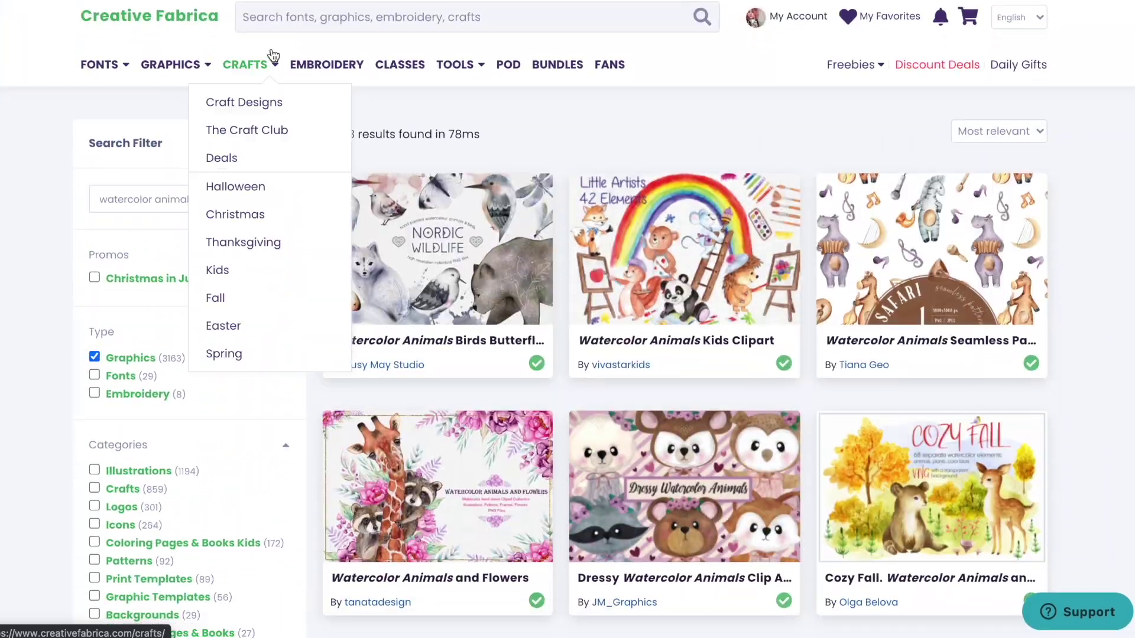
- Change the search filter term to "watercolor fruit"
left_click(266, 16)
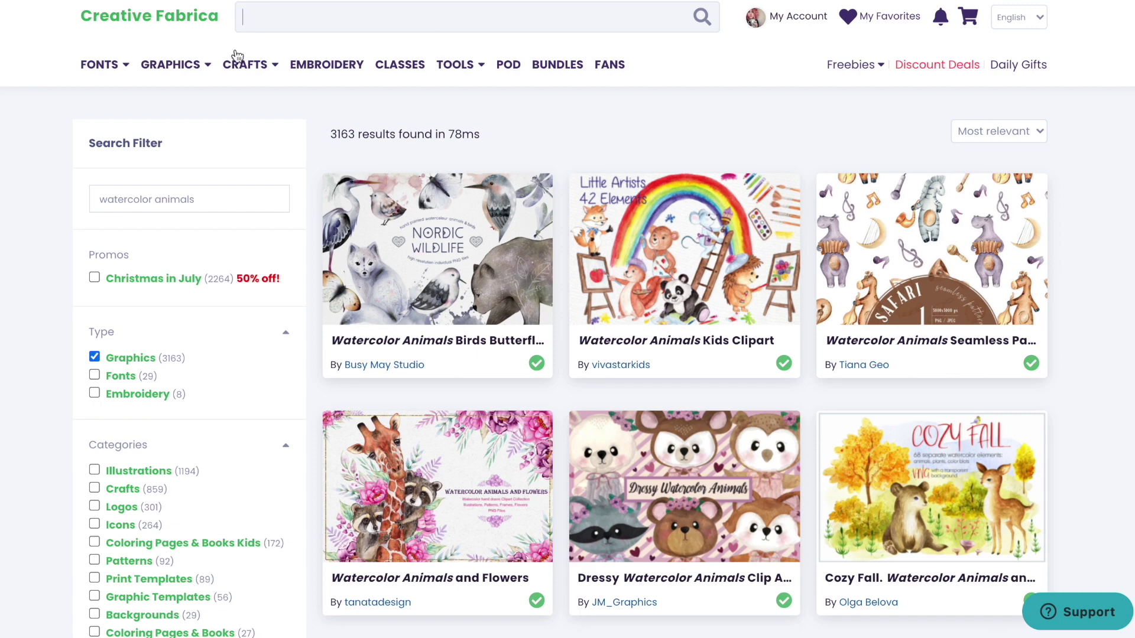
double_click(176, 201)
type("fruit")
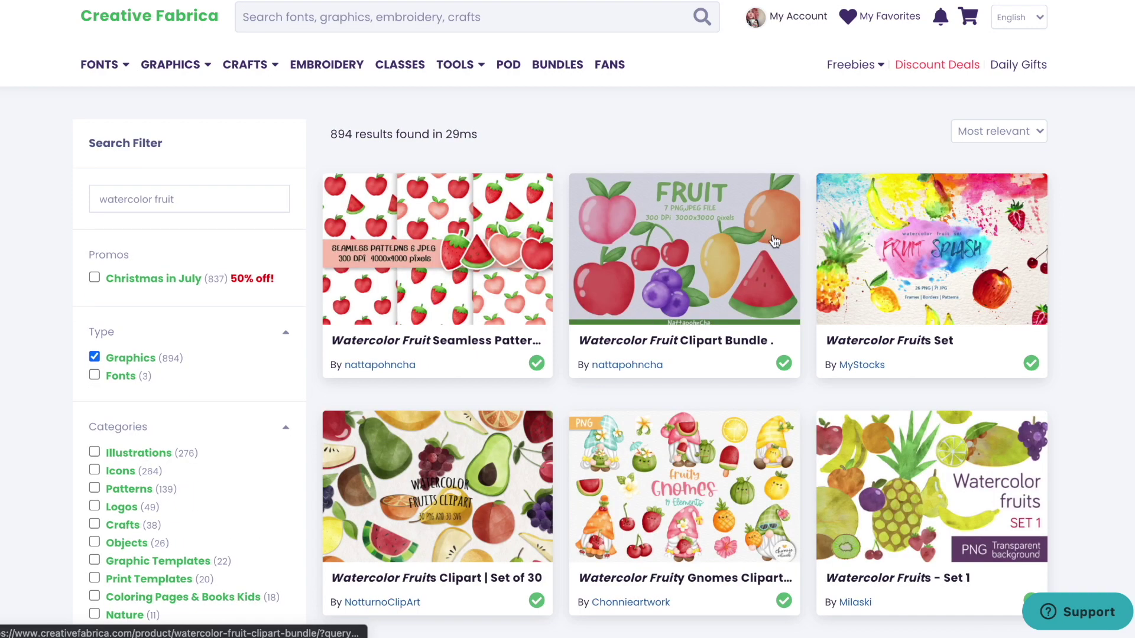
- Open the Watercolor Fruity Gnomes Clipart listing from the fruit results and look over its preview images
scroll(772, 237, "down", 5)
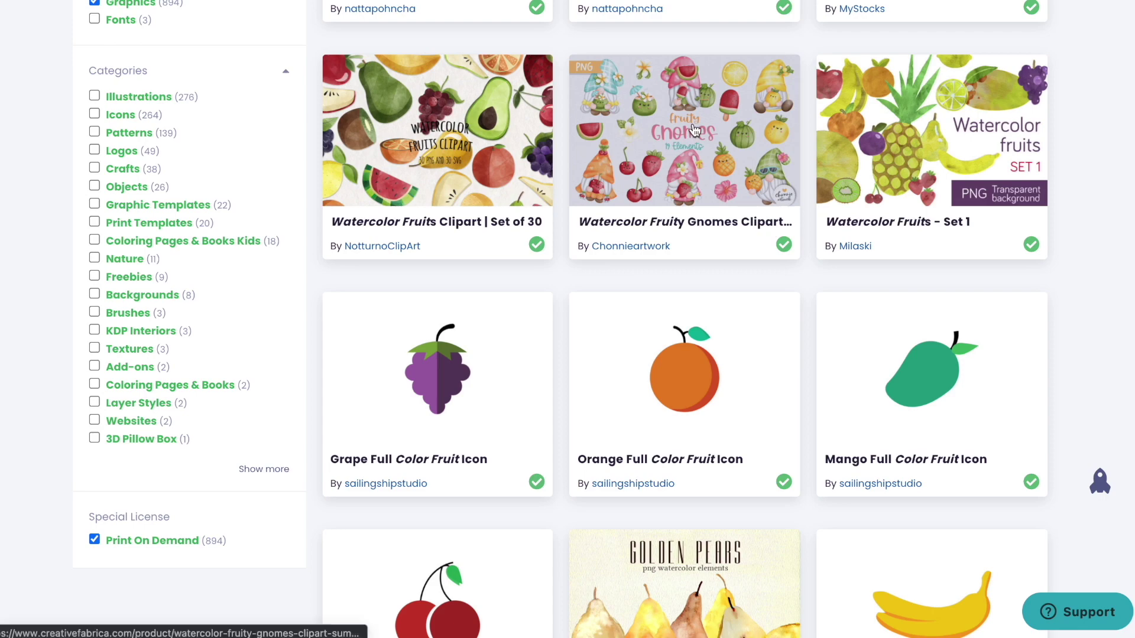
left_click(716, 158)
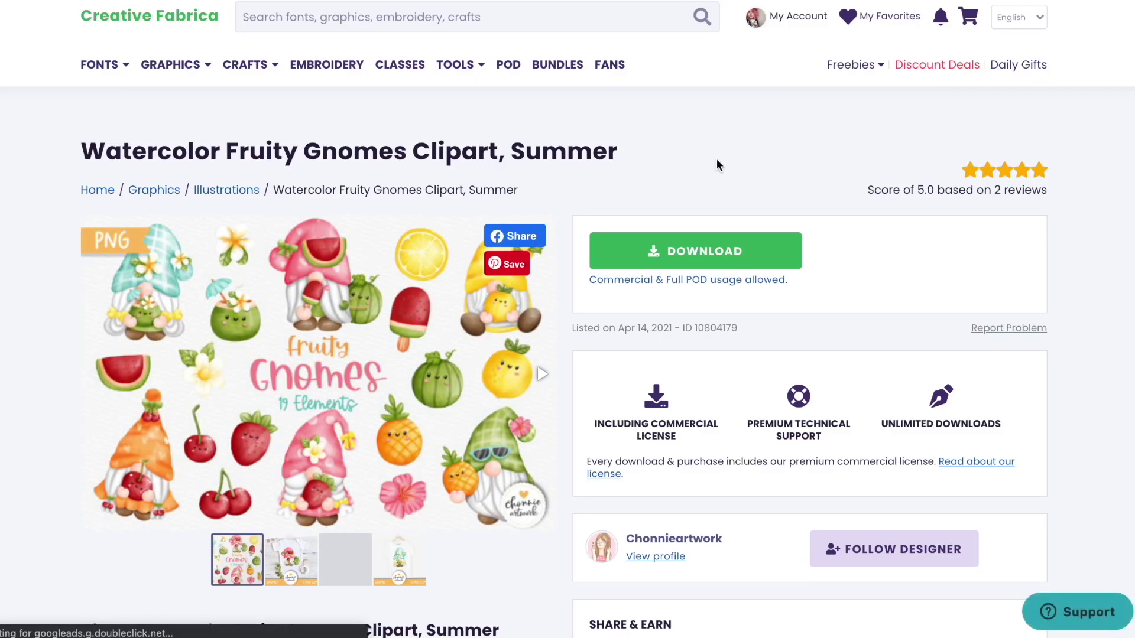
scroll(357, 271, "down", 3)
left_click(284, 374)
left_click(233, 381)
scroll(417, 351, "up", 1)
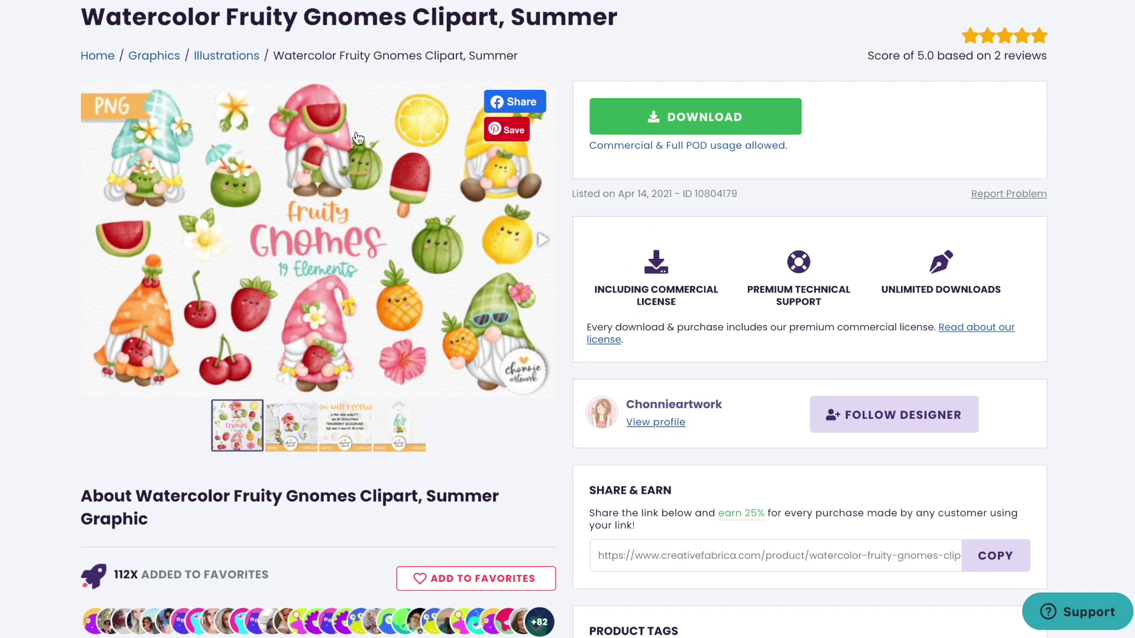
- Return to the watercolor fruit results and browse them for other clipart sets suited to the flash cards
key("alt+Left")
scroll(718, 258, "down", 7)
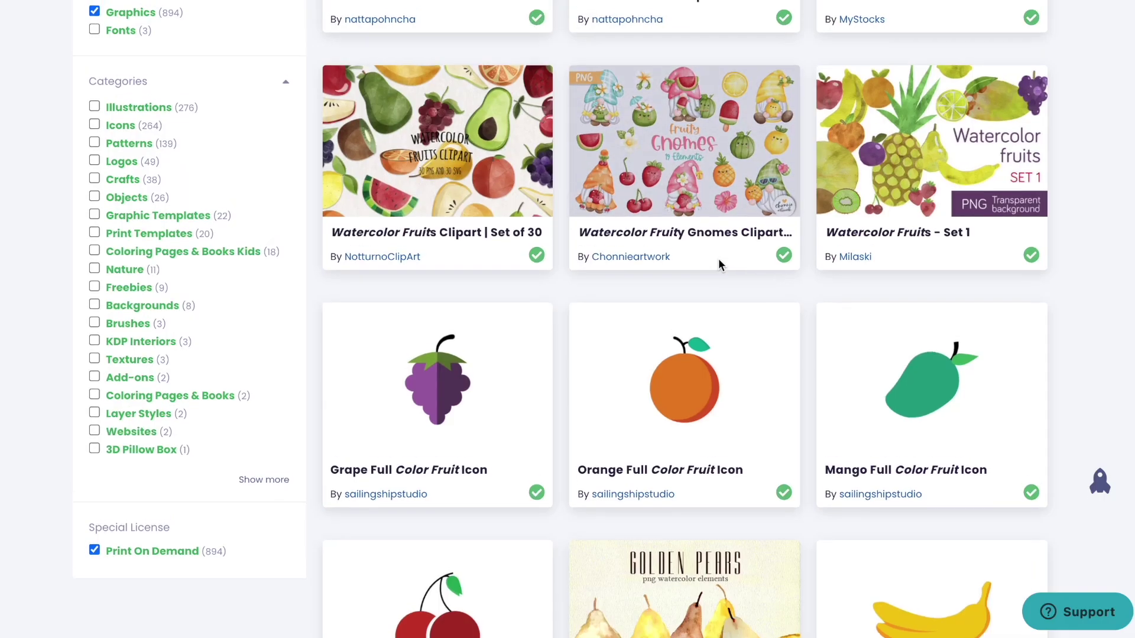
scroll(718, 257, "down", 9)
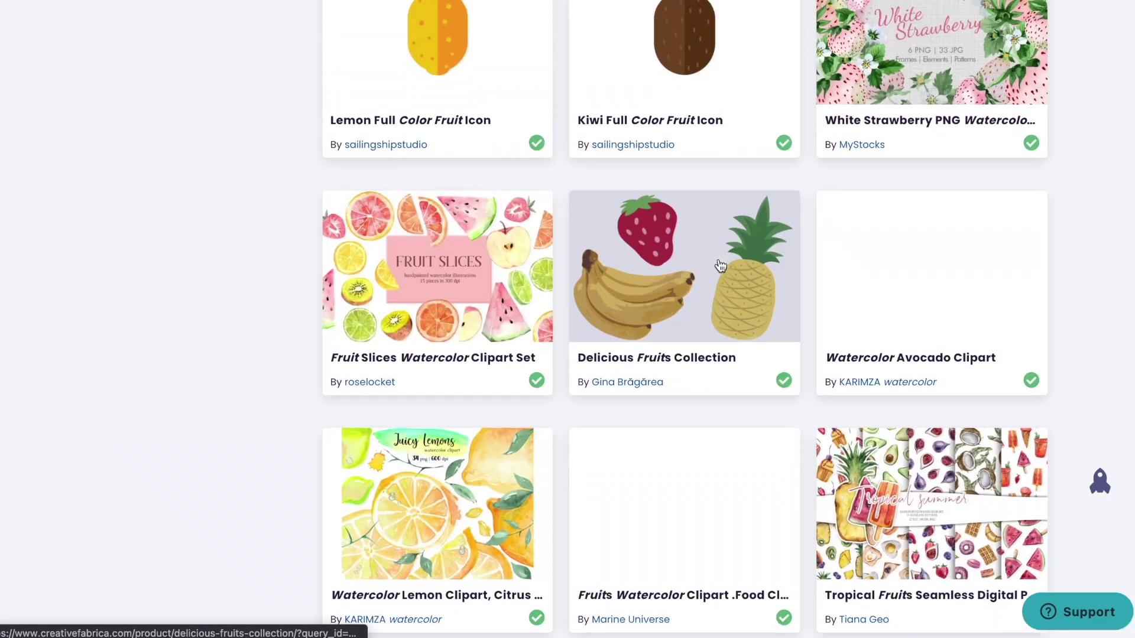
scroll(720, 265, "up", 20)
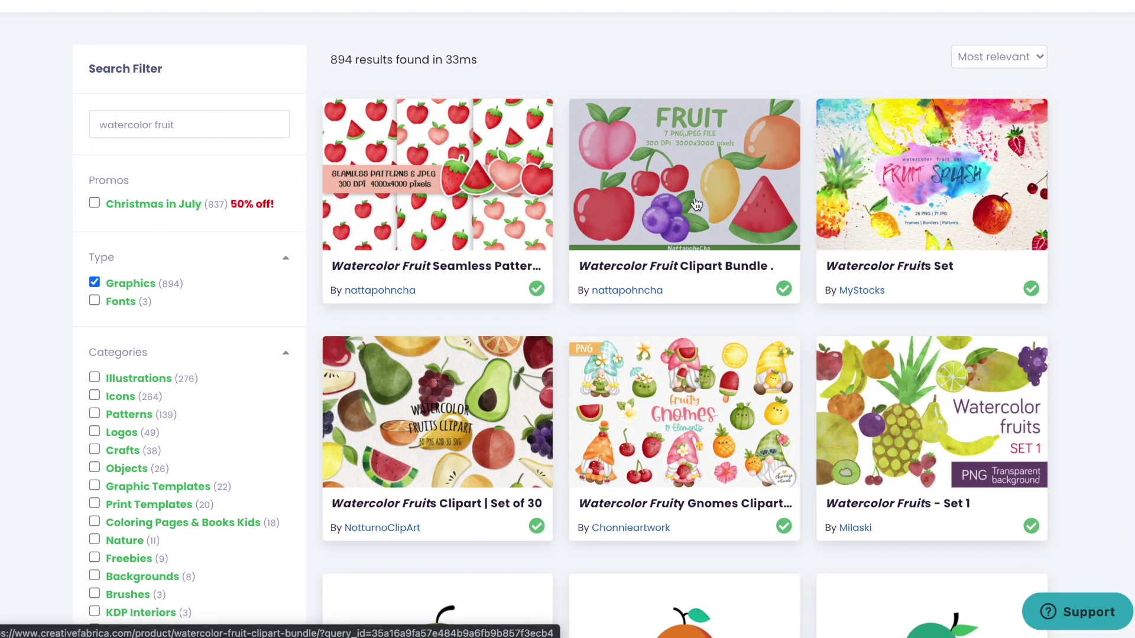
scroll(713, 204, "down", 3)
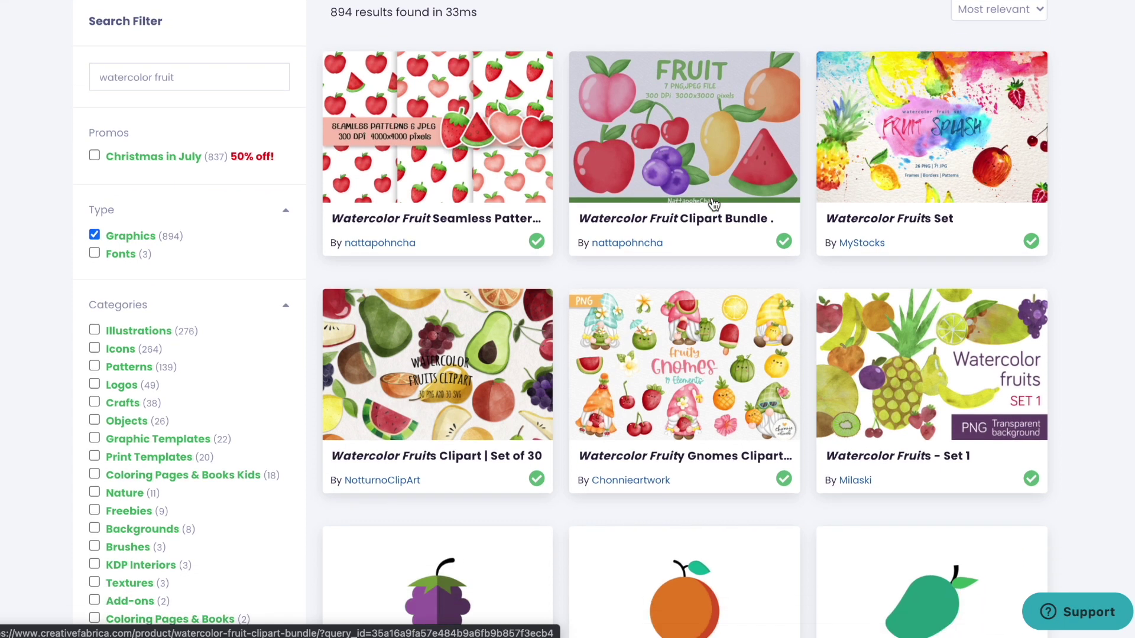
- Open the Watercolor Fruits Clipart | Set of 30 listing, preview its full fruit set and download it
left_click(432, 191)
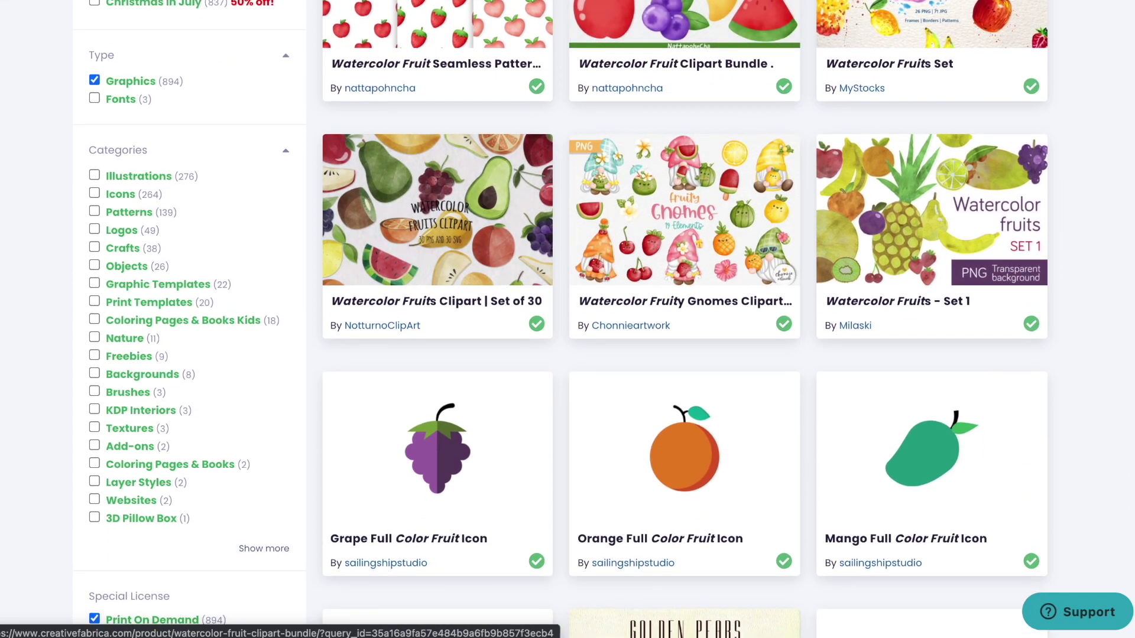
scroll(332, 448, "down", 2)
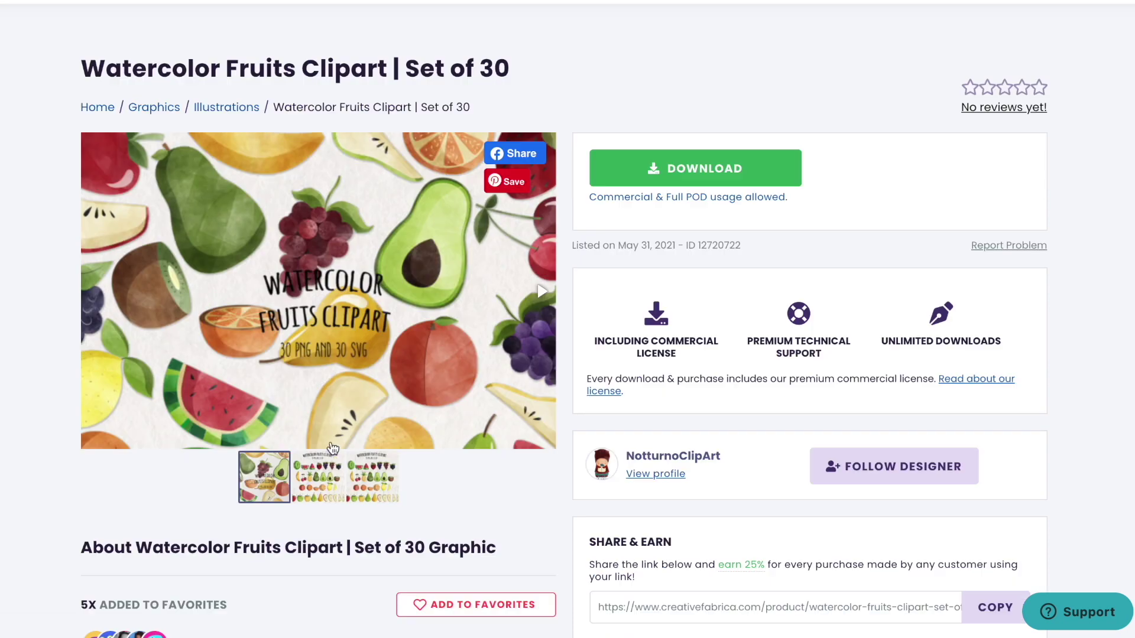
left_click(322, 485)
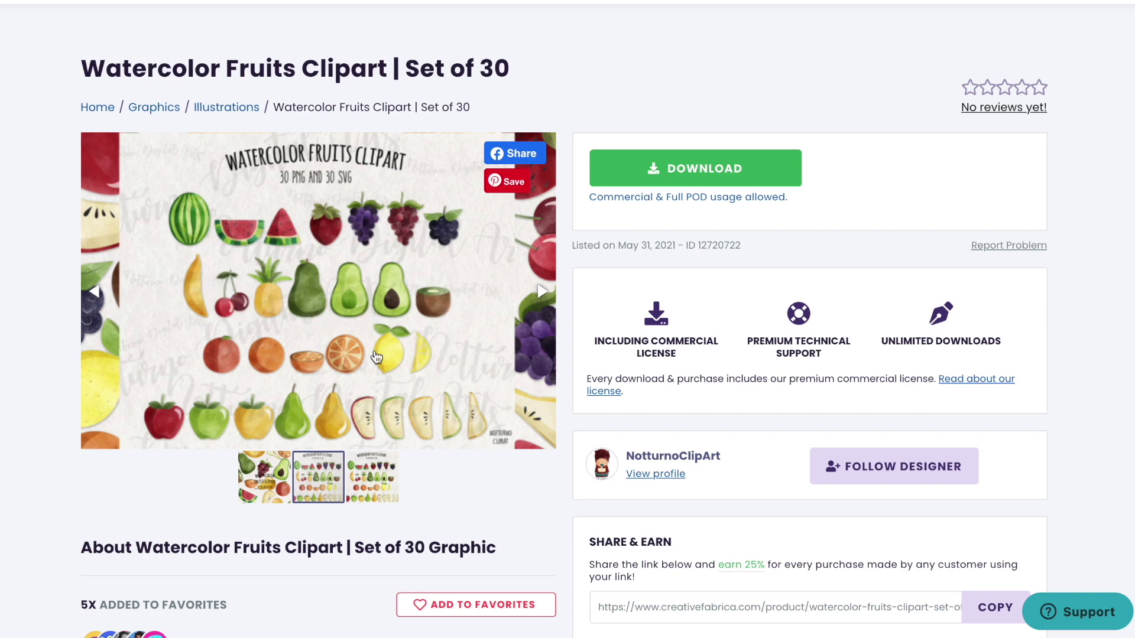
left_click(672, 171)
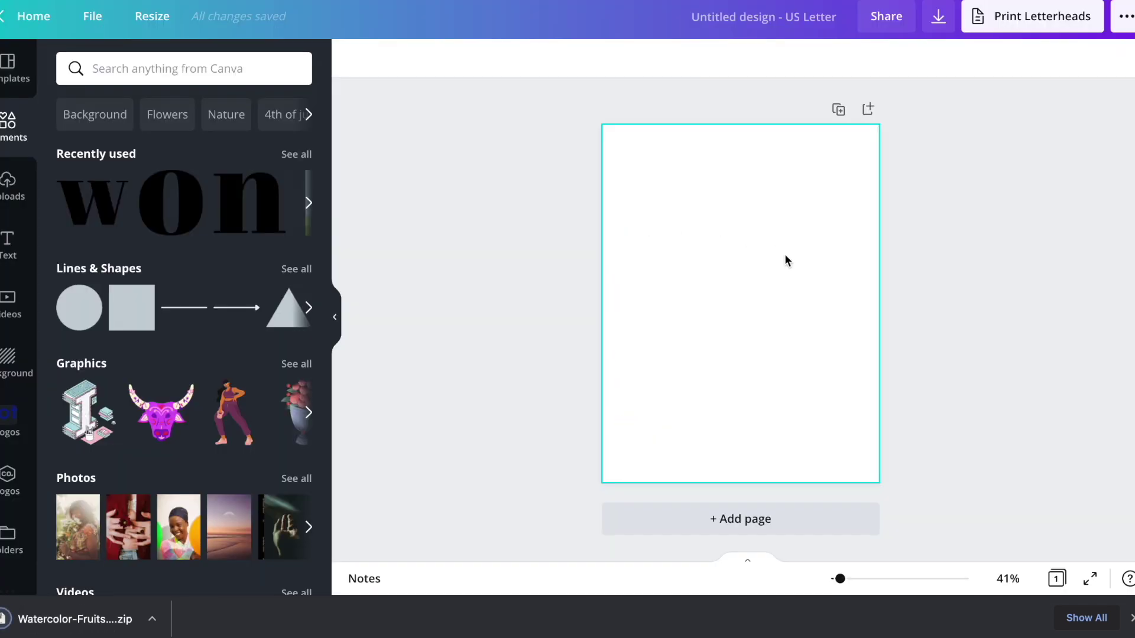
- Unpack the downloaded watercolor fruits zip and open its PNG folder in Finder
left_click(77, 619)
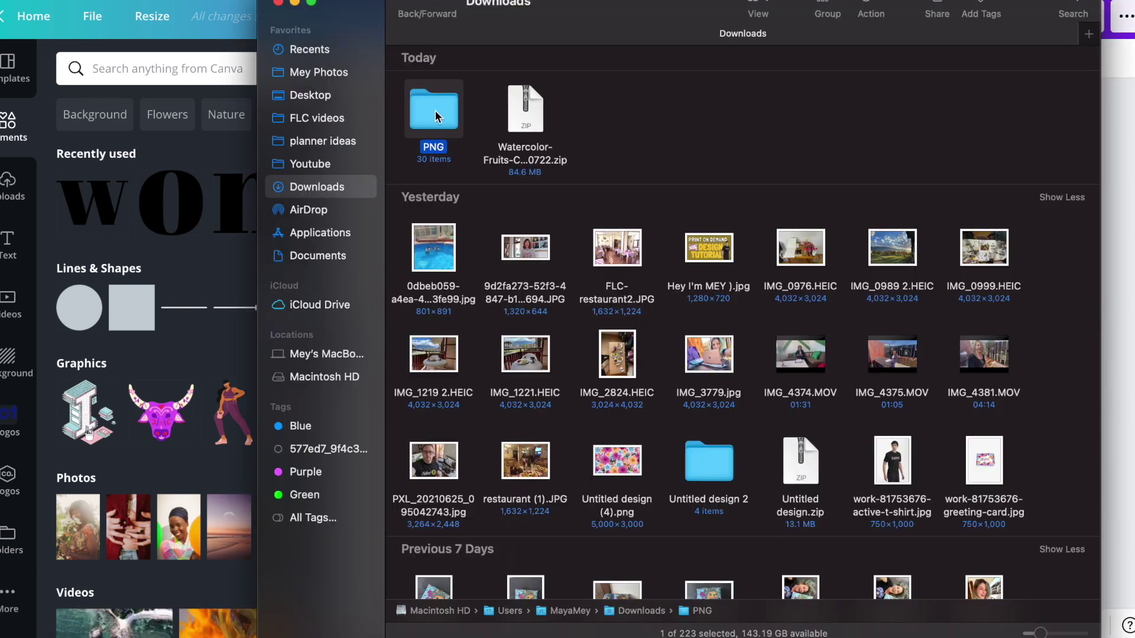
double_click(435, 110)
scroll(806, 425, "up", 3)
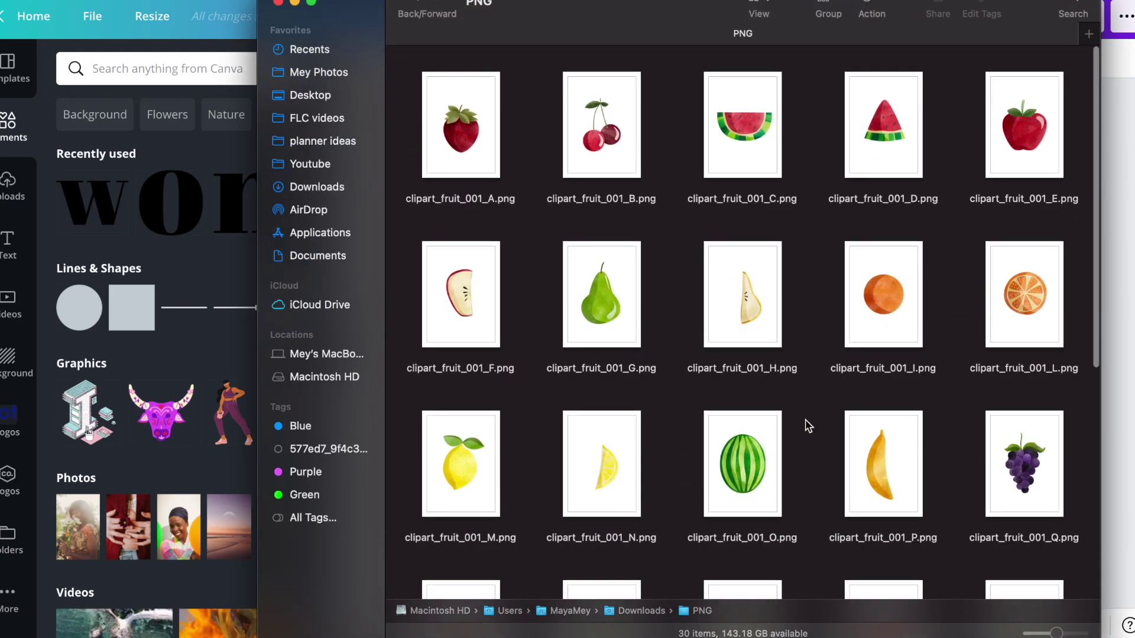
- Select the strawberry, cherries, half watermelon slice, red apple, orange slice, purple grapes, lemon, halved avocado with pit and pineapple PNGs together
left_click(466, 137)
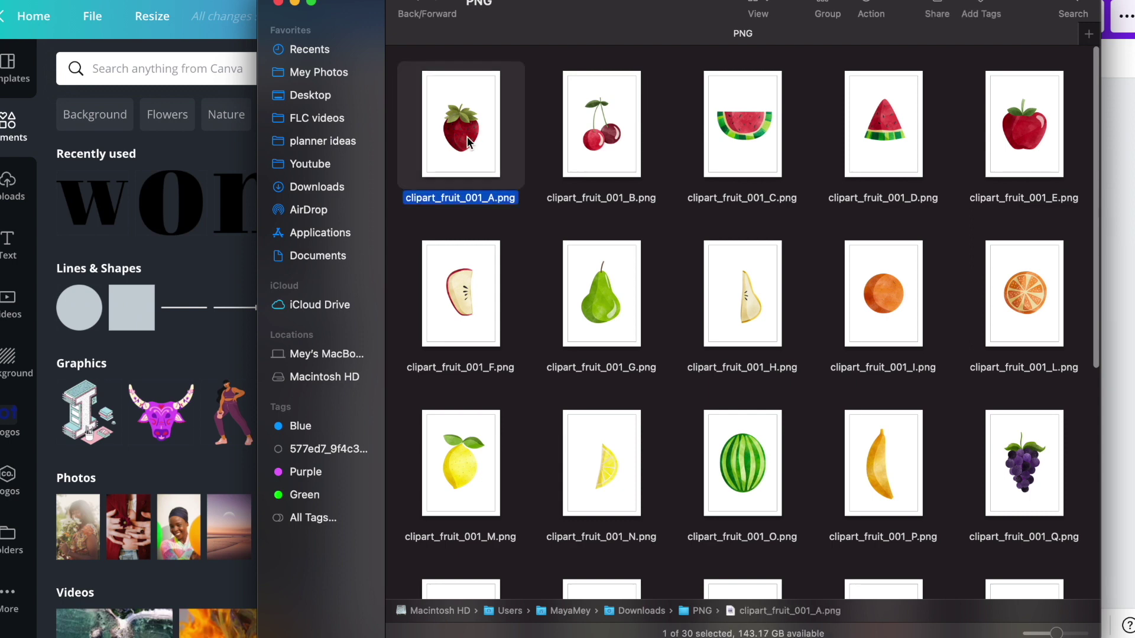
left_click(606, 140, "super")
left_click(758, 135, "super")
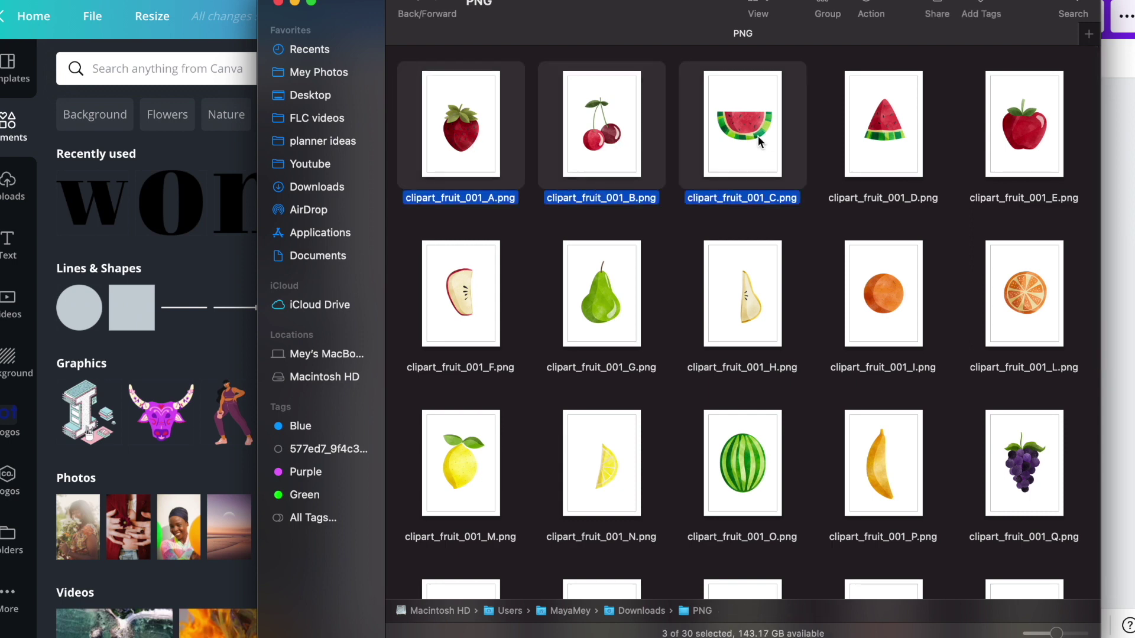
left_click(1019, 144, "super")
left_click(1010, 317, "super")
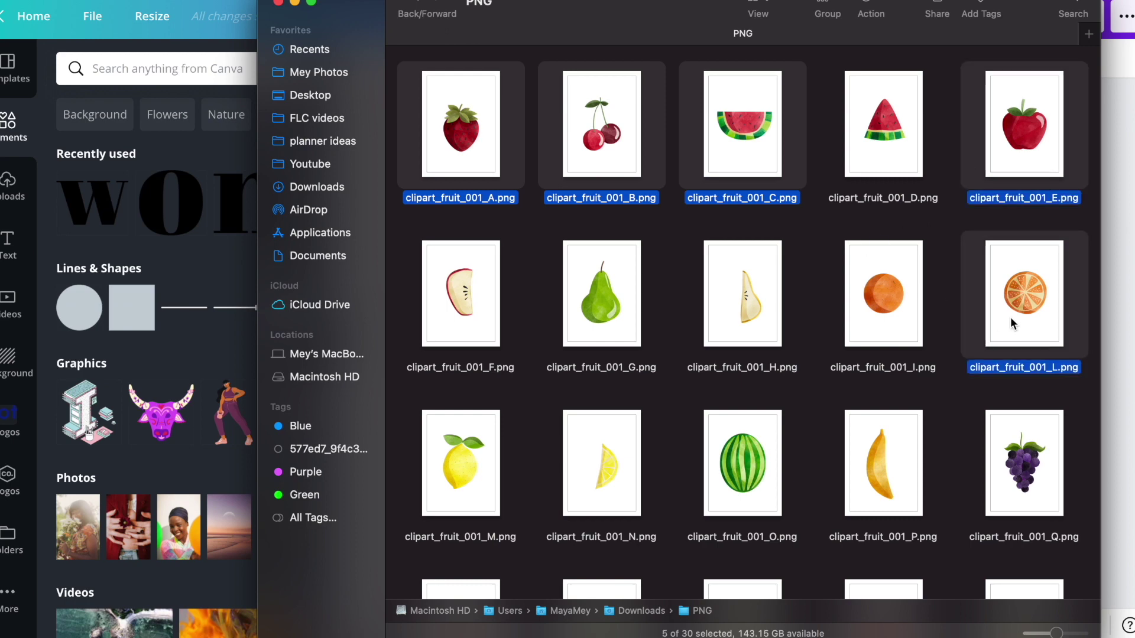
left_click(1028, 501, "super")
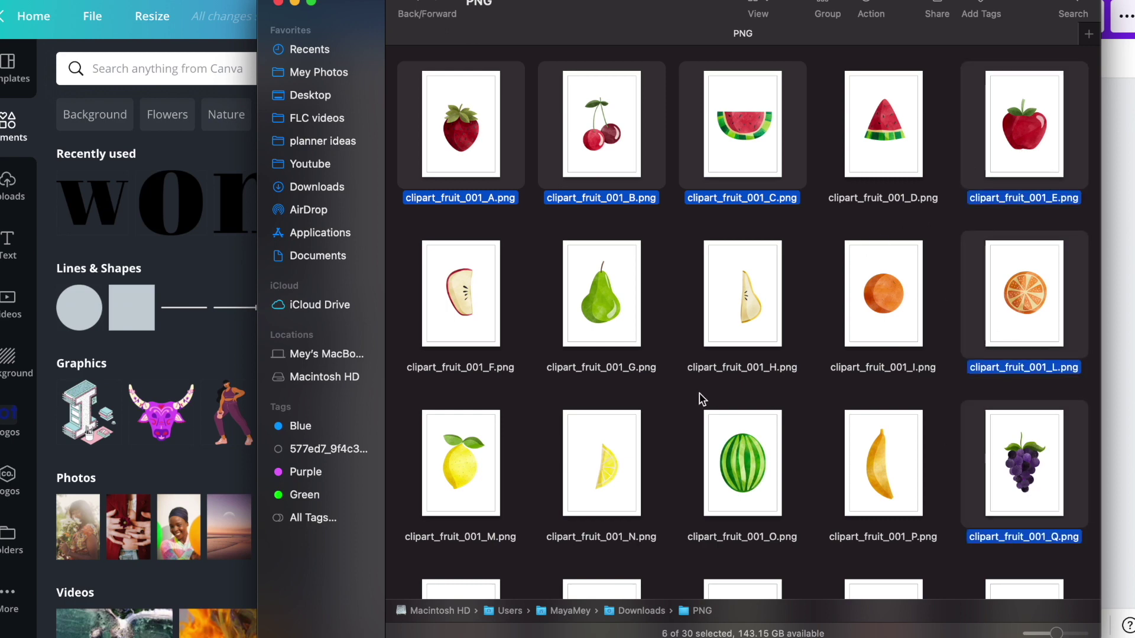
scroll(699, 398, "down", 2)
scroll(699, 397, "down", 1)
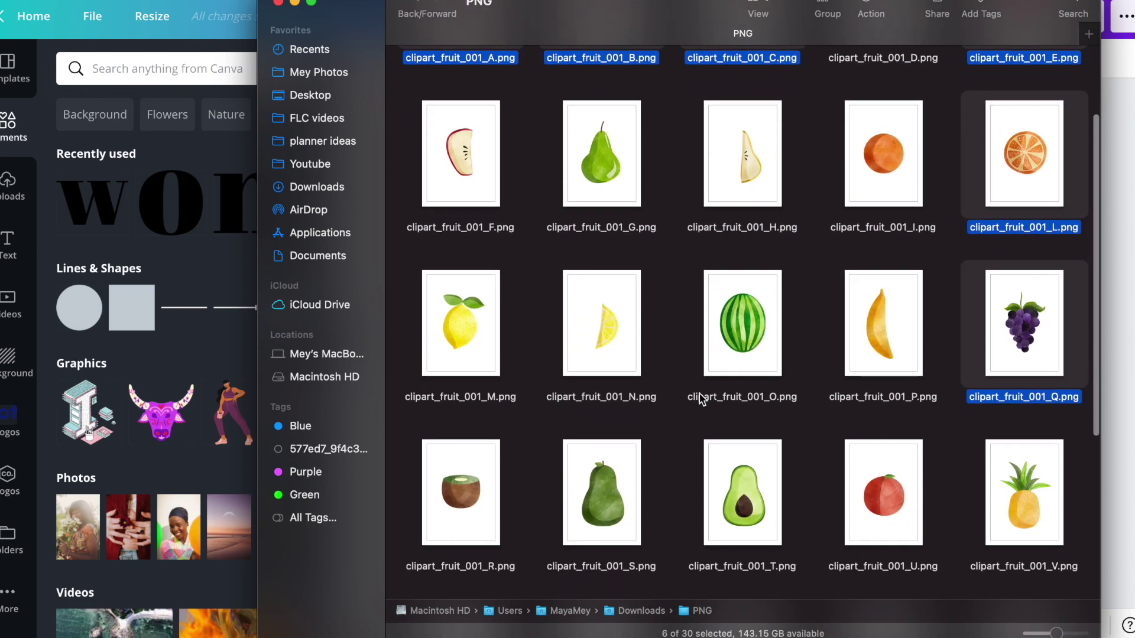
left_click(467, 331, "super")
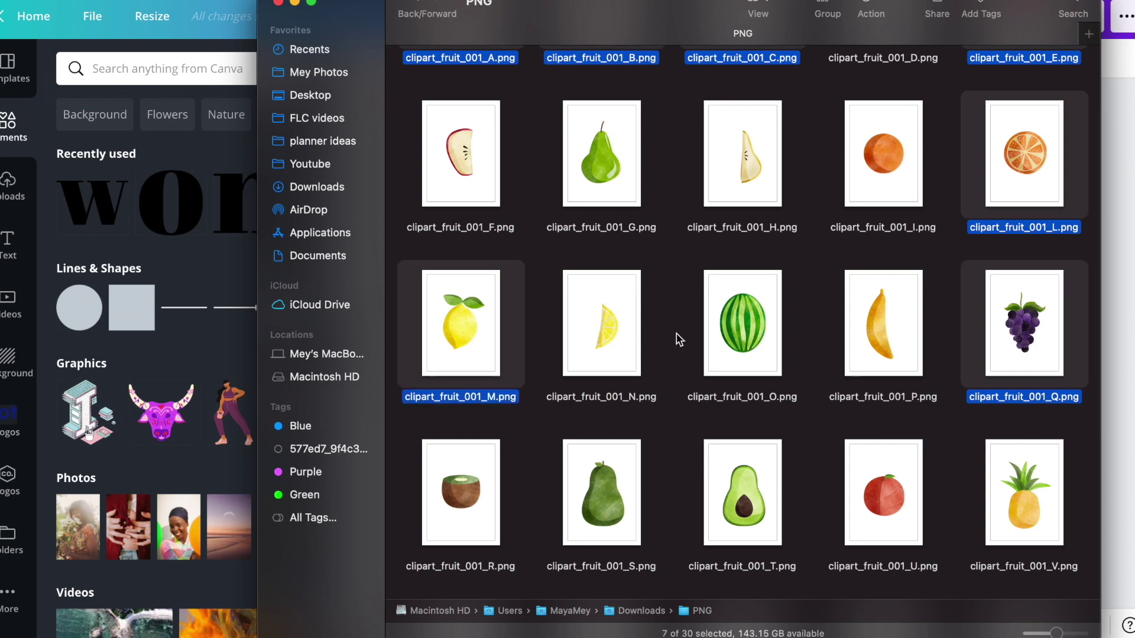
left_click(754, 520, "super")
left_click(1024, 501, "super")
- Add the whole yellow pear, clipart_fruit_001_ZF.png, to the selection and upload all the selected fruit PNGs to the Canva design
scroll(815, 440, "down", 5)
scroll(815, 440, "down", 5)
scroll(815, 440, "up", 8)
scroll(815, 440, "up", 6)
scroll(814, 440, "down", 10)
scroll(814, 441, "down", 2)
scroll(814, 441, "up", 5)
scroll(814, 441, "down", 5)
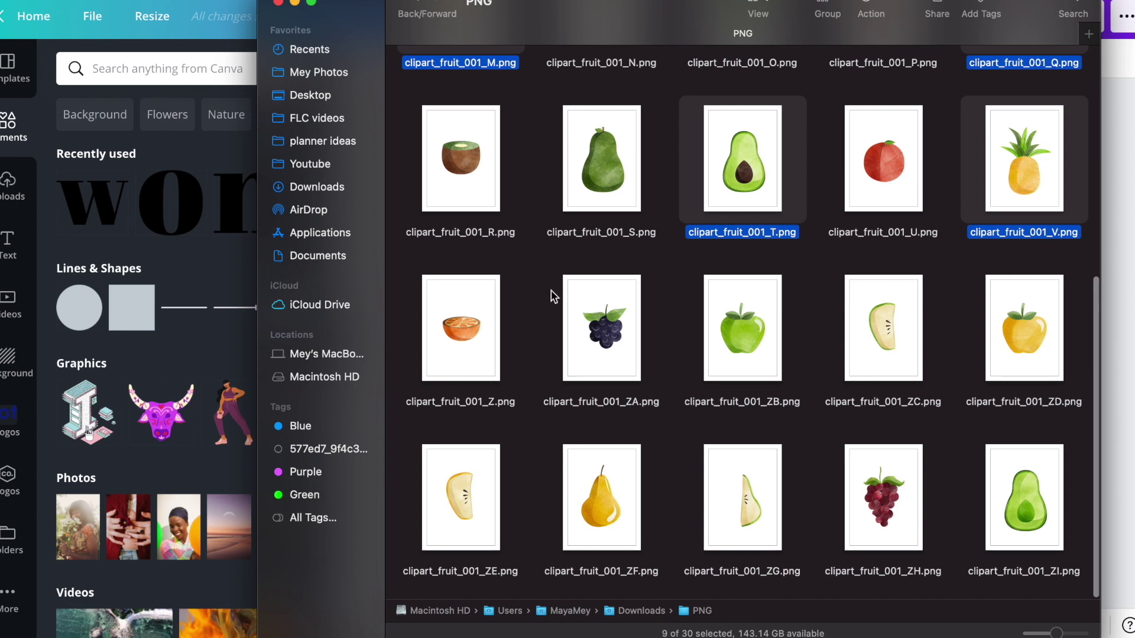
left_click(601, 518, "super")
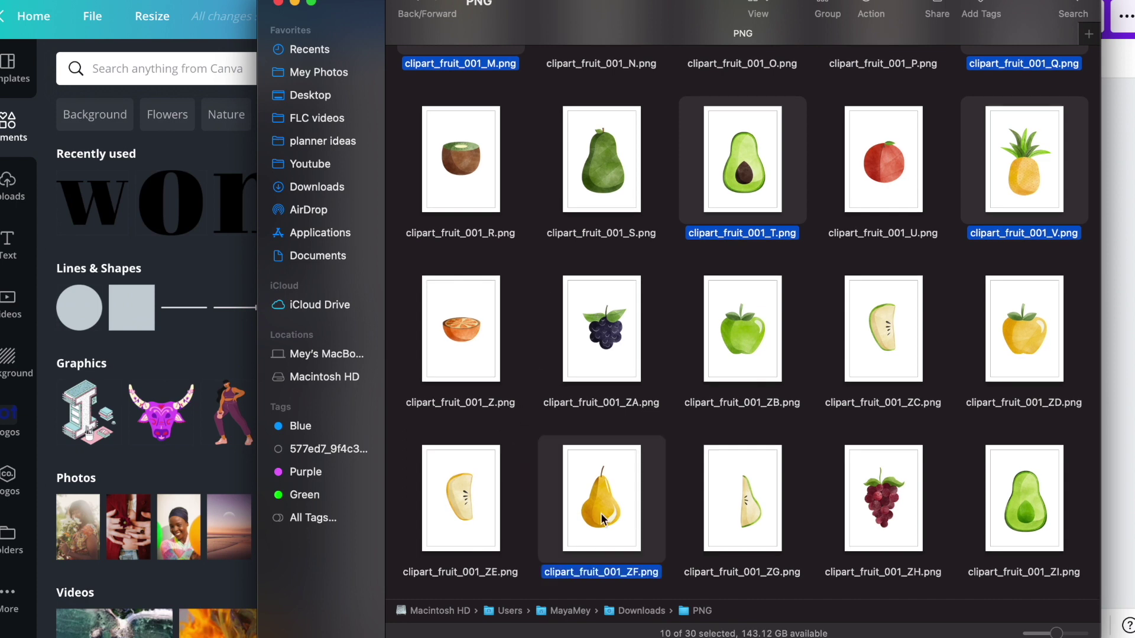
left_click_drag(601, 518, 167, 473)
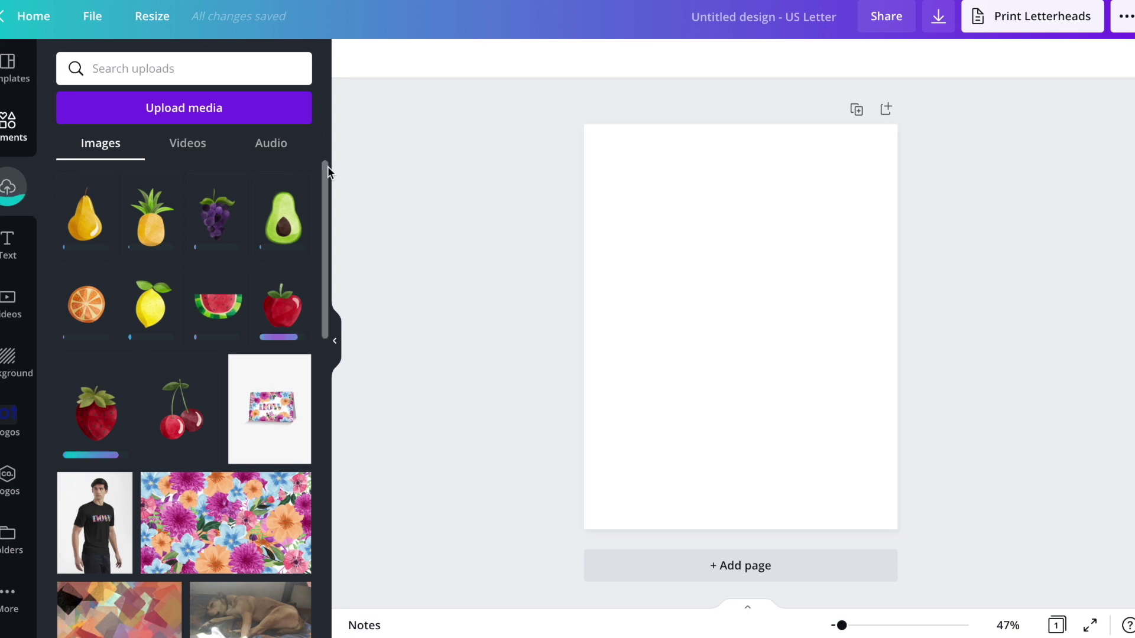
- Add a heading text reading "1" to the blank page
key("t")
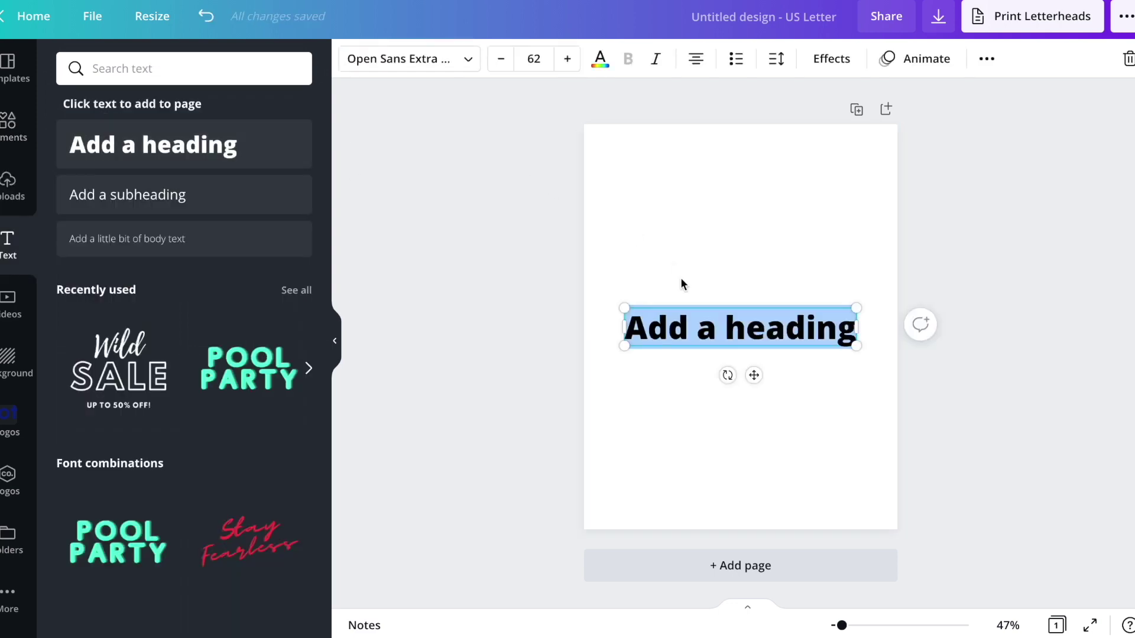
type("1")
left_click(695, 289)
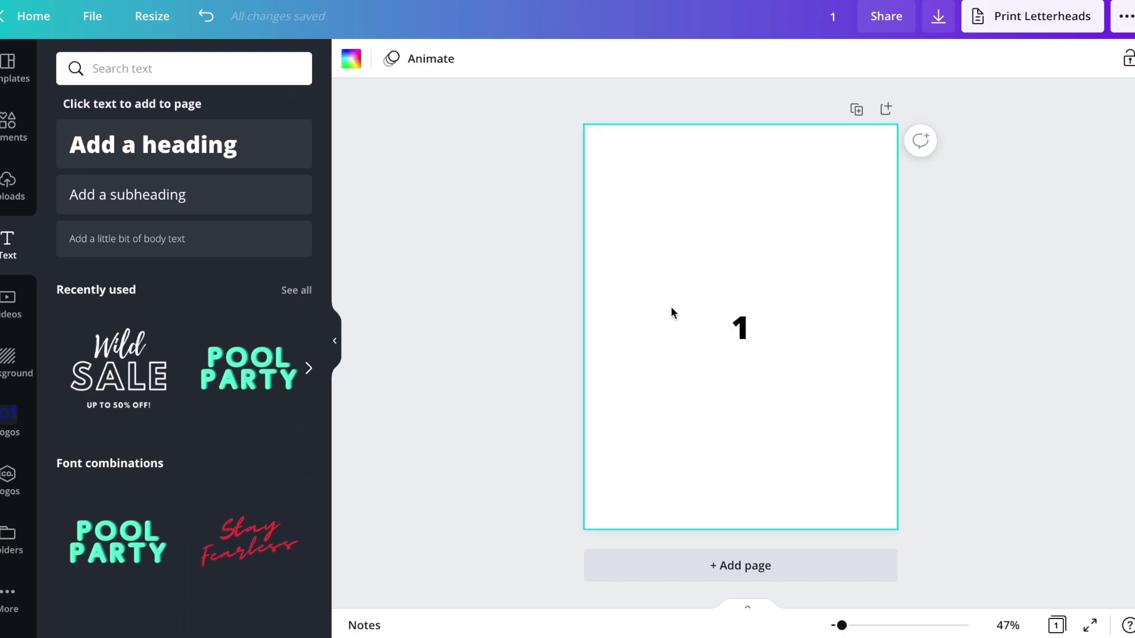
- Place the uploaded strawberry enlarged to fill most of the page, with the 1 at size 303 over its lower right
left_click(3, 212)
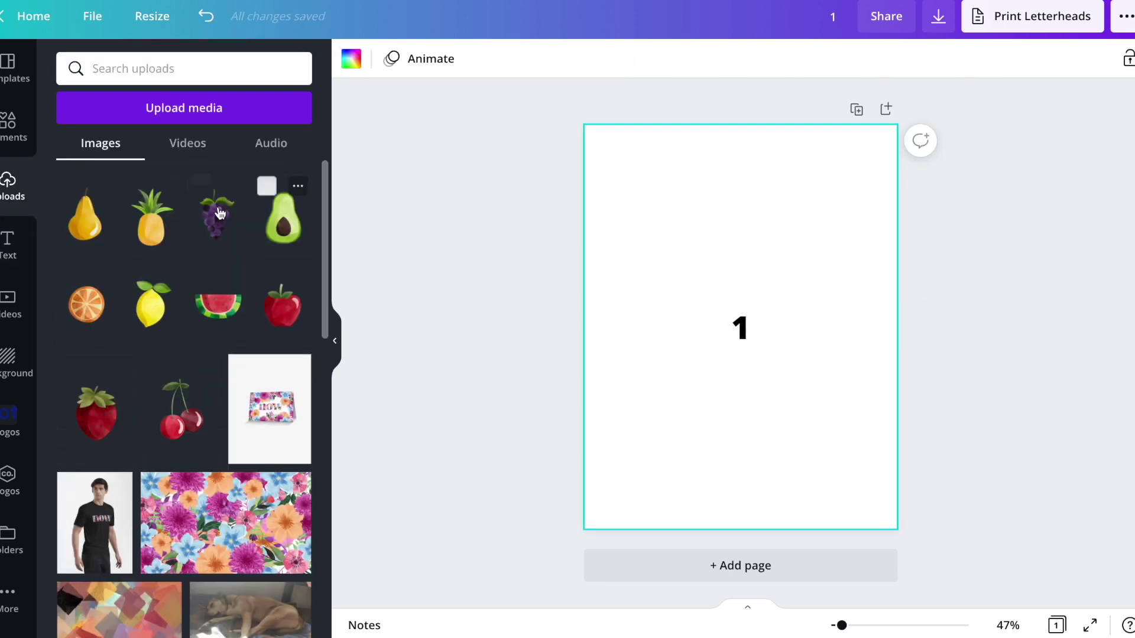
left_click(153, 227)
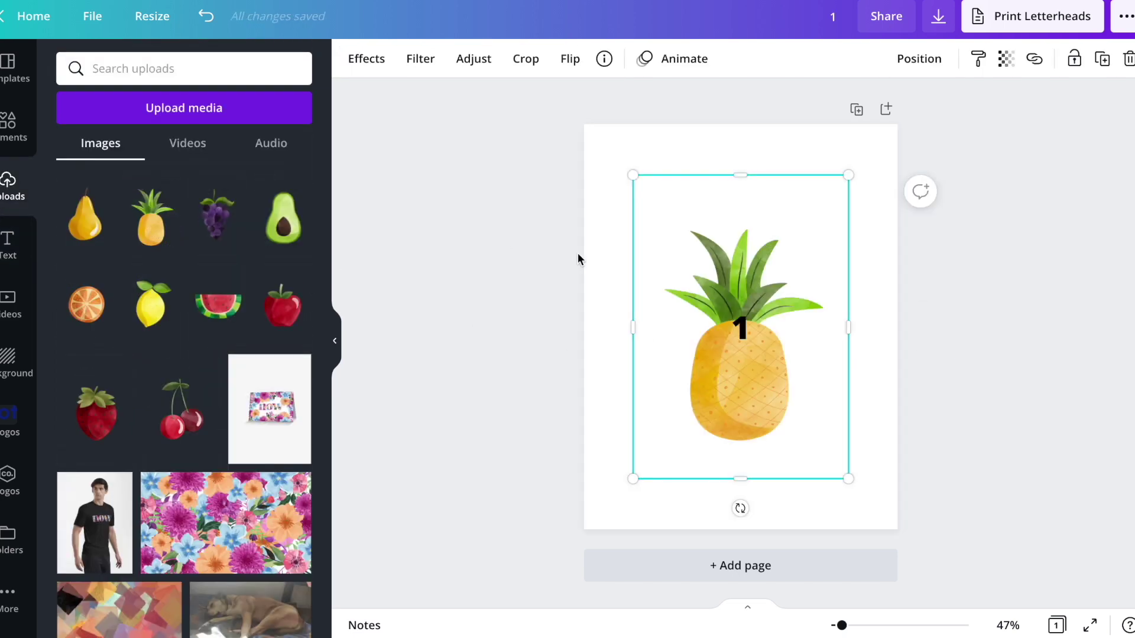
key("Delete")
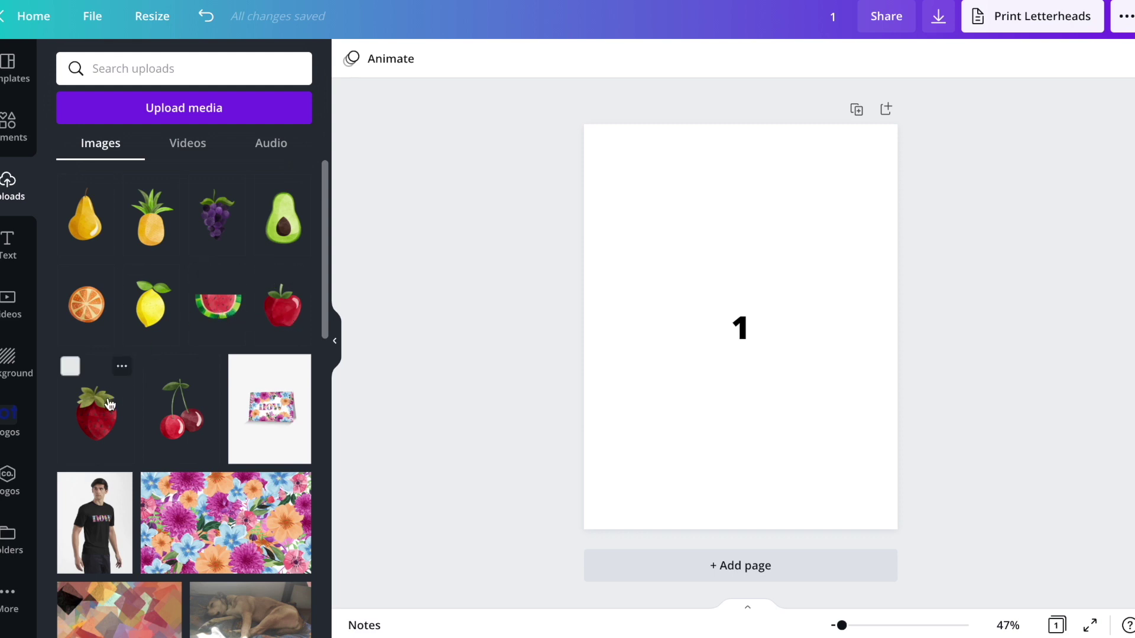
left_click(96, 412)
left_click_drag(741, 175, 742, 271)
key("ctrl+z")
left_click_drag(612, 166, 394, 6)
left_click_drag(670, 267, 739, 314)
left_click_drag(813, 433, 830, 468)
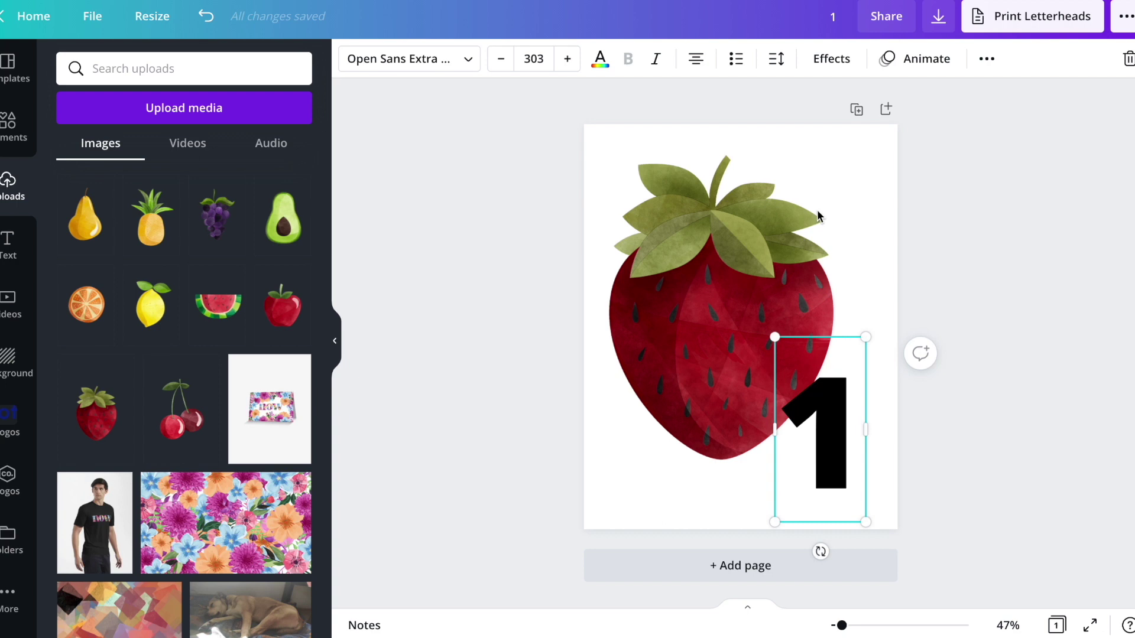
- Try Londrina Solid Black and Monday Morning on the 1, set it in Pride Regular and move it closer to the page's lower-right corner
left_click(428, 62)
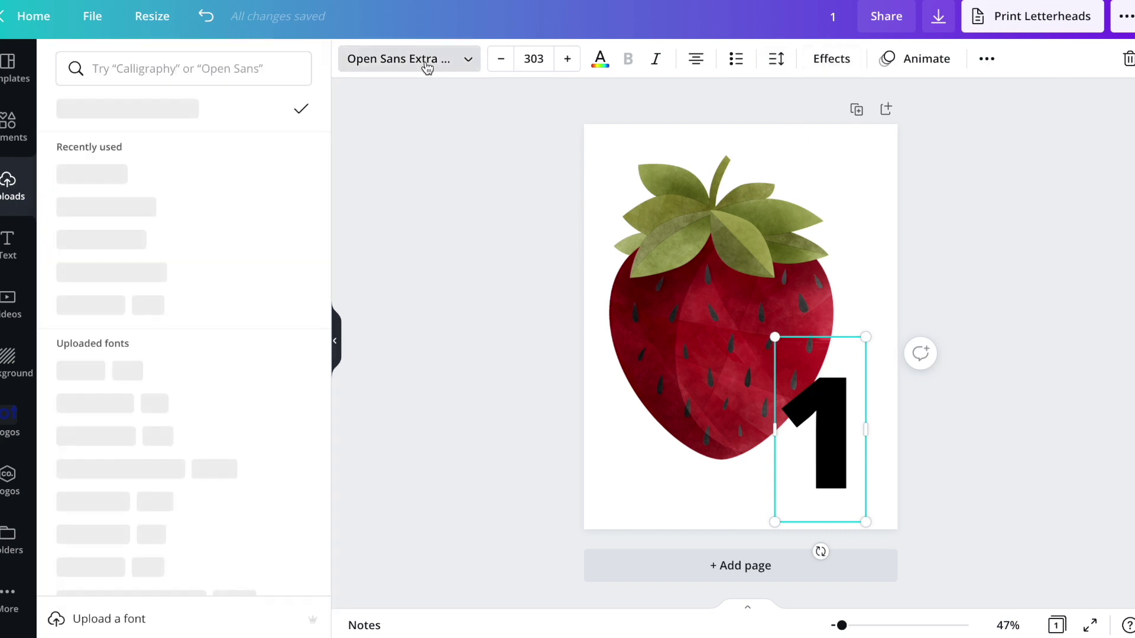
left_click(164, 216)
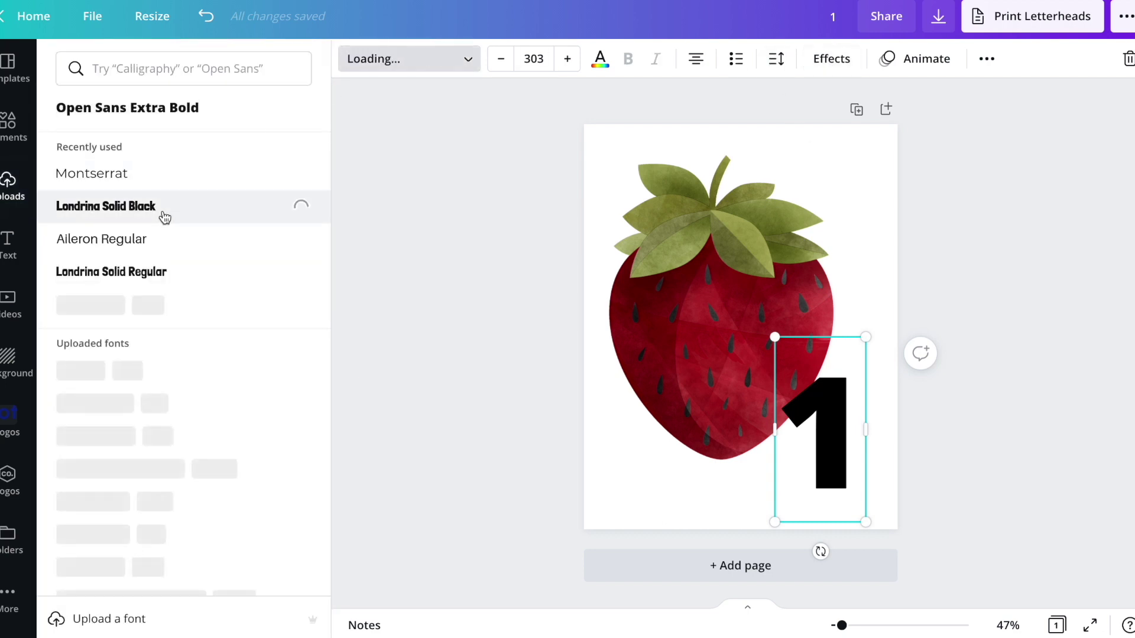
scroll(165, 218, "down", 1)
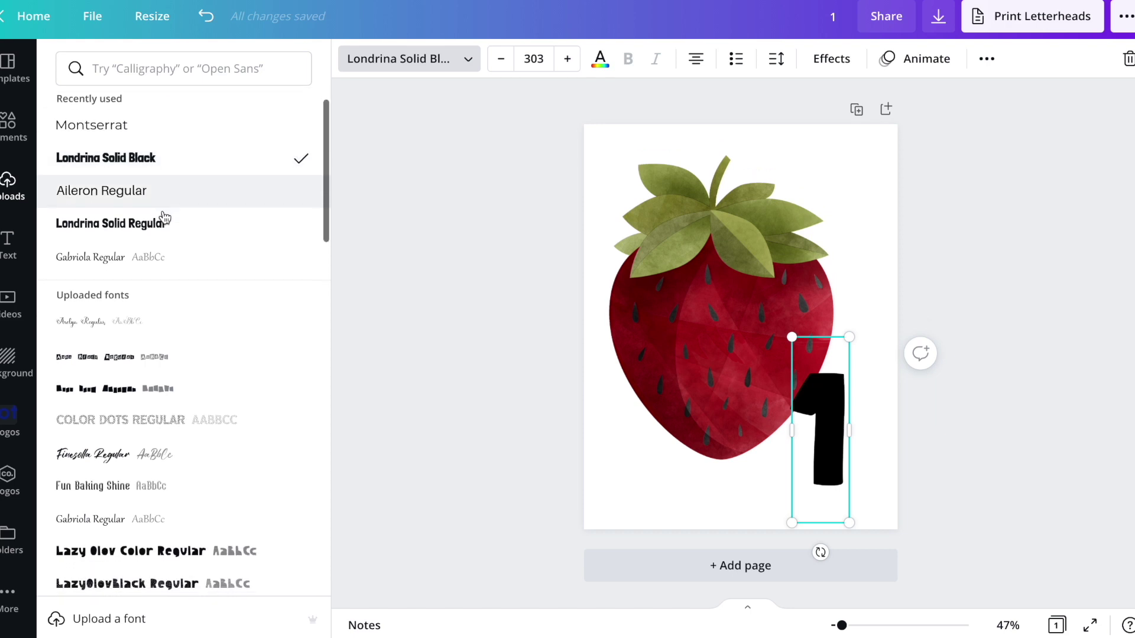
scroll(164, 218, "down", 3)
scroll(165, 217, "down", 3)
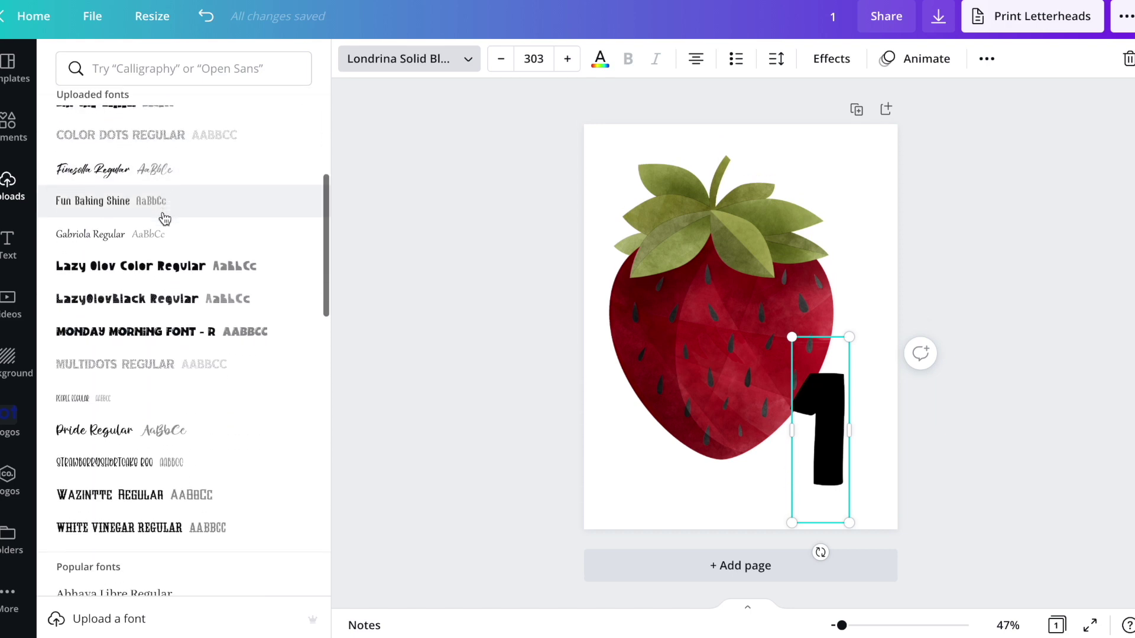
left_click(182, 238)
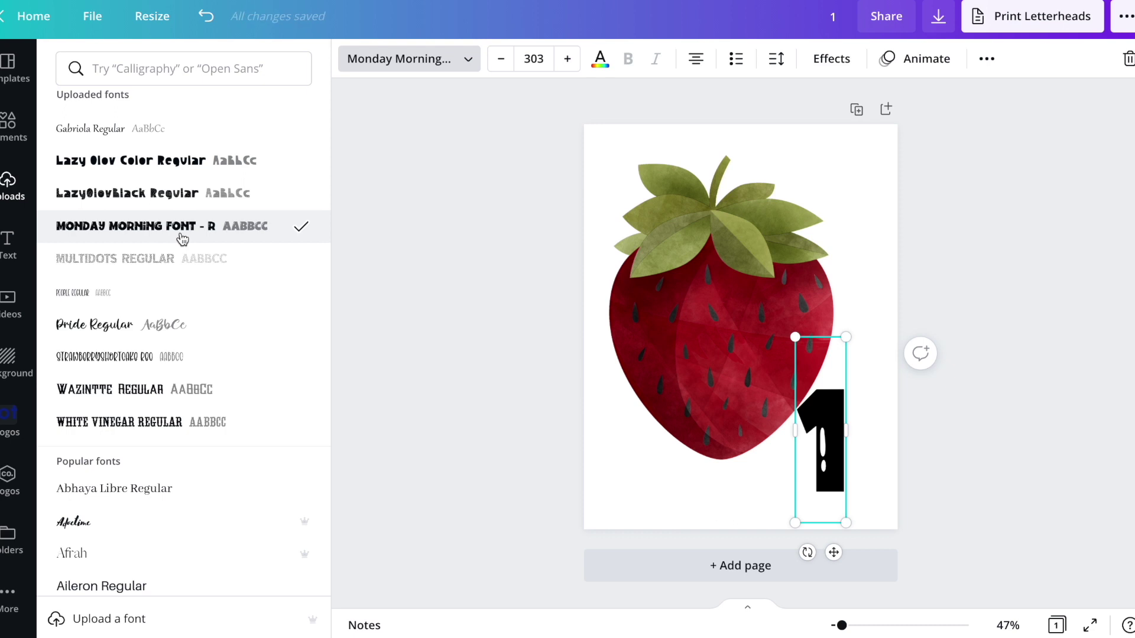
scroll(182, 239, "down", 1)
left_click(169, 277)
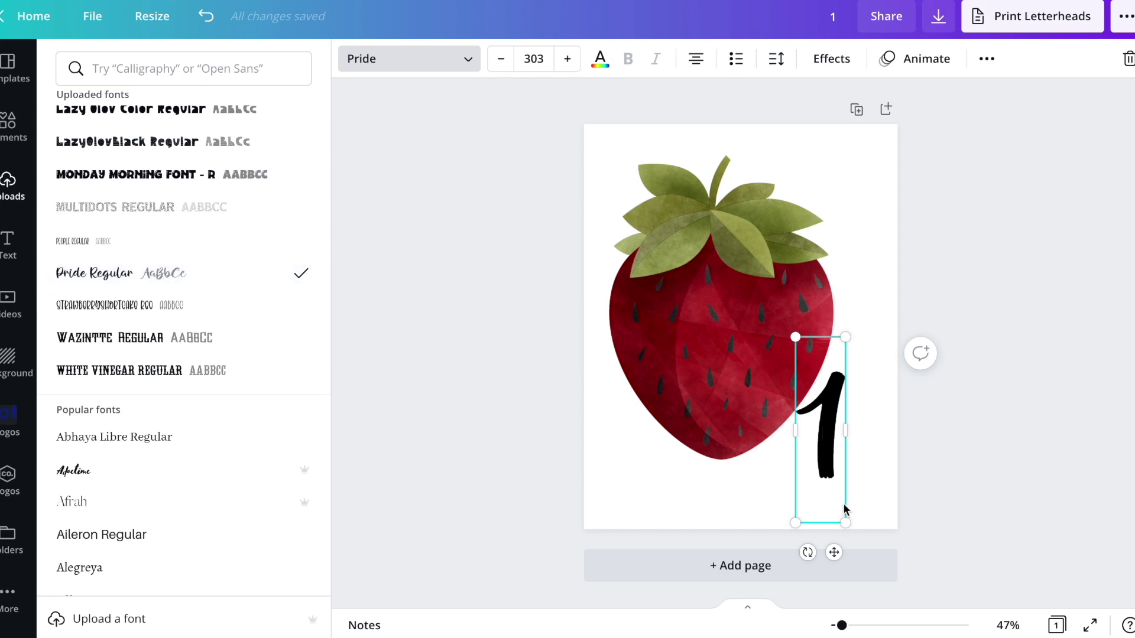
left_click_drag(826, 467, 846, 473)
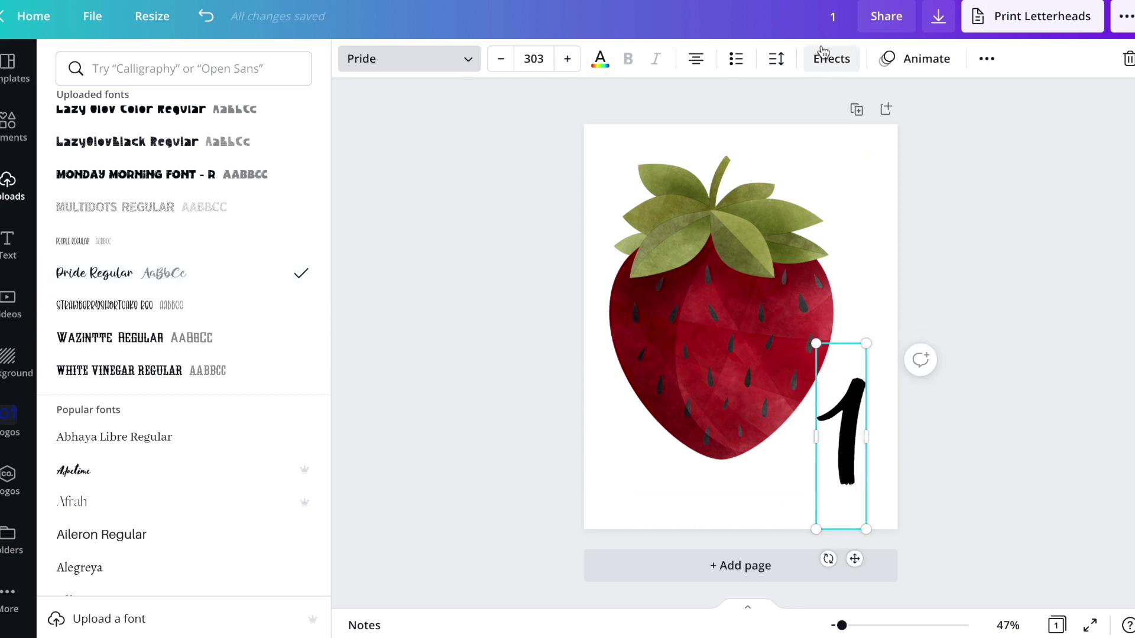
- Apply the Splice effect to the 1 with offset 0 and thickness 22
left_click(832, 59)
left_click(167, 264)
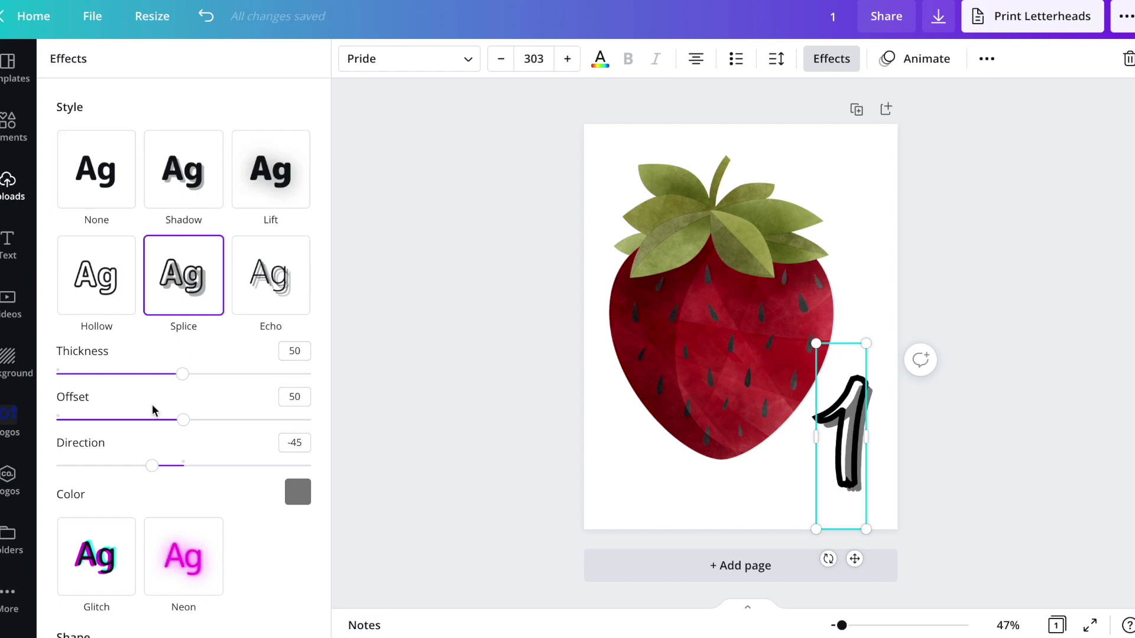
left_click_drag(184, 427, 20, 420)
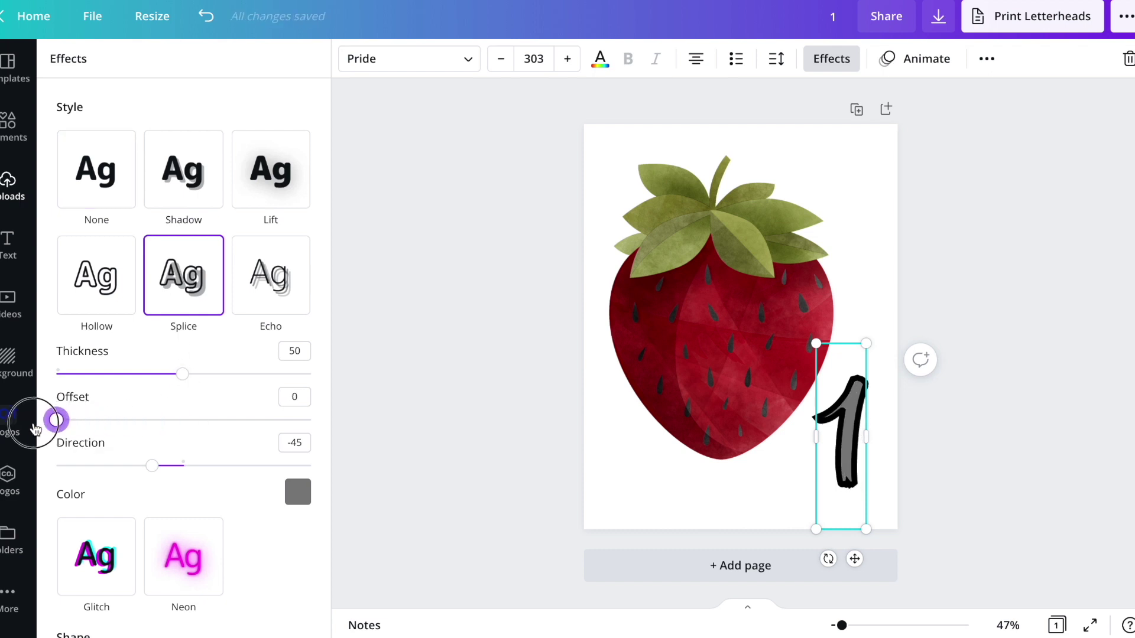
left_click_drag(185, 375, 110, 374)
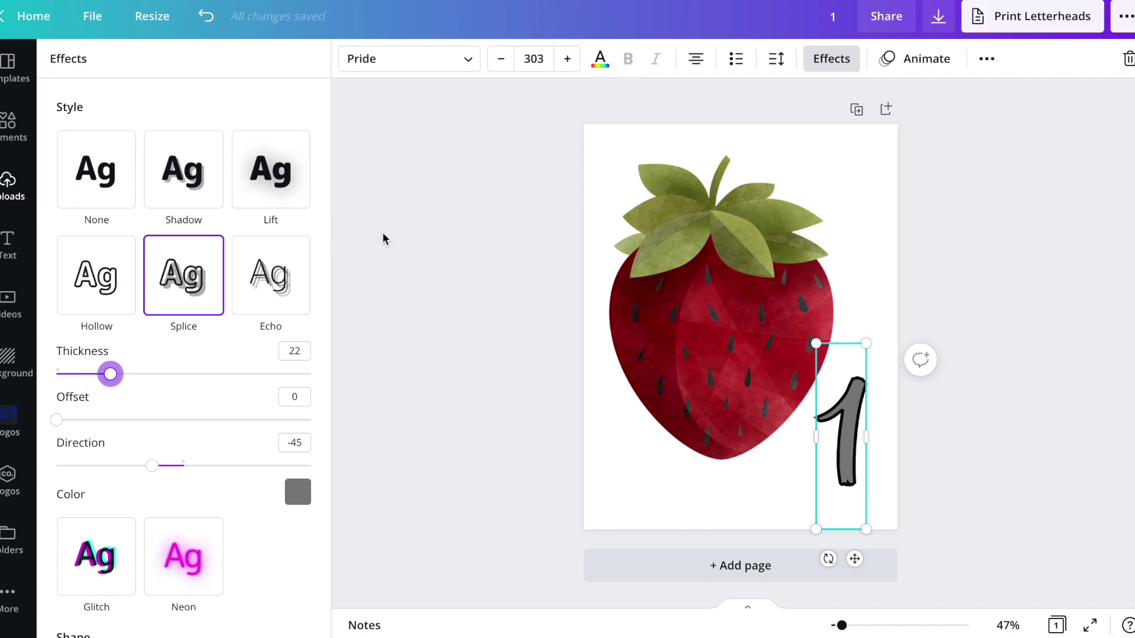
left_click(297, 491)
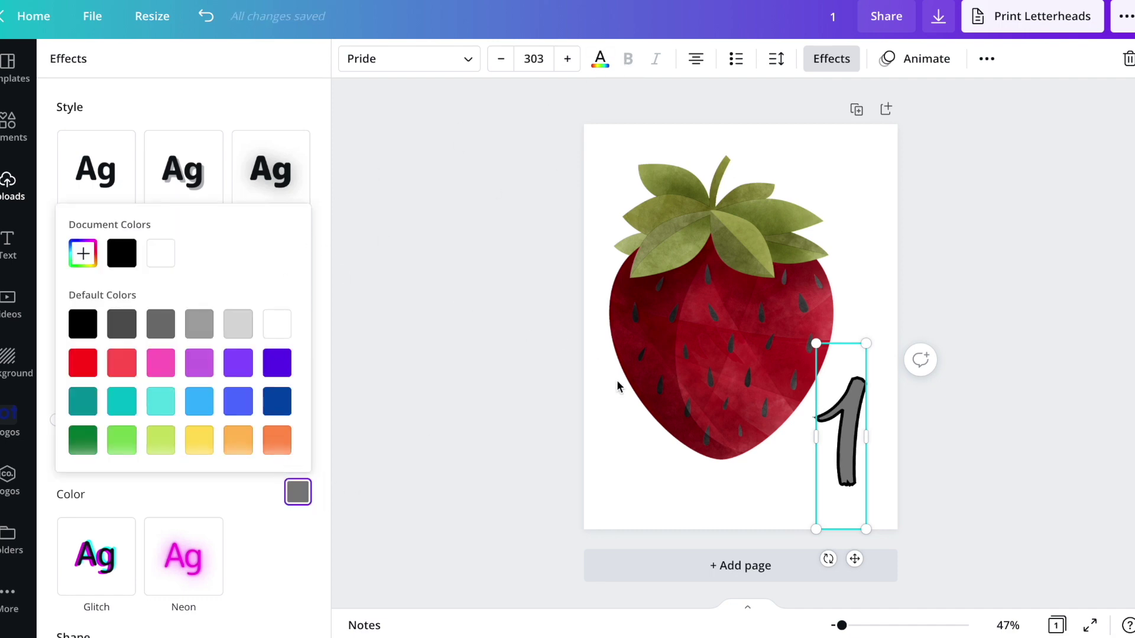
left_click(490, 315)
left_click(663, 271)
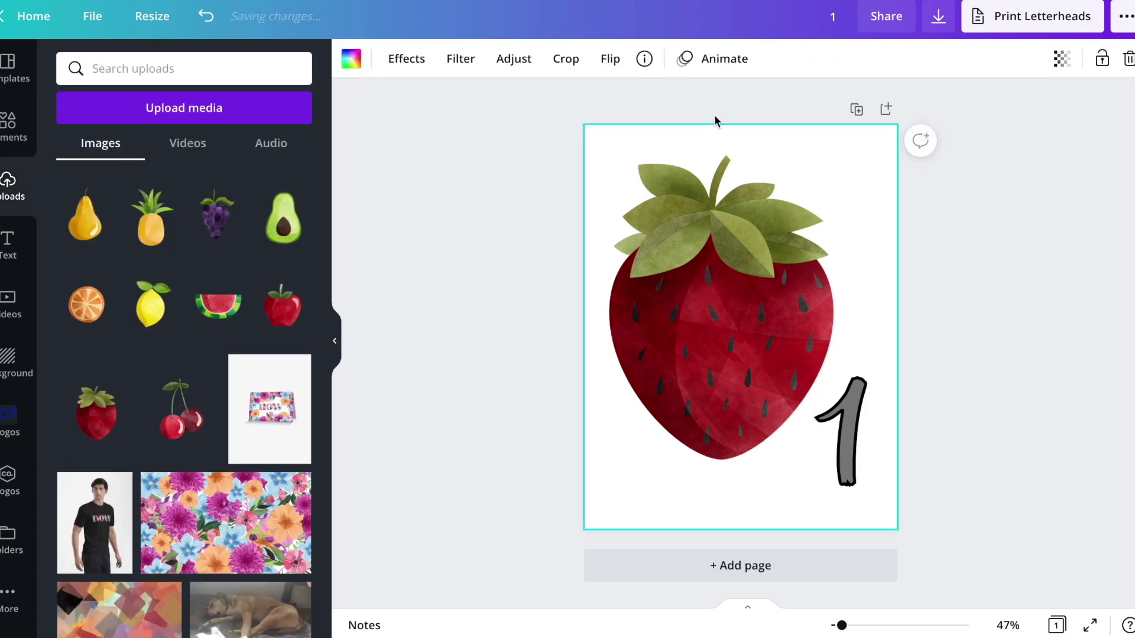
left_click(351, 58)
left_click(117, 324)
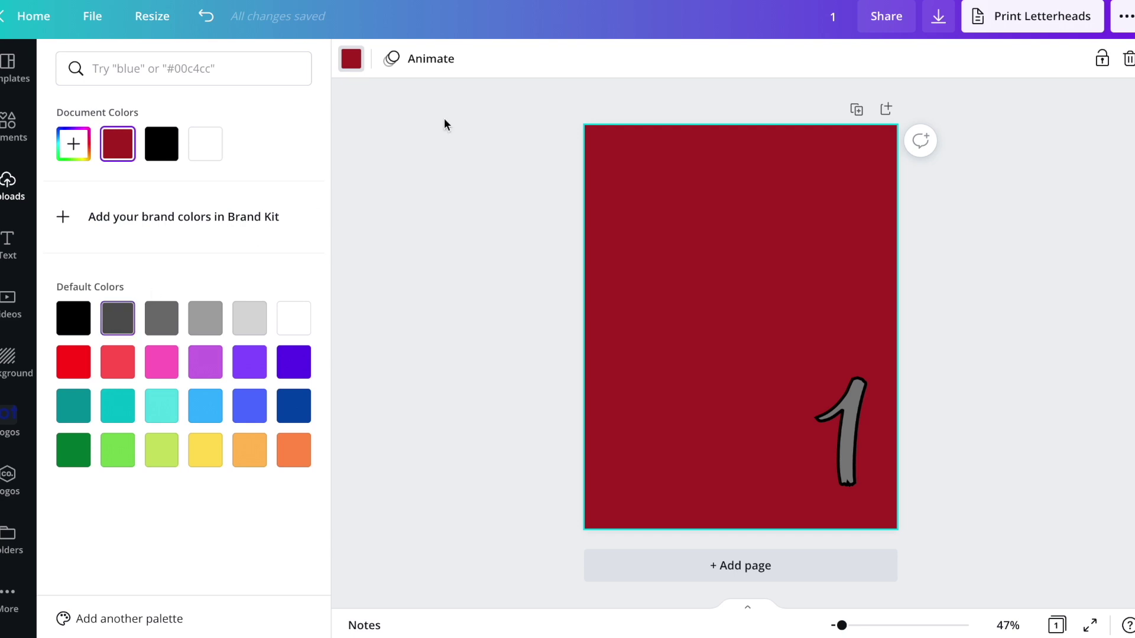
key("ctrl+z")
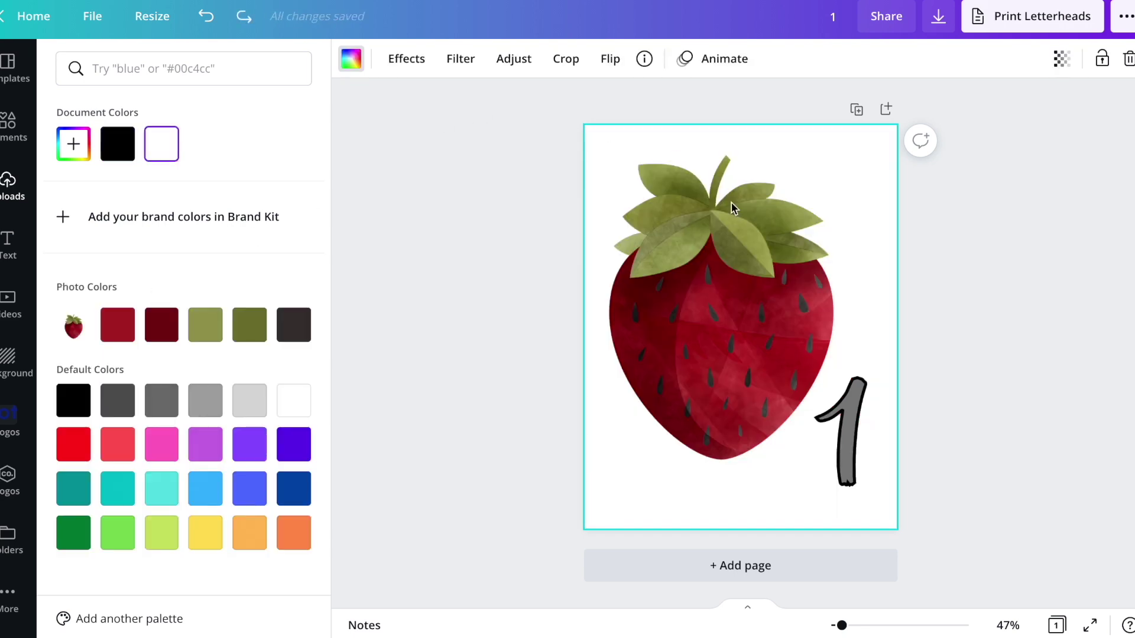
- Copy the hex code of the strawberry's olive green by temporarily filling the page with it, and undo the fill
left_click(194, 334)
left_click(77, 144)
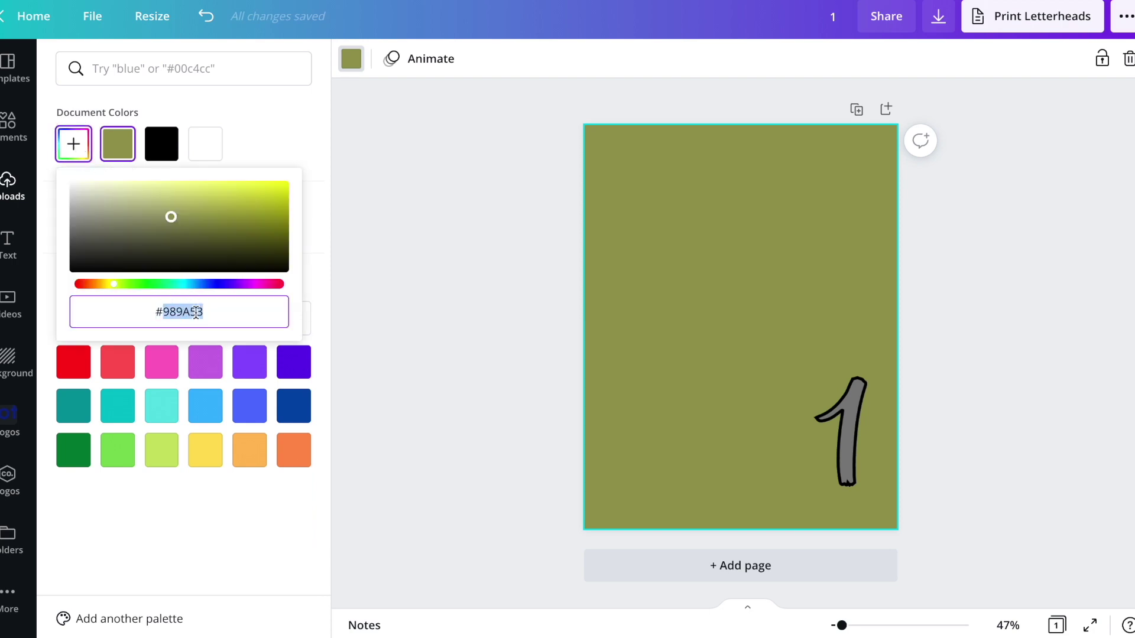
key("Escape")
key("ctrl+z")
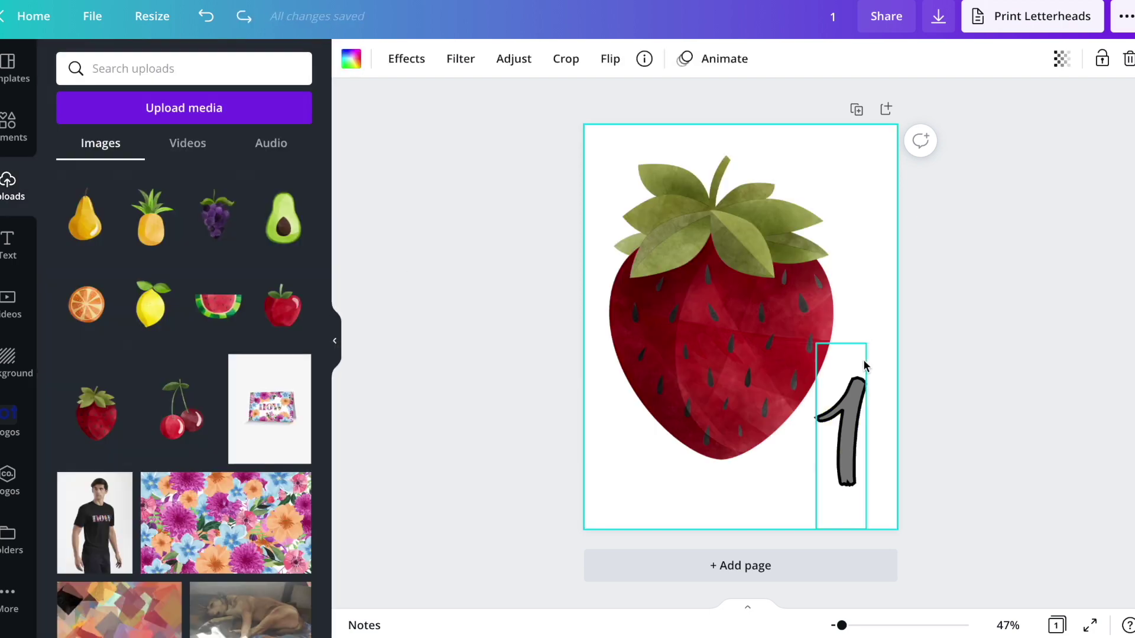
- Set the Splice color of the 1 to the copied olive green and lighten it to a pale yellow-green
left_click(841, 446)
left_click(830, 59)
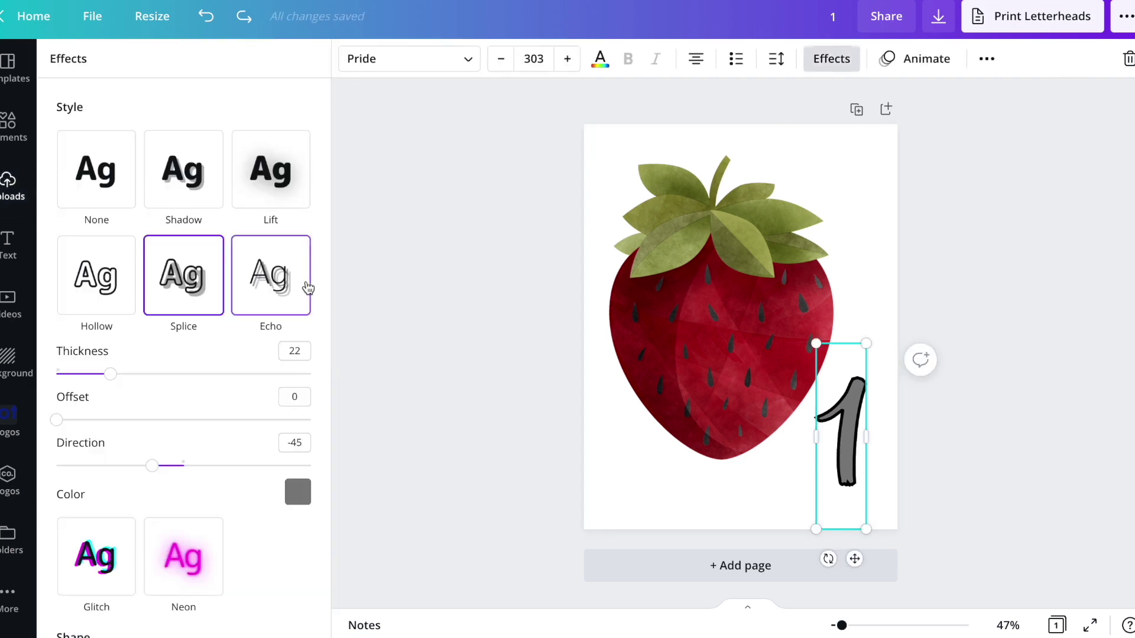
left_click(298, 495)
left_click(83, 254)
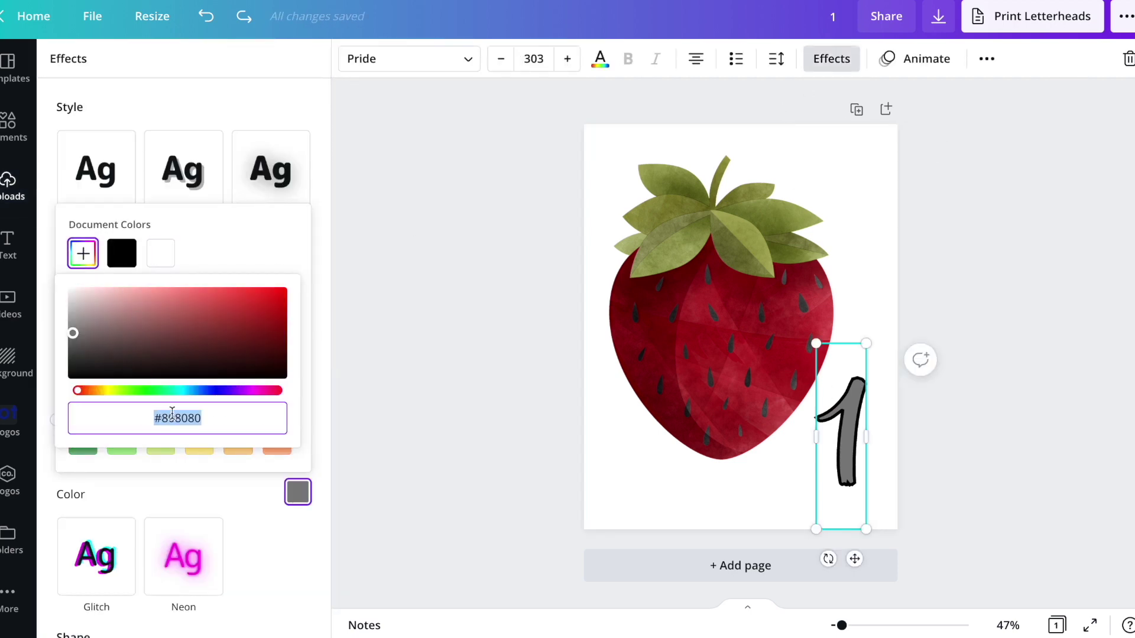
type("#8A9A5B")
key("Escape")
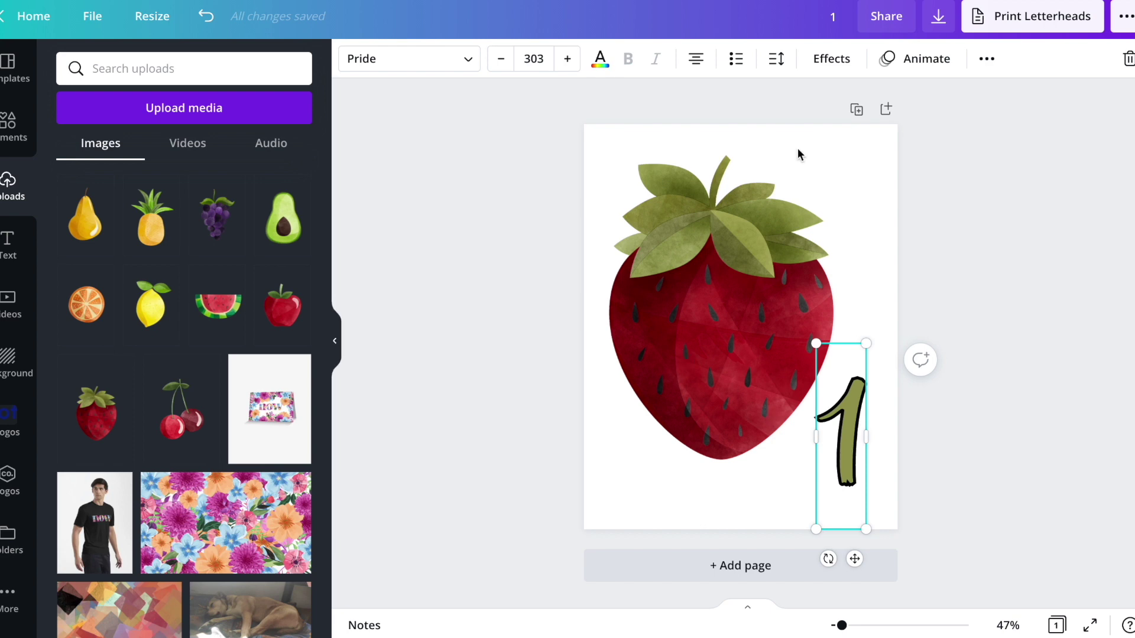
left_click(831, 62)
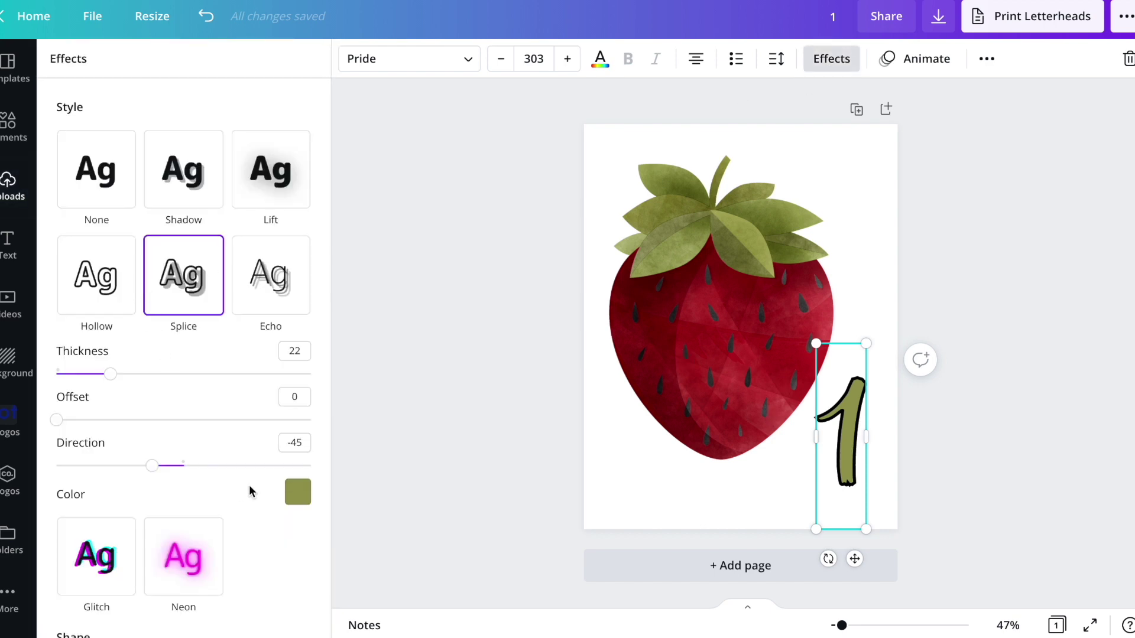
left_click(298, 494)
left_click(83, 253)
key("ctrl+v")
left_click(959, 286)
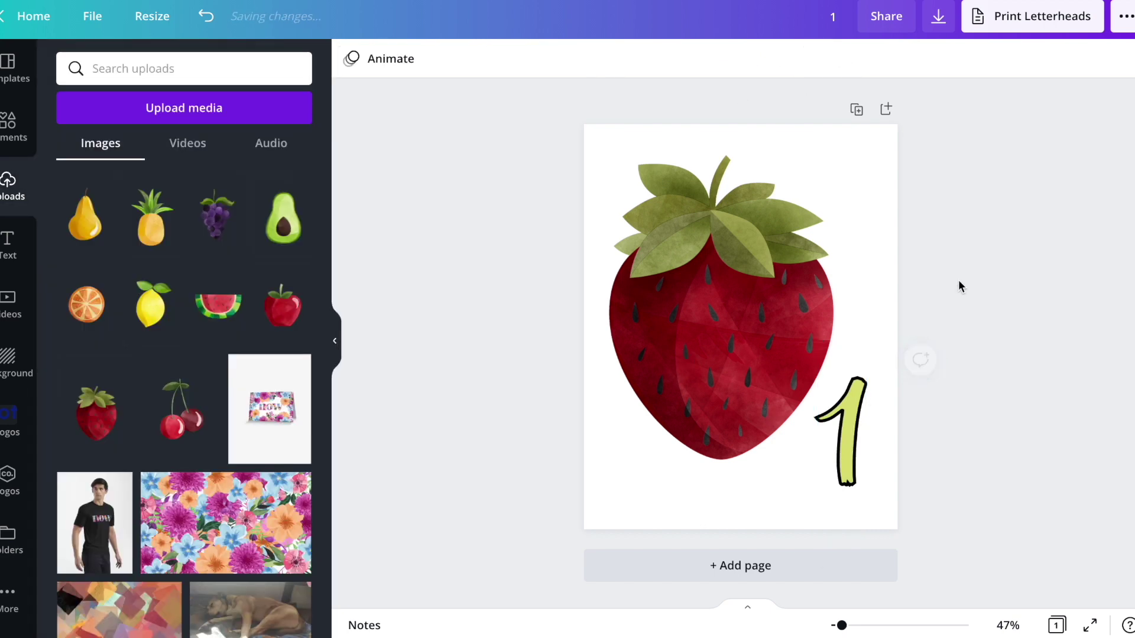
- Reduce the Splice thickness of the 1 to 9 and set its text color to the near-black from the strawberry photo colors
left_click(806, 65)
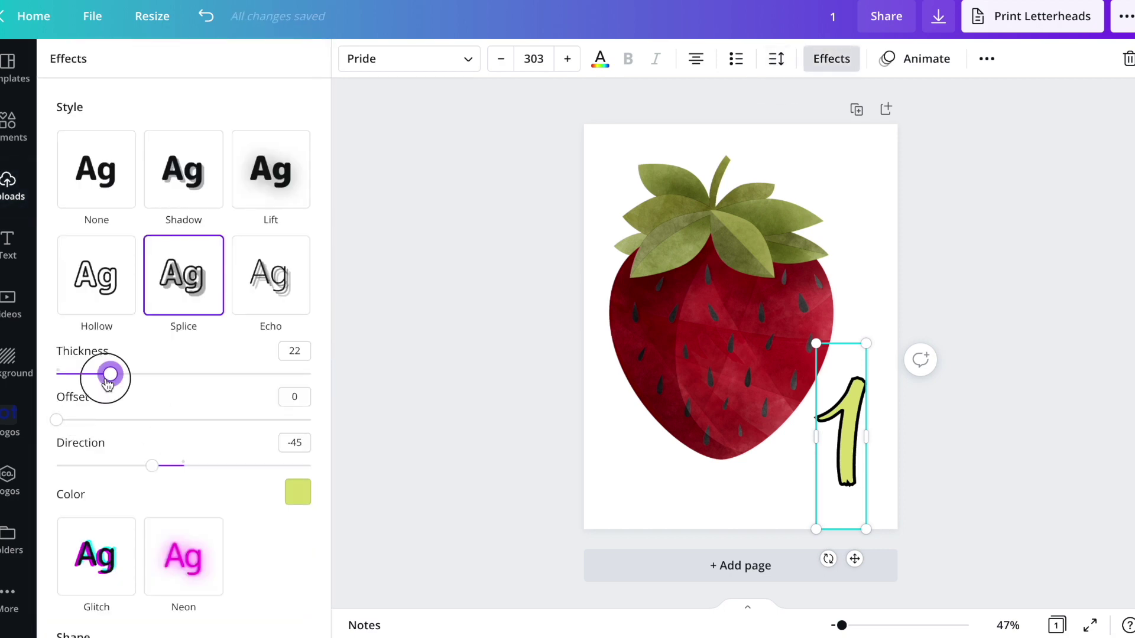
left_click(601, 61)
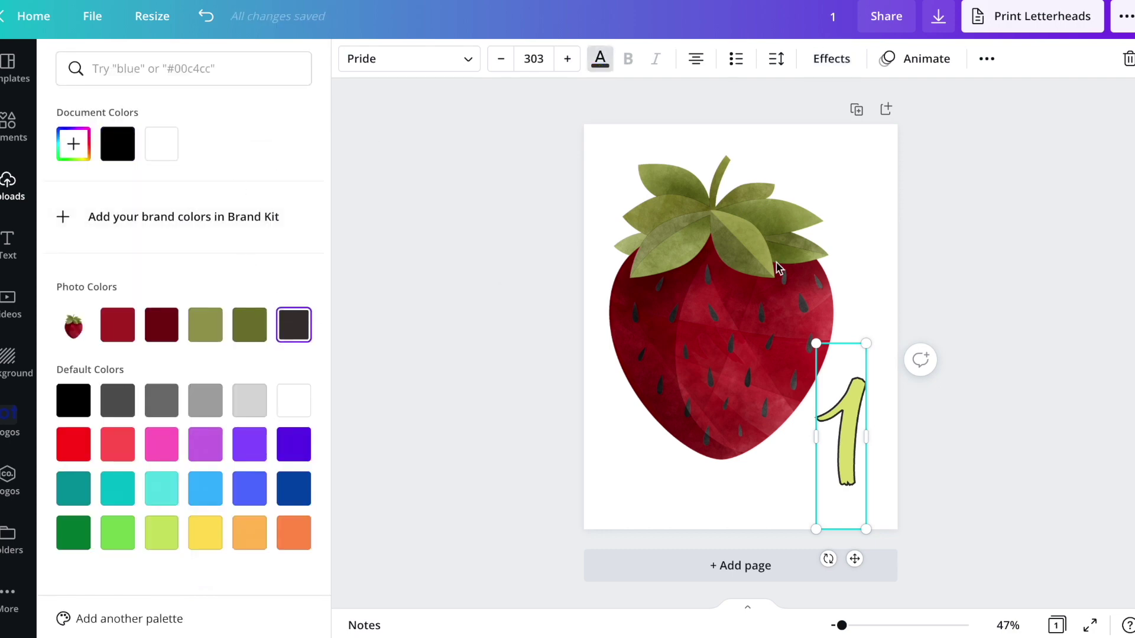
left_click(976, 233)
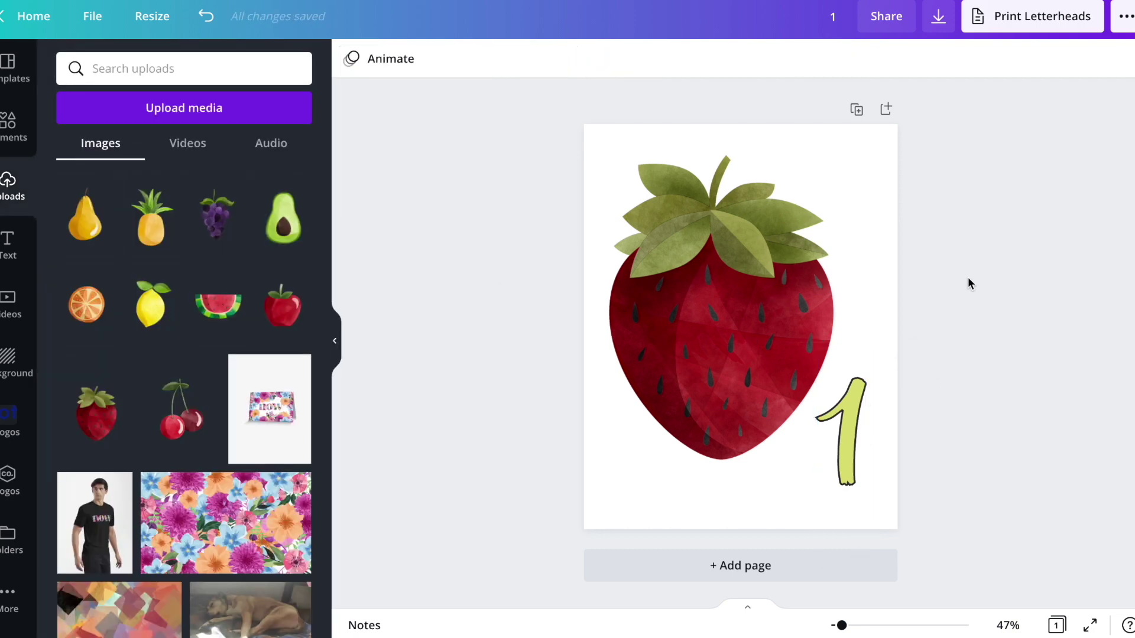
- Duplicate the strawberry page and delete the strawberry from the copy
left_click(856, 108)
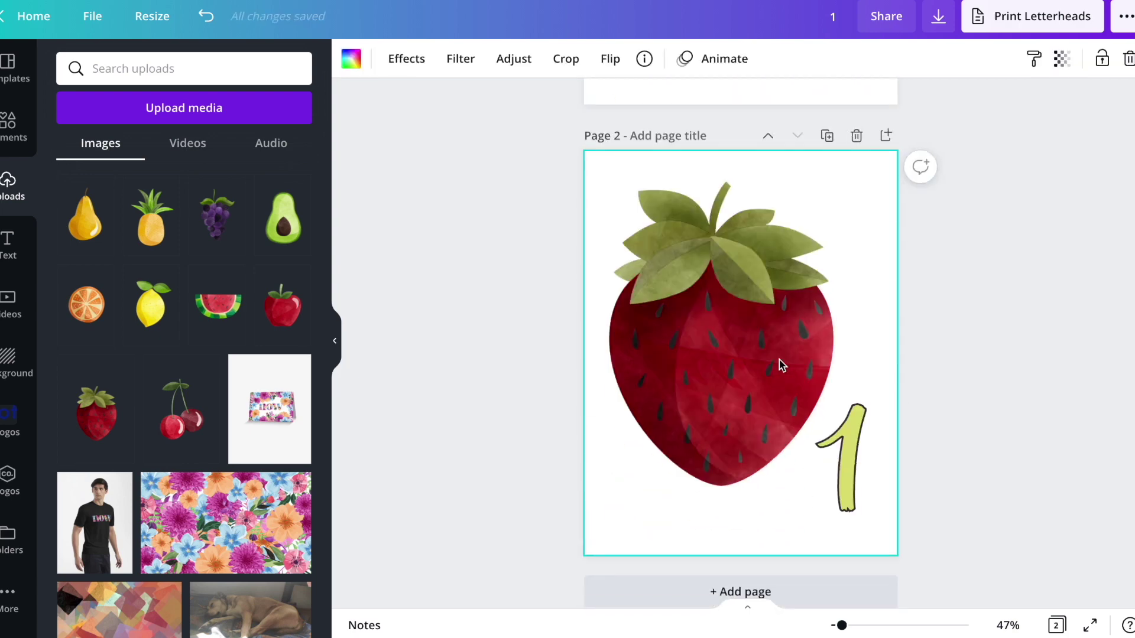
key("Delete")
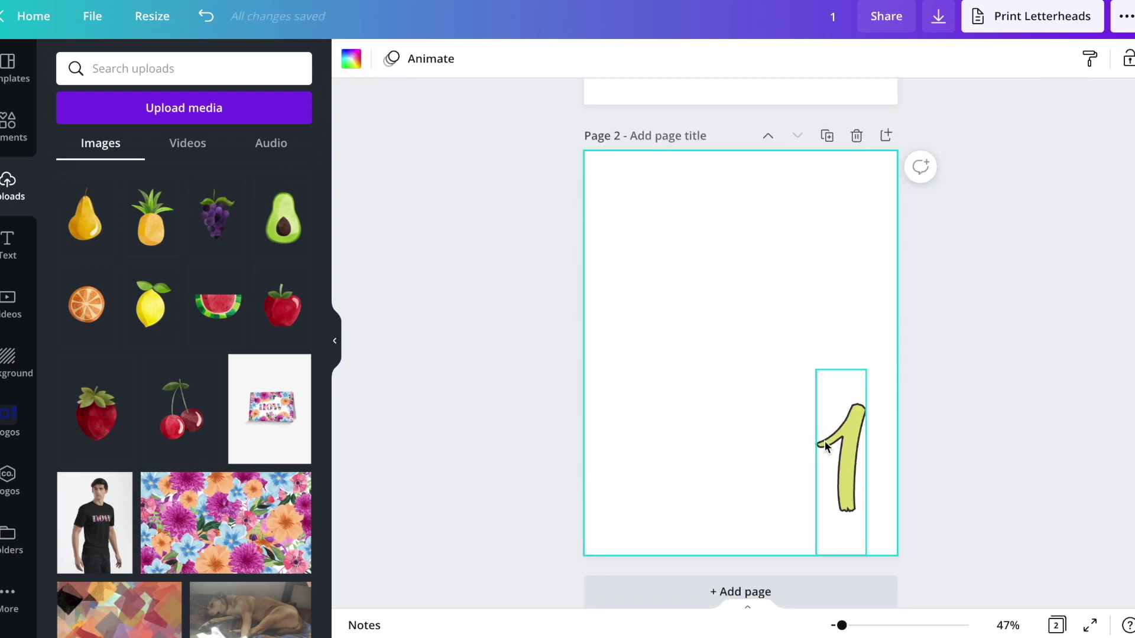
- Change the number on page 2 to 2 and move it to the page's lower-left corner
left_click(825, 442)
double_click(840, 444)
type("2")
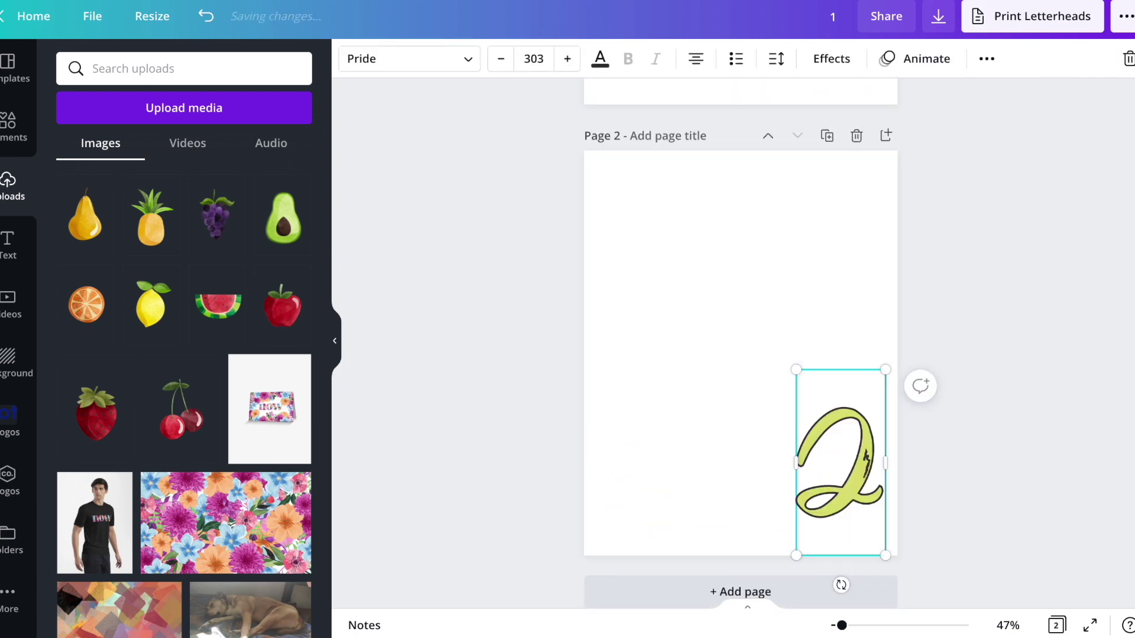
left_click_drag(839, 461, 644, 466)
- Add the avocado to page 2, tilted clockwise and enlarged, running off the page's lower-right corner
left_click(283, 218)
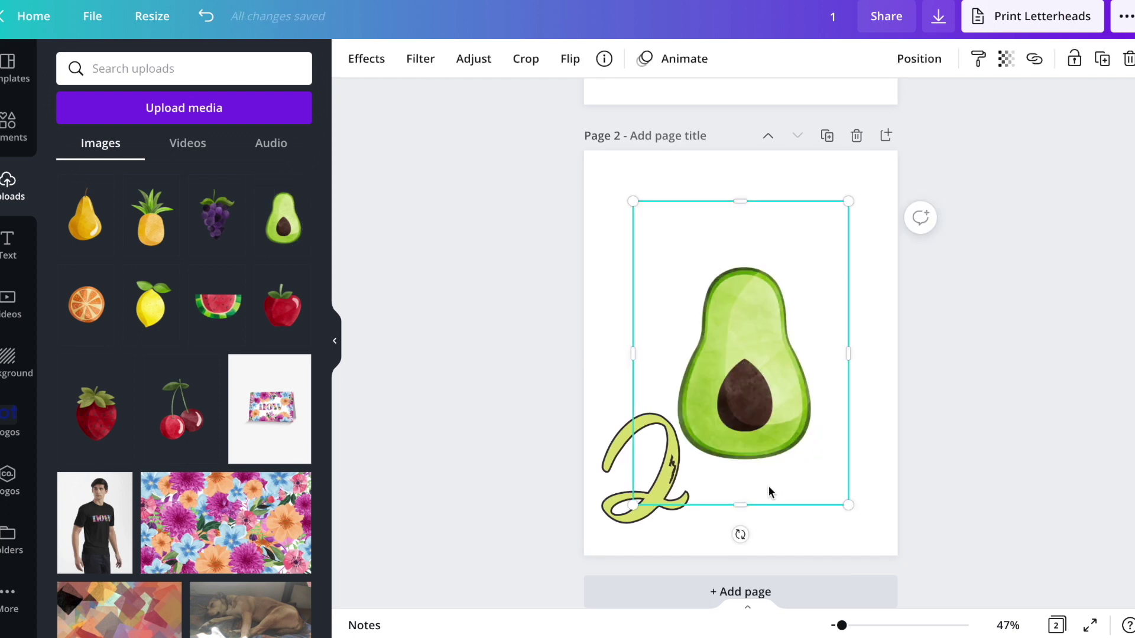
left_click_drag(742, 535, 672, 520)
left_click_drag(735, 349, 624, 266)
left_click_drag(777, 172, 902, 102)
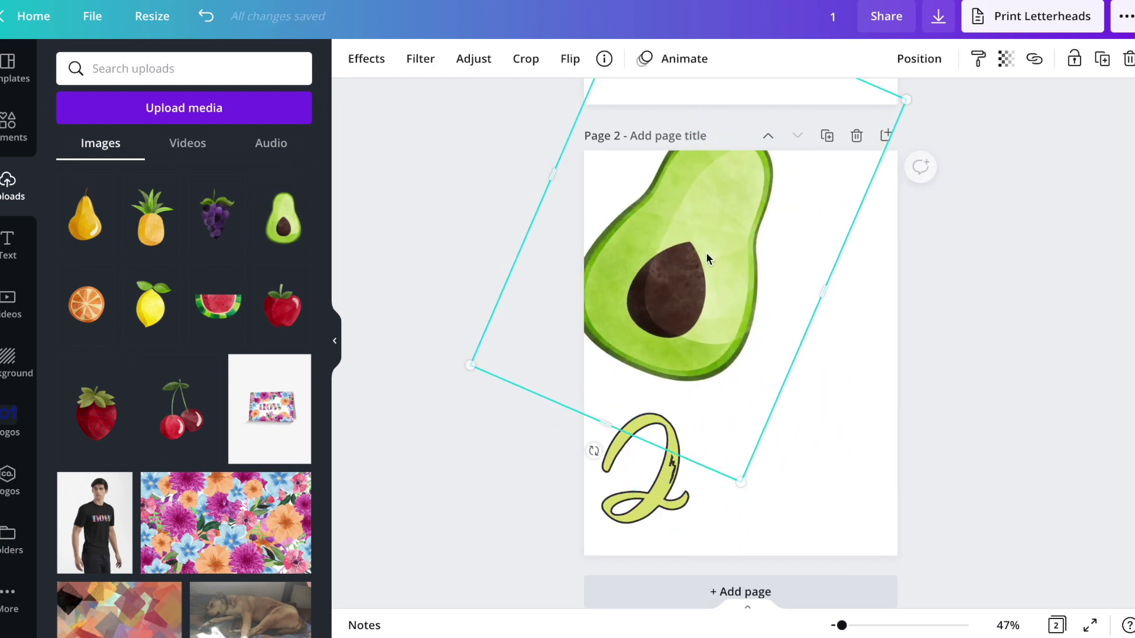
left_click_drag(637, 306, 830, 474)
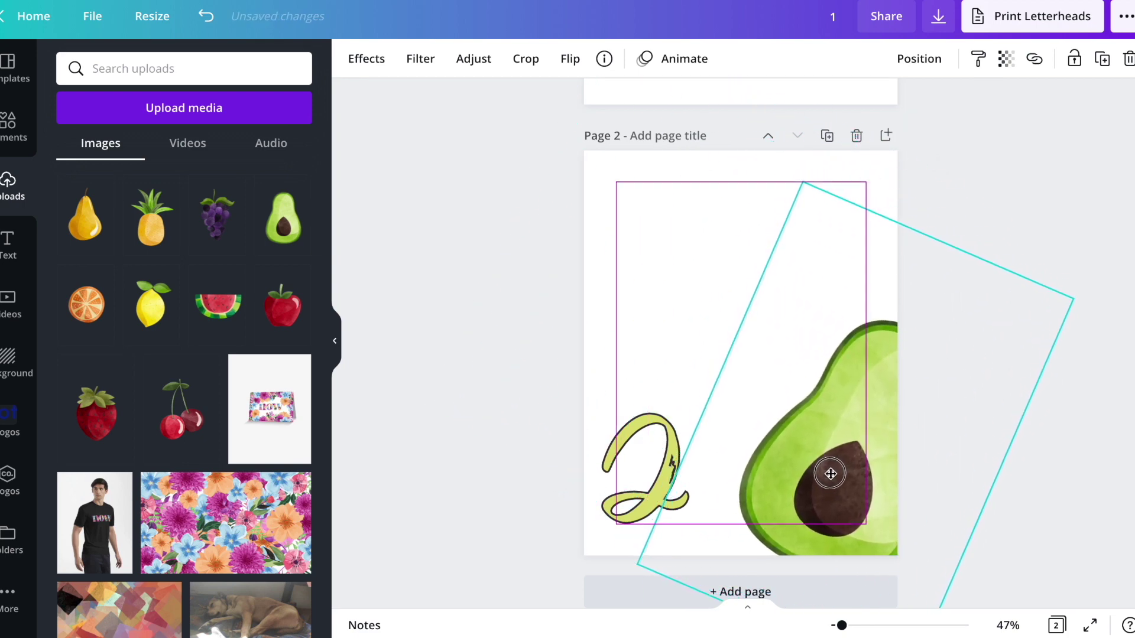
- Add a second avocado to page 2, rotated about -33° and enlarged, running off the page's upper-left corner
left_click(284, 240)
left_click_drag(788, 529, 836, 505)
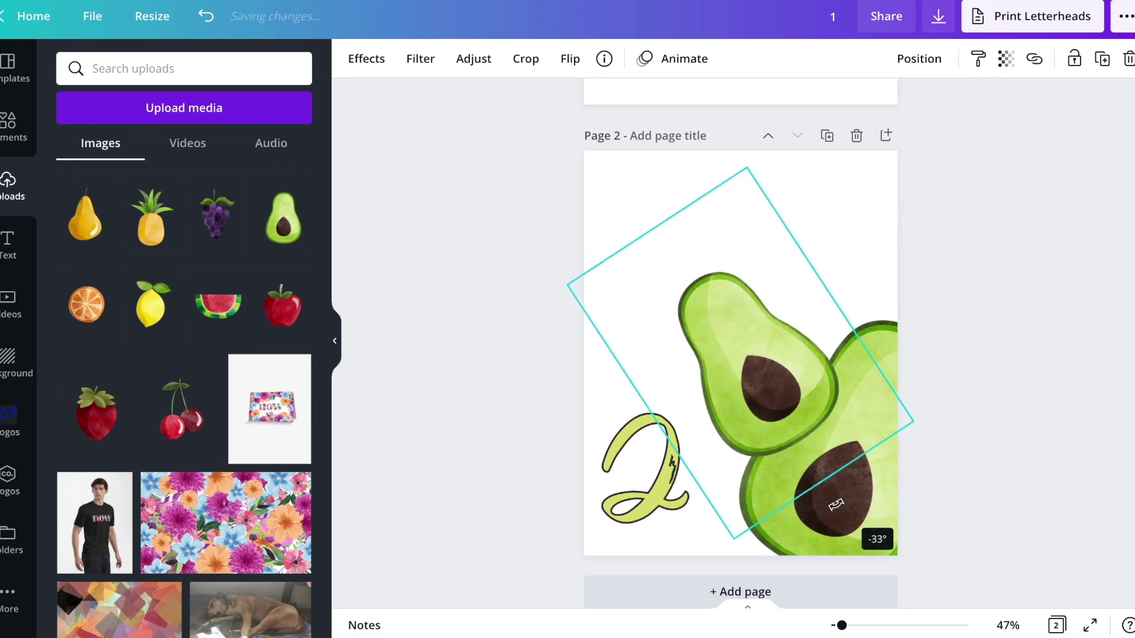
left_click_drag(501, 239, 495, 219)
left_click_drag(747, 328, 727, 269)
left_click(1064, 218)
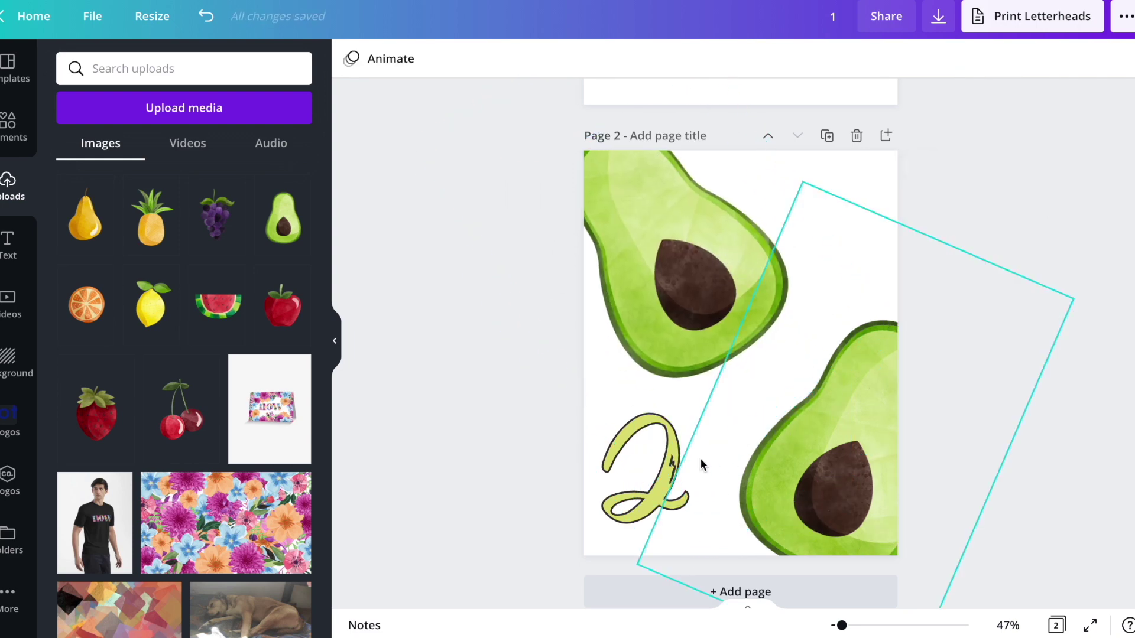
- Try the avocado's dark brown and light green as the text color of the 2, and copy the light green's hex code #D7E698
left_click(670, 471)
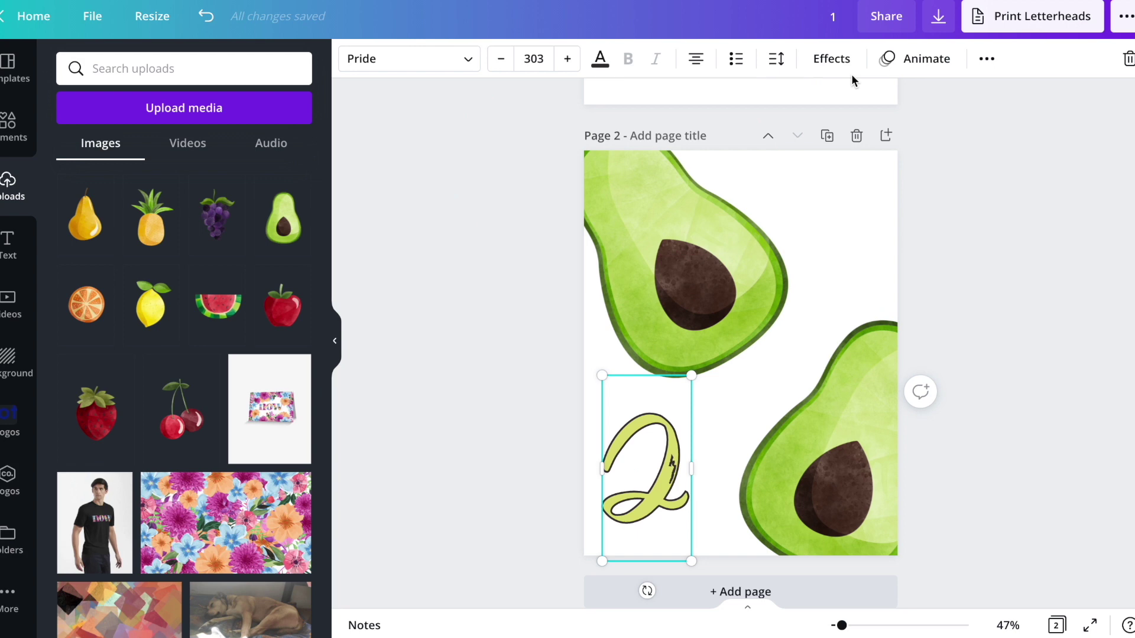
left_click(599, 59)
left_click(204, 335)
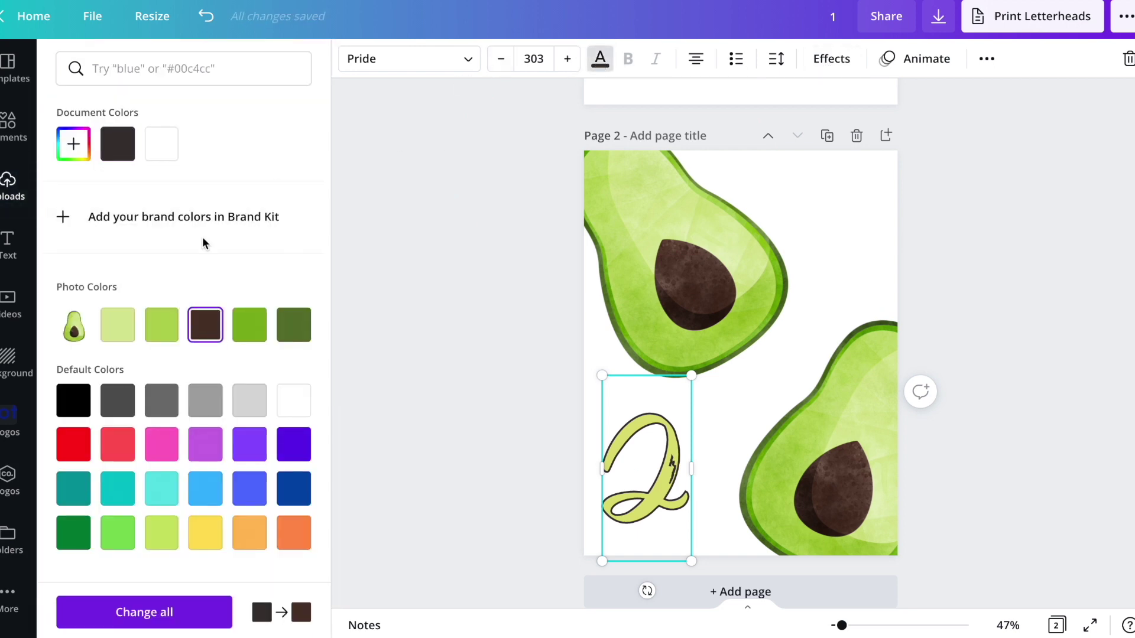
left_click(77, 160)
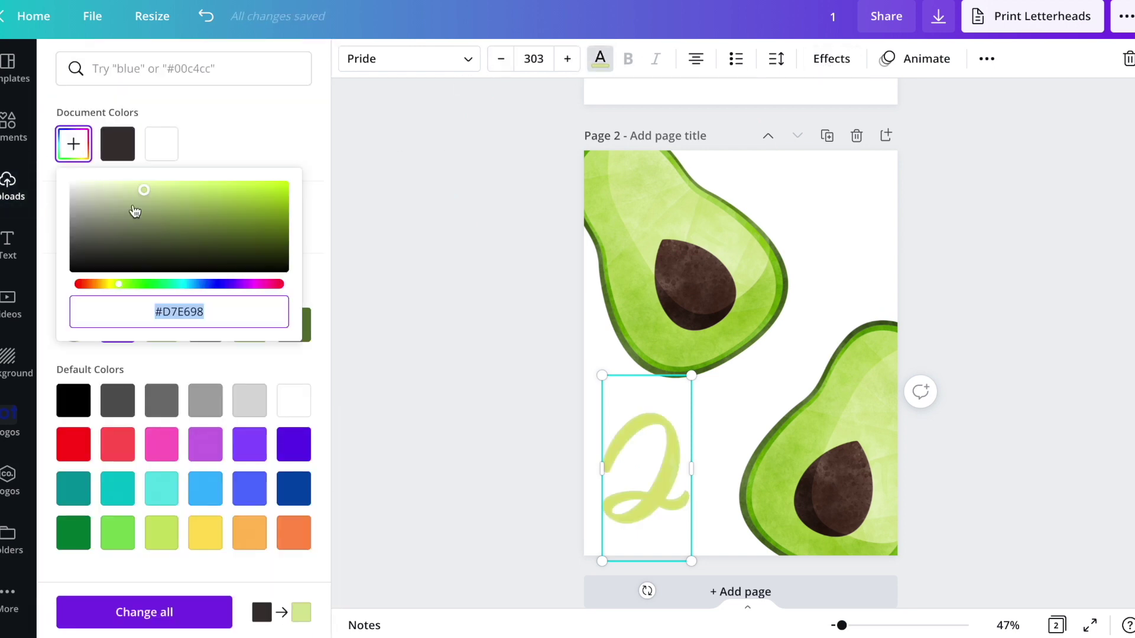
left_click(212, 162)
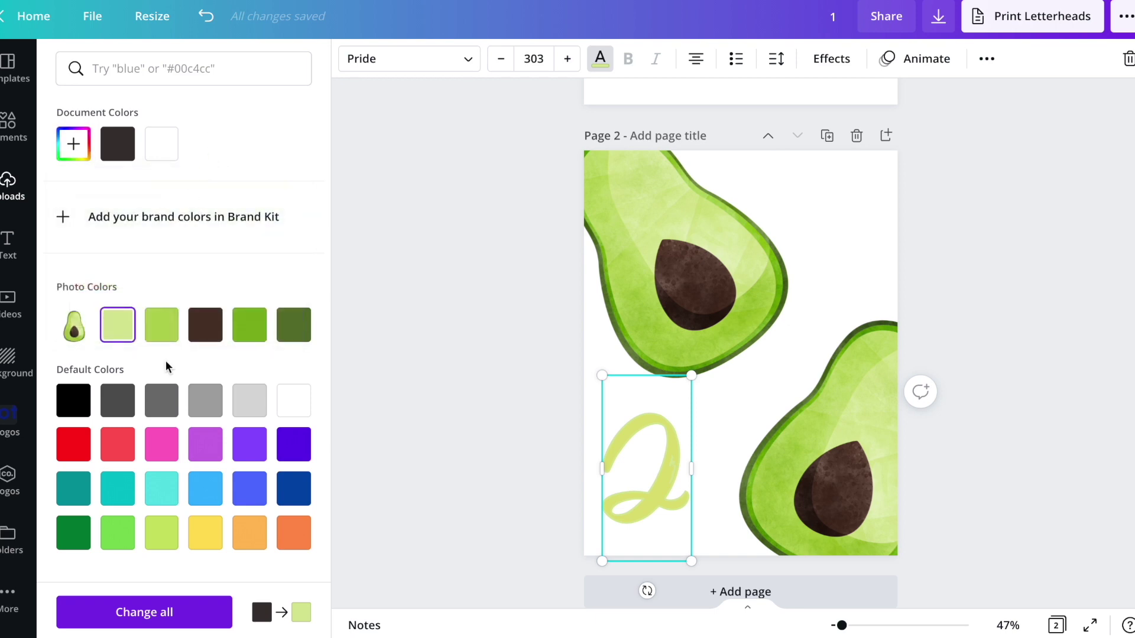
- Try #D7E698 as the Splice color of the 2 and shift it to a medium brown
left_click(827, 62)
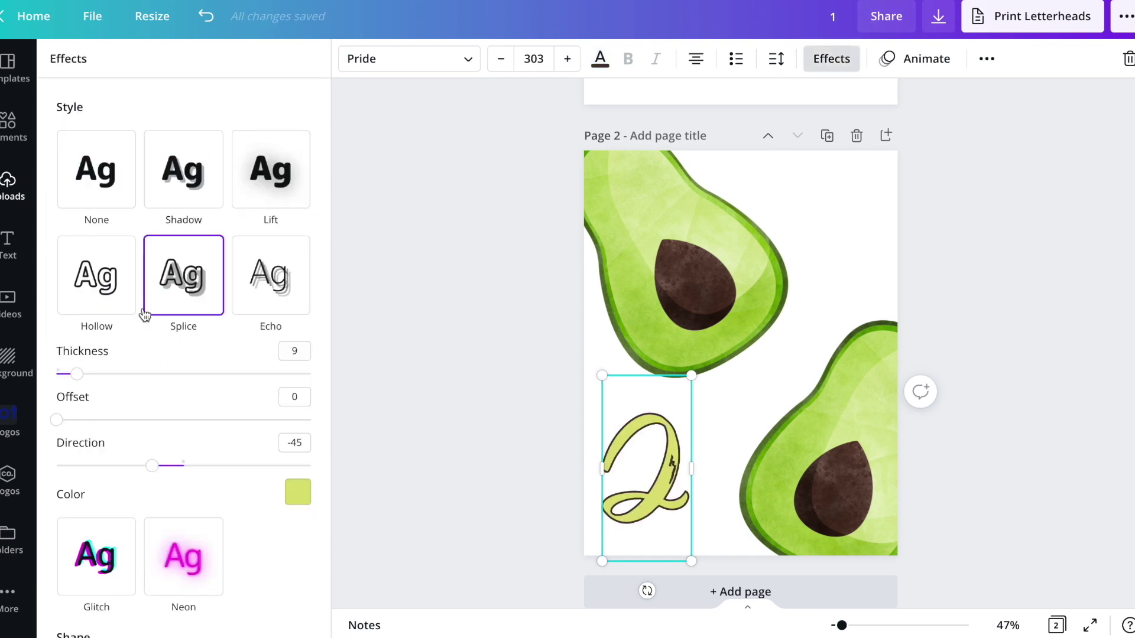
left_click(297, 495)
left_click(83, 256)
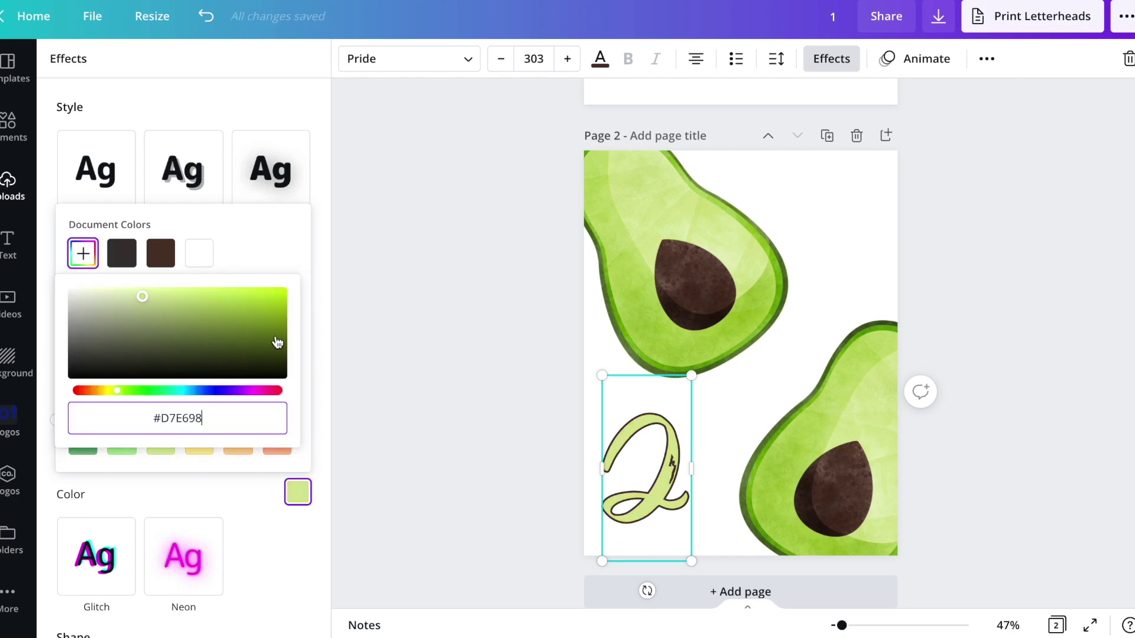
left_click_drag(148, 318, 140, 328)
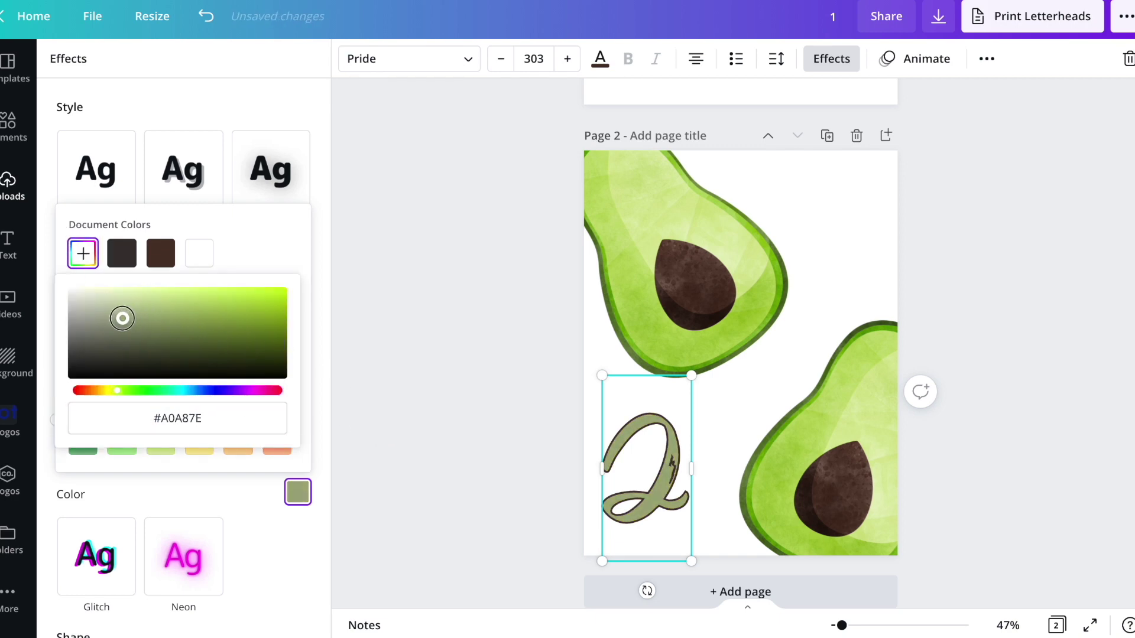
left_click_drag(113, 393, 96, 399)
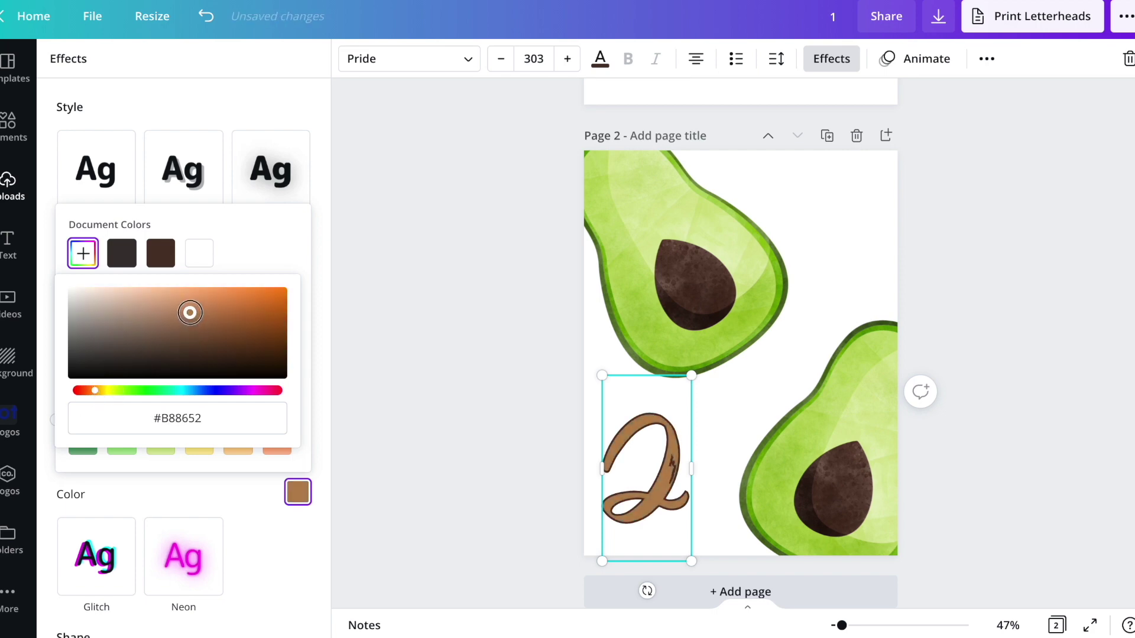
left_click(490, 291)
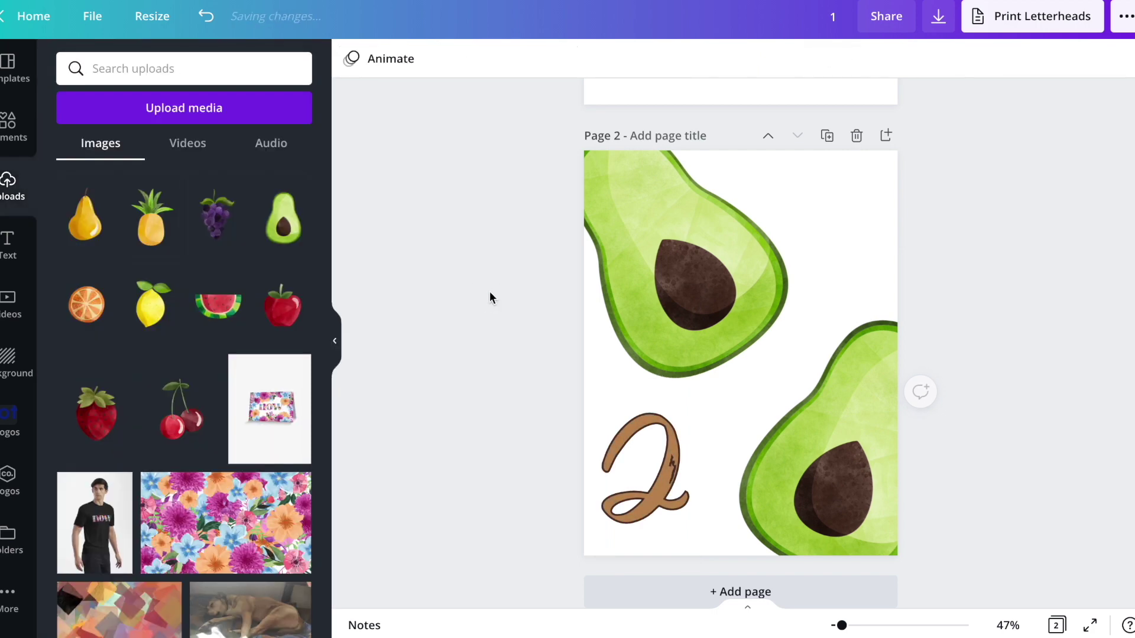
- Move the lower avocado up and inward on page 2, and nudge the upper avocado and the 2 to balance the spacing
left_click(858, 427)
left_click_drag(858, 427, 836, 393)
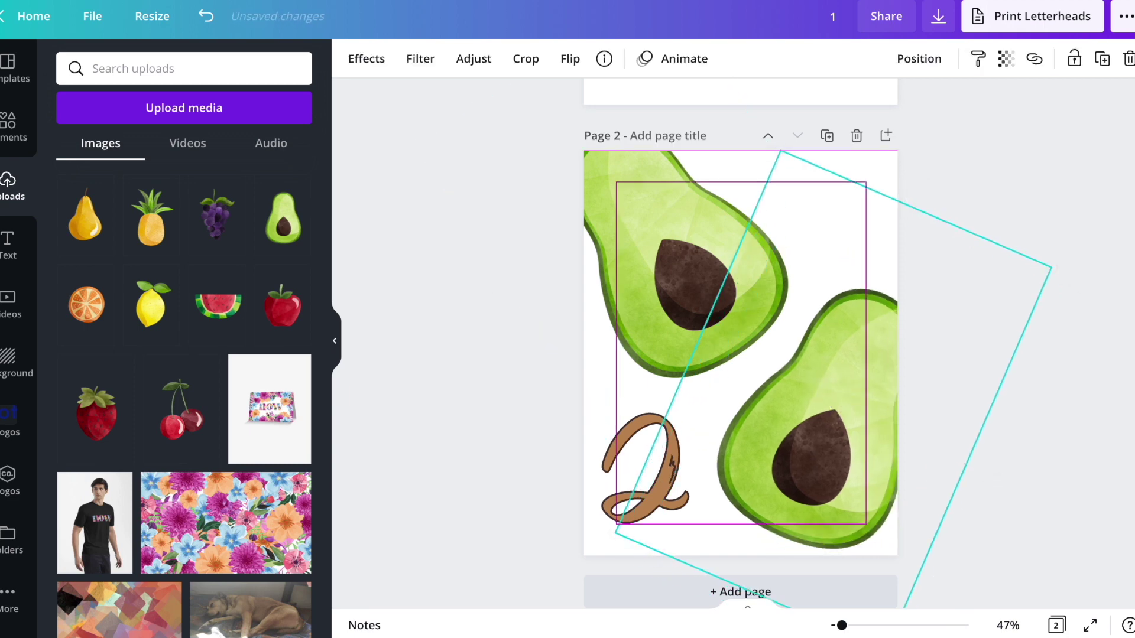
key("Tab")
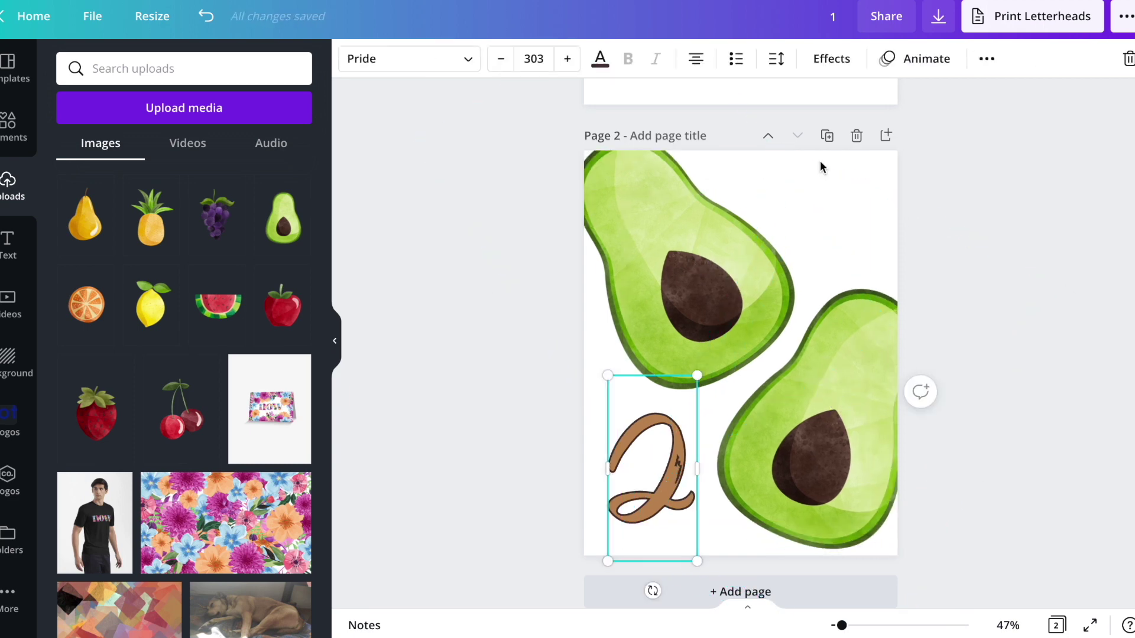
- Set the Splice color of the 2 on page 2 to the custom green #569F37
left_click(822, 57)
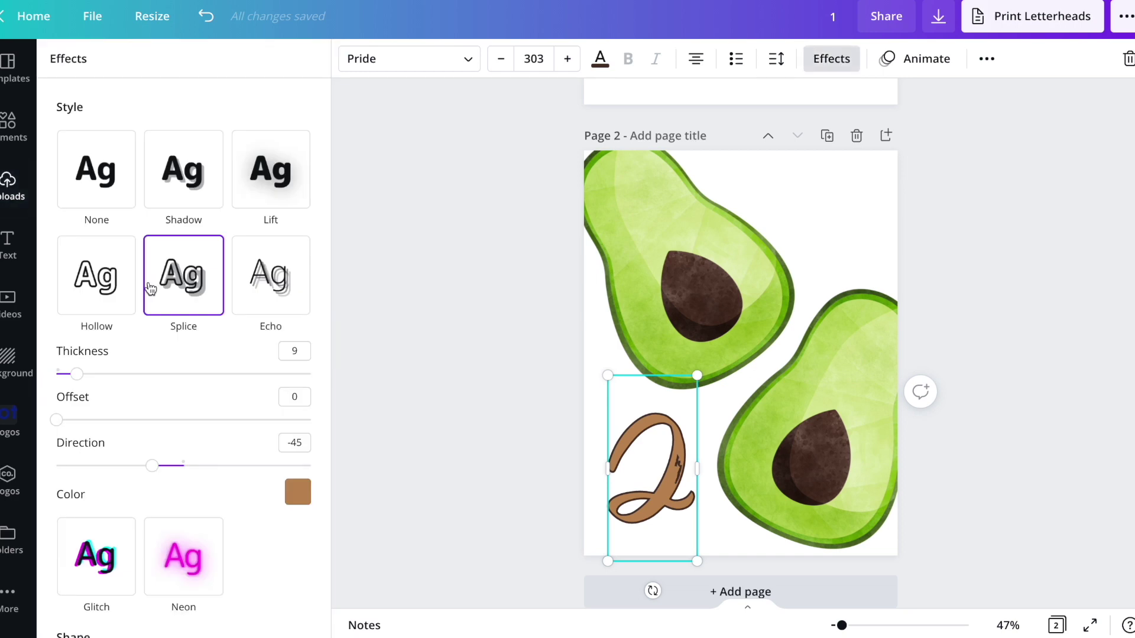
left_click(299, 493)
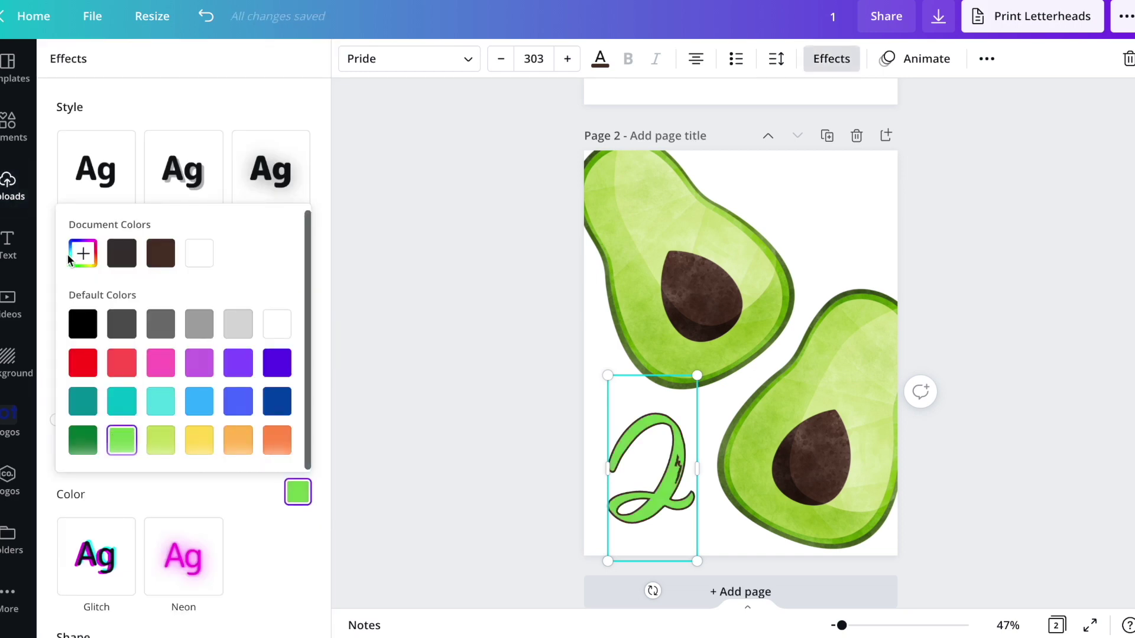
left_click(84, 255)
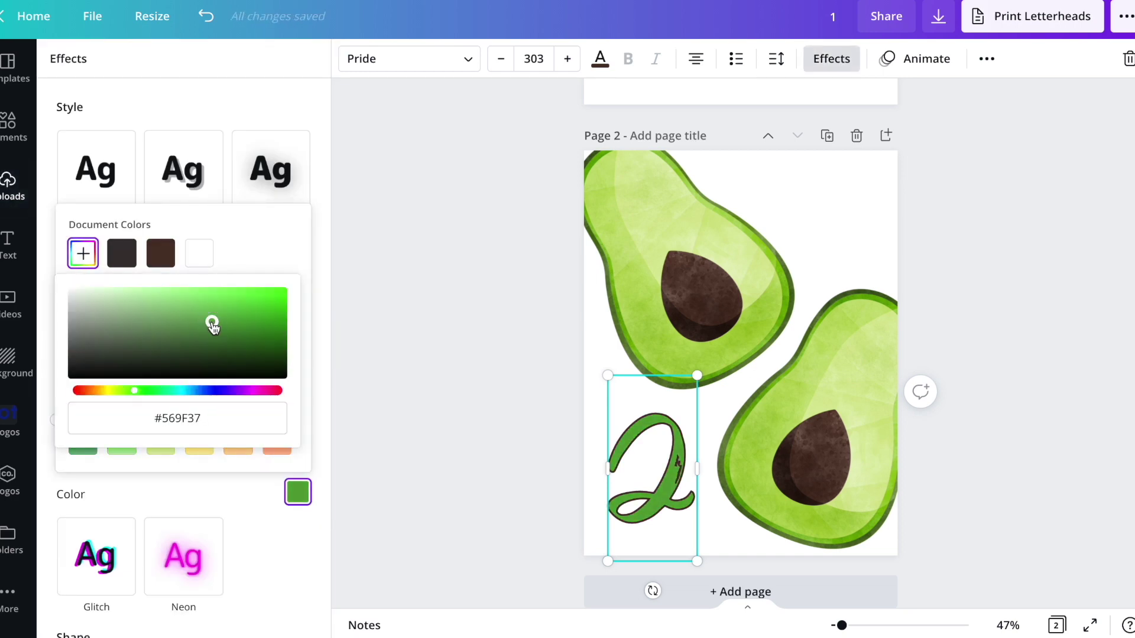
left_click(478, 441)
- Create page 3 from a copy of page 2 without the avocados, and change its number to 3
key("ctrl+d")
left_click(813, 377)
key("Delete")
left_click(632, 505)
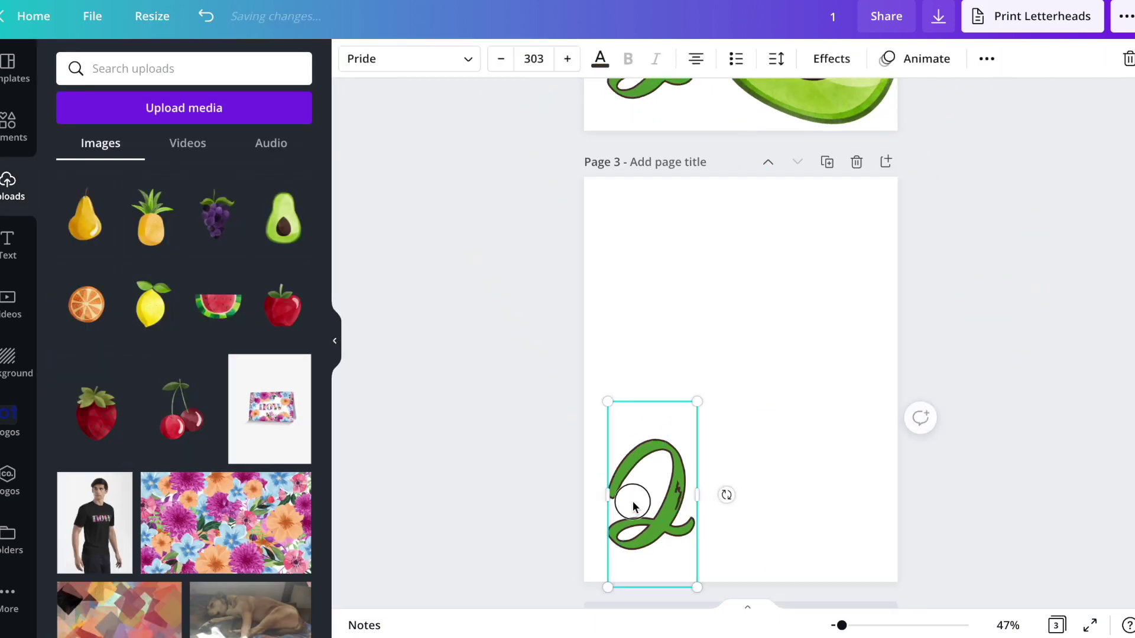
key("ctrl+z")
left_click(758, 428)
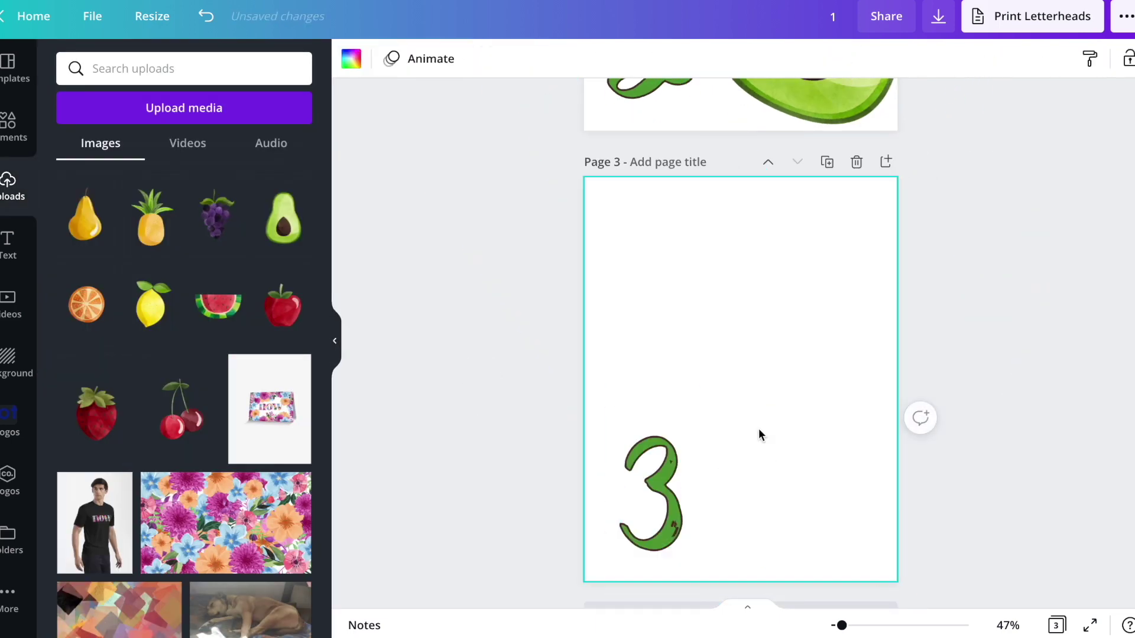
- Add three apples to page 3 in a diagonal from the upper-left edge to the lower-right edge
left_click(280, 312)
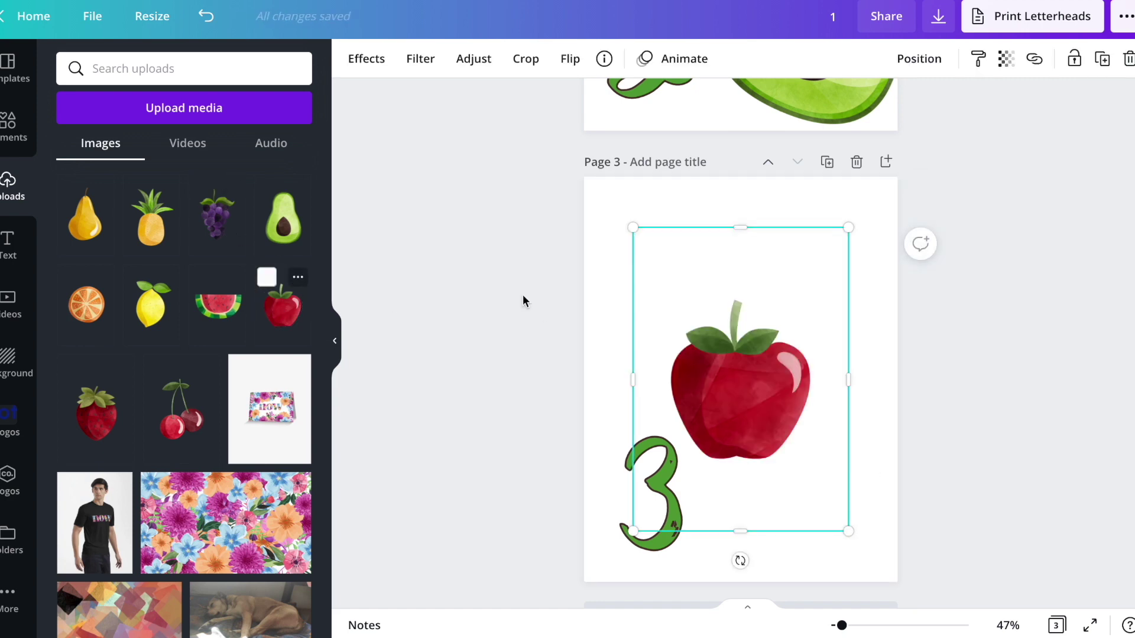
left_click_drag(744, 407, 638, 318)
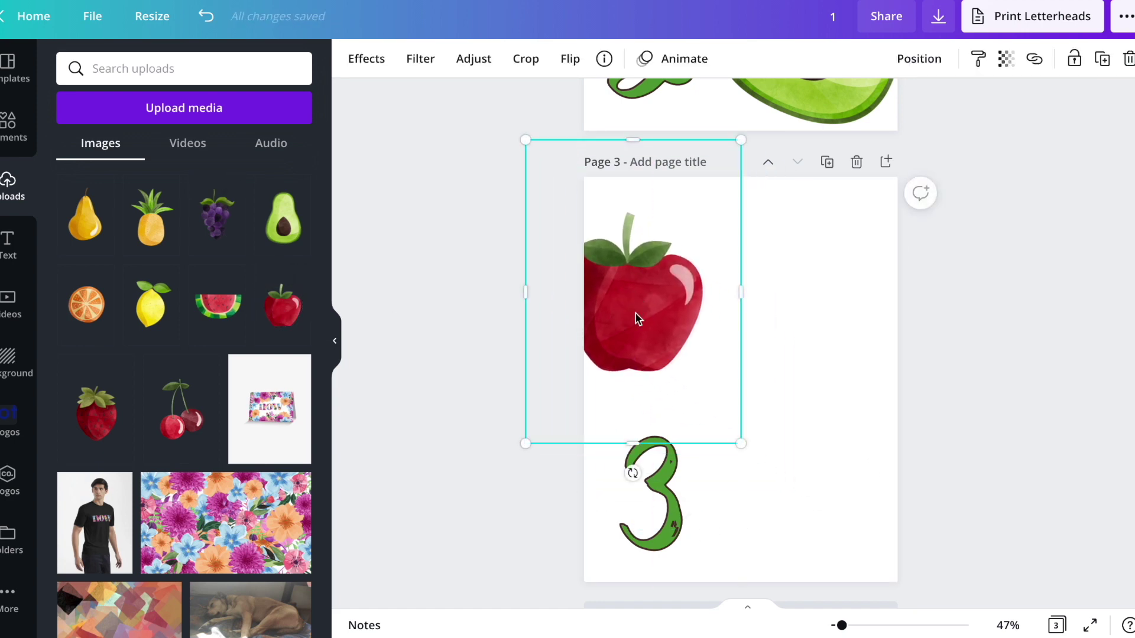
left_click(282, 321)
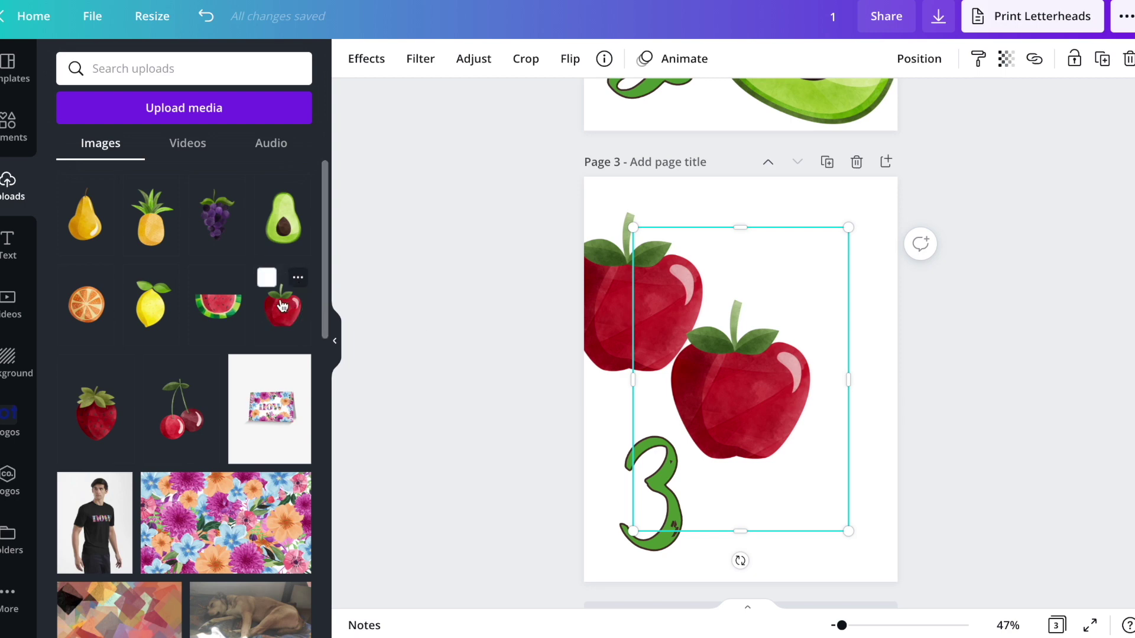
left_click(282, 306)
left_click_drag(778, 431, 847, 494)
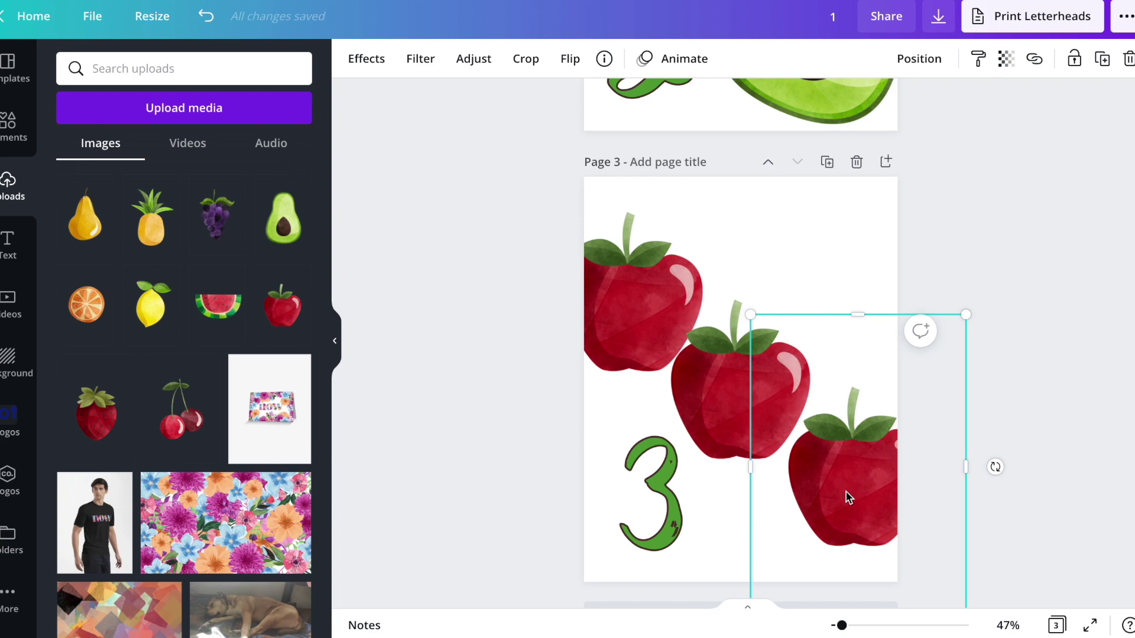
- Recolor the 3's text outline dark red to match the apples, keeping a red Splice fill
left_click(650, 491)
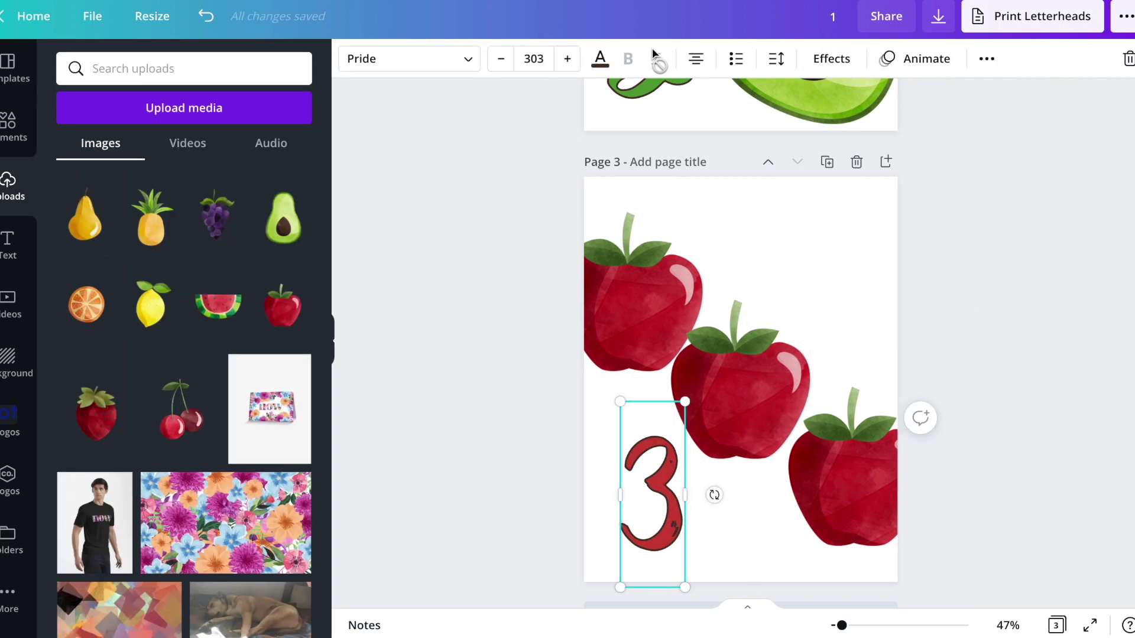
left_click(600, 58)
left_click(177, 326)
left_click(73, 143)
- Rearrange the three apples on page 3 and move the 3 to the page's lower-right corner
left_click(750, 395)
left_click_drag(749, 395, 804, 351)
left_click_drag(665, 514, 856, 492)
left_click_drag(831, 502, 637, 508)
left_click_drag(604, 278, 818, 248)
left_click_drag(856, 492, 859, 527)
left_click_drag(752, 363, 707, 338)
left_click_drag(859, 547, 850, 530)
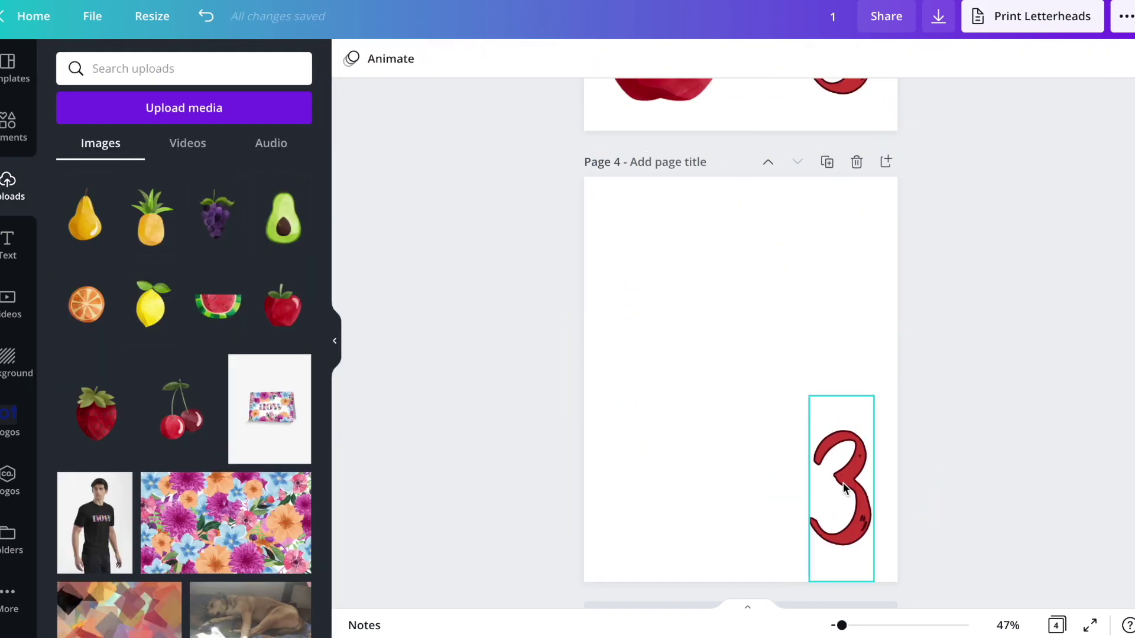
- Change page 4's number to 4 and arrange four grape bunches around it, with the 4 in the page's upper-right corner
type("4")
left_click(217, 215)
left_click_drag(750, 392, 791, 413)
left_click_drag(662, 349, 671, 319)
left_click_drag(864, 319, 864, 484)
left_click_drag(850, 486, 835, 274)
left_click_drag(663, 233, 646, 222)
- Recolor the 4 with the grapes' darkest purple as text color and a custom light purple as Splice color
left_click(834, 273)
left_click(600, 58)
left_click(162, 324)
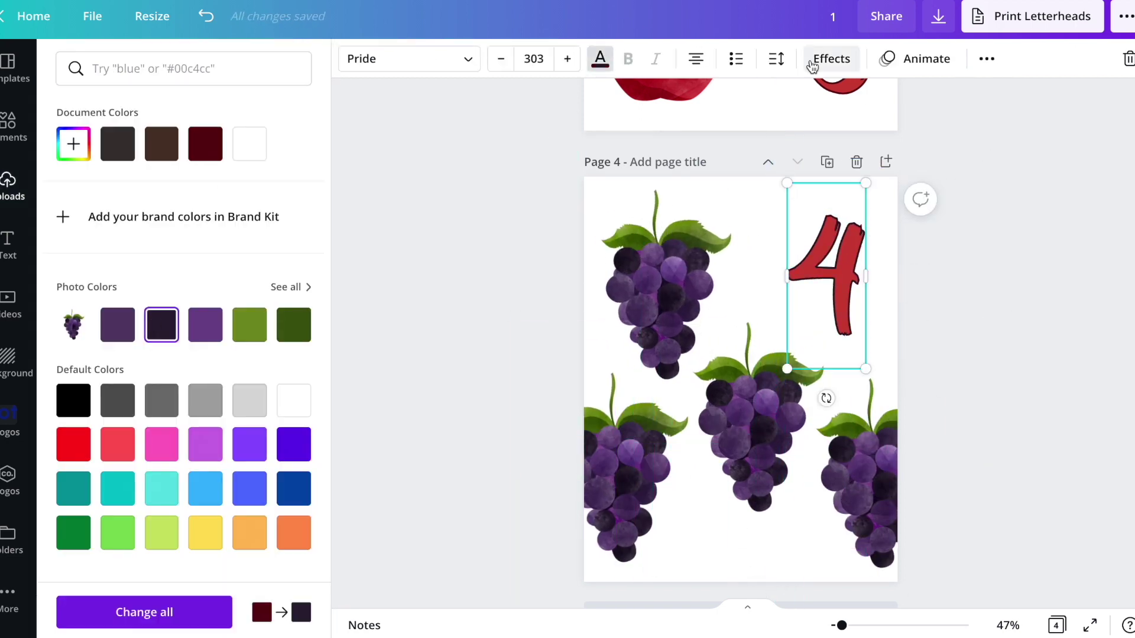
left_click(831, 58)
left_click(296, 494)
left_click(79, 254)
left_click(160, 291)
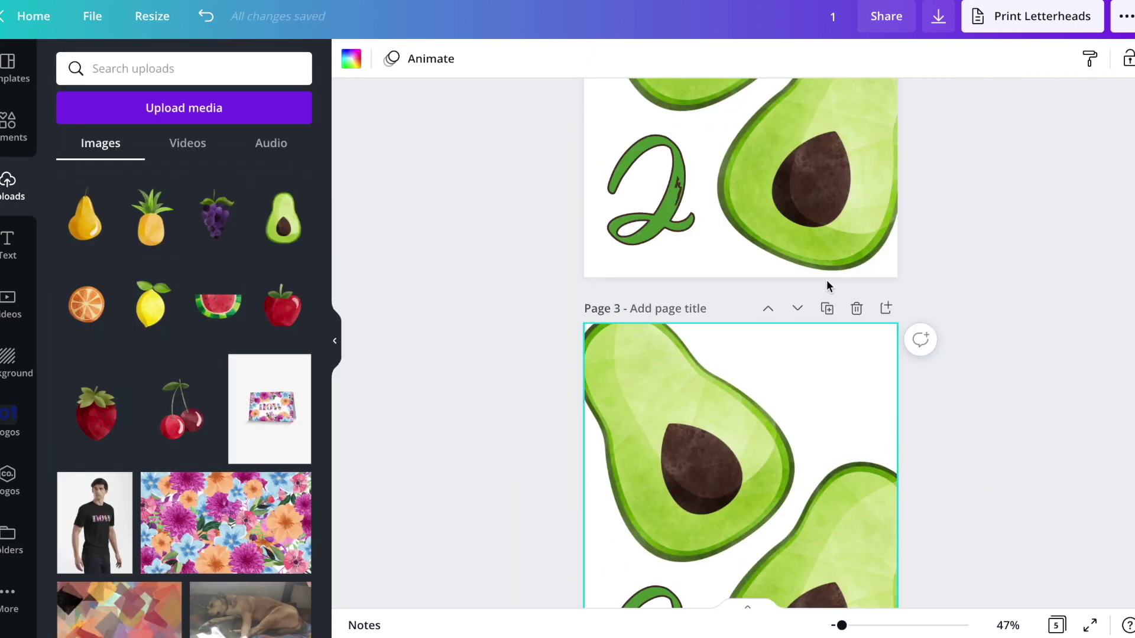
- Change the number on page 5 to 5 and add five watermelon slices cropped to the fruit
double_click(656, 471)
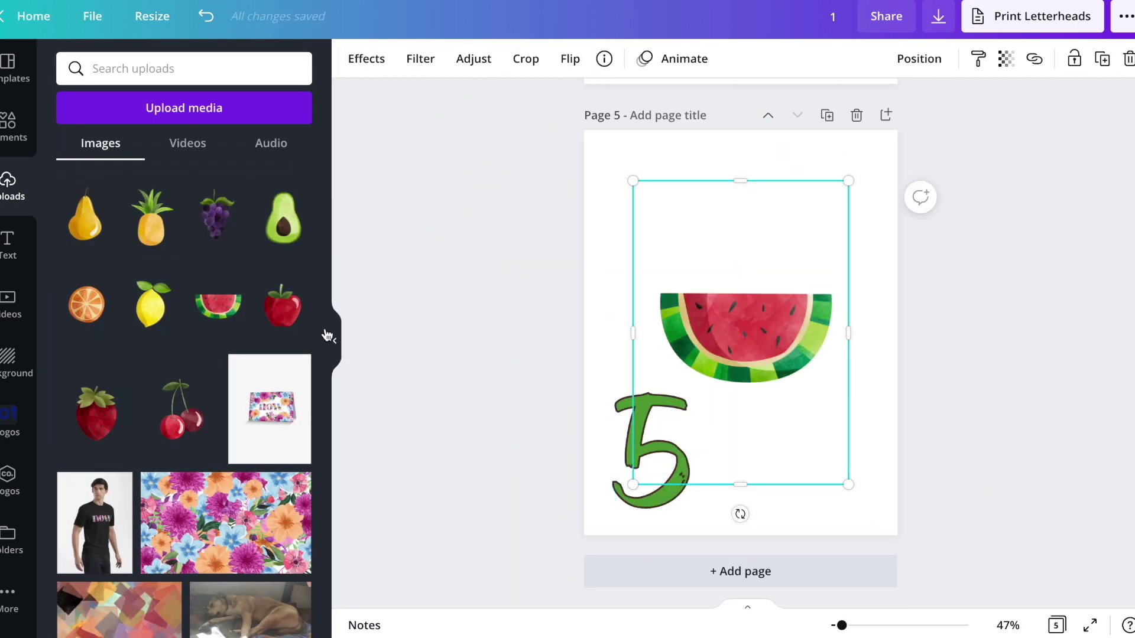
left_click_drag(747, 335, 685, 322)
key("ctrl+d")
key("ctrl+d")
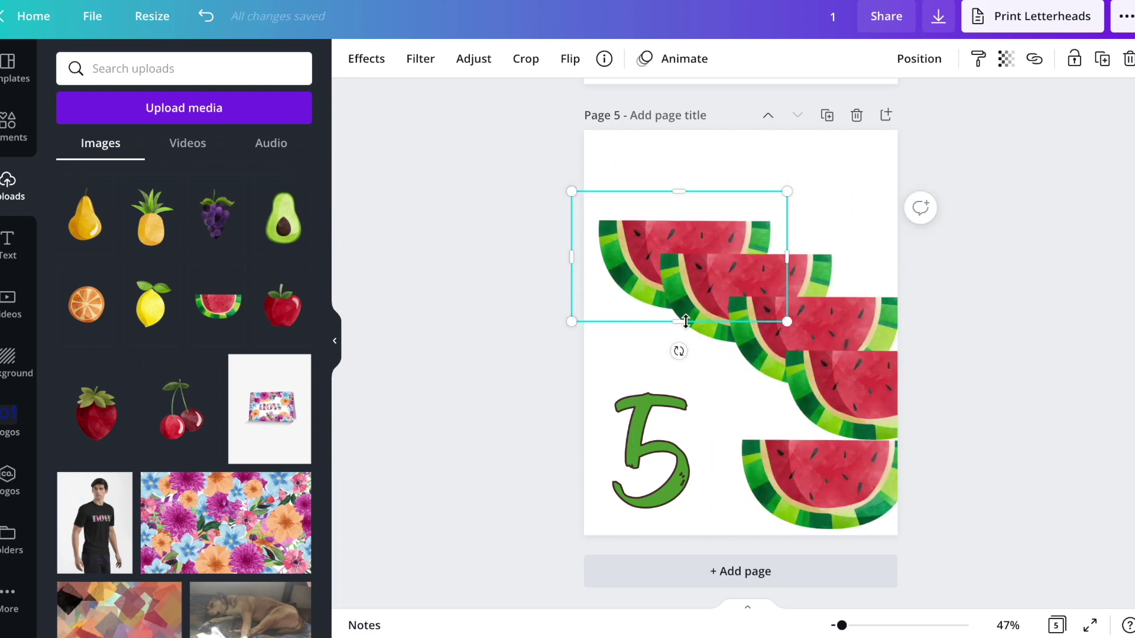
- Rotate three watermelon slices on page 5 and place them in the page's two upper corners and at its lower right
left_click_drag(819, 553, 904, 498)
left_click_drag(678, 351, 621, 322)
left_click_drag(840, 390, 927, 451)
left_click_drag(857, 331, 862, 217)
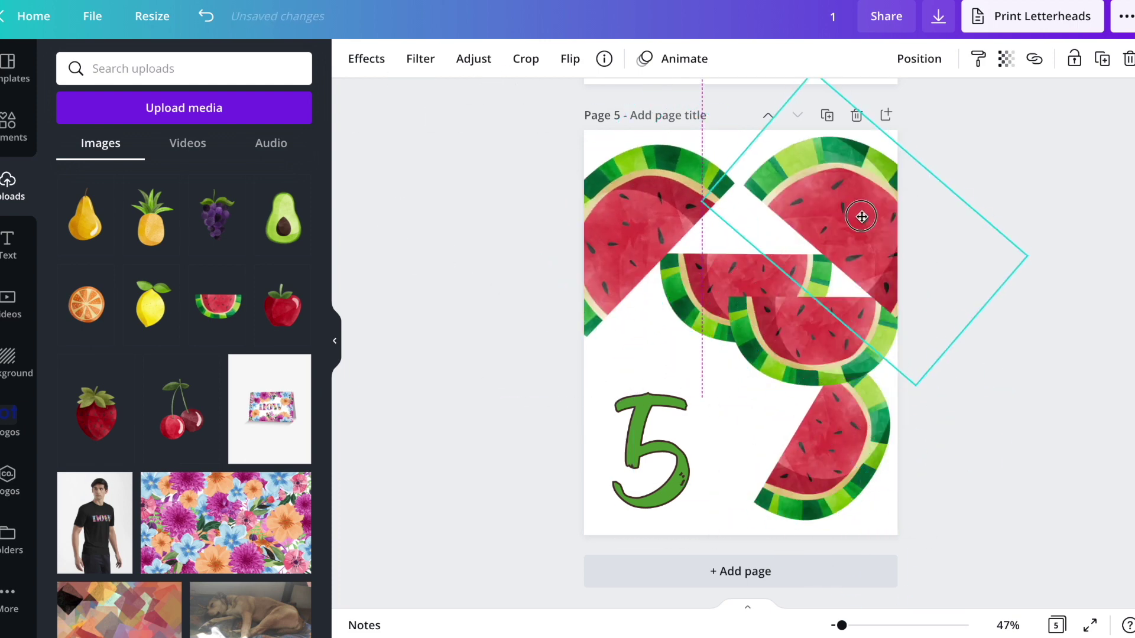
- Rotate the two remaining watermelon slices and fit them cut side to cut side against the upper-left and lower-right slices
left_click_drag(808, 331, 766, 373)
left_click_drag(751, 316, 683, 344)
left_click_drag(678, 412, 743, 384)
left_click_drag(692, 331, 707, 310)
left_click(780, 379)
left_click_drag(771, 471, 713, 342)
left_click_drag(767, 376, 788, 351)
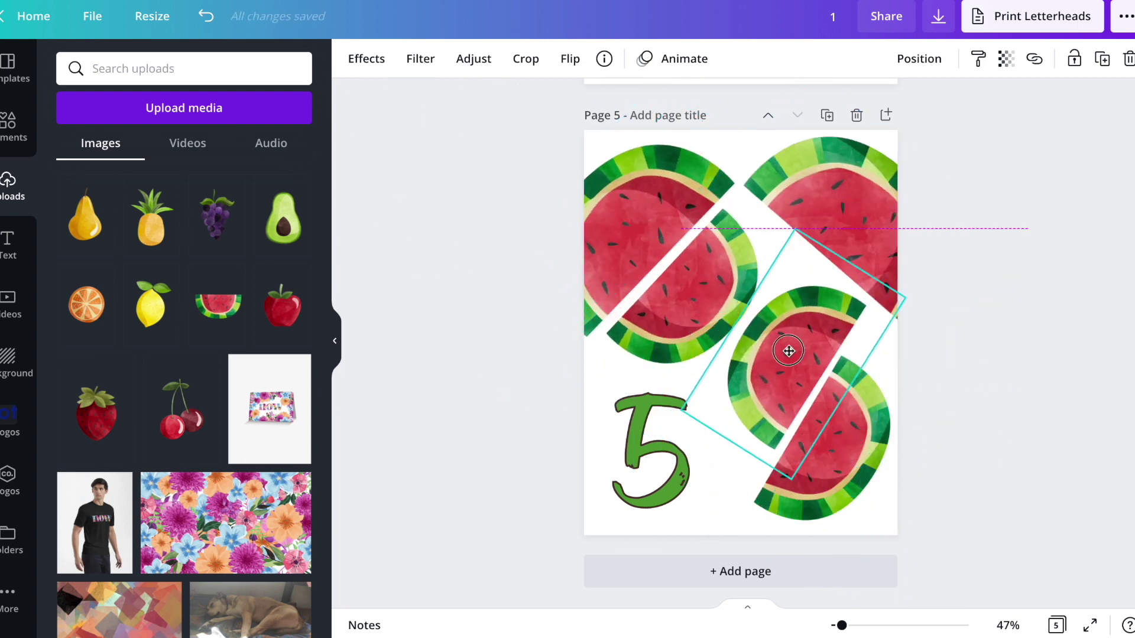
- Recolor the 5 with a dark green from the watermelon as text color and a custom light green as Splice color
left_click(650, 449)
left_click(599, 59)
left_click(205, 325)
left_click(72, 144)
left_click(831, 59)
left_click(298, 492)
left_click(82, 253)
left_click(193, 289)
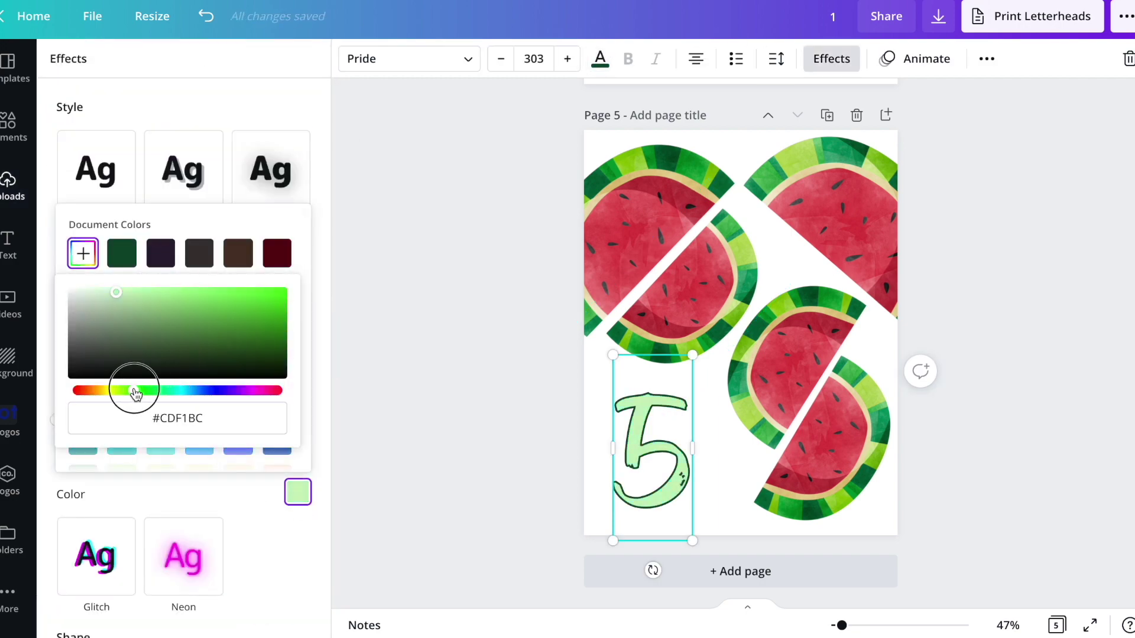
left_click(946, 248)
- Duplicate page 1 to the end of the design as page 6, clear its fruit, and make its number 6
scroll(910, 209, "up", 20)
left_click(827, 111)
left_click(798, 111)
left_click(797, 111)
key("Delete")
left_click(1013, 352)
scroll(1013, 352, "up", 6)
scroll(1013, 352, "down", 7)
left_click(152, 218)
key("Delete")
- Add the cherries to page 6 and crop the empty margins on all four sides of the image
left_click(188, 409)
left_click_drag(740, 176, 741, 221)
left_click_drag(634, 352, 672, 355)
left_click_drag(848, 350, 808, 351)
left_click_drag(740, 479, 739, 423)
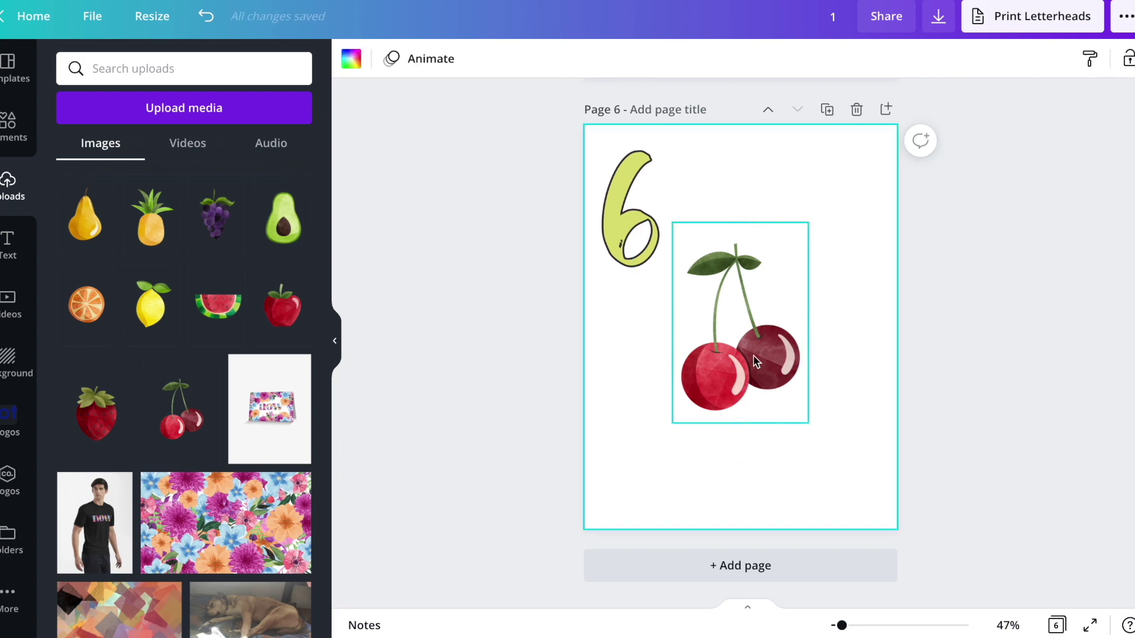
- Duplicate the cherries and arrange six pairs of varying size around the 6, some running off the page edges
left_click(754, 356)
key("ctrl+d")
left_click_drag(768, 366, 833, 213)
key("ctrl+d")
left_click_drag(833, 224, 862, 323)
key("ctrl+d")
left_click_drag(739, 355, 748, 360)
left_click_drag(832, 204, 846, 207)
- Change the text color and Splice color of the 6 to match the cherries
left_click(631, 206)
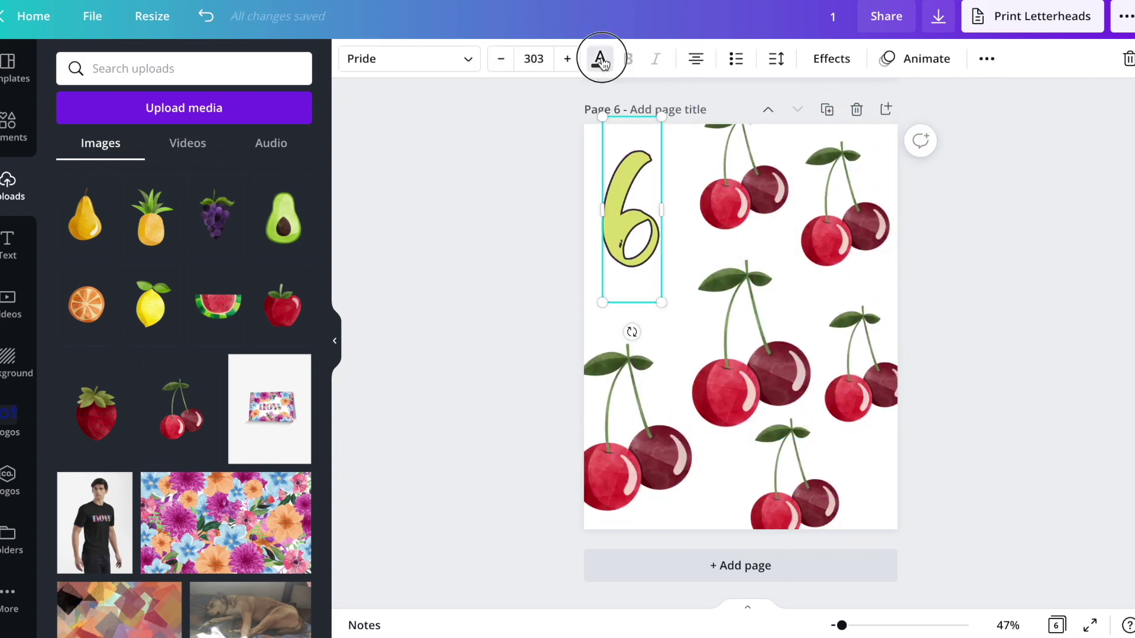
left_click(601, 61)
left_click(832, 58)
left_click(210, 304)
left_click(743, 237)
- Duplicate page 4 to the end of the design as page 7, change its number to 7, and delete the grapes
scroll(907, 328, "up", 10)
left_click(907, 328)
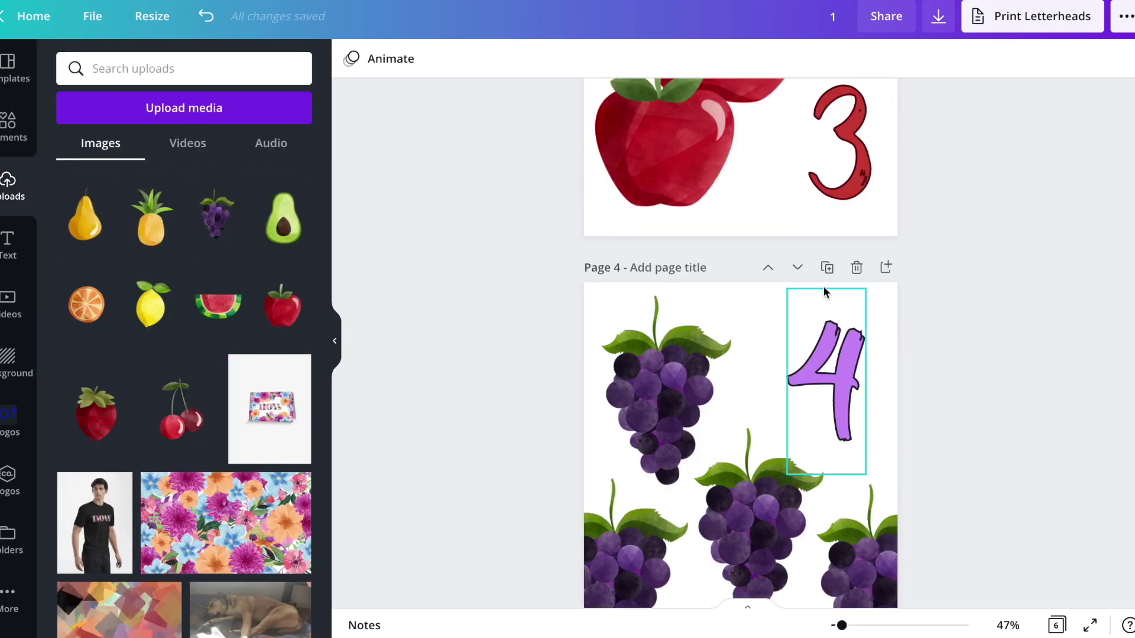
left_click(827, 268)
left_click(798, 268)
double_click(830, 301)
type("7")
left_click(857, 491)
key("Delete")
left_click(749, 441)
key("Delete")
- Add seven lemons to page 7 in overlapping diagonal rows from the upper left to the lower right
left_click(153, 317)
left_click_drag(735, 431, 572, 292)
left_click_drag(700, 434, 678, 433)
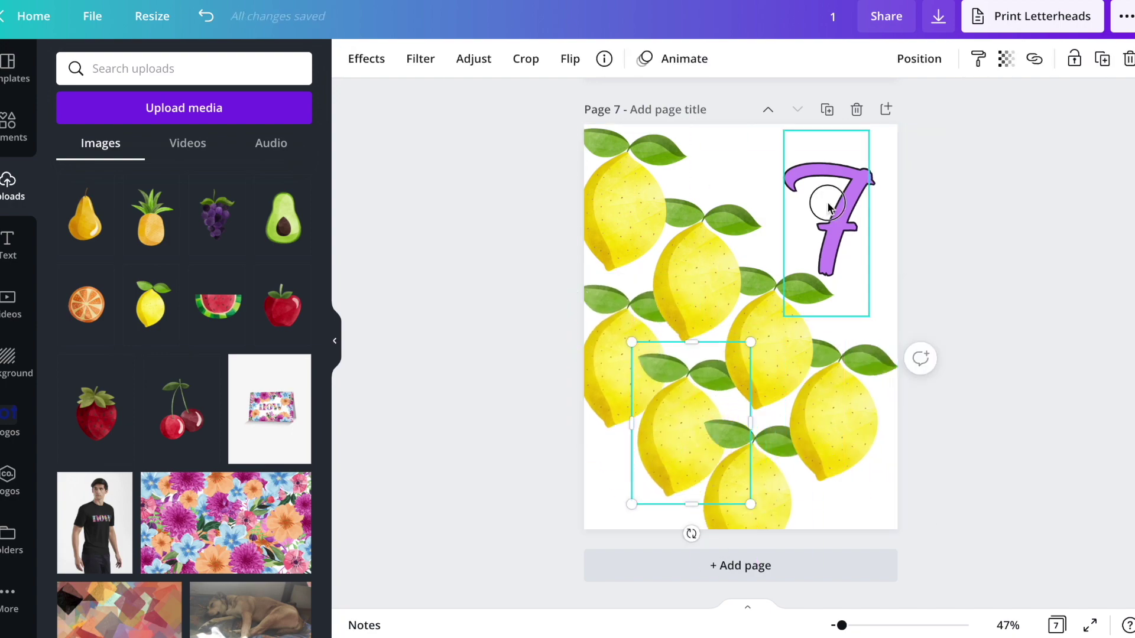
- Change the text color and Splice color of the 7 to match the lemons, using a custom shade for the text
left_click(817, 208)
left_click(600, 59)
left_click(195, 376)
left_click(831, 59)
left_click(297, 493)
left_click(197, 288)
left_click(600, 60)
left_click(72, 146)
left_click_drag(248, 213, 299, 225)
left_click(472, 223)
- Duplicate page 5 to the end of the design as page 8, change its number to 8, and clear its fruit
scroll(803, 222, "up", 18)
left_click(827, 347)
left_click(797, 293)
left_click(797, 293)
left_click(818, 400)
key("Delete")
double_click(676, 467)
type("8")
left_click(86, 304)
key("Delete")
- Add the pear to page 8 and crop the empty margins on all four sides of the image
left_click(85, 215)
left_click_drag(634, 326, 668, 327)
left_click_drag(849, 327, 805, 327)
left_click_drag(737, 176, 737, 221)
left_click_drag(737, 479, 737, 430)
- Move the pear toward the right side of page 8 and make seven copies of it
left_click_drag(719, 336, 810, 296)
key("super+d")
key("super+d")
key("super+d")
key("super+d")
key("super+d")
key("super+d")
key("super+d")
- Spread the eight pears across page 8 around the 8, resizing and rotating some and letting several run off the page edges
left_click_drag(780, 367, 844, 392)
left_click_drag(868, 283, 829, 200)
left_click_drag(680, 343, 719, 334)
left_click_drag(671, 283, 576, 343)
left_click_drag(674, 254, 709, 293)
left_click_drag(665, 249, 597, 243)
left_click_drag(750, 140, 739, 131)
left_click(709, 275)
left_click(647, 184)
left_click_drag(642, 89, 635, 44)
left_click_drag(719, 286, 727, 248)
left_click_drag(730, 420, 736, 357)
left_click(736, 485)
left_click_drag(682, 569, 725, 585)
left_click_drag(860, 458, 884, 463)
left_click(804, 378)
left_click_drag(786, 423, 831, 409)
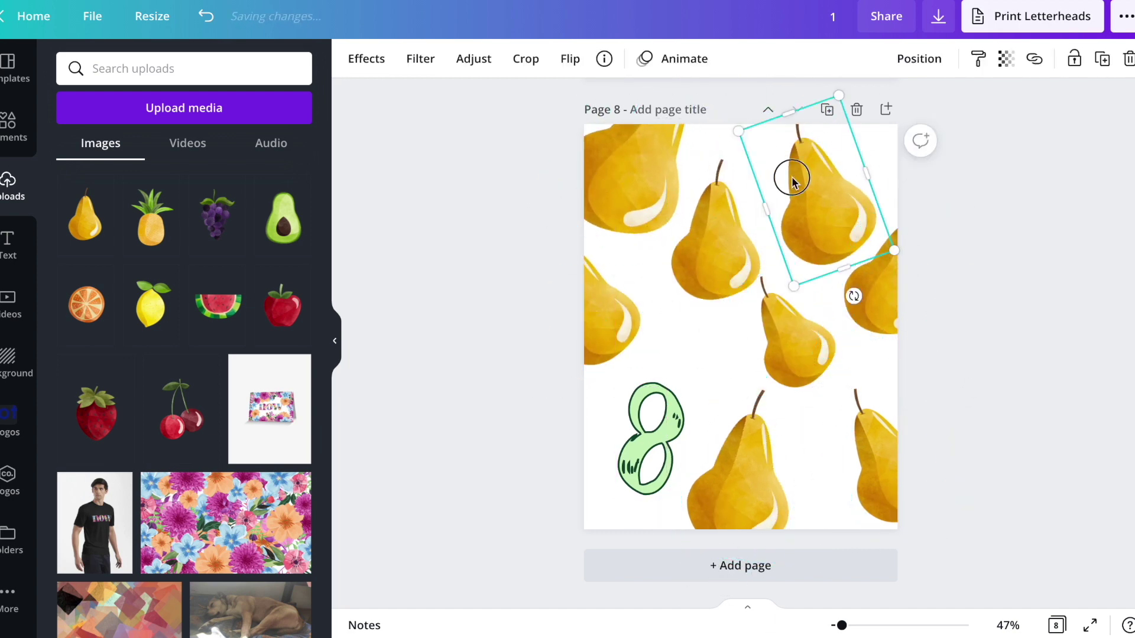
- Rearrange the pears on page 8 to even out the gaps and move the 8 closer to the lower-left corner
left_click_drag(790, 177, 770, 142)
left_click_drag(651, 414, 631, 426)
left_click_drag(786, 343, 703, 369)
left_click_drag(739, 473, 785, 473)
left_click(813, 195)
left_click_drag(881, 276, 848, 310)
- Recolor the 8 on page 8 with a dark brown outline and a golden-orange fill that match the pears
left_click(641, 444)
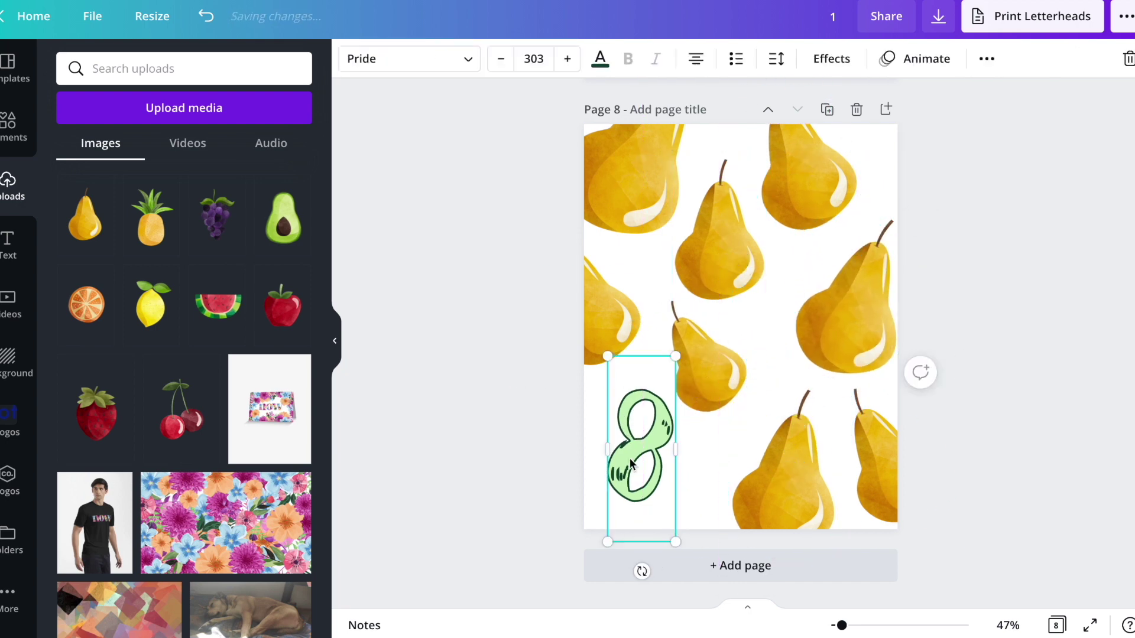
left_click(600, 58)
left_click(830, 58)
left_click(297, 493)
left_click(82, 253)
left_click_drag(190, 331, 190, 266)
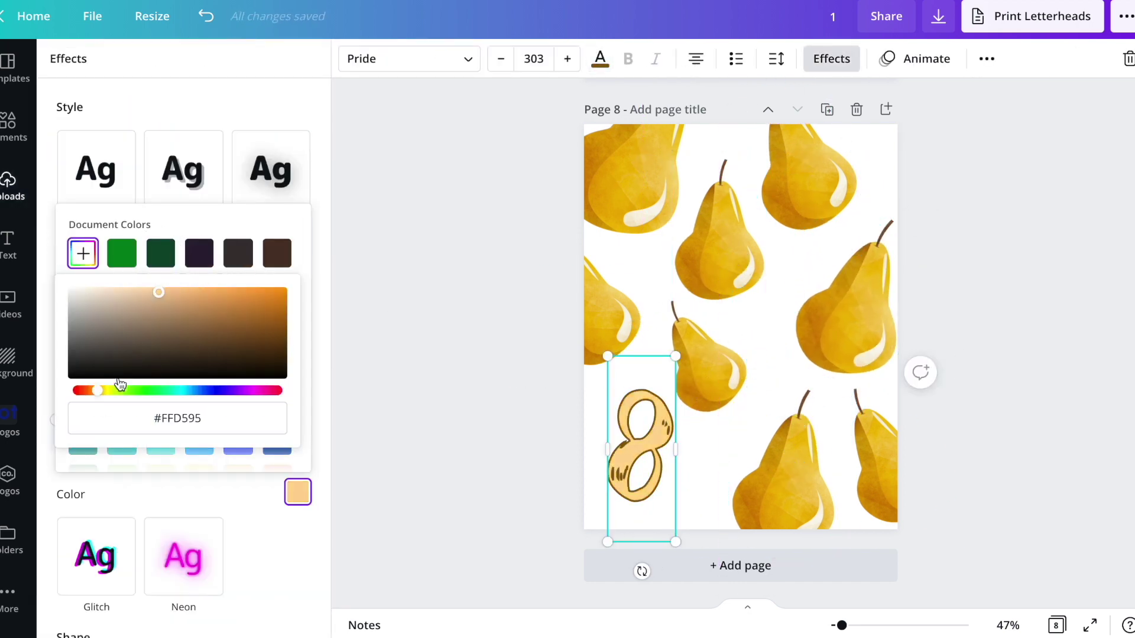
left_click(600, 58)
left_click(831, 58)
left_click(297, 492)
left_click_drag(101, 390, 98, 390)
left_click(993, 378)
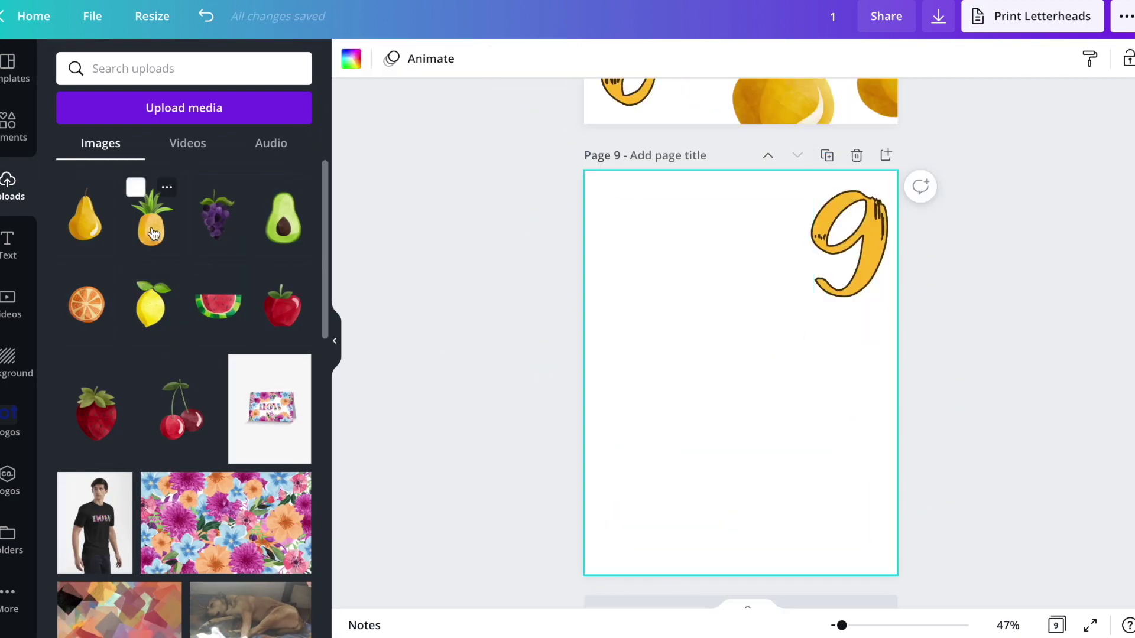
- Add the orange slice to page 9, duplicate it, and spread nine slightly shrunken slices around the 9
left_click(86, 305)
left_click_drag(848, 371, 656, 322)
key("ctrl+d")
key("ctrl+d")
key("ctrl+d")
key("ctrl+d")
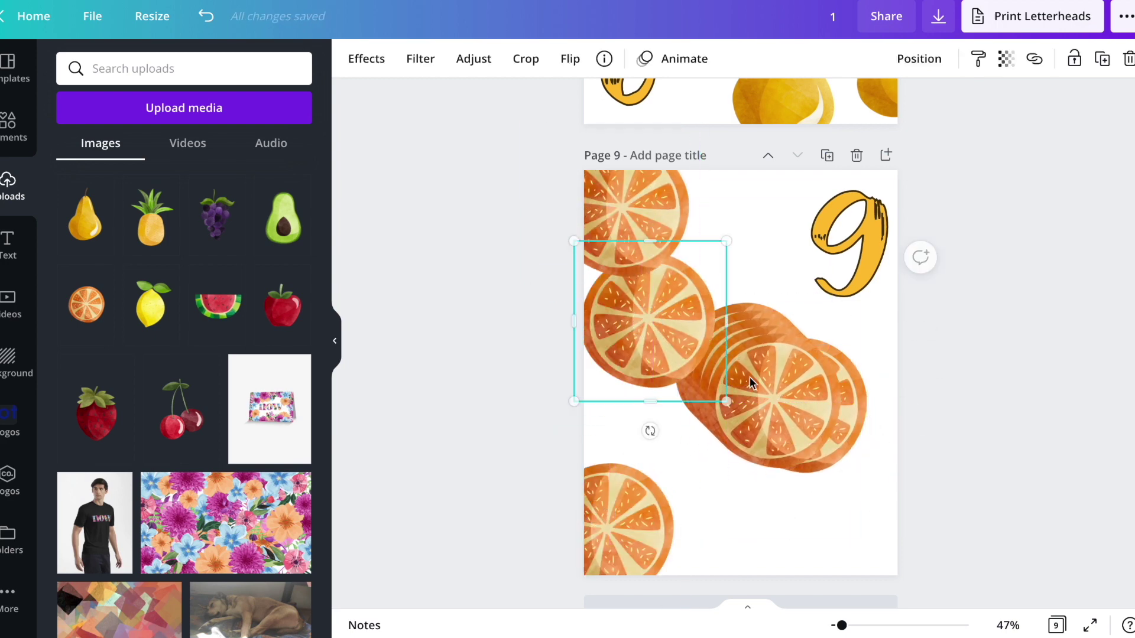
left_click_drag(745, 380, 748, 223)
left_click_drag(713, 429, 624, 485)
left_click_drag(996, 550, 537, 303)
left_click_drag(535, 130, 591, 185)
left_click_drag(808, 377, 796, 373)
left_click_drag(734, 525, 646, 301)
- Change the outline of the 9 on page 9 to a dark reddish brown
left_click(851, 242)
left_click(600, 59)
left_click(83, 253)
left_click(286, 218)
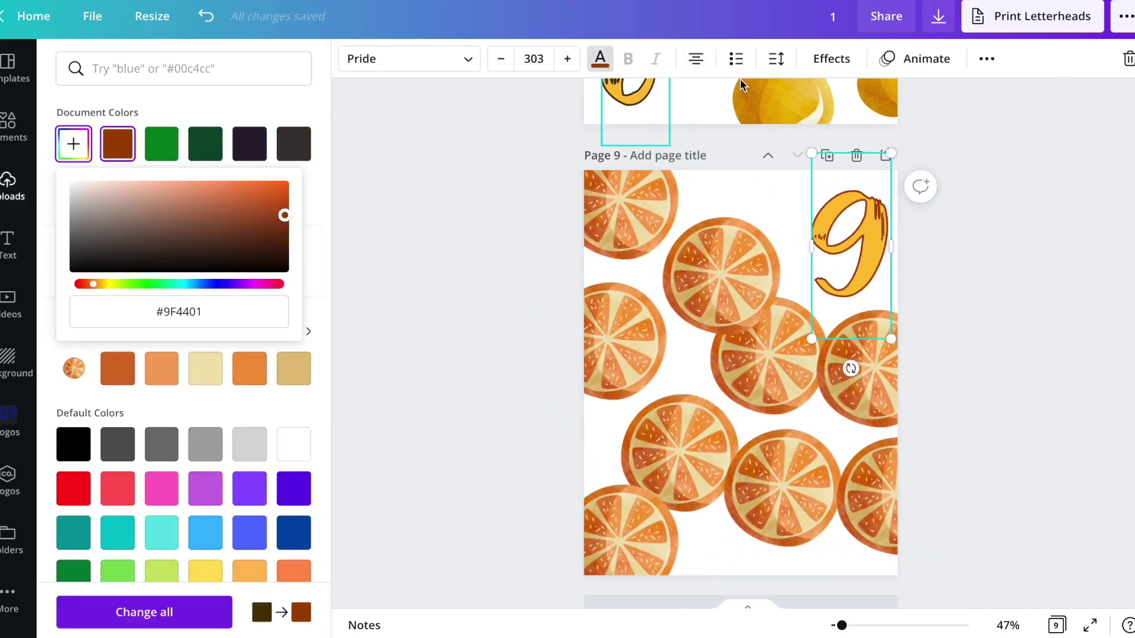
left_click(269, 307)
left_click_drag(269, 307, 121, 301)
left_click(600, 58)
left_click_drag(103, 390, 89, 390)
left_click(73, 188)
- Set the fill color of the 9 to a reddish orange that matches the orange slices
left_click(832, 58)
left_click(298, 492)
left_click(82, 253)
left_click(154, 301)
left_click(256, 292)
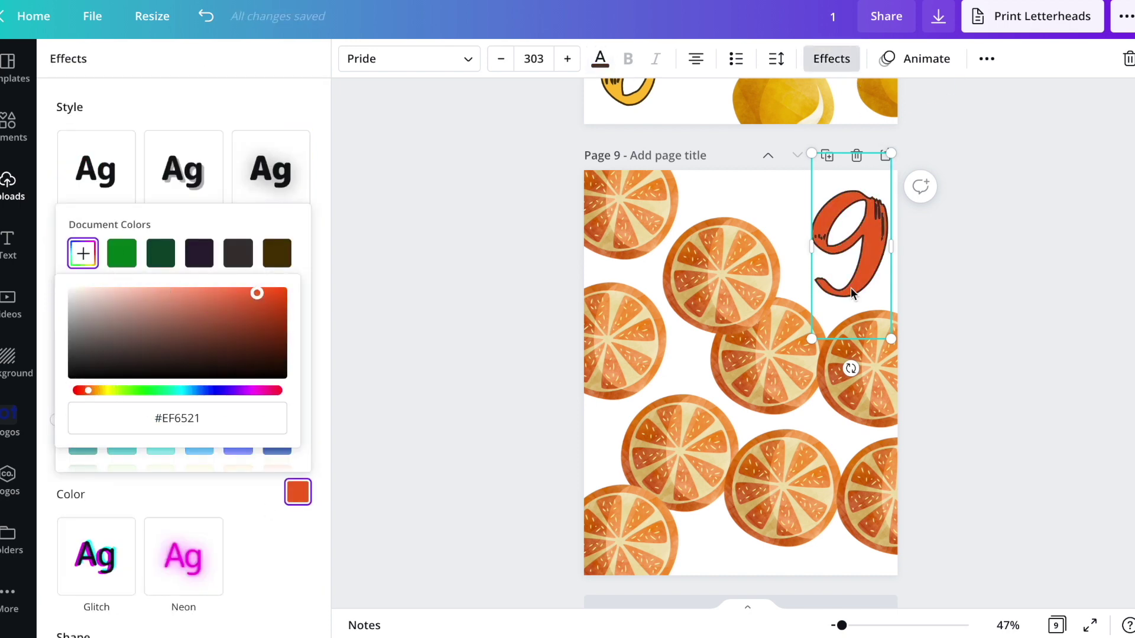
left_click(458, 266)
- Duplicate page 9 as page 10, remove its orange slices, and change its number to 10
left_click(826, 156)
left_click_drag(946, 585, 481, 385)
key("Delete")
double_click(832, 292)
type("10")
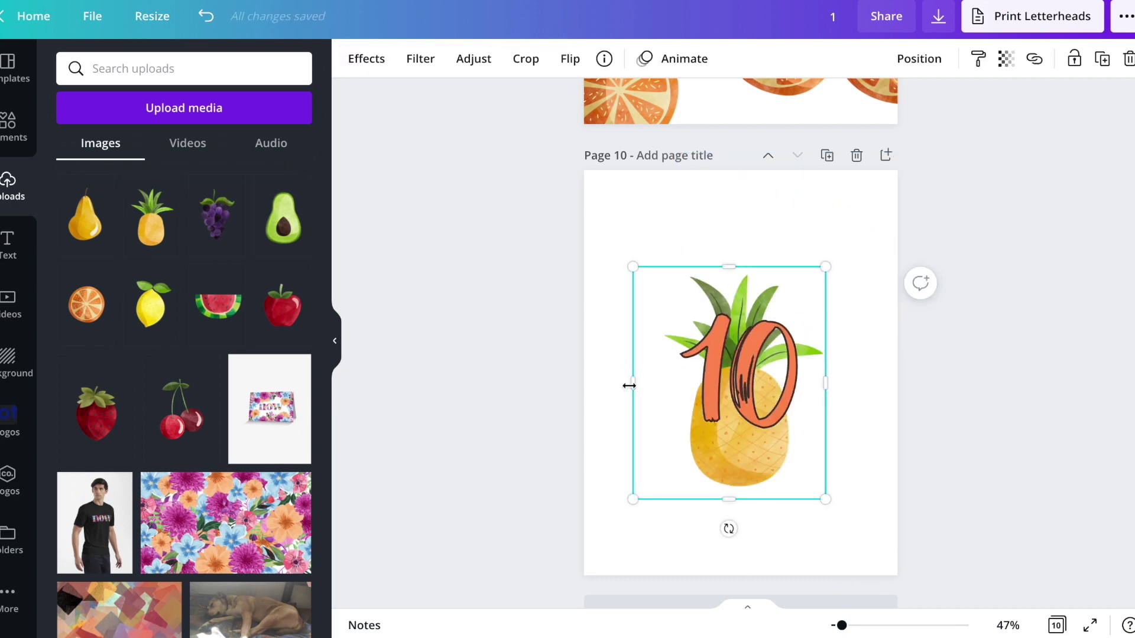
- Move the pineapple off the 10 and line up four smaller copies along the bottom of page 10
left_click(639, 376)
left_click_drag(640, 374, 669, 256)
left_click_drag(699, 354, 872, 524)
left_click_drag(691, 342, 750, 522)
left_click_drag(673, 330, 696, 522)
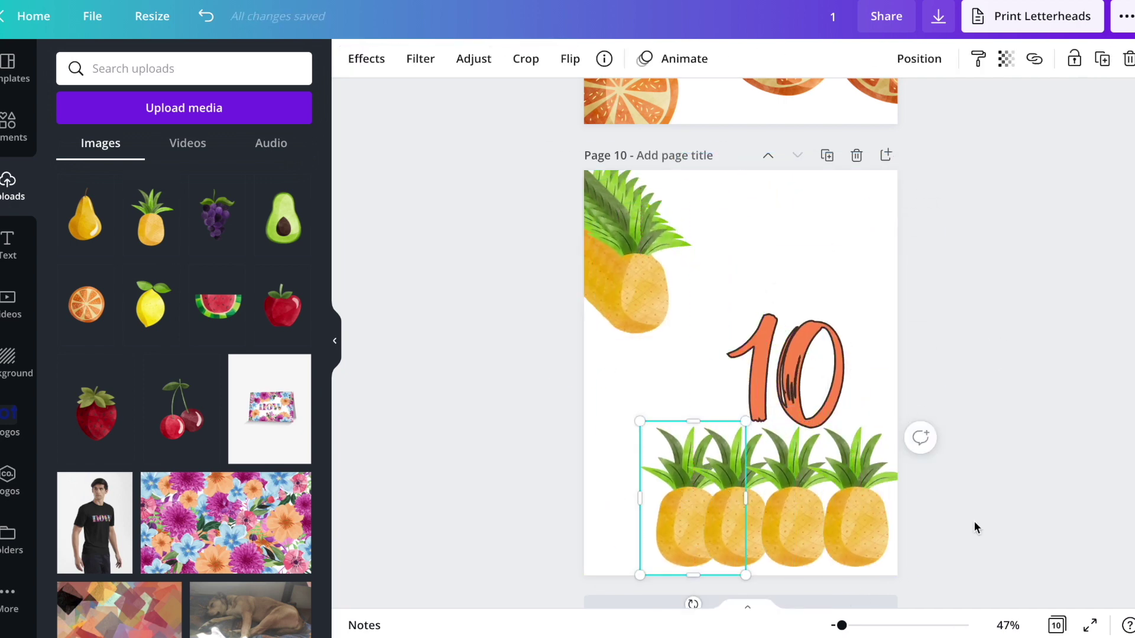
- Place an upside-down copy of the four-pineapple row at the top of page 10 and center the 10 between the rows
left_click_drag(951, 586, 614, 502)
left_click_drag(830, 532, 791, 532)
key("Delete")
key("ctrl+d")
left_click_drag(622, 544, 614, 286)
left_click_drag(741, 356, 741, 192)
left_click_drag(786, 378, 739, 379)
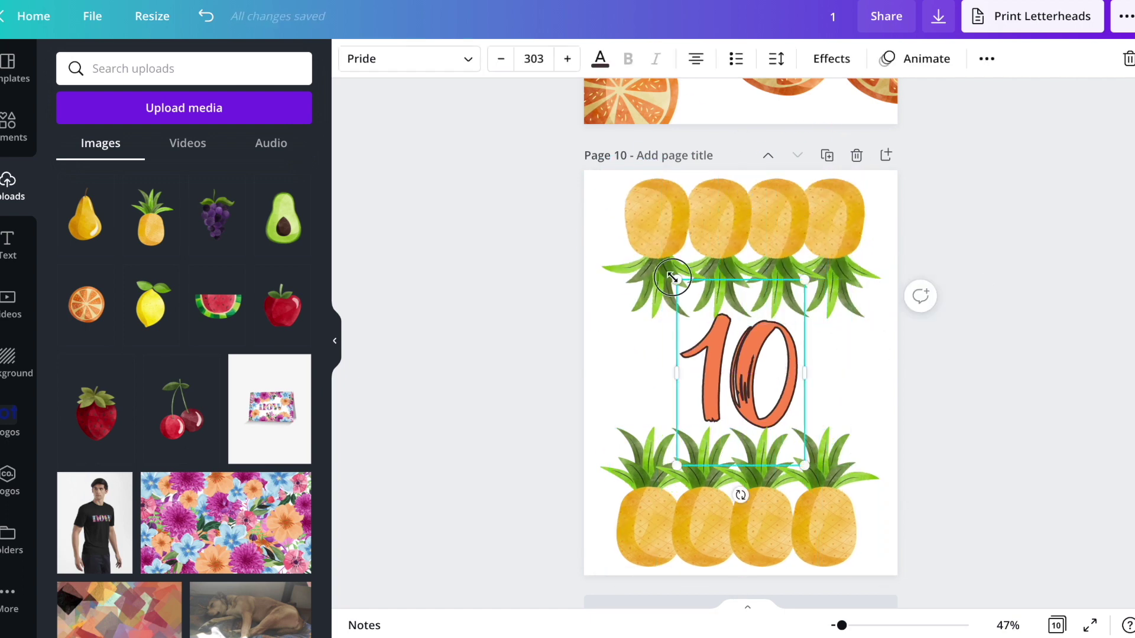
- Flank the 10 with a small upright pineapple on its left and an upside-down one on its right, reducing the number to size 261
left_click(830, 524)
key("ctrl+d")
left_click_drag(836, 524, 653, 428)
left_click_drag(635, 390, 644, 380)
key("ctrl+d")
left_click_drag(649, 457, 651, 324)
left_click_drag(649, 379, 838, 375)
left_click(740, 374)
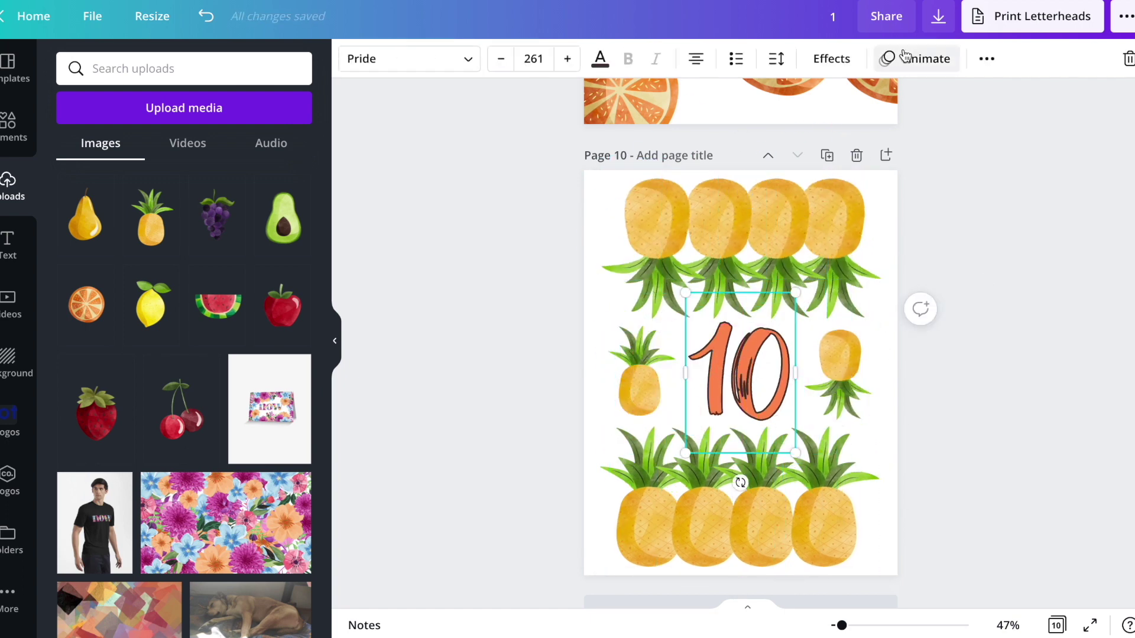
- Set the fill color of the 10 to yellow to match the pineapples
left_click(831, 58)
left_click(298, 492)
left_click(83, 253)
left_click(105, 391)
left_click(500, 439)
- Rework page 9 with a cluster of three orange slices at the lower right and a duplicate cluster at the upper left
scroll(500, 439, "up", 7)
left_click_drag(649, 520, 661, 494)
left_click_drag(780, 473, 735, 506)
left_click(769, 366)
key("Delete")
left_click_drag(839, 585, 650, 467)
left_click_drag(654, 470, 669, 272)
key("ctrl+d")
left_click_drag(702, 408, 706, 191)
left_click_drag(704, 260, 696, 234)
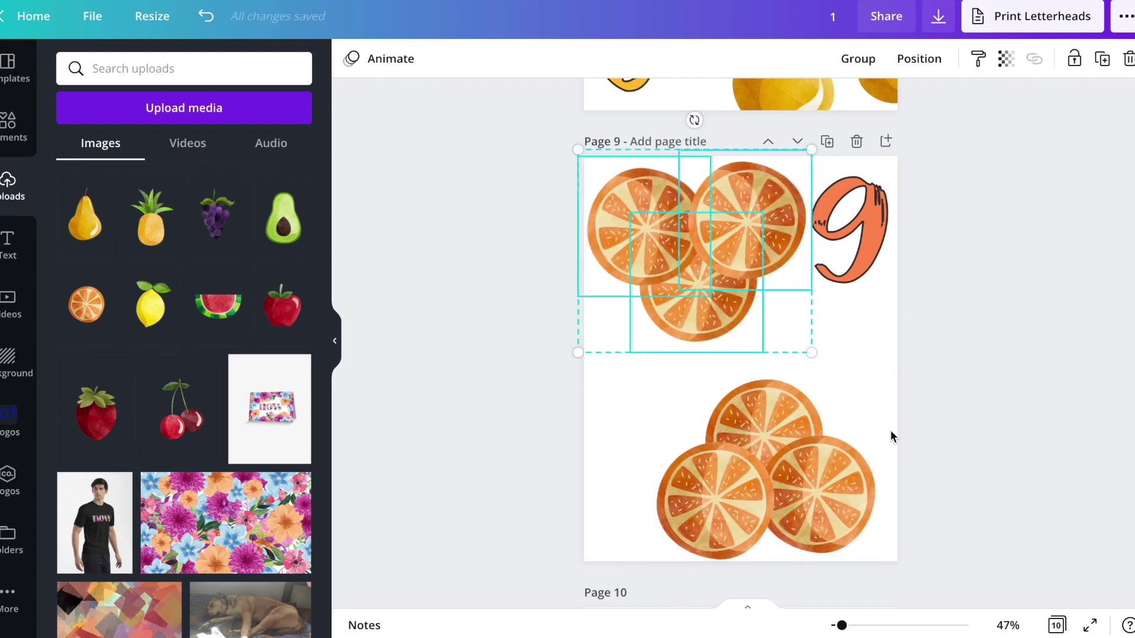
- Shrink the upper cluster on page 9, duplicate it, and spread the three copied slices diagonally across the middle
left_click_drag(653, 370, 701, 411)
left_click_drag(812, 353, 765, 311)
key("ctrl+d")
left_click_drag(686, 245, 797, 337)
mouse_move(691, 424)
left_mouse_down()
mouse_move(680, 519)
mouse_move(709, 413)
left_mouse_up()
left_click(825, 360)
left_click(636, 466)
left_click(762, 355)
left_click(707, 402, "shift")
left_click(637, 463, "shift")
left_click(995, 305)
- Review all the flash cards from page 1 through page 10
scroll(994, 304, "up", 20)
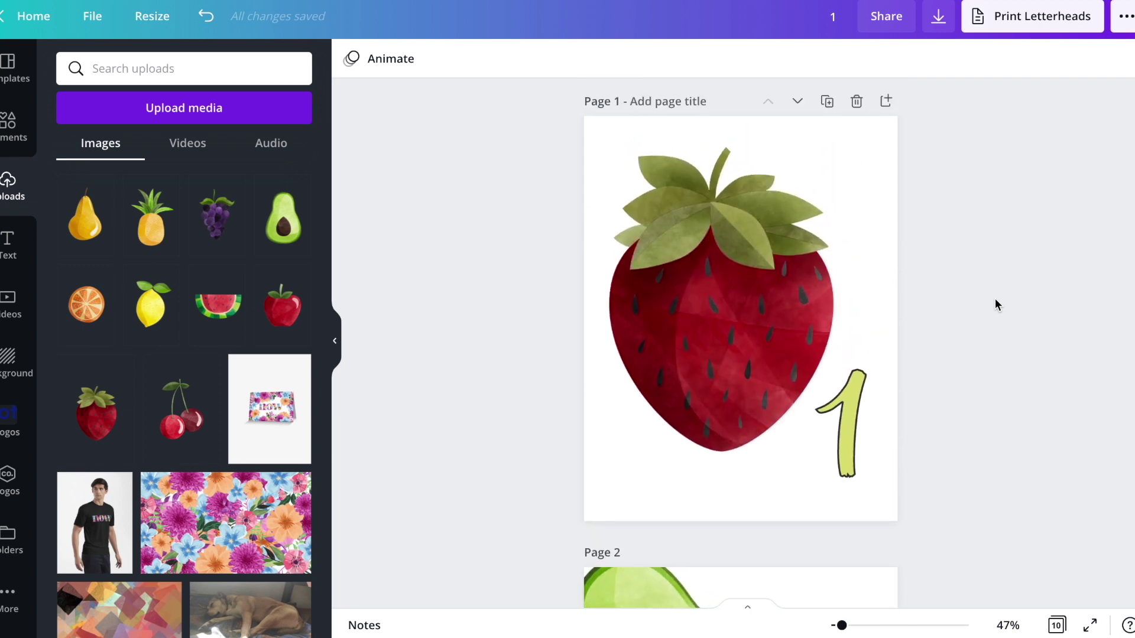
scroll(995, 301, "down", 10)
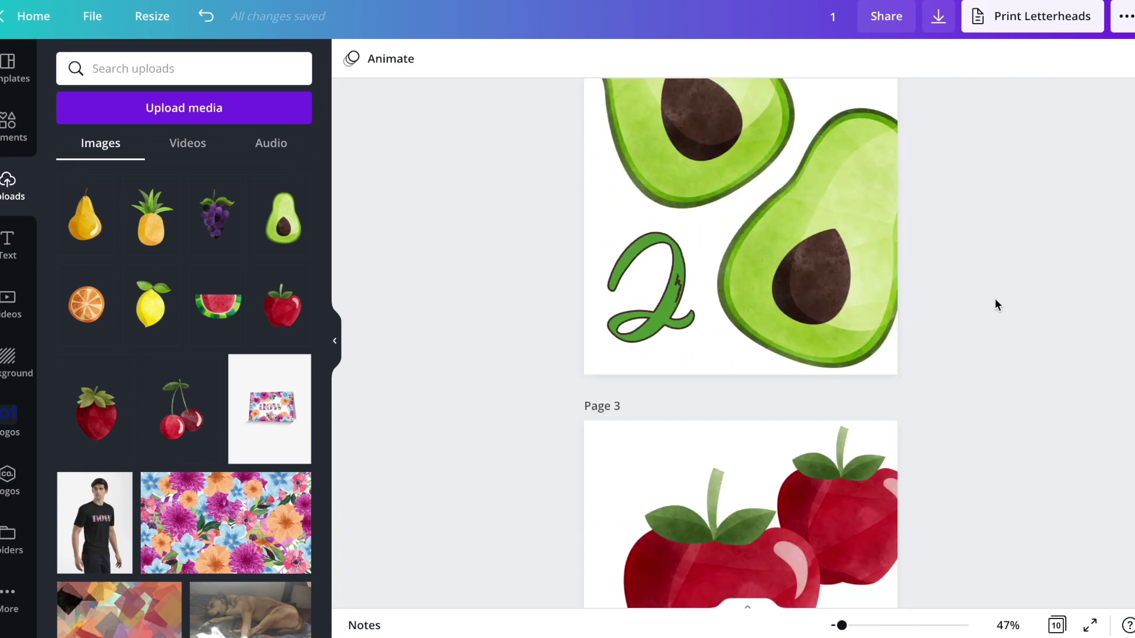
scroll(995, 304, "down", 10)
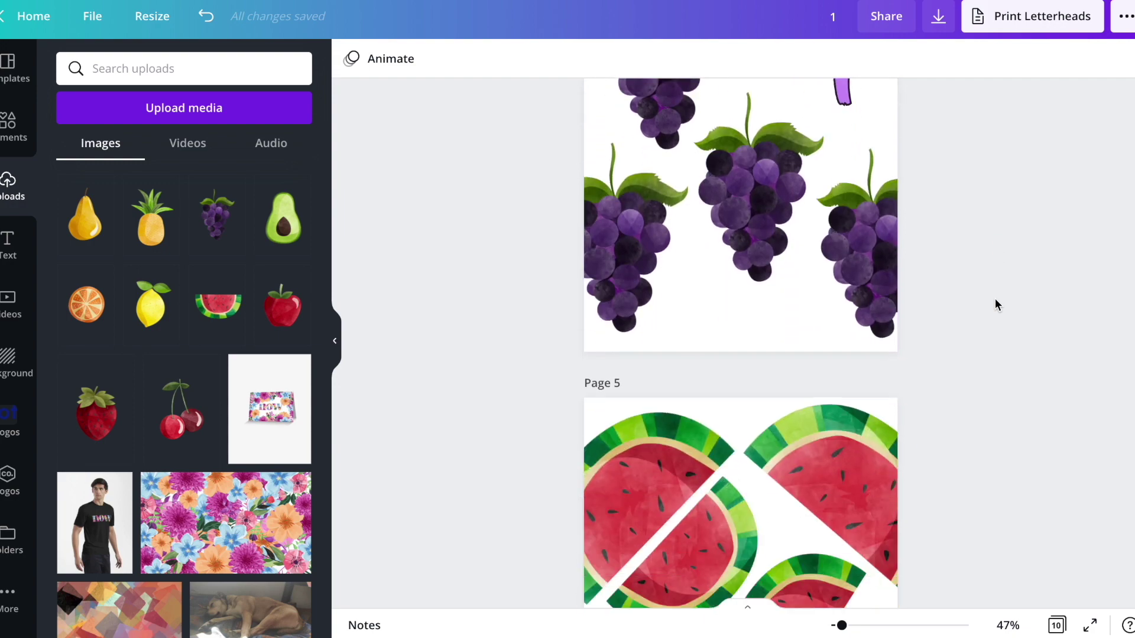
scroll(994, 304, "down", 6)
scroll(995, 300, "down", 20)
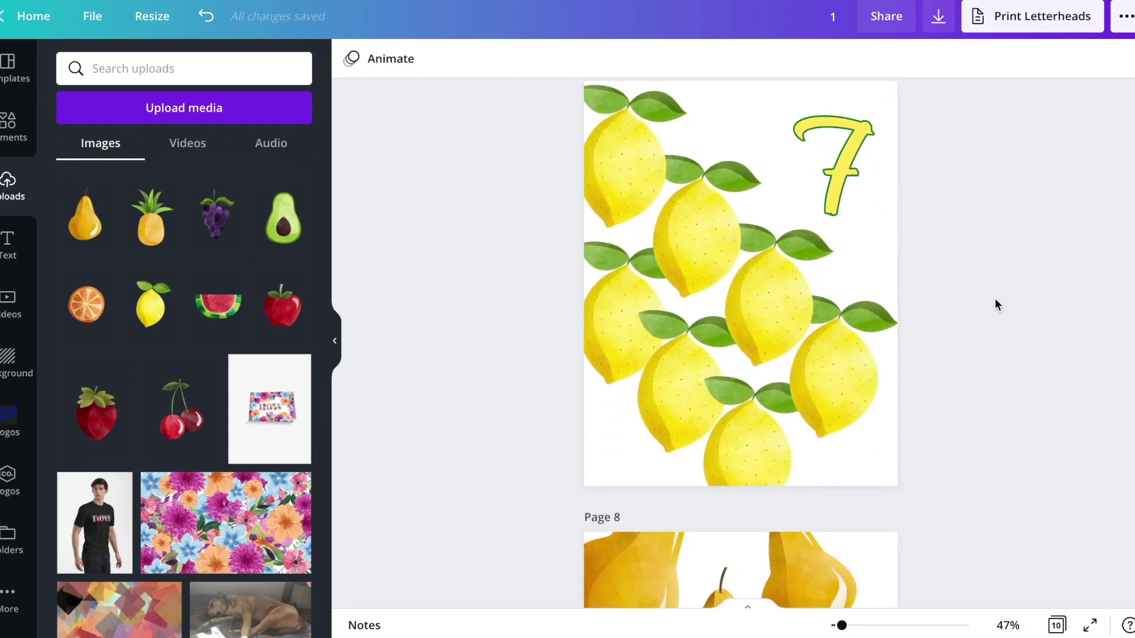
scroll(996, 304, "down", 5)
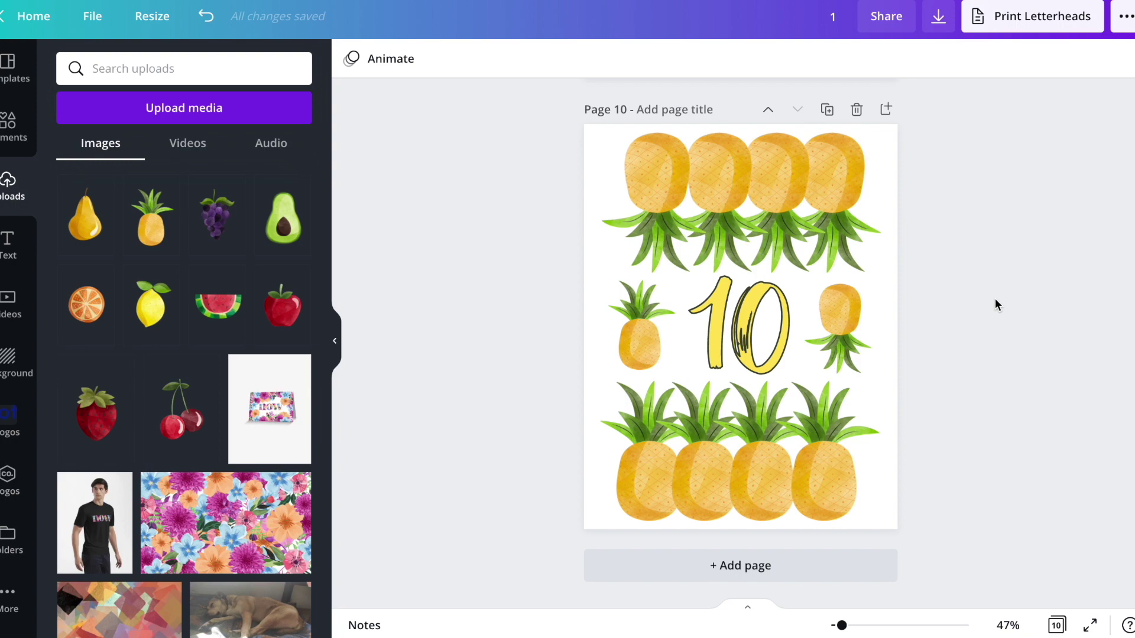
scroll(995, 305, "up", 20)
scroll(996, 305, "up", 10)
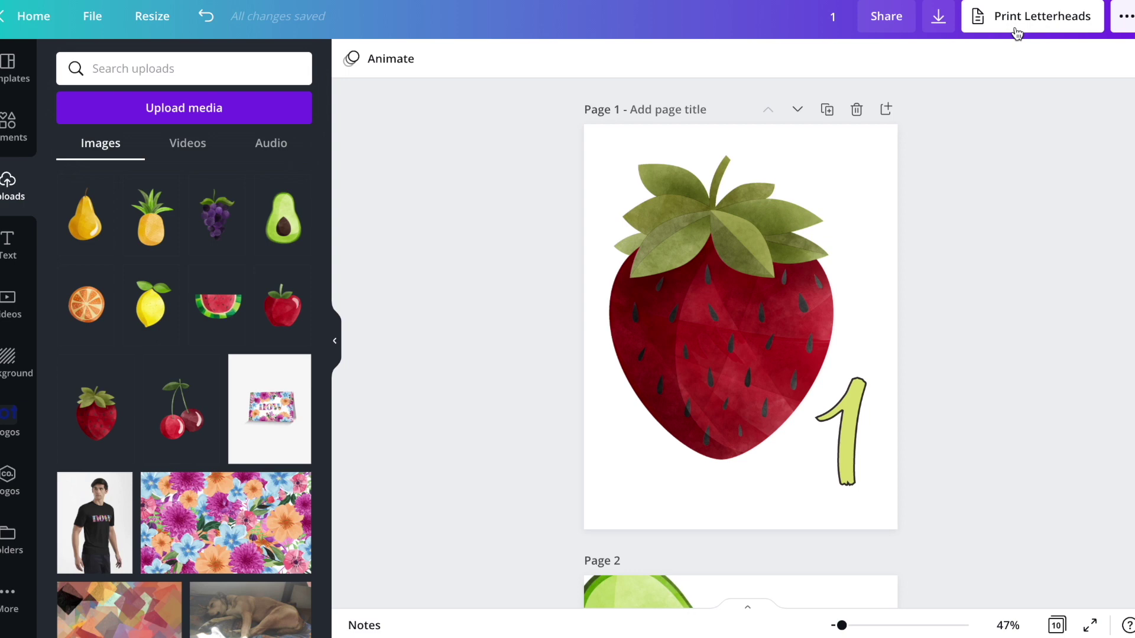
- Download all 10 pages as JPG images
left_click(941, 27)
left_click(928, 127)
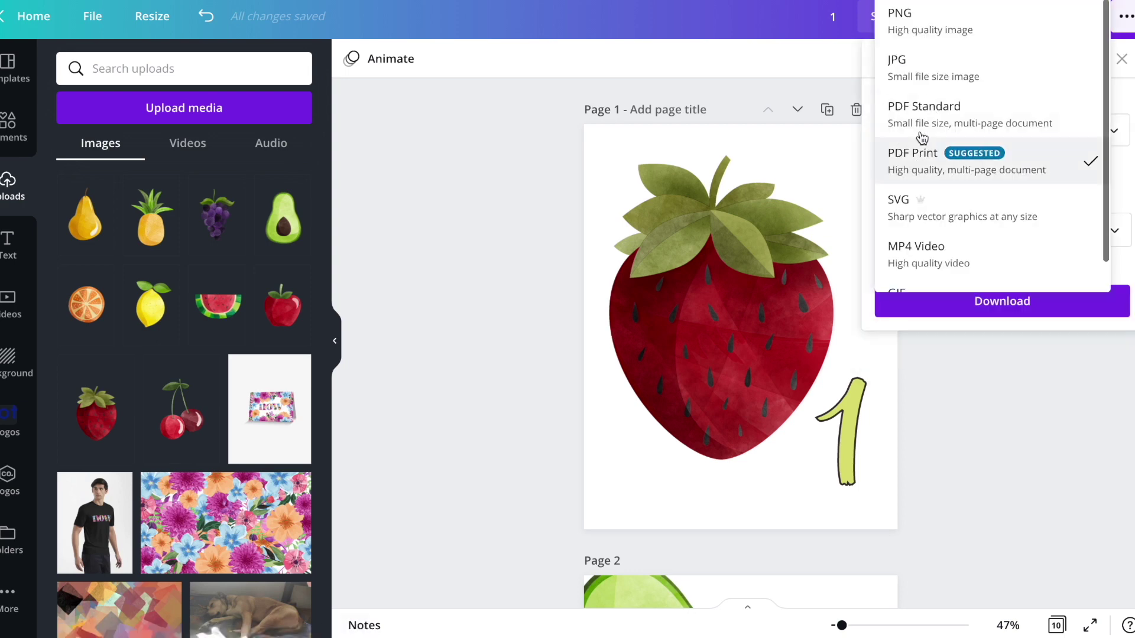
left_click(942, 68)
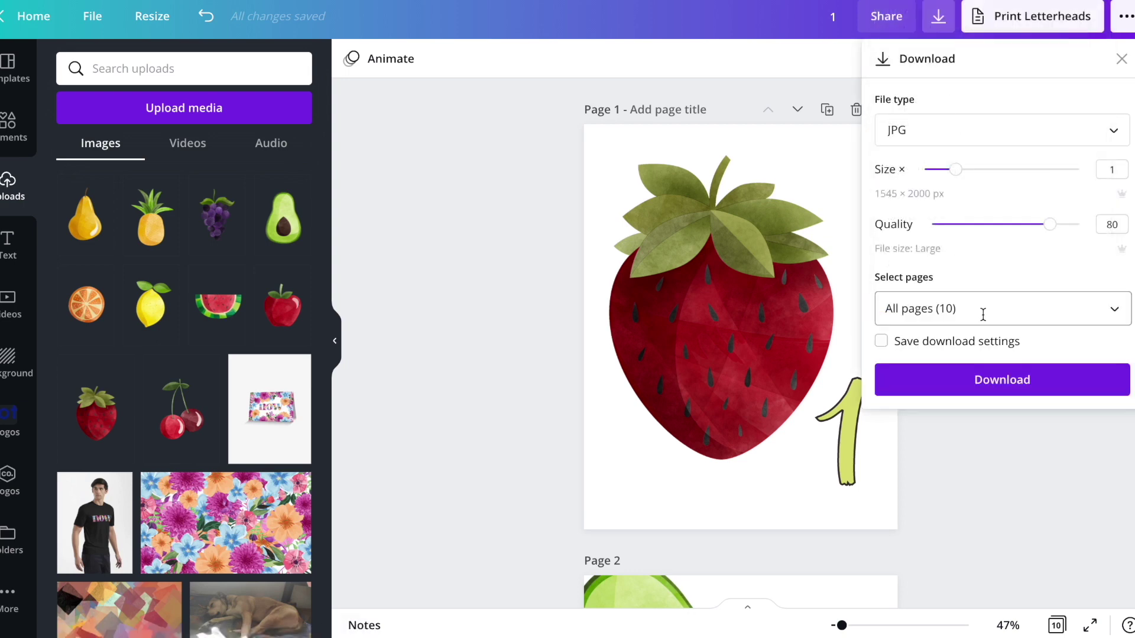
left_click(972, 375)
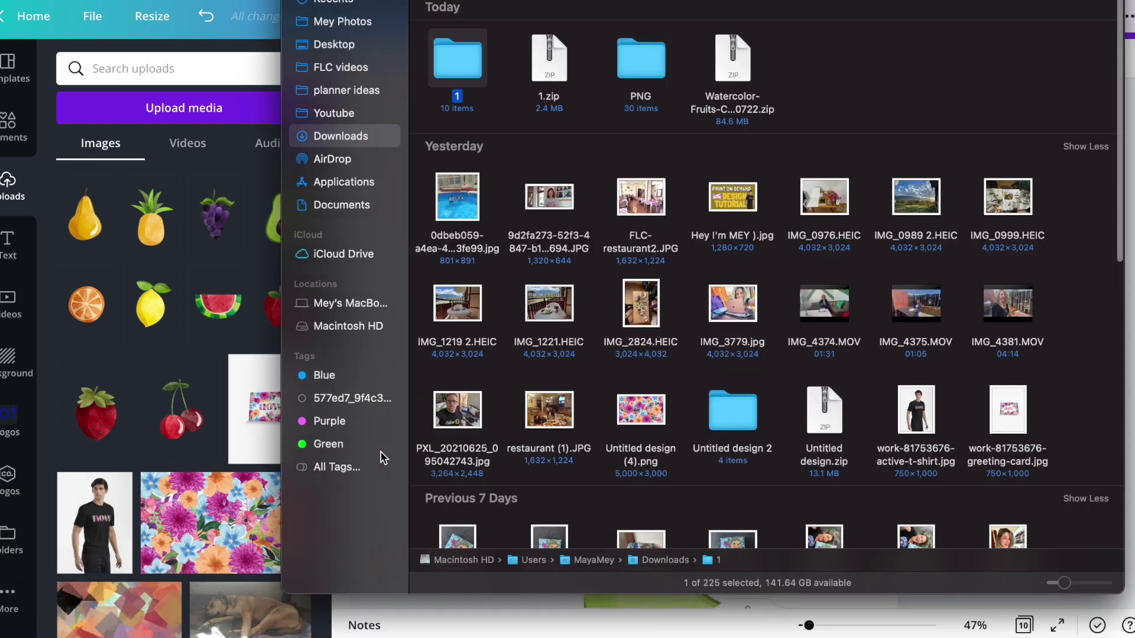
- Open the downloaded folder named 1 in Finder and upload its ten card images to the Canva uploads
double_click(449, 74)
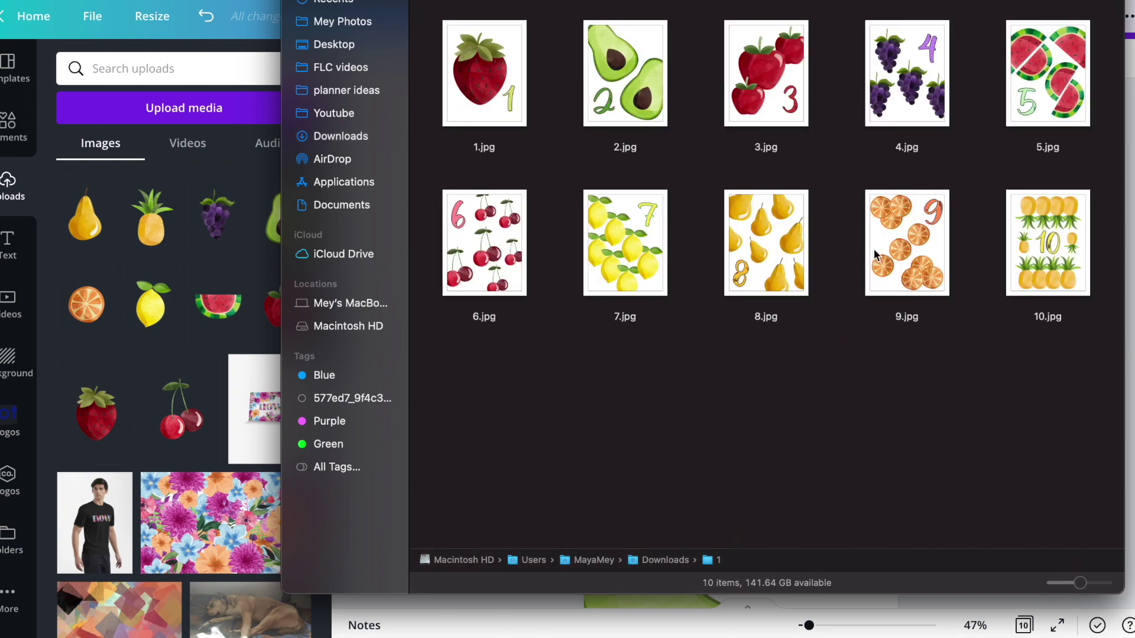
left_click_drag(1095, 373, 167, 288)
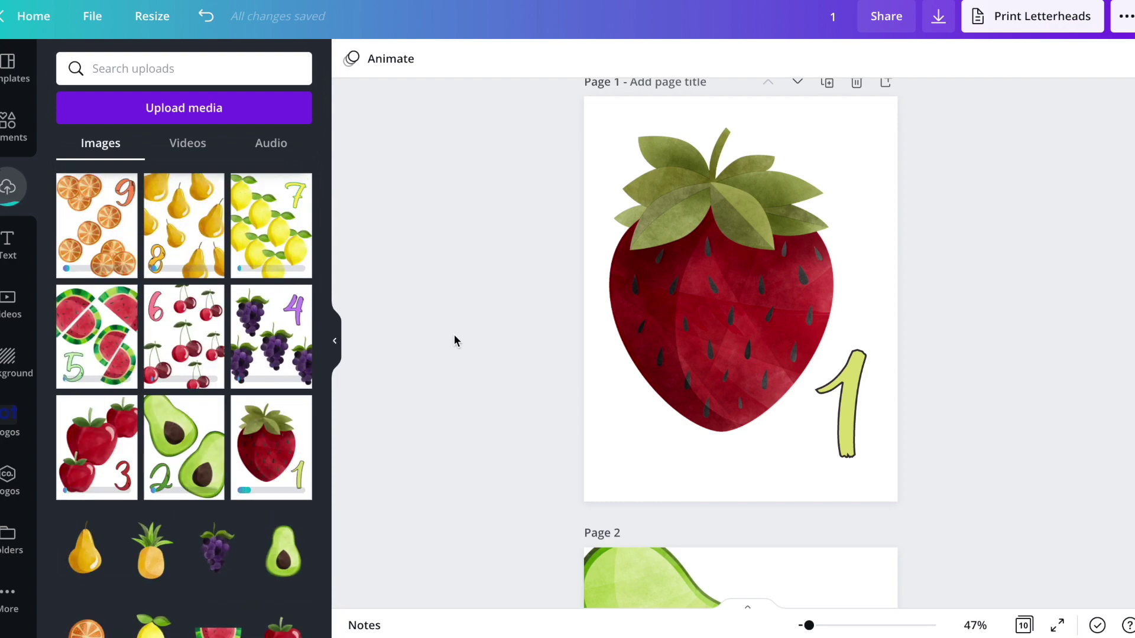
- Duplicate page 1 and clear the strawberry and number from one copy to get a blank first page
left_click(827, 85)
left_click(842, 425)
key("Delete")
key("Delete")
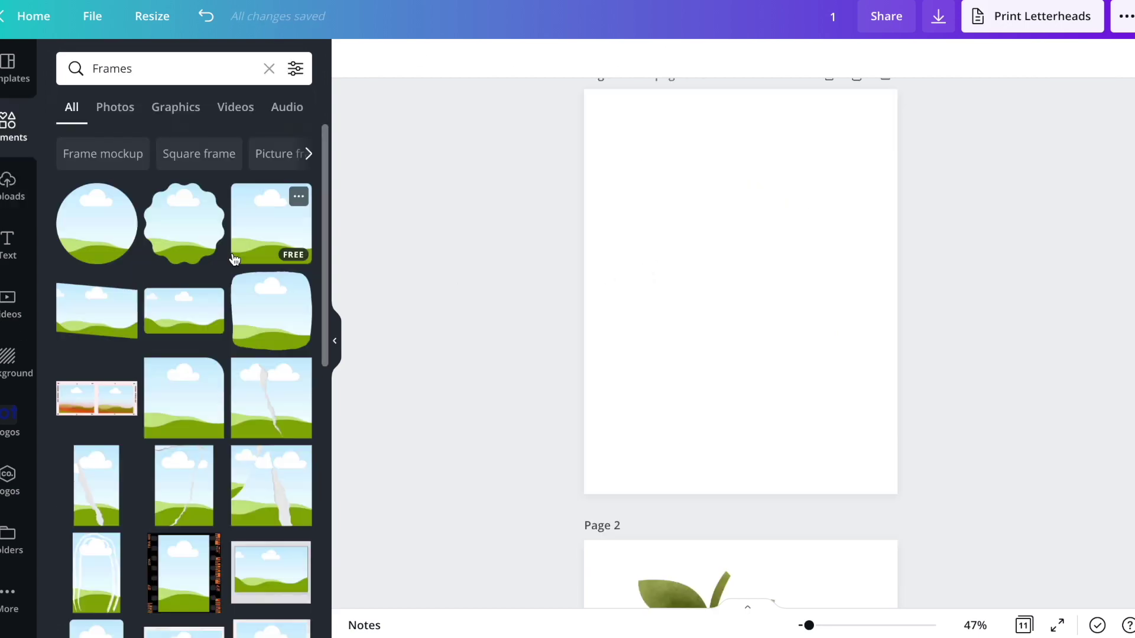
- Try the black tablet frame and the gray-edged portrait frame on the blank first page
scroll(234, 260, "down", 15)
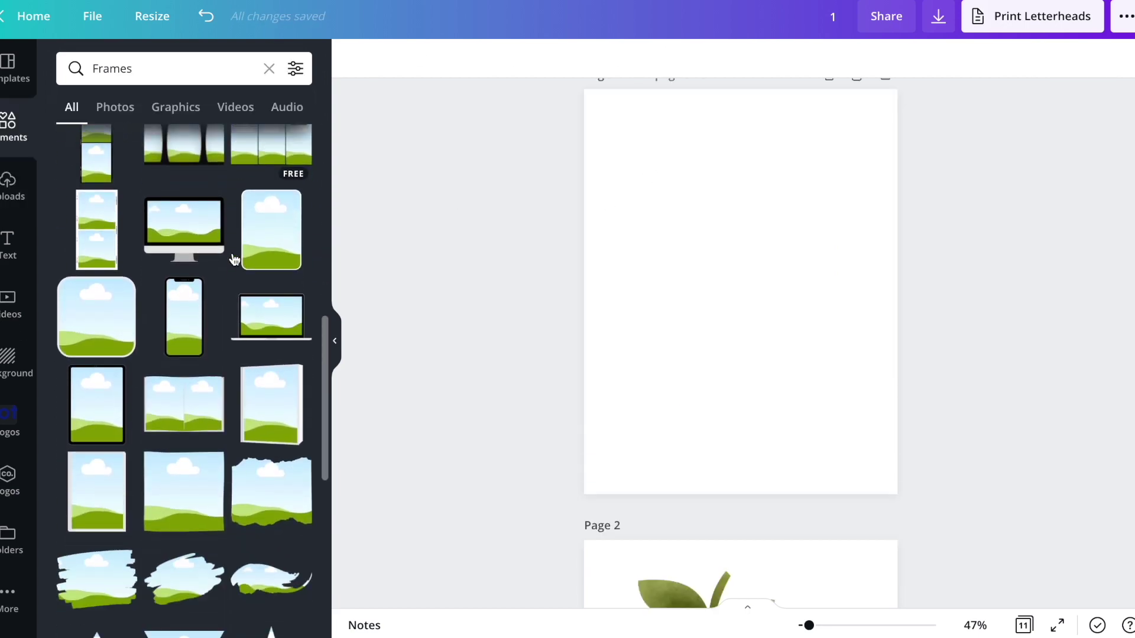
scroll(234, 260, "up", 3)
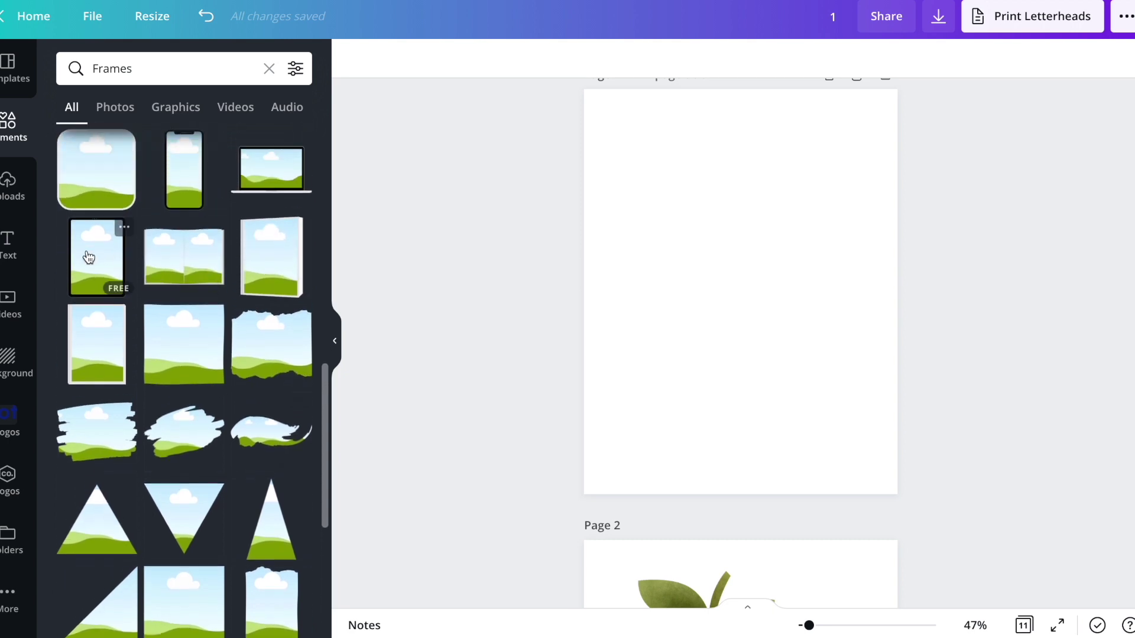
left_click(94, 253)
key("Delete")
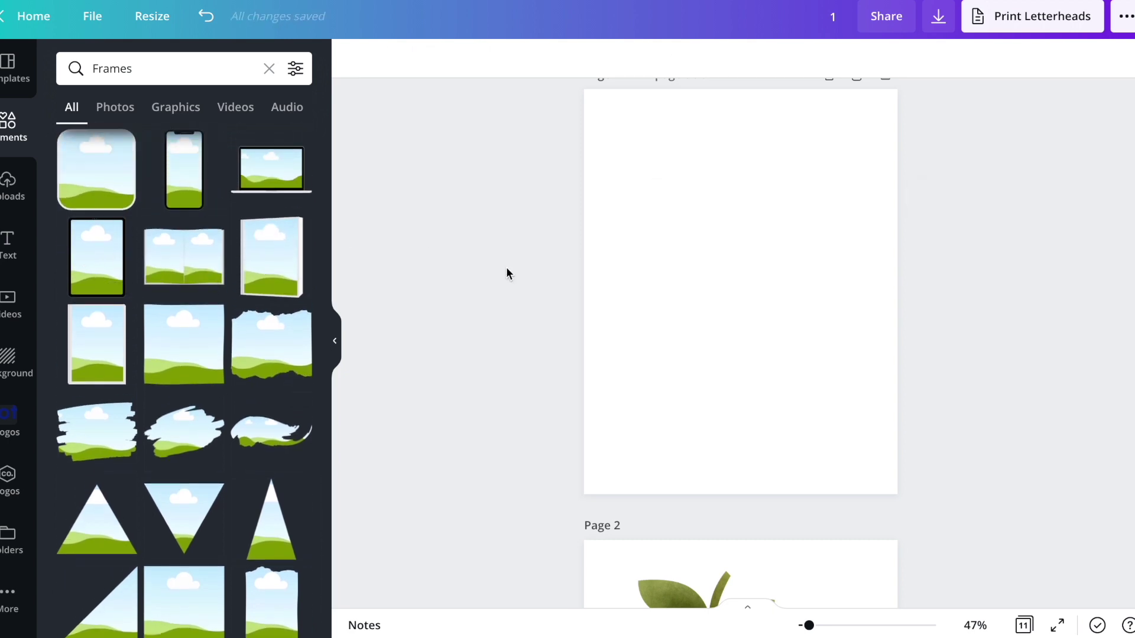
left_click(95, 255)
key("Delete")
left_click(88, 351)
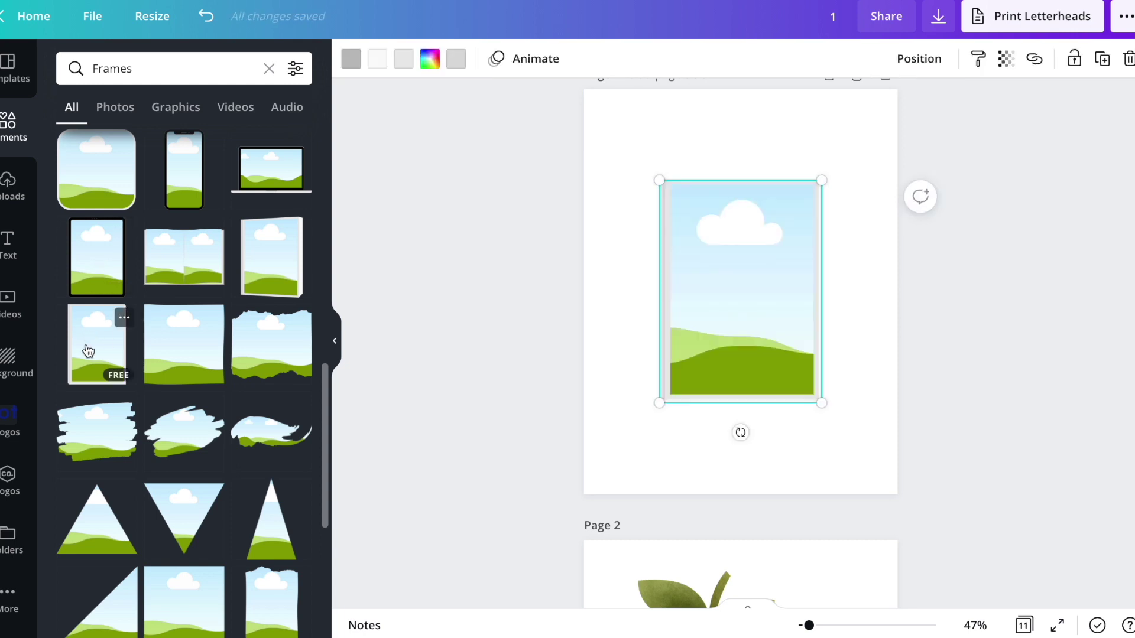
key("Delete")
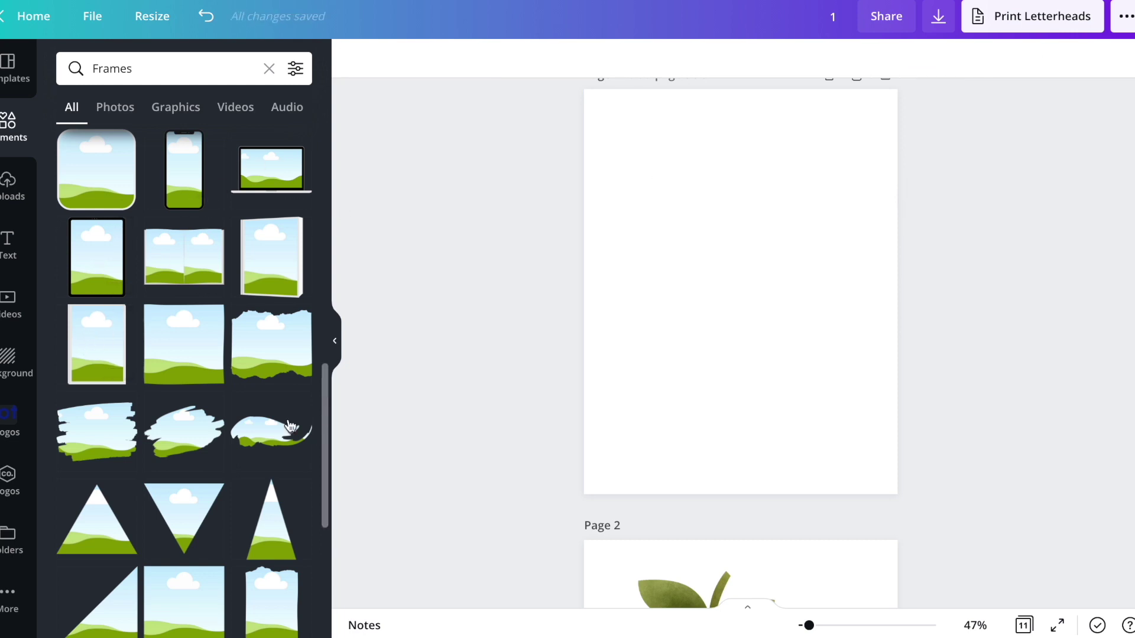
- Try a plain portrait frame on the blank first page, filled with the number 10 card image
scroll(260, 240, "down", 1)
scroll(260, 240, "down", 10)
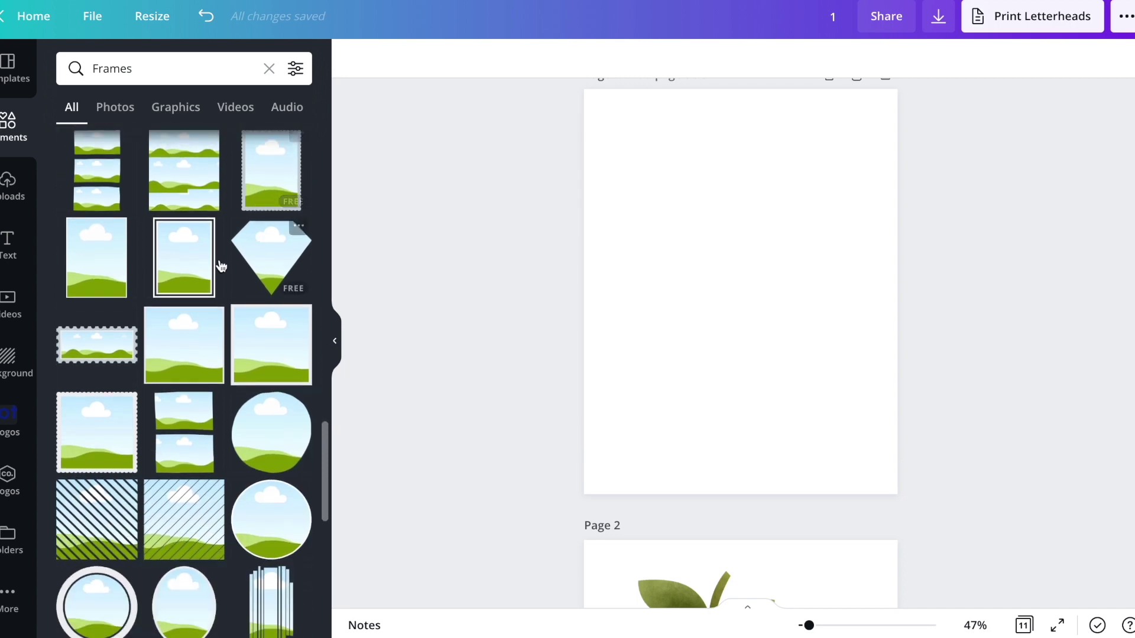
left_click(88, 264)
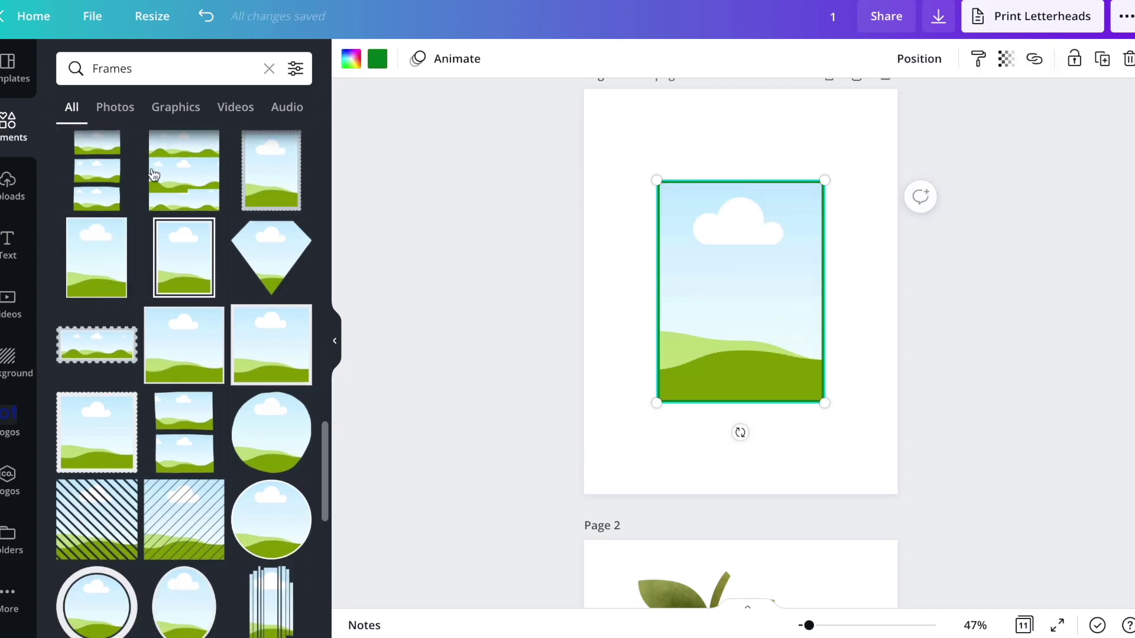
left_click(10, 180)
left_click_drag(98, 230, 739, 261)
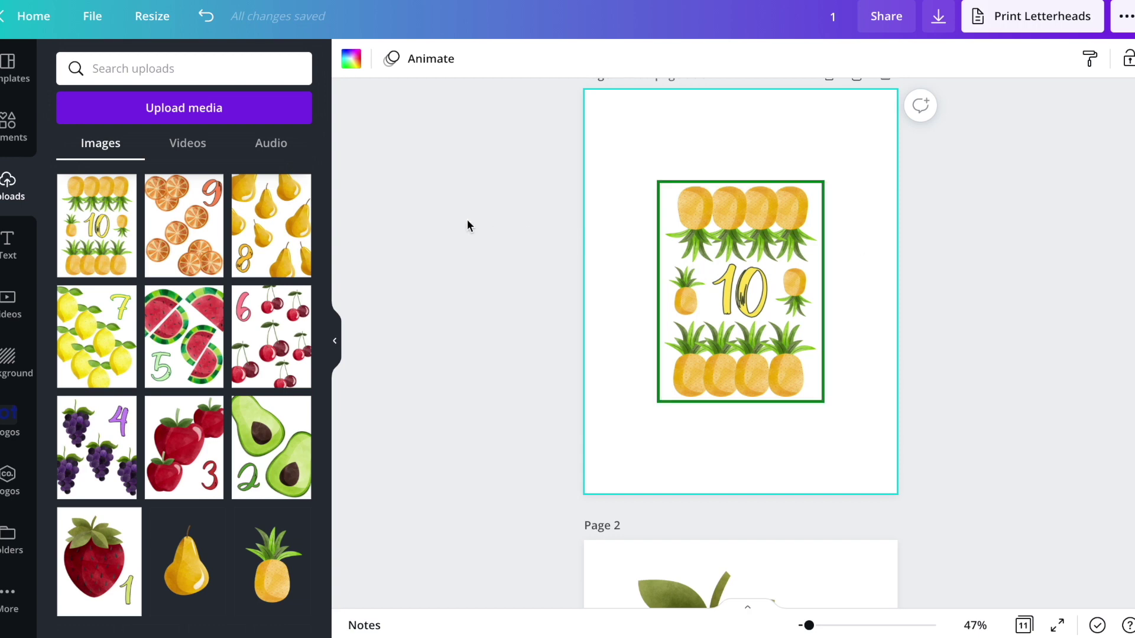
key("ctrl+z")
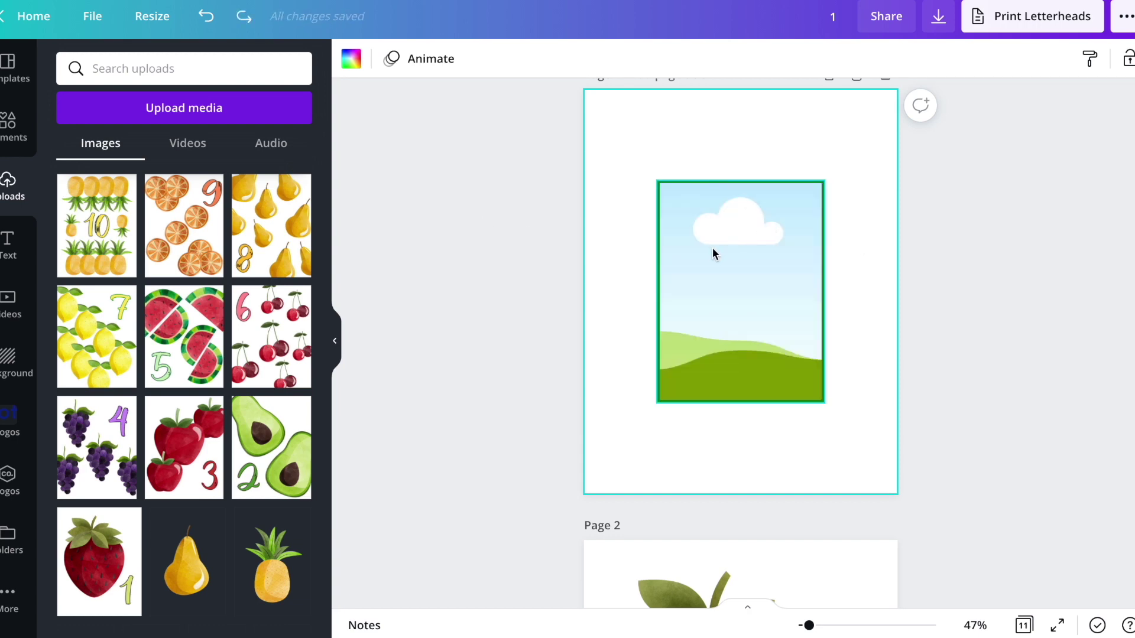
key("ctrl+z")
- Remove the plain portrait frame from page 1 and try a square frame with rounded corners there
left_click(5, 141)
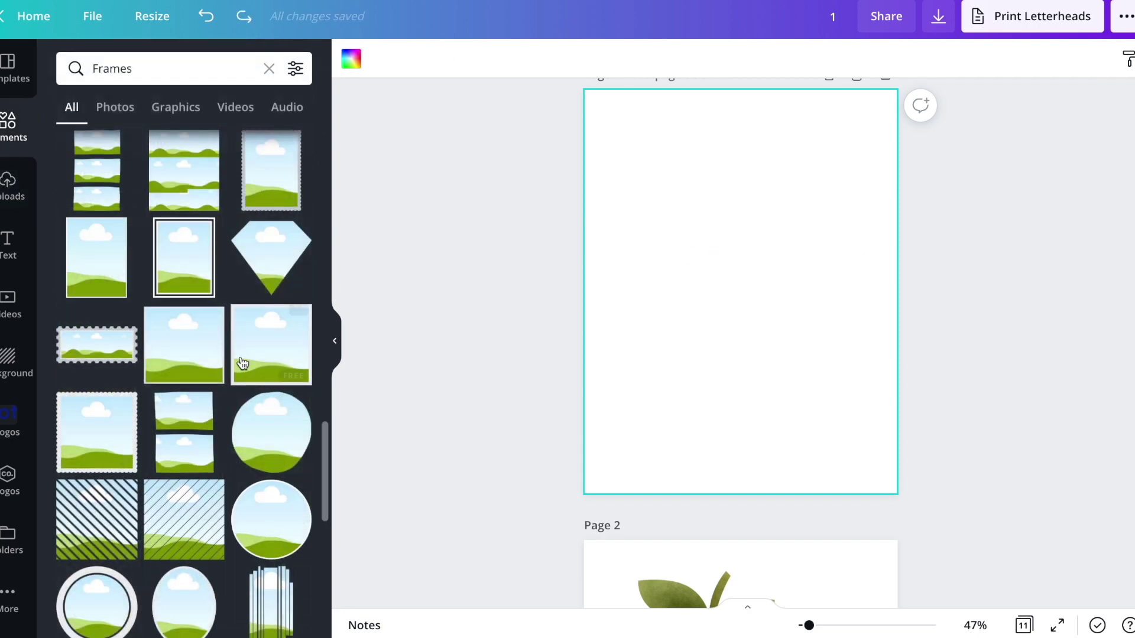
left_click(180, 288)
scroll(218, 355, "down", 10)
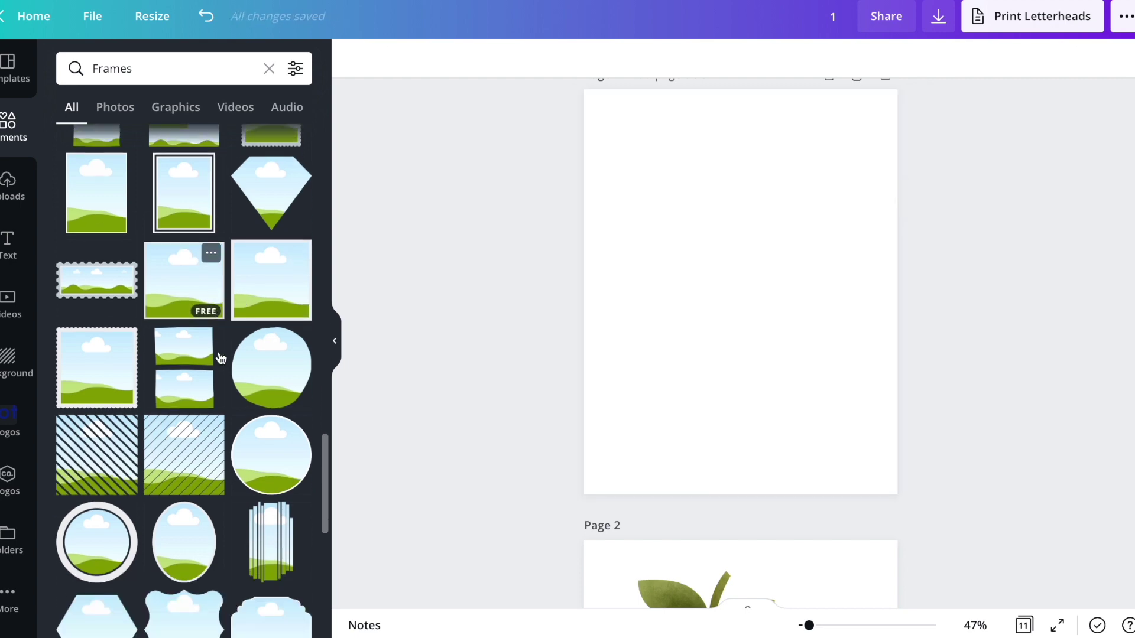
scroll(221, 359, "down", 10)
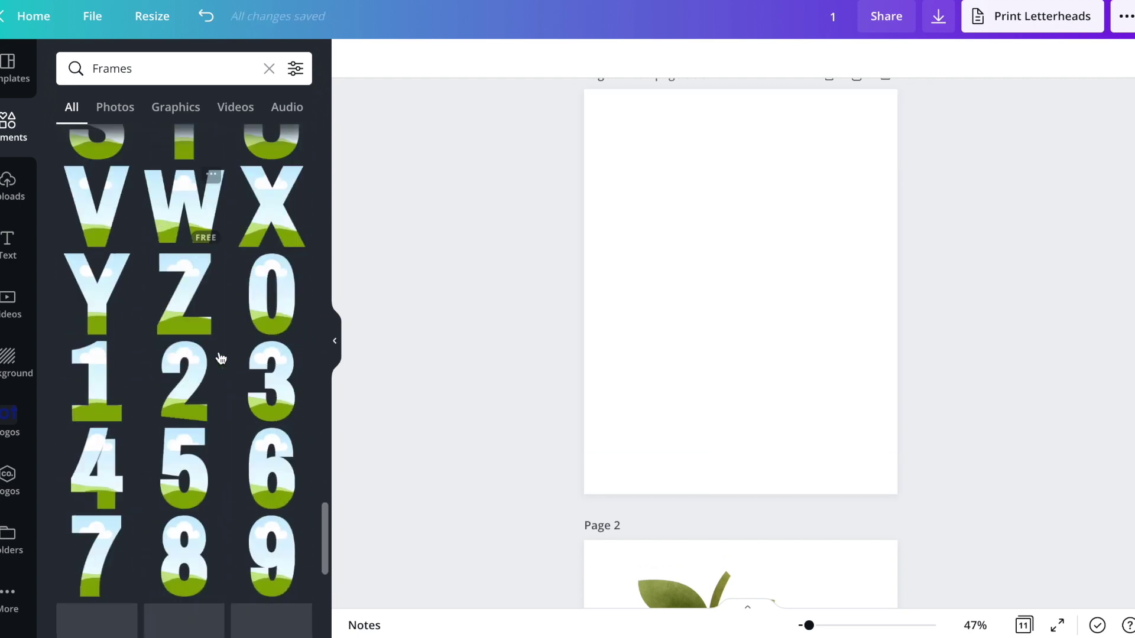
scroll(221, 358, "down", 10)
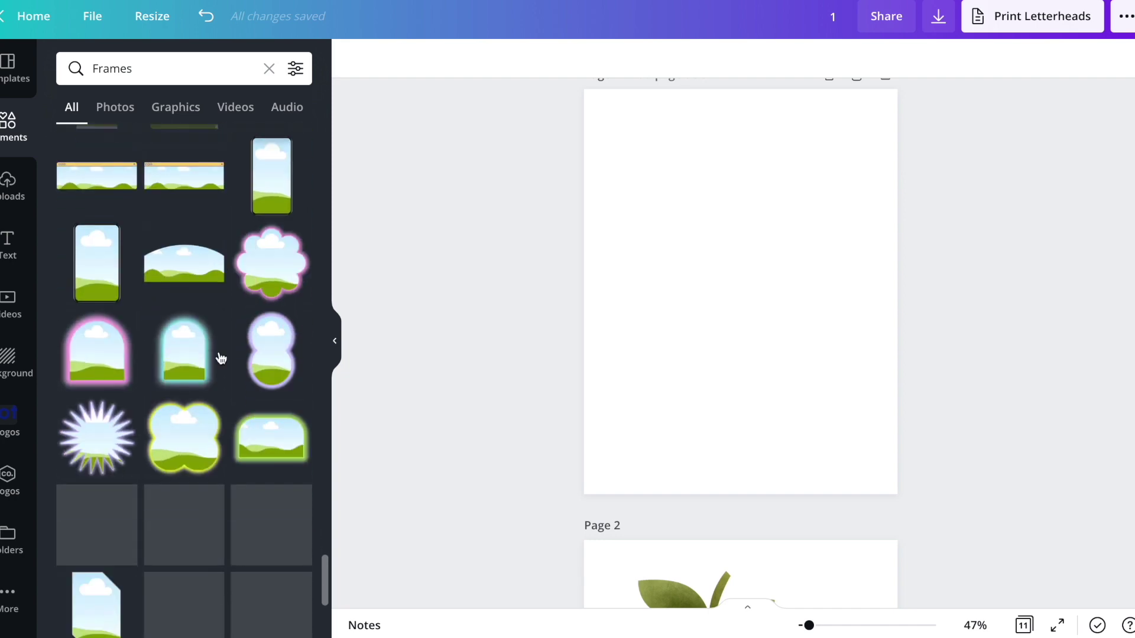
scroll(219, 358, "down", 8)
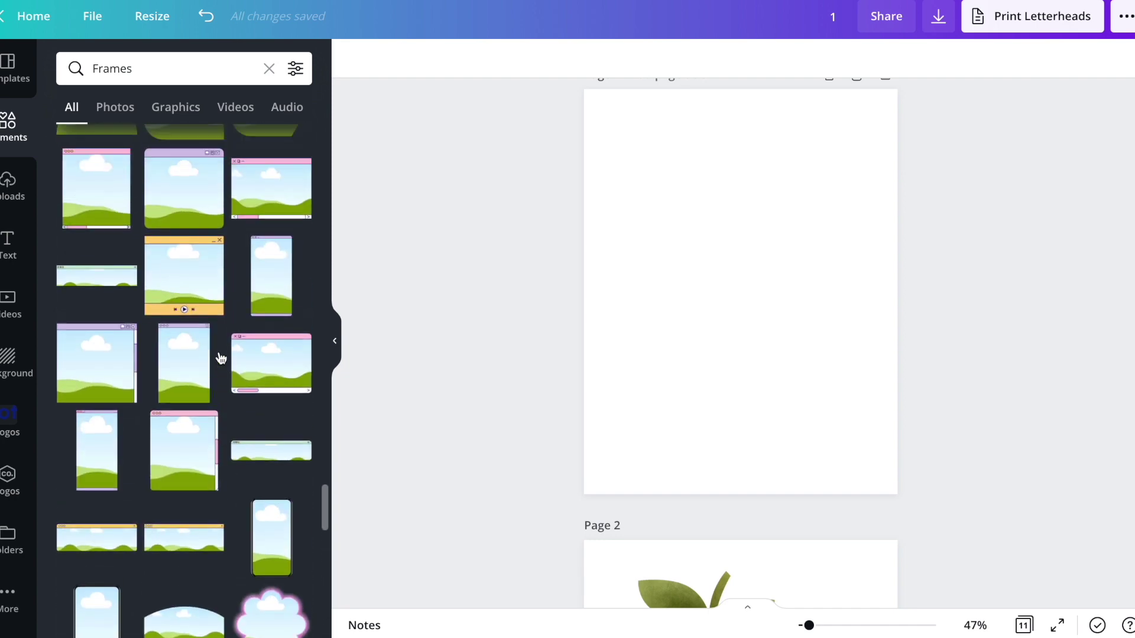
scroll(201, 286, "up", 5)
left_click(177, 325)
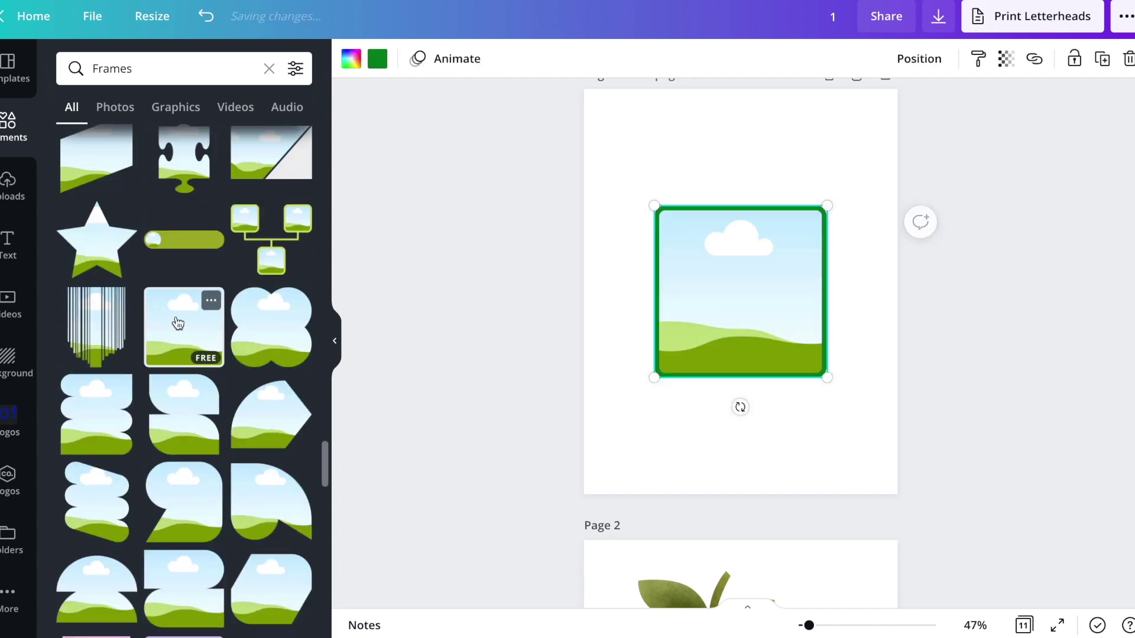
key("Delete")
- Add the portrait frame with rounded corners and a colored border to the blank first page
scroll(362, 319, "down", 5)
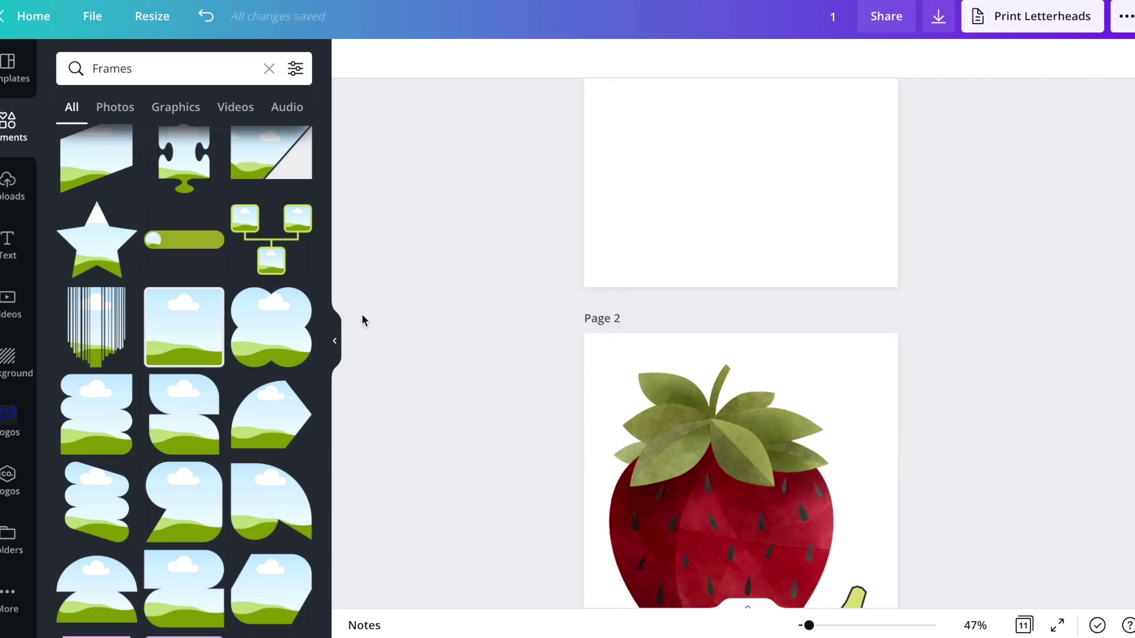
scroll(148, 370, "down", 8)
scroll(189, 517, "down", 5)
scroll(190, 517, "down", 5)
scroll(191, 353, "down", 10)
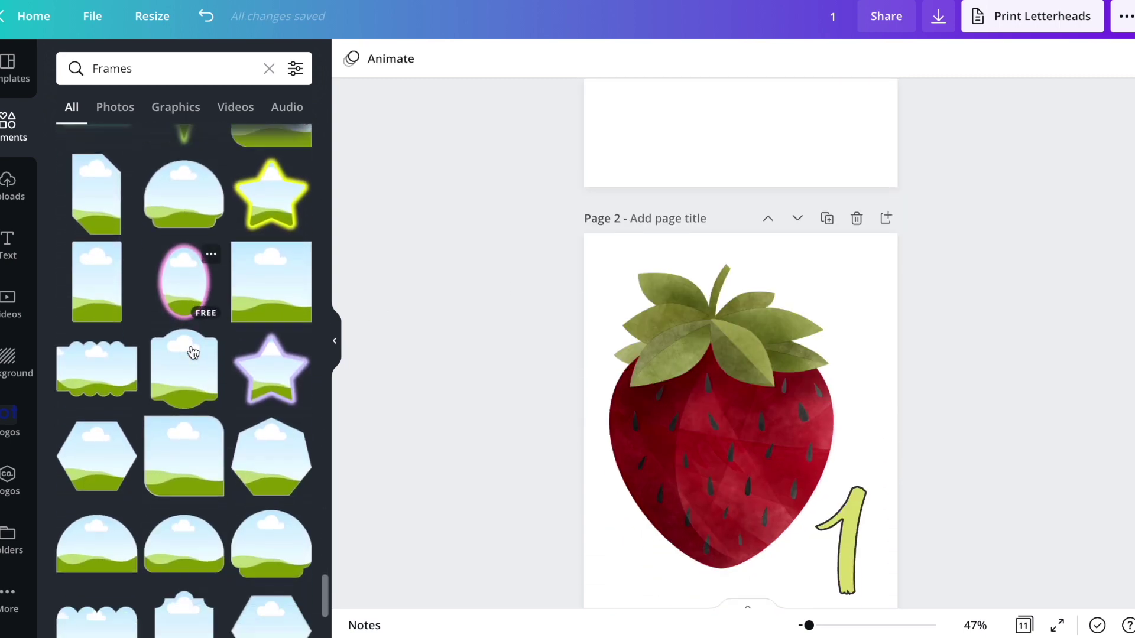
scroll(243, 427, "down", 15)
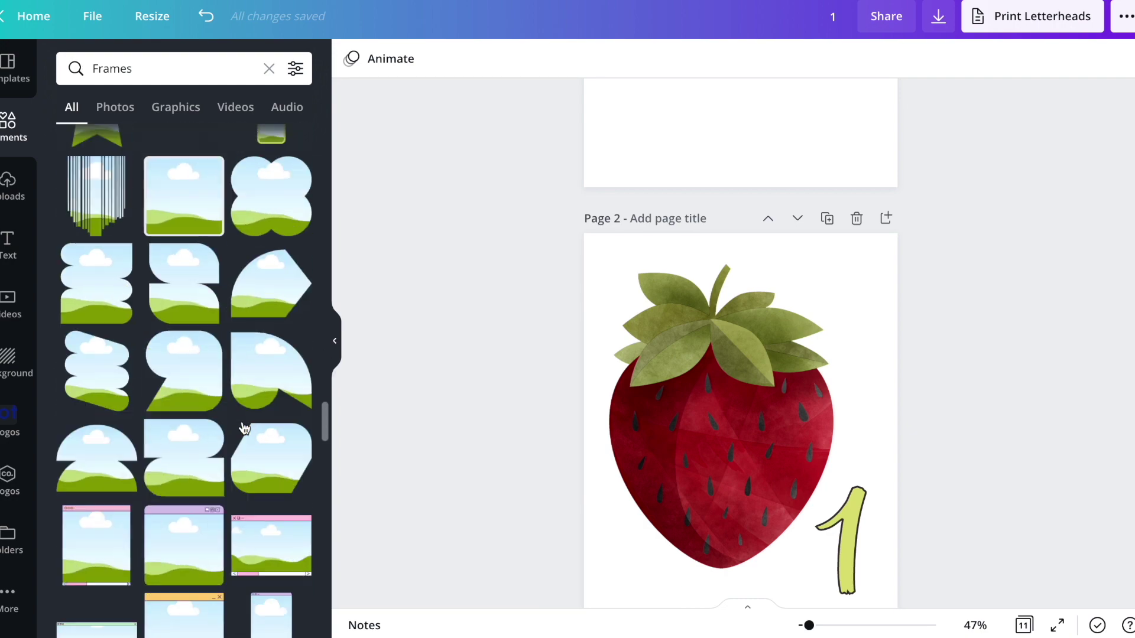
scroll(243, 427, "up", 10)
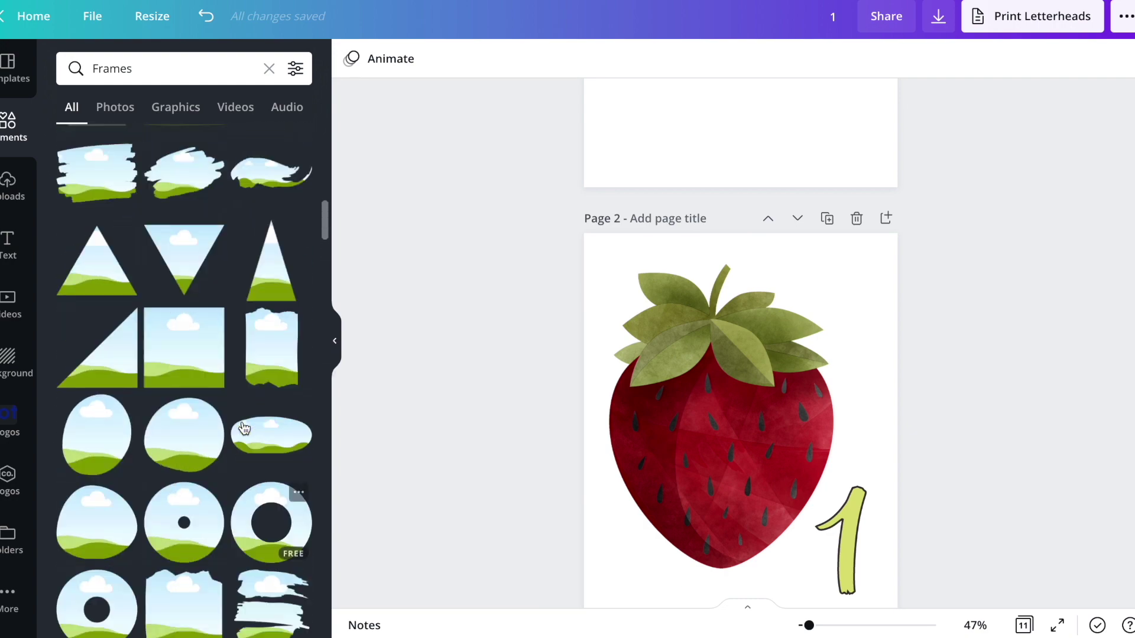
scroll(244, 427, "up", 5)
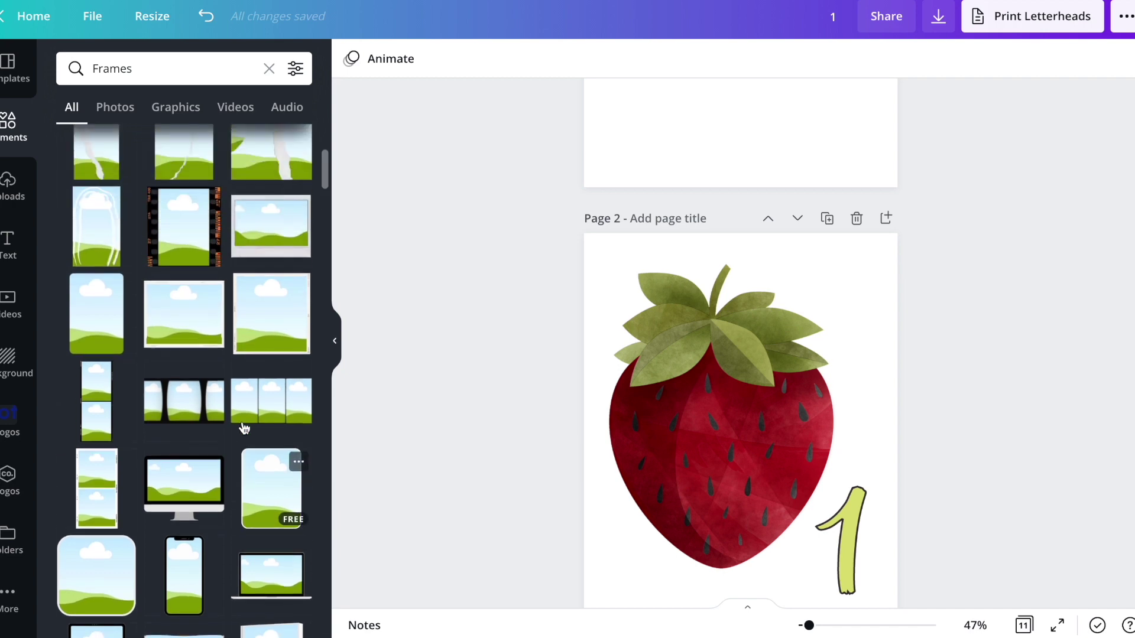
scroll(635, 287, "up", 5)
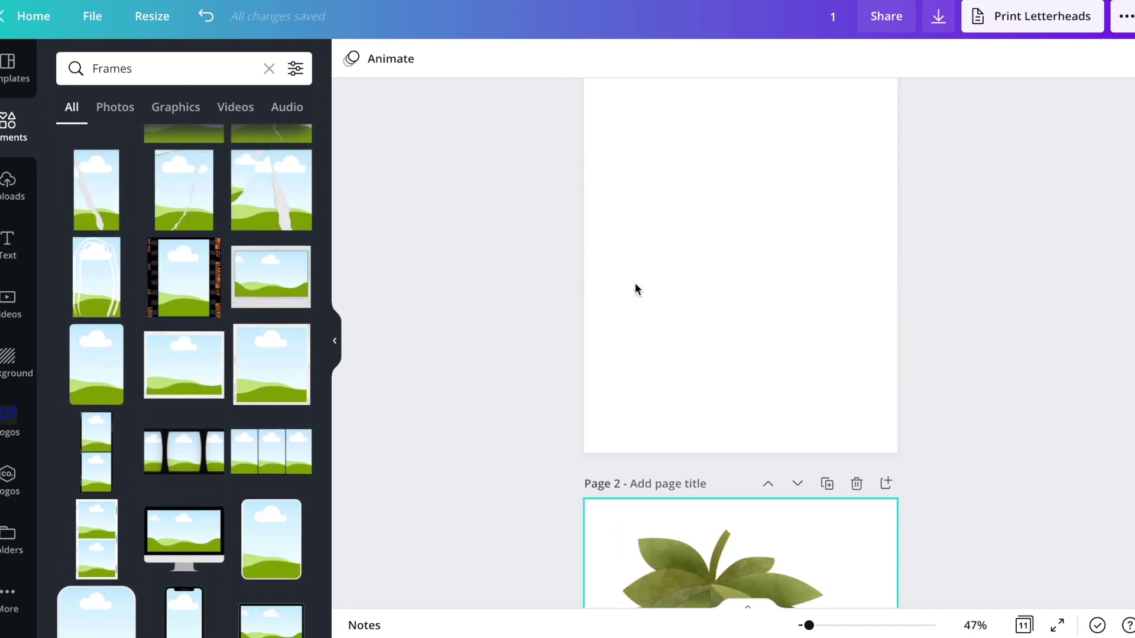
left_click(274, 535)
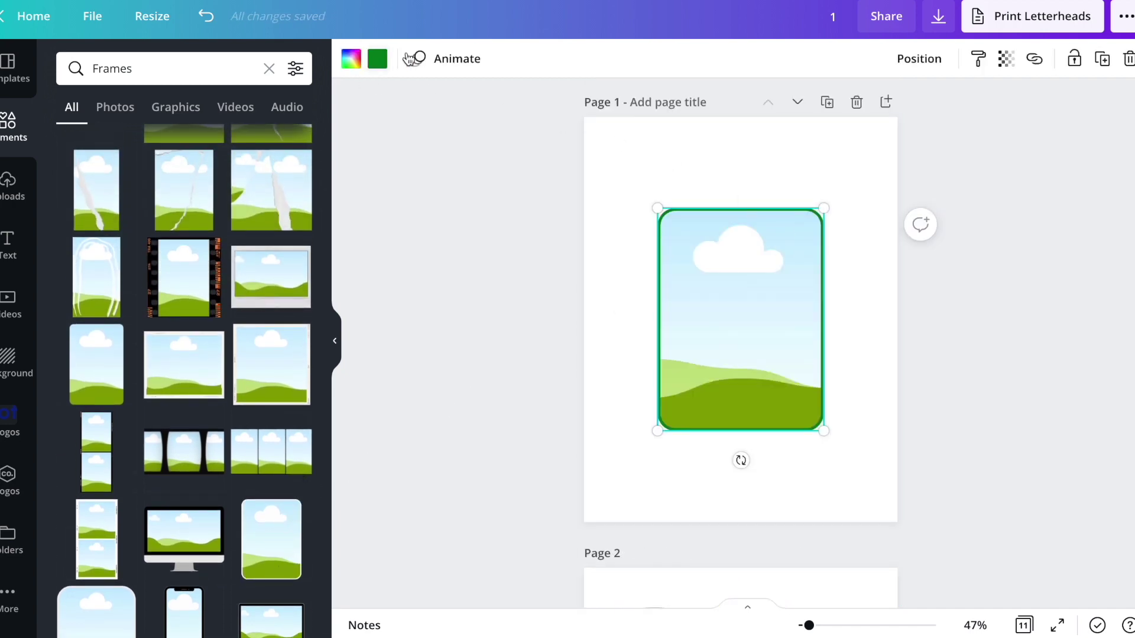
- Fill the frame with the number 1 strawberry card in page 1's upper-left corner, and place a duplicate beside it with the number 2 avocado card
left_click(8, 183)
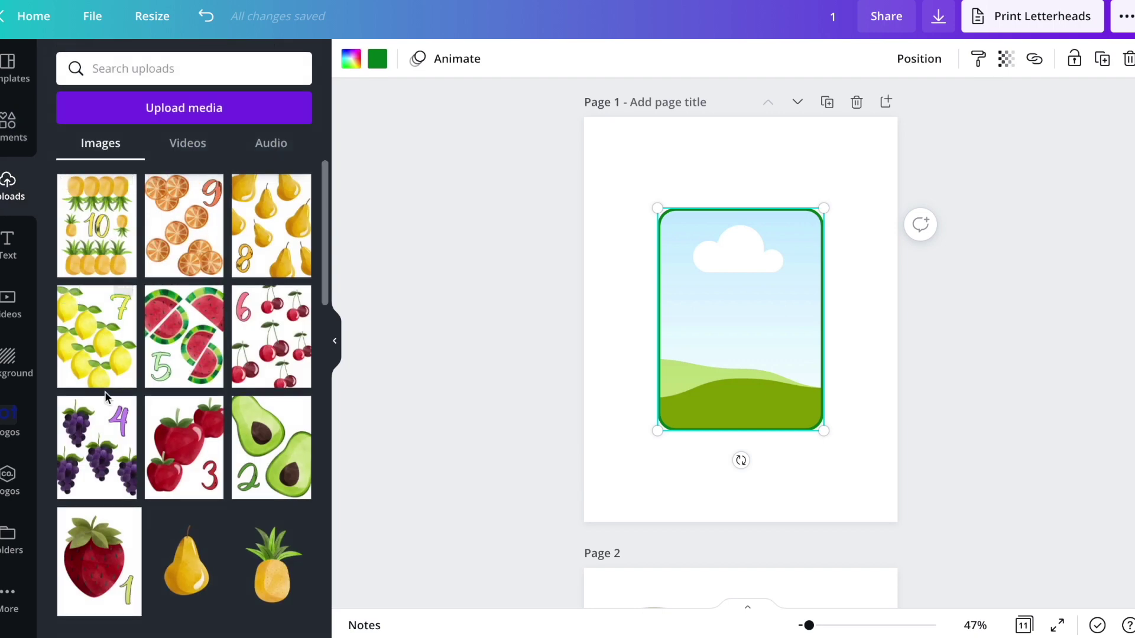
left_click_drag(87, 596, 916, 285)
key("ctrl+d")
left_click_drag(272, 447, 847, 230)
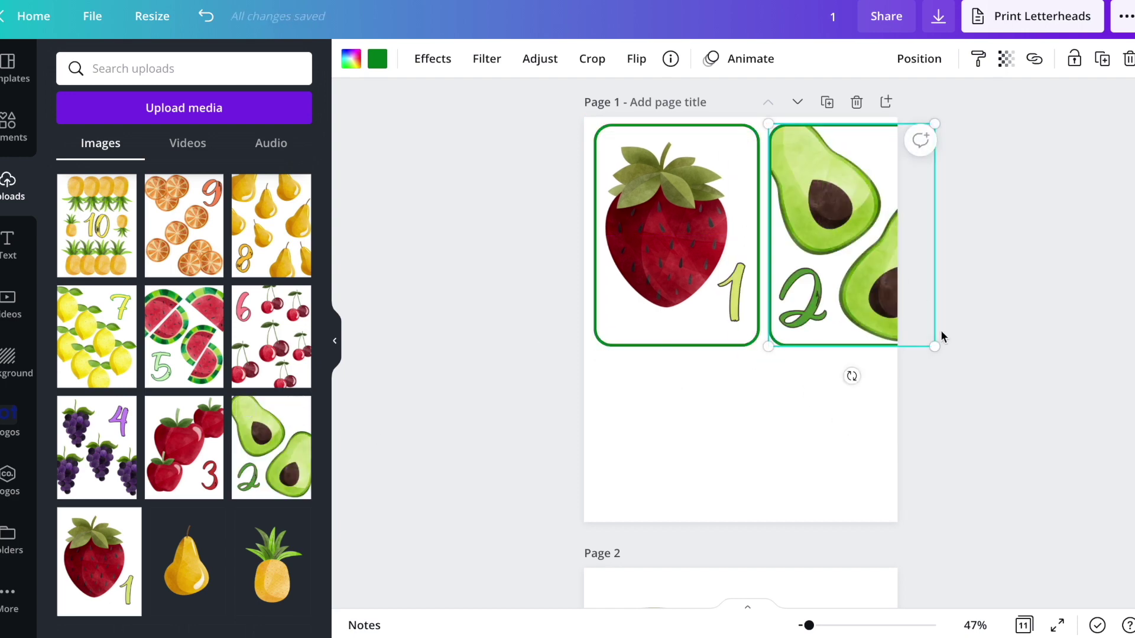
- Duplicate both framed cards into a second row and fill the copies with the number 3 apple and number 4 grape cards
left_click(891, 453)
left_click_drag(999, 301, 557, 253)
key("ctrl+d")
left_click_drag(851, 239, 843, 457)
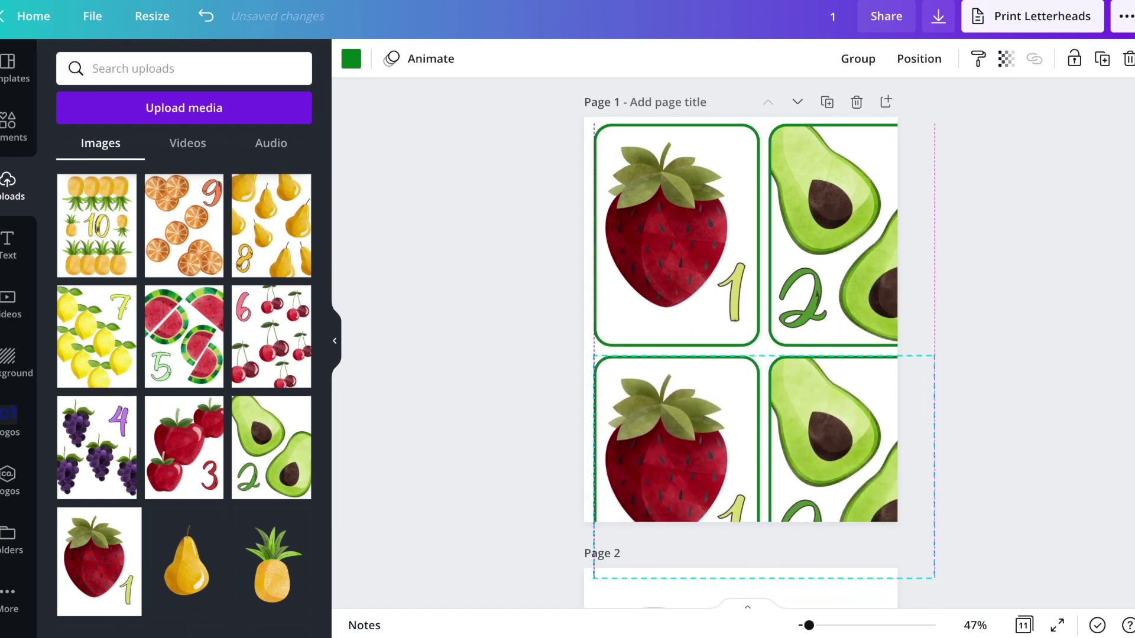
left_click(428, 321)
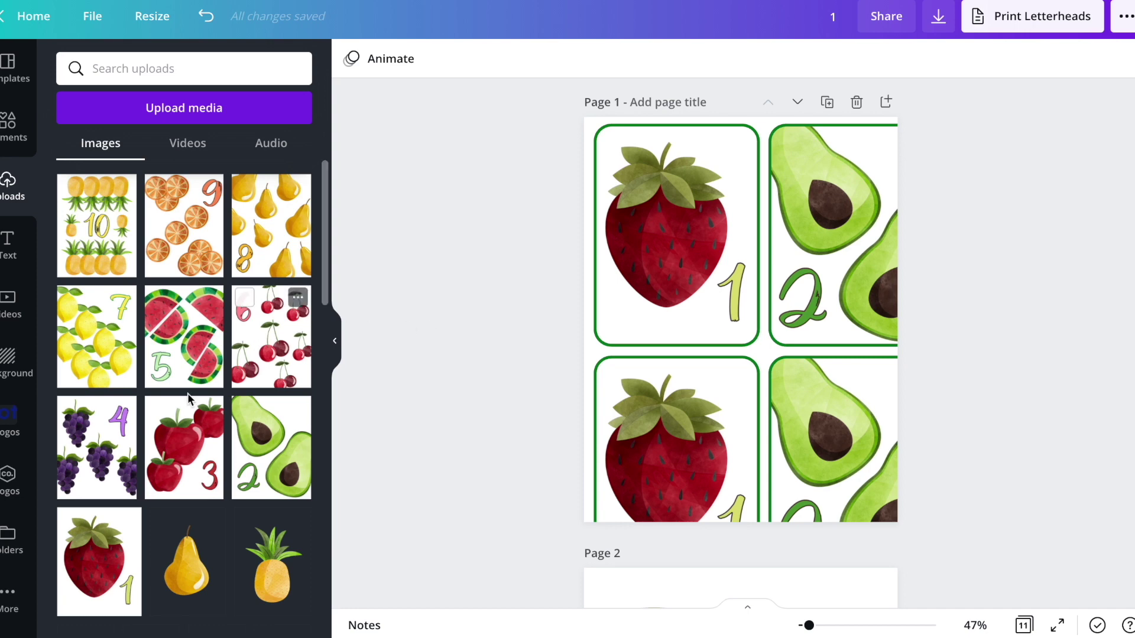
left_click_drag(180, 440, 612, 426)
left_click_drag(98, 449, 807, 472)
- Scale the four framed cards down together to fit page 1 and center them on the page
left_click_drag(1019, 516, 609, 195)
left_click_drag(939, 582, 885, 514)
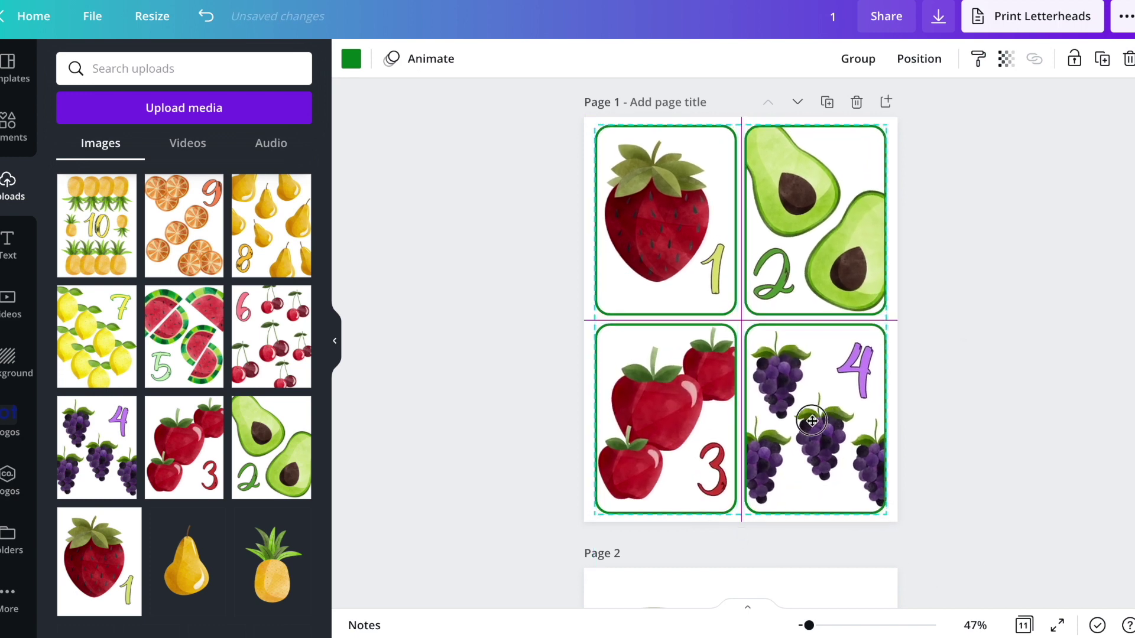
left_click(962, 355)
- Duplicate page 1 and replace the copy's images with the number 5, 6, 7 and 8 cards
left_click(827, 103)
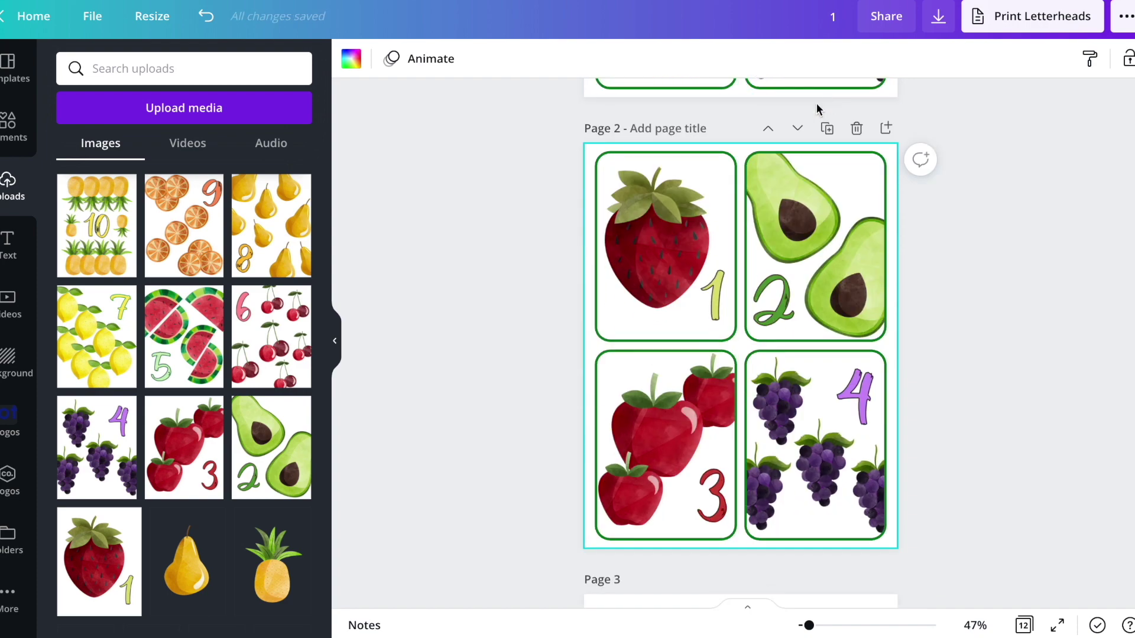
left_click_drag(175, 335, 587, 309)
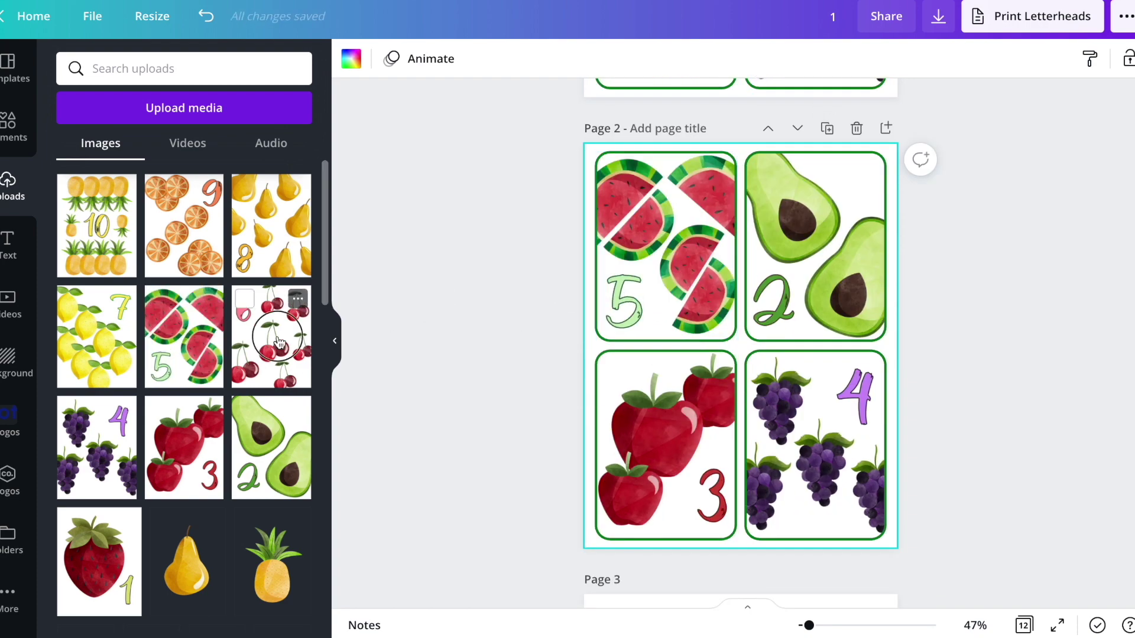
left_click_drag(260, 328, 769, 311)
left_click_drag(97, 337, 684, 455)
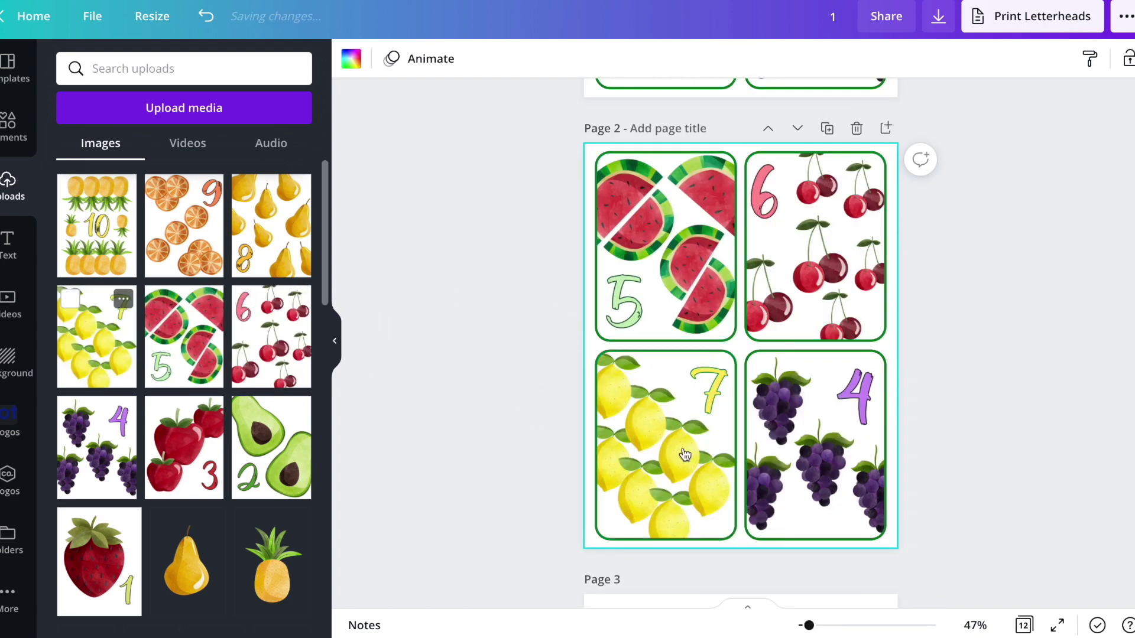
left_click_drag(264, 247, 768, 438)
- Duplicate page 2 and replace the copy's two upper images with the number 9 and 10 cards
left_click(827, 128)
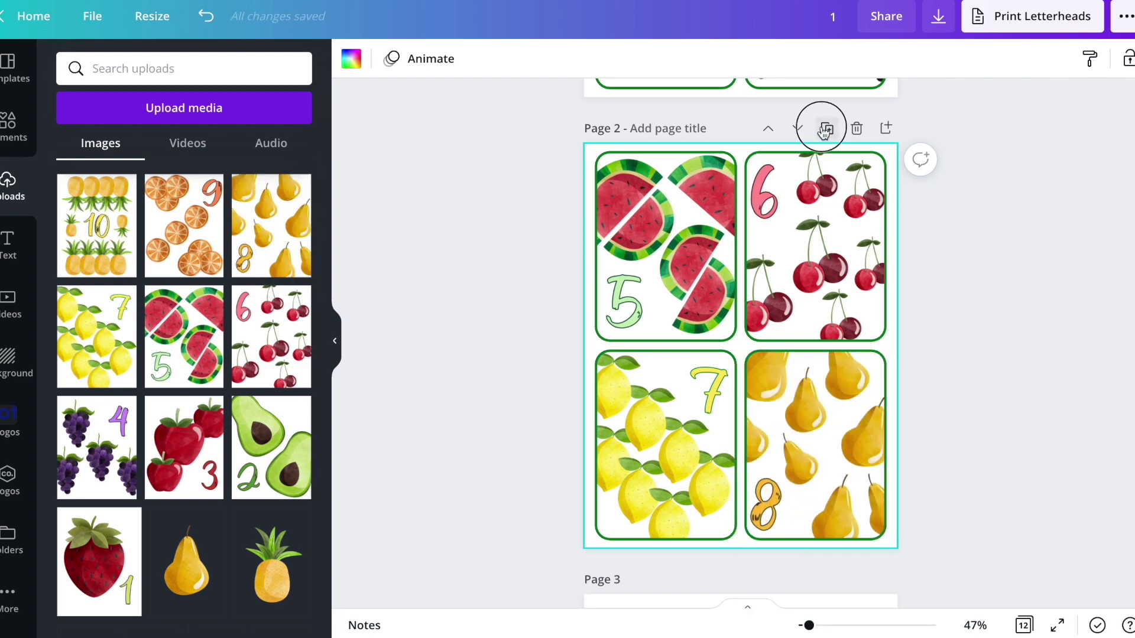
left_click_drag(200, 228, 615, 248)
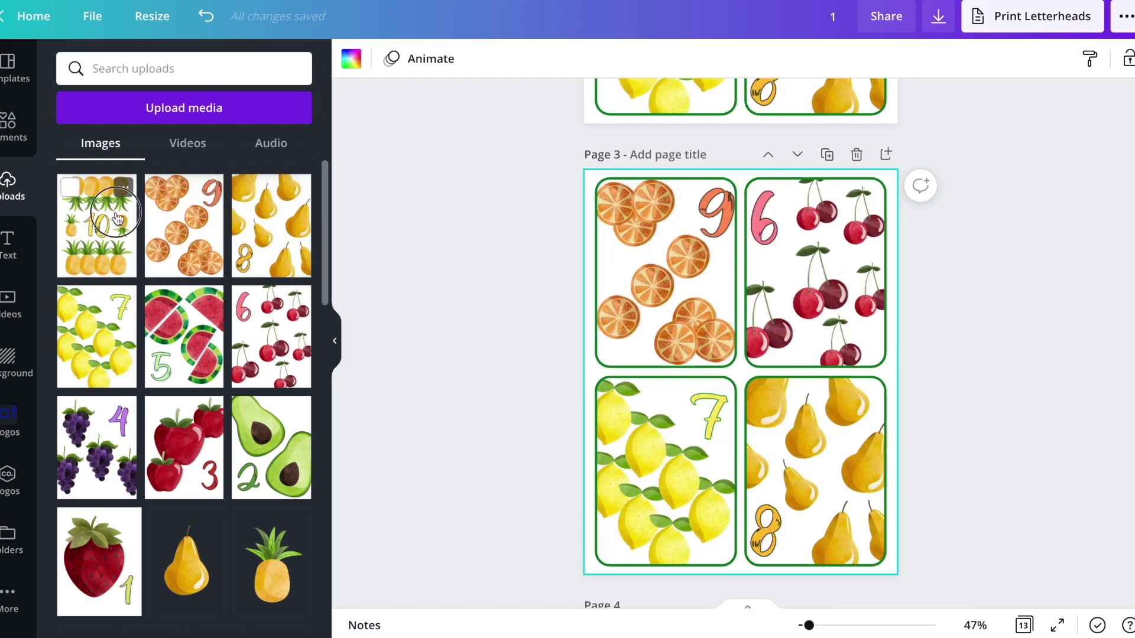
left_click_drag(97, 201, 824, 254)
- Delete the number 7 and 8 cards together with their frames from page 3
left_click(836, 470)
key("Delete")
left_click(644, 476)
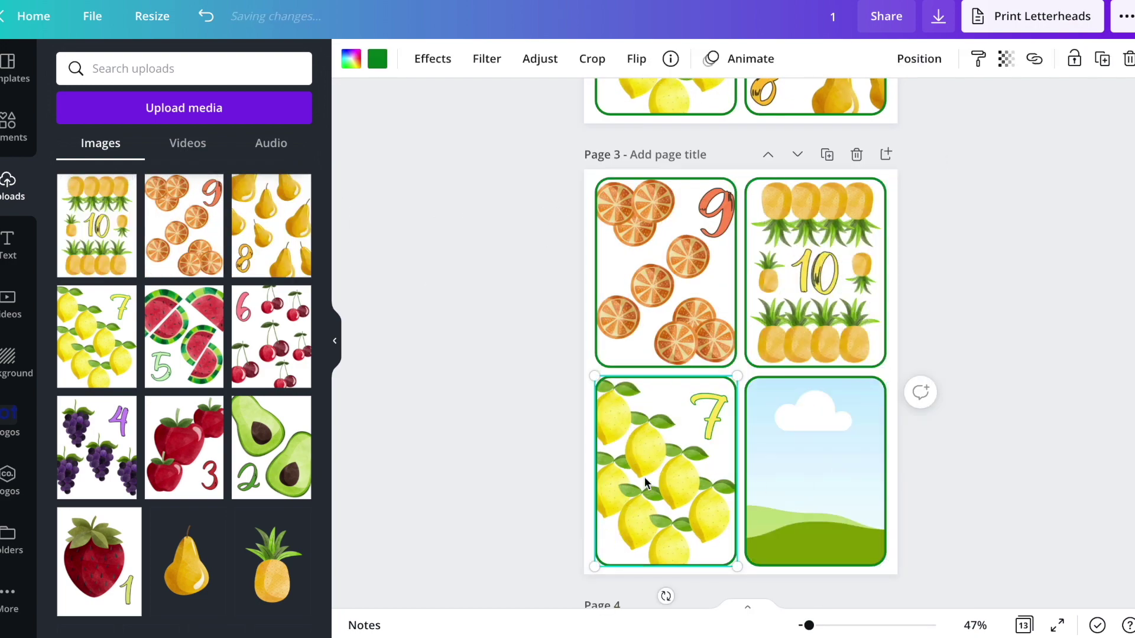
key("Delete")
left_click(754, 477)
key("Delete")
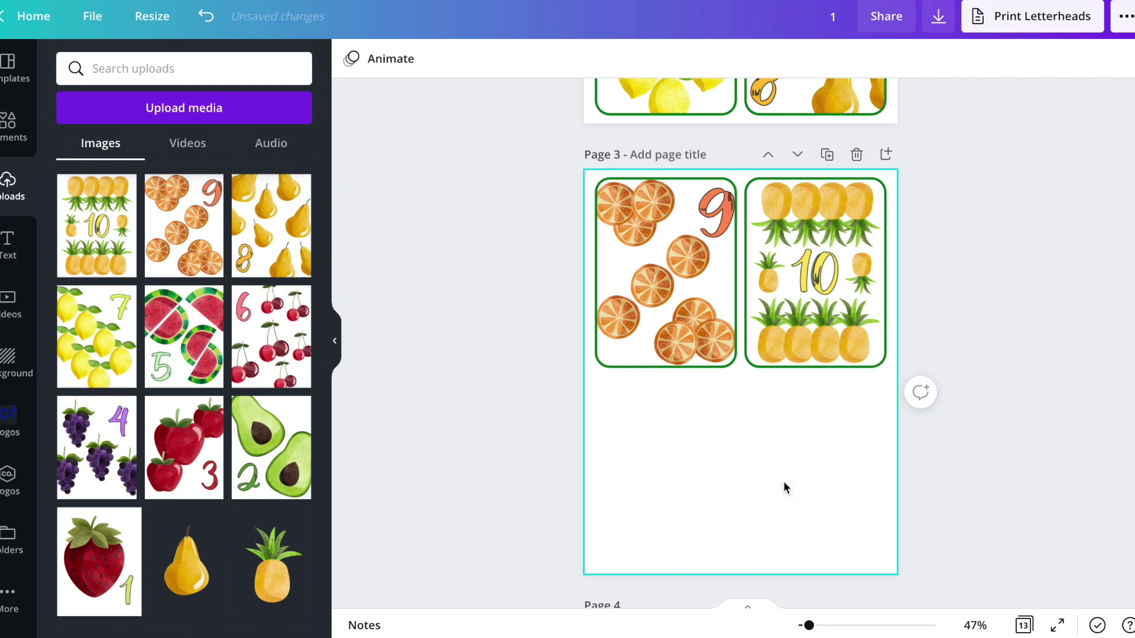
- Recolor the borders of all four frames on page 1 with the dark brown from the strawberry's photo colors
scroll(671, 292, "up", 10)
left_click(665, 290)
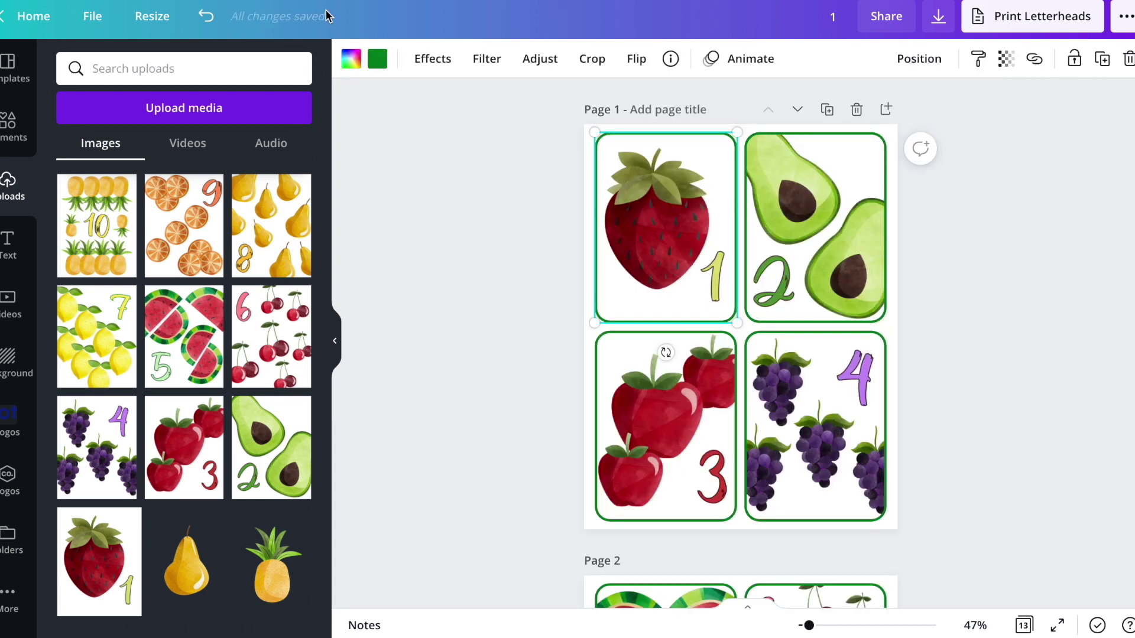
left_click(378, 59)
left_click(292, 371)
left_click(851, 284)
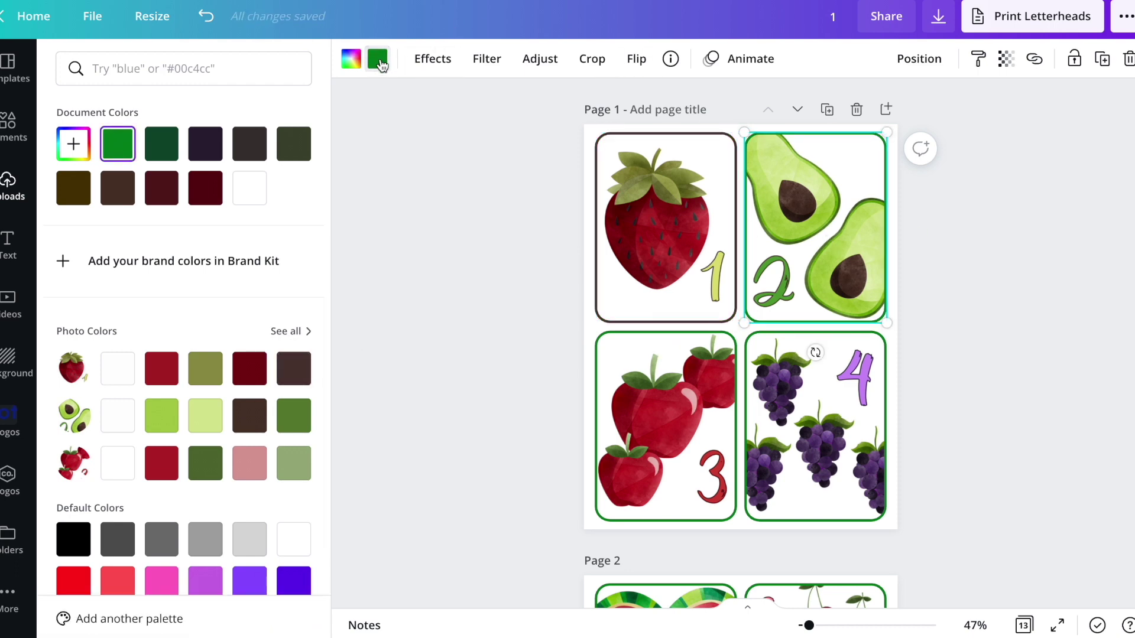
left_click(381, 60)
left_click(376, 59)
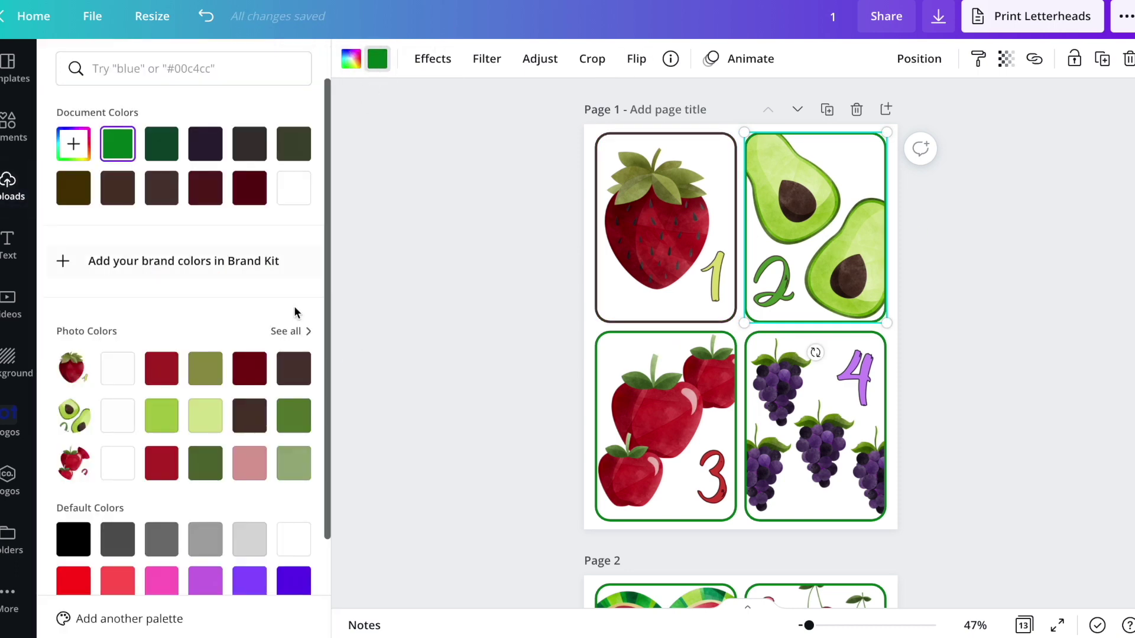
left_click(293, 370)
left_click(665, 426)
left_click(293, 370)
left_click(833, 442)
left_click(293, 370)
- Recolor the borders of all four frames on page 2 with the dark olive brown from the document colors
scroll(659, 400, "down", 5)
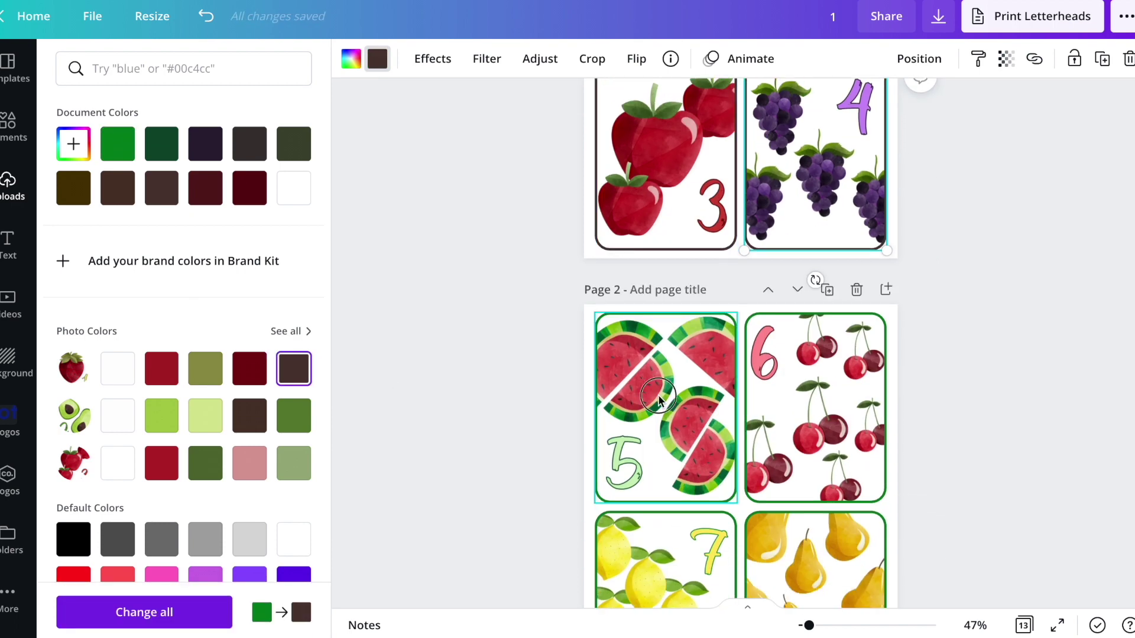
left_click(659, 400)
left_click(205, 188)
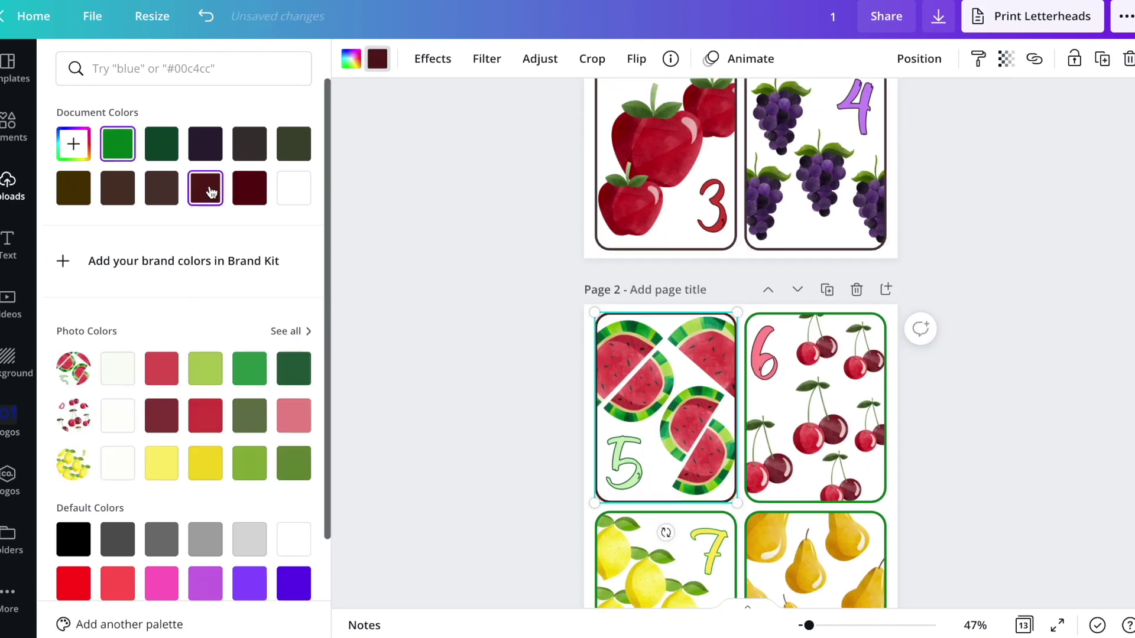
left_click(73, 188)
left_click(819, 424)
left_click(74, 188)
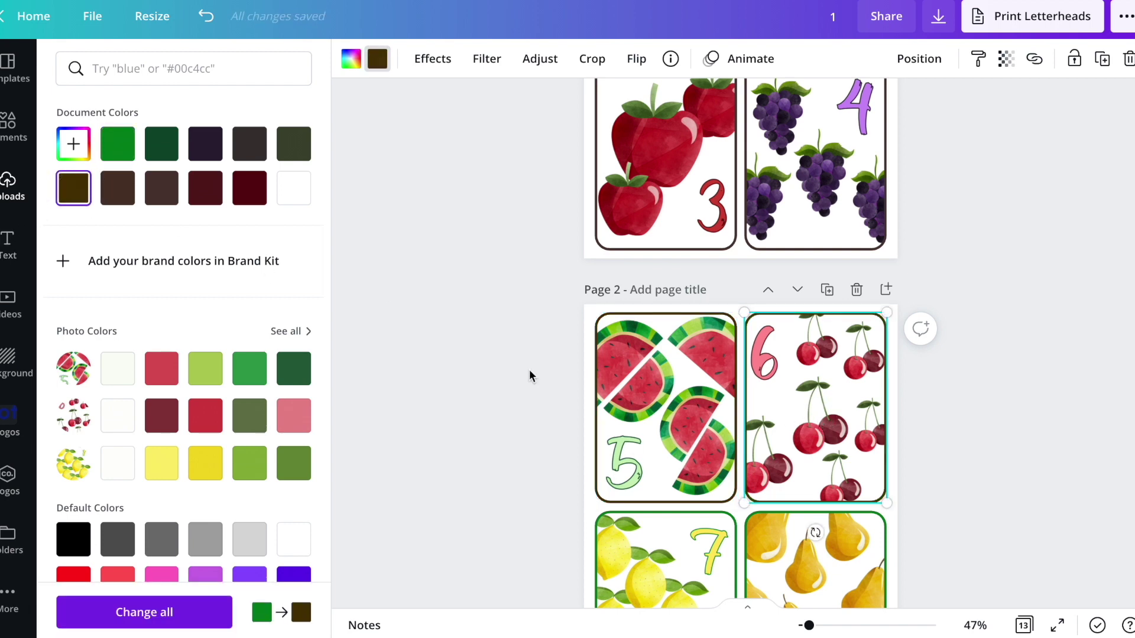
scroll(384, 307, "down", 2)
left_click(665, 485)
left_click(73, 188)
left_click(849, 488)
left_click(73, 188)
- Recolor the borders of the number 9 and 10 frames on page 3 with the same dark olive brown
scroll(644, 412, "down", 2)
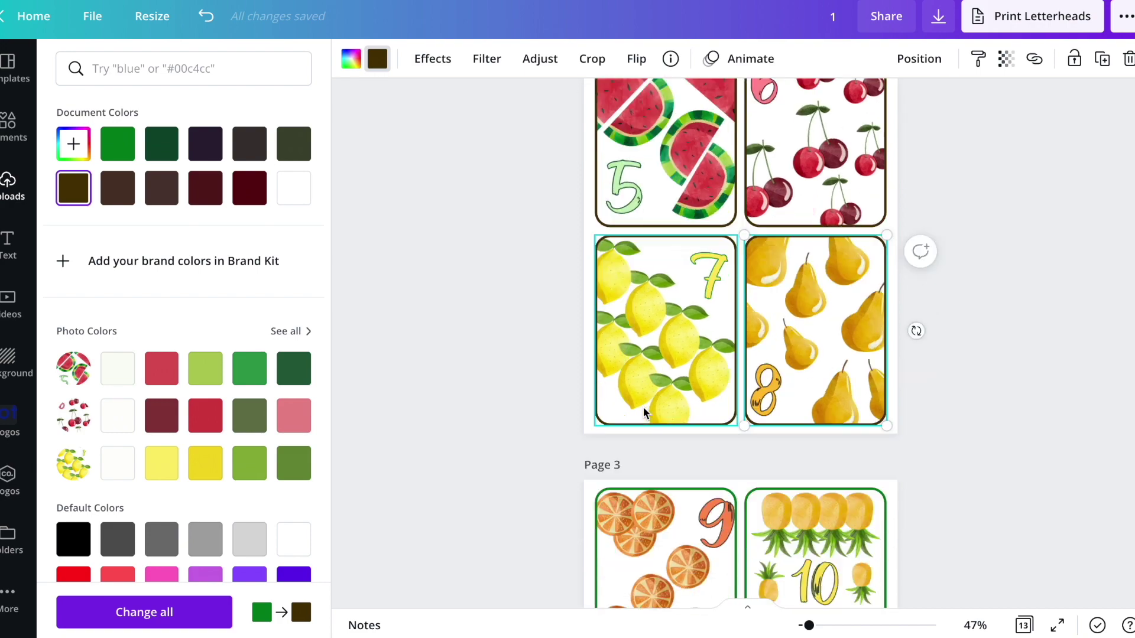
scroll(644, 412, "down", 2)
left_click(662, 467)
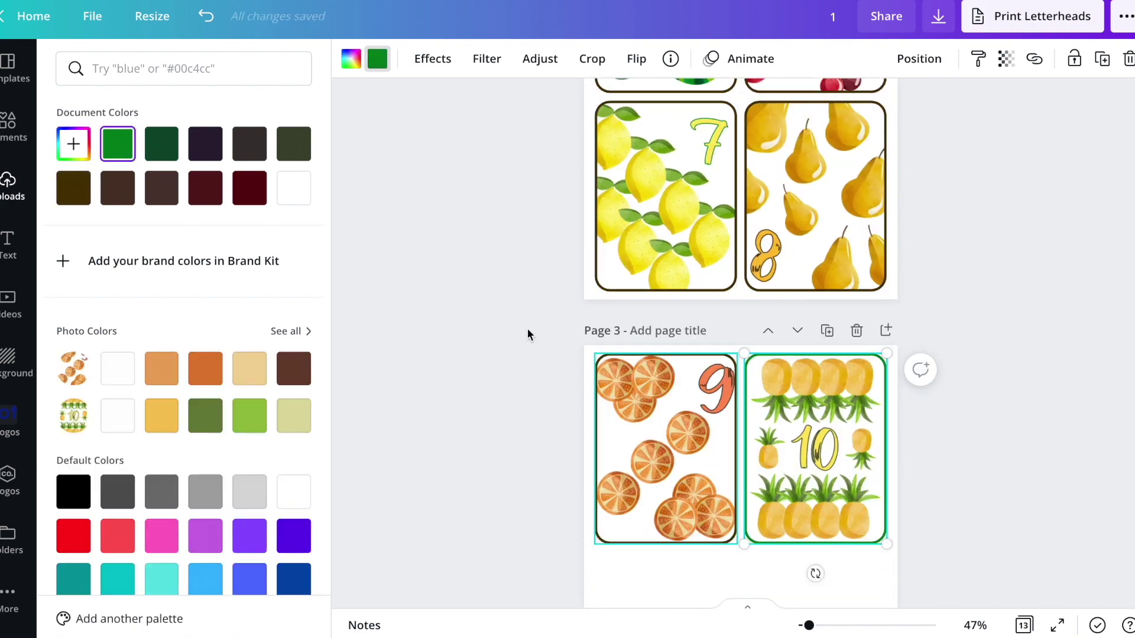
left_click(74, 188)
key("Escape")
scroll(545, 452, "up", 5)
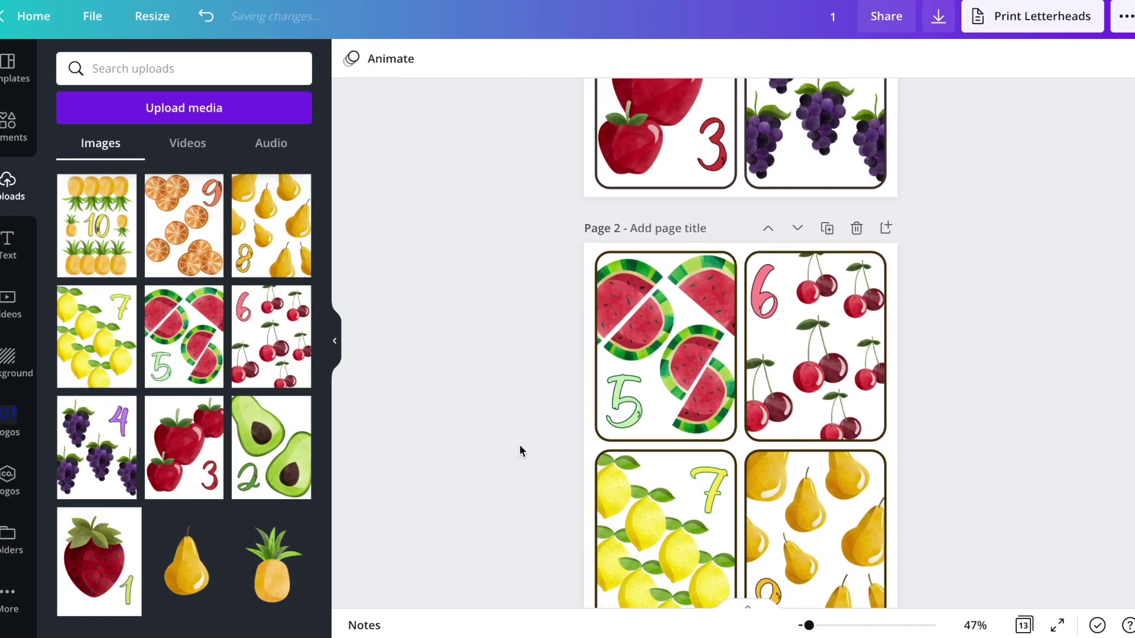
scroll(520, 449, "down", 5)
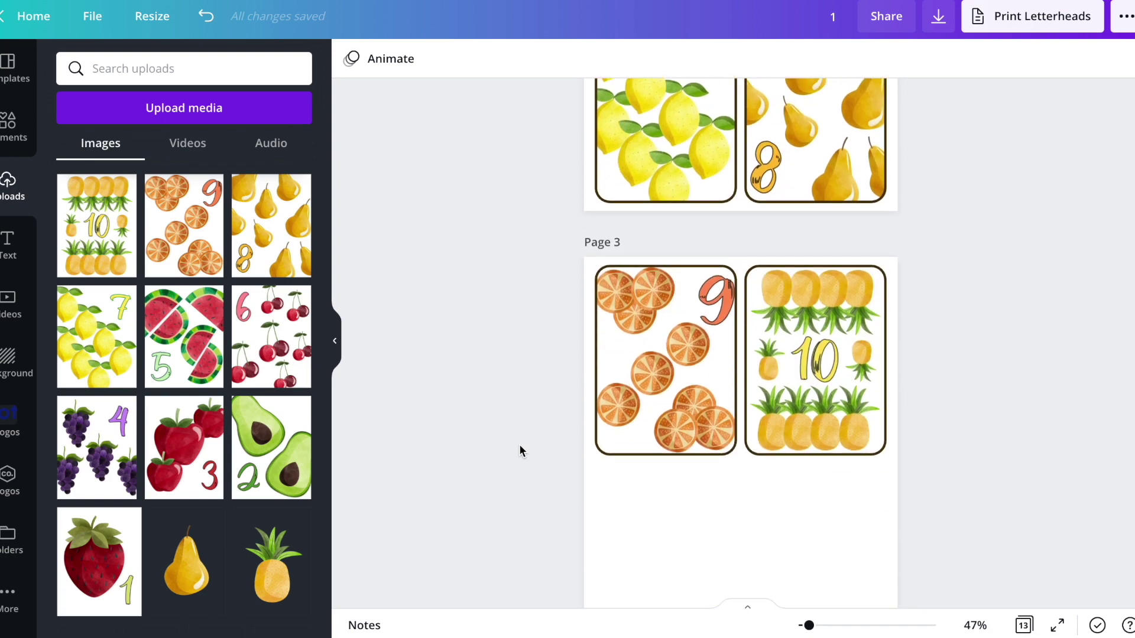
- Review the framed card layouts on pages 1 to 3 and the full-page cards that follow them
scroll(520, 448, "up", 6)
scroll(520, 447, "down", 1)
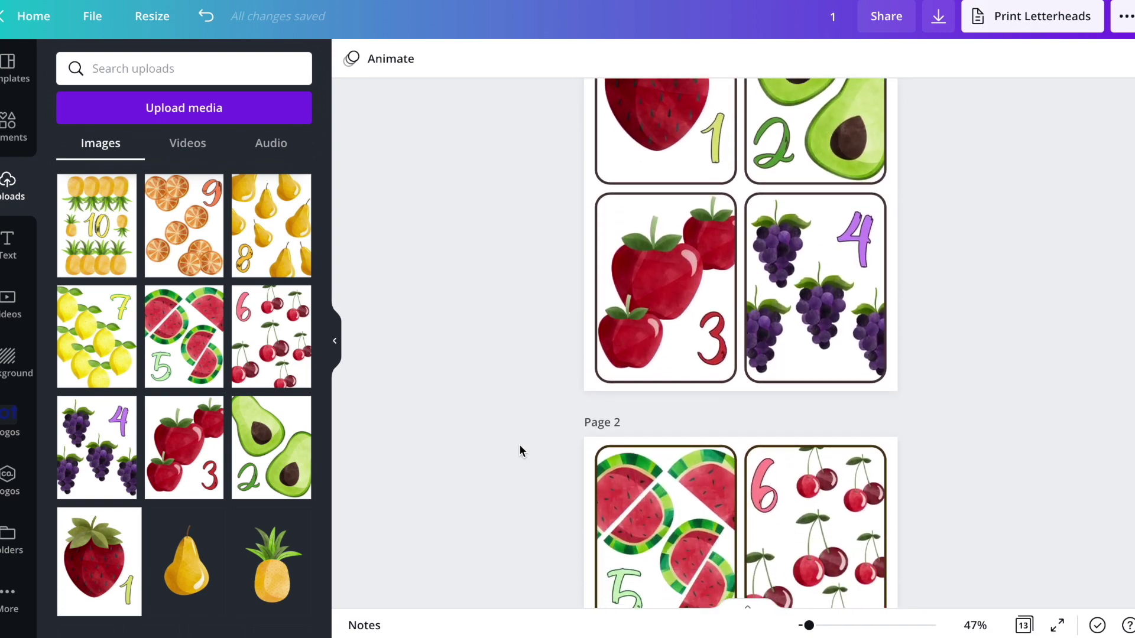
scroll(519, 445, "down", 15)
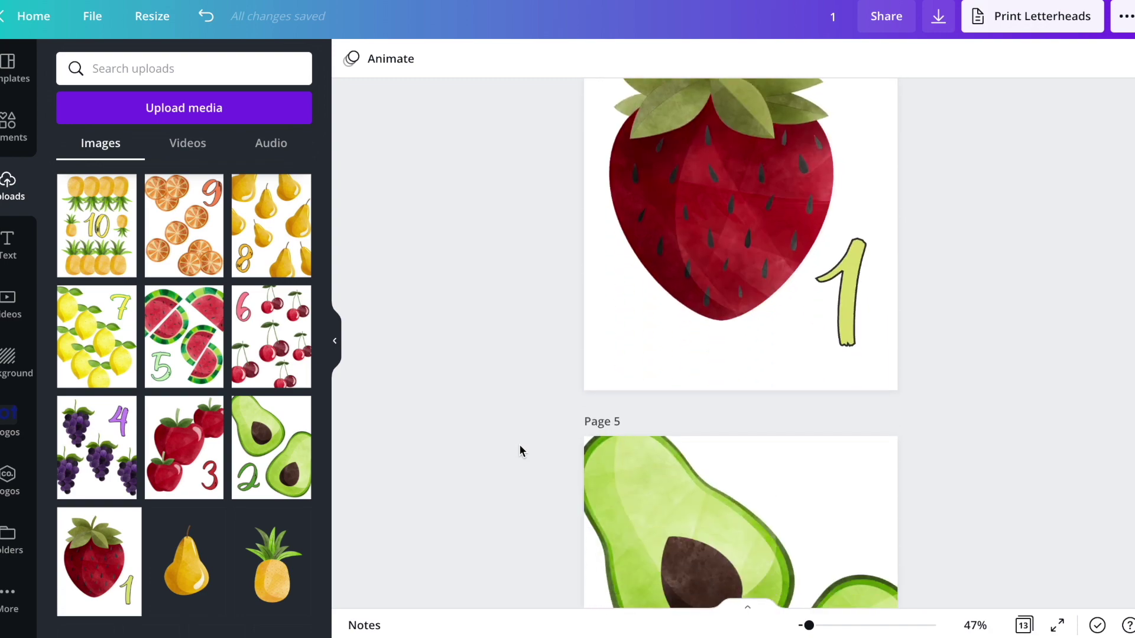
scroll(518, 445, "up", 10)
scroll(519, 445, "up", 10)
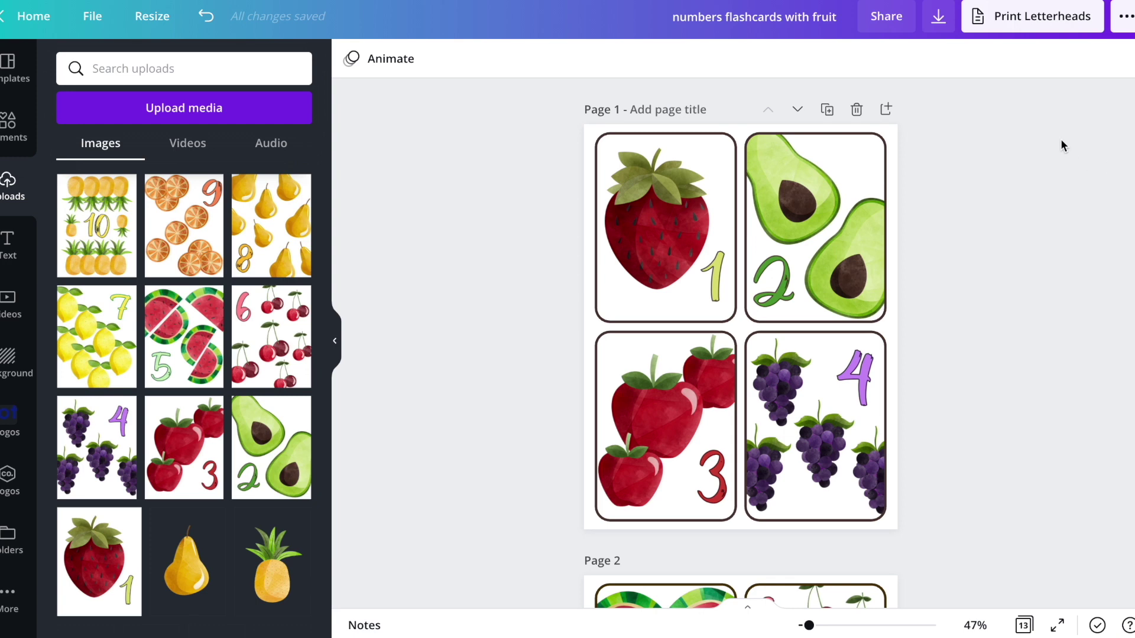
- Examine the download options for file type and page selection against the card pages, without downloading the design
left_click(940, 18)
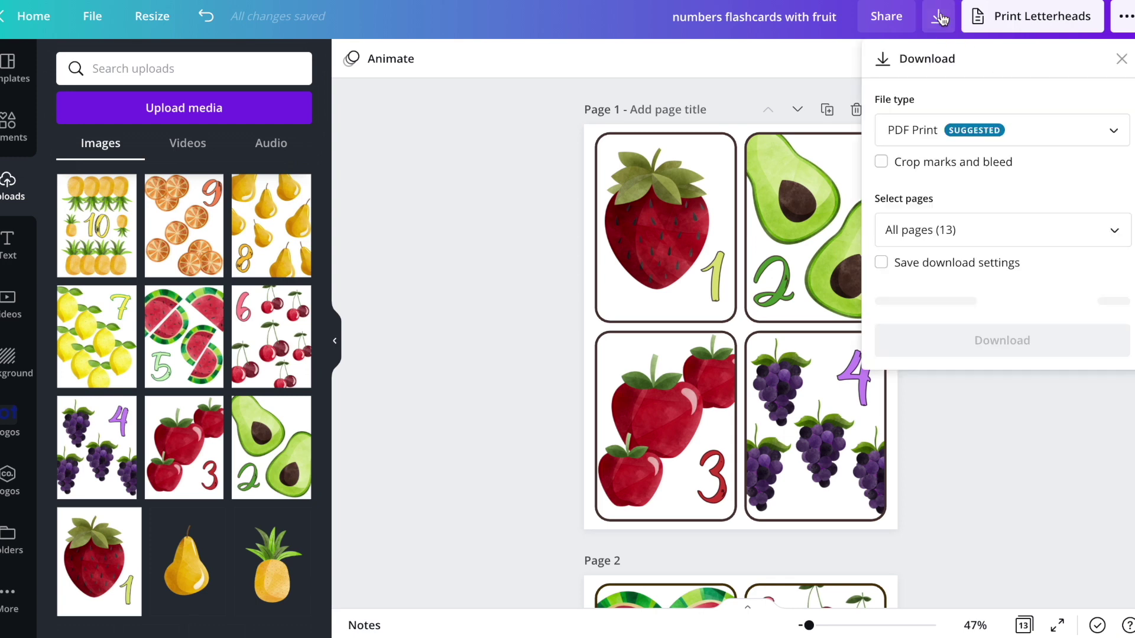
left_click(937, 135)
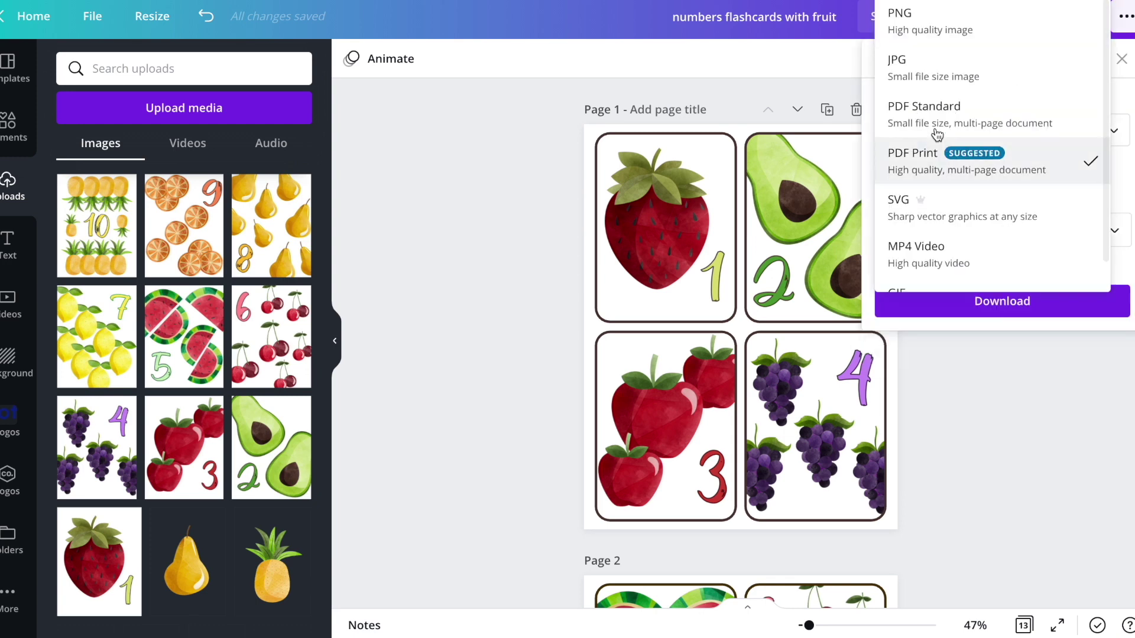
scroll(560, 200, "down", 2)
scroll(560, 204, "down", 15)
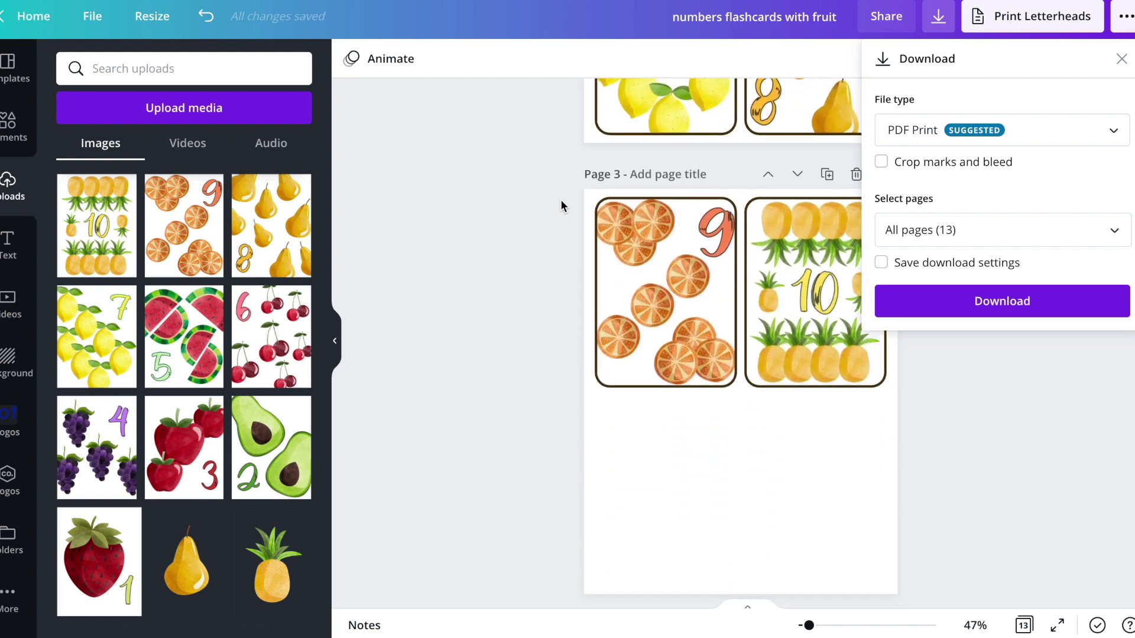
scroll(561, 204, "down", 20)
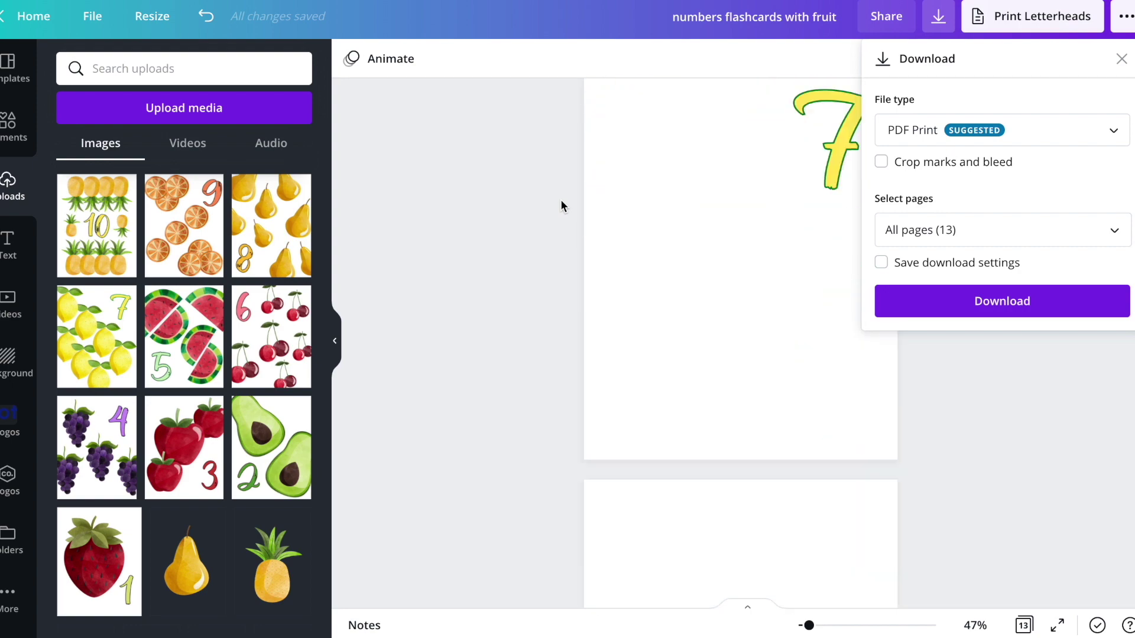
scroll(561, 204, "up", 15)
scroll(560, 200, "up", 20)
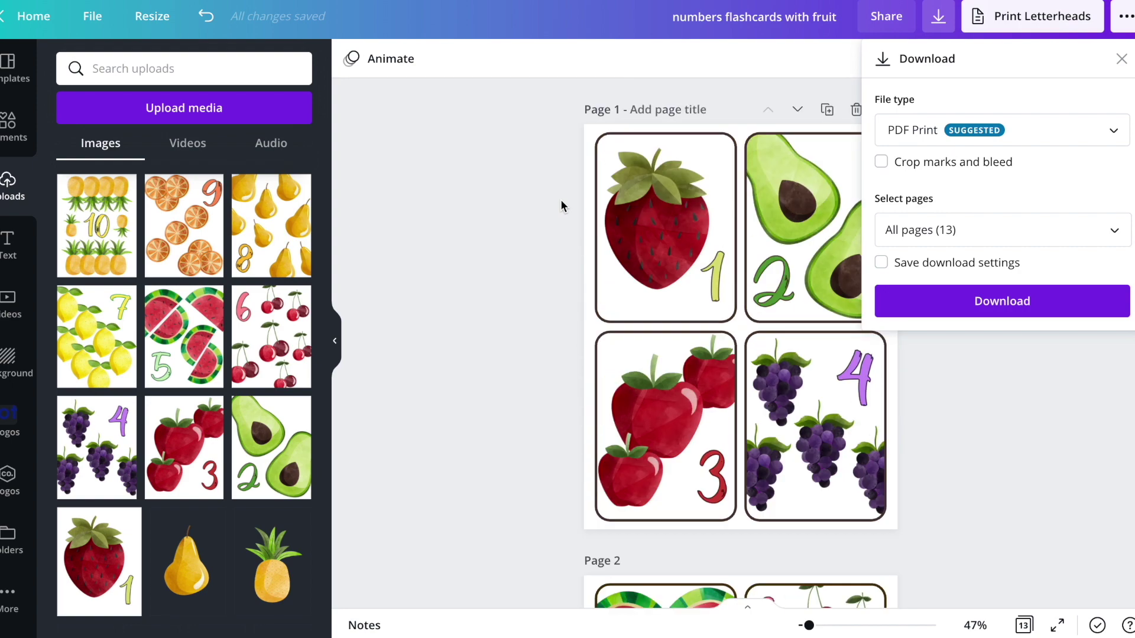
left_click(480, 229)
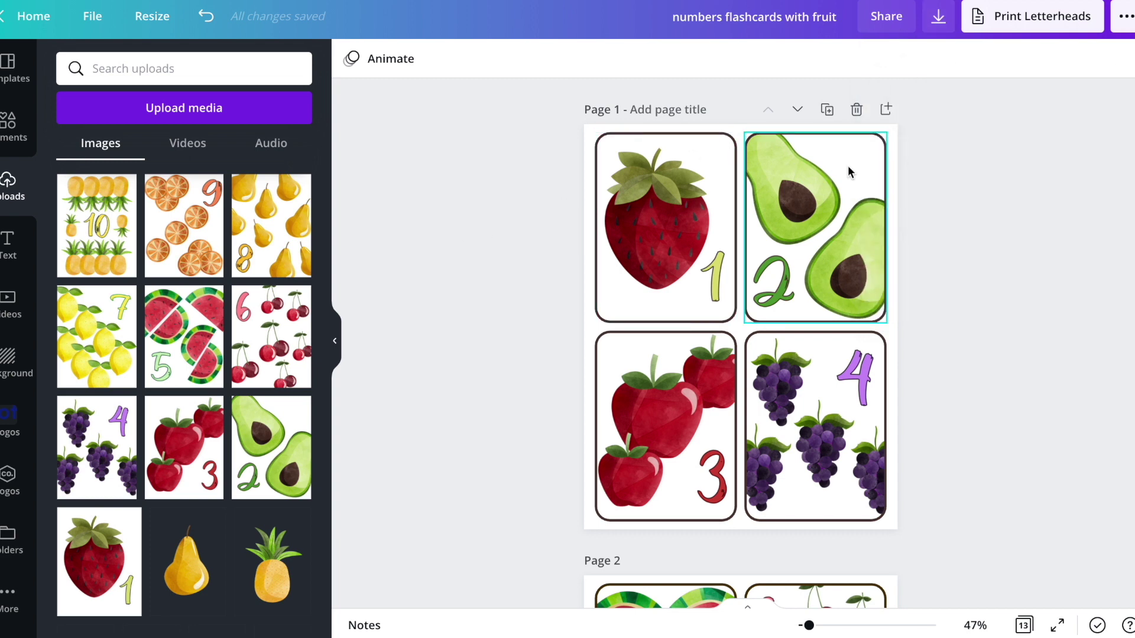
left_click(938, 16)
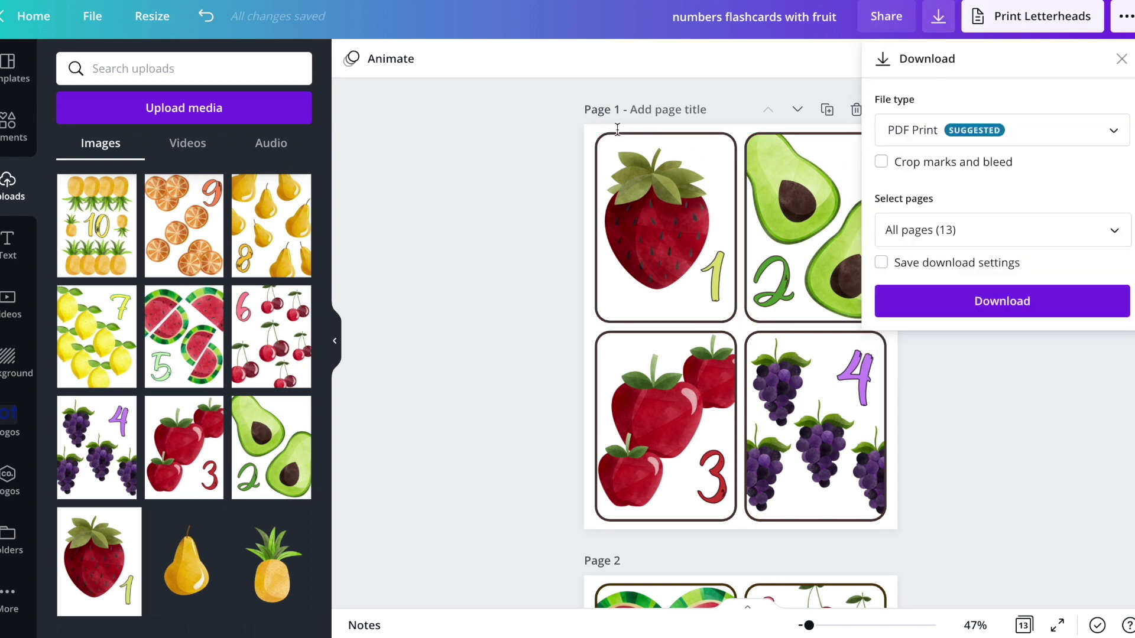
left_click(496, 193)
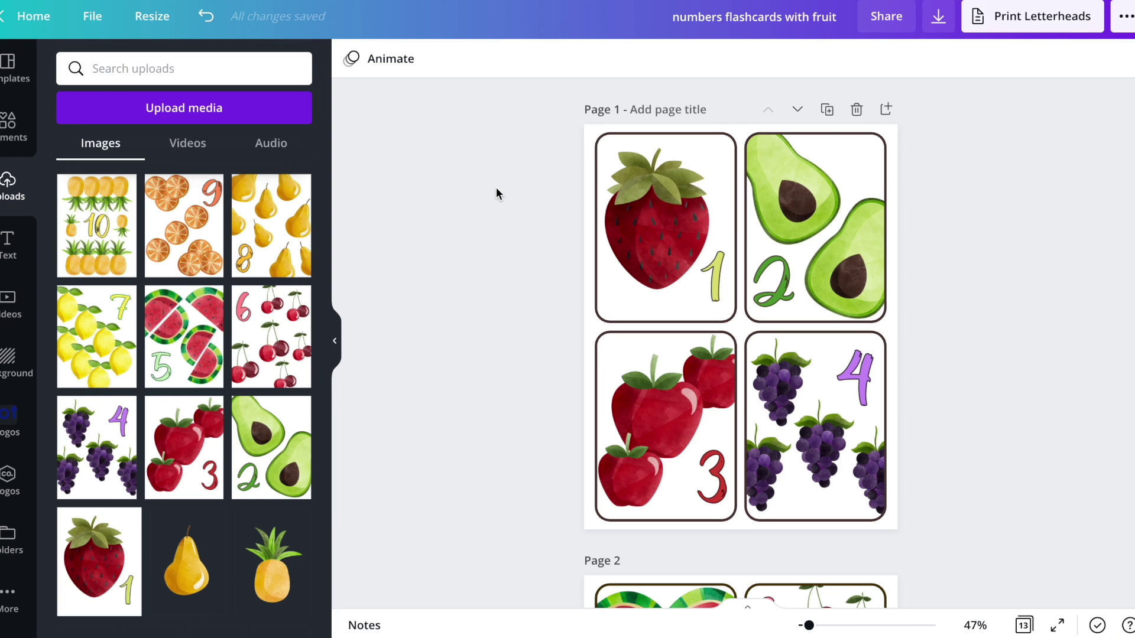
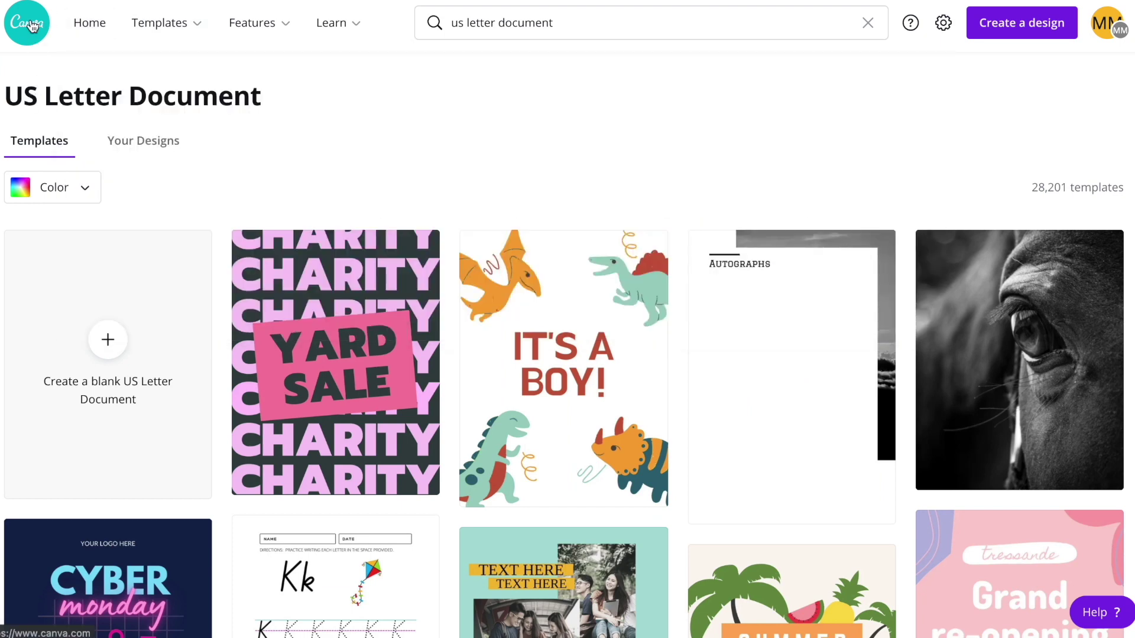
- Create a new blank custom-size design of 2454 × 2020 px
left_click(31, 26)
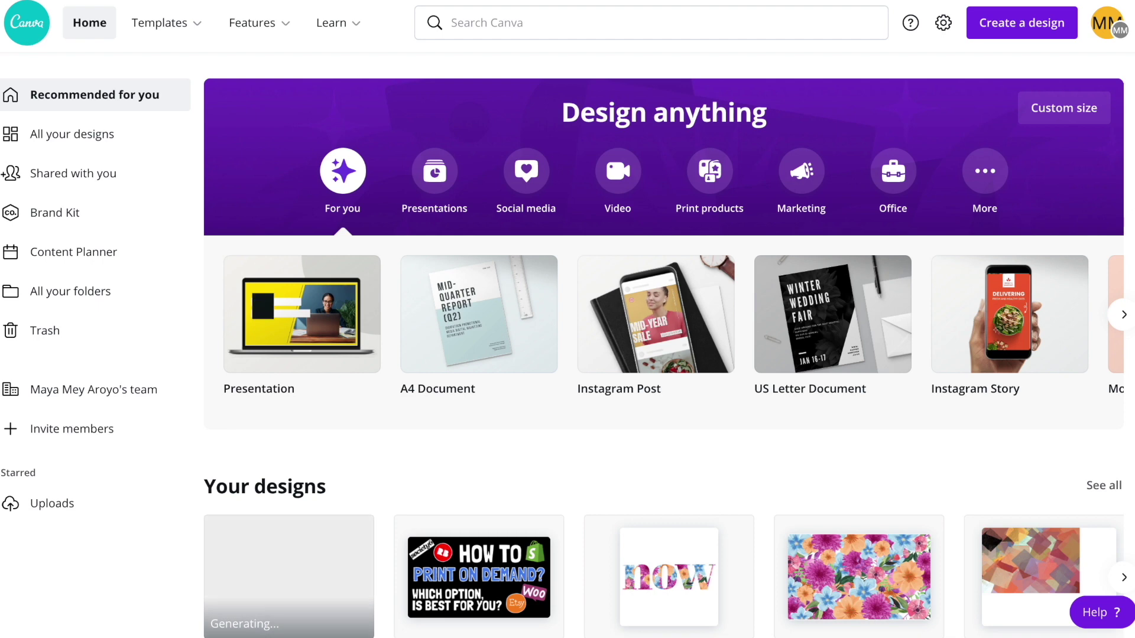
left_click(1022, 23)
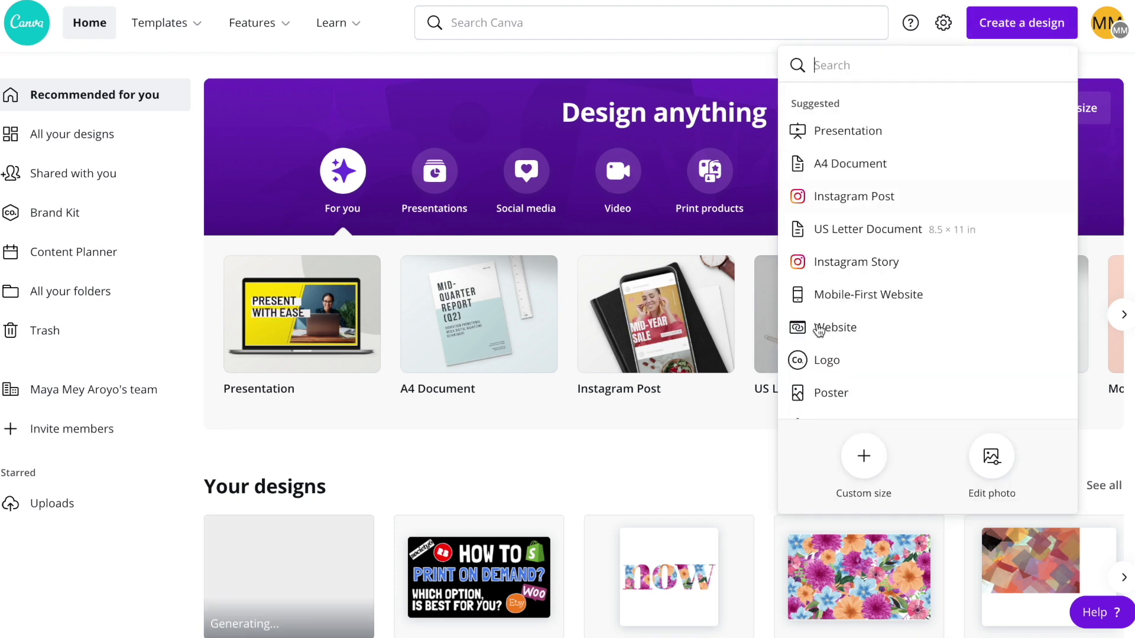
left_click(867, 494)
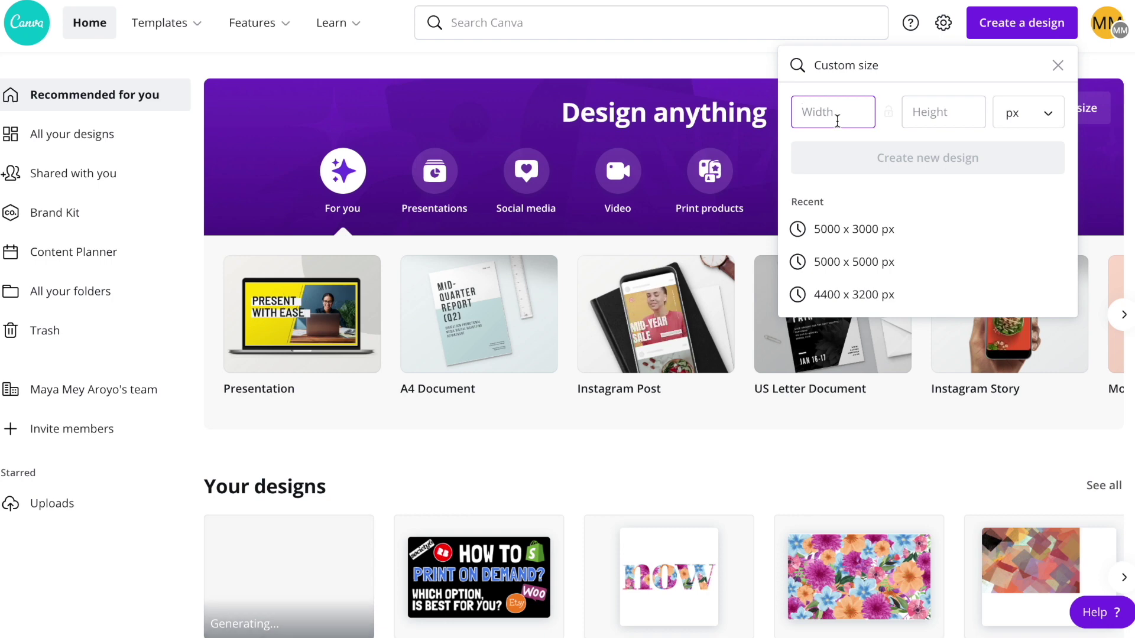
type("2454")
left_click(937, 112)
type("2620")
key("Return")
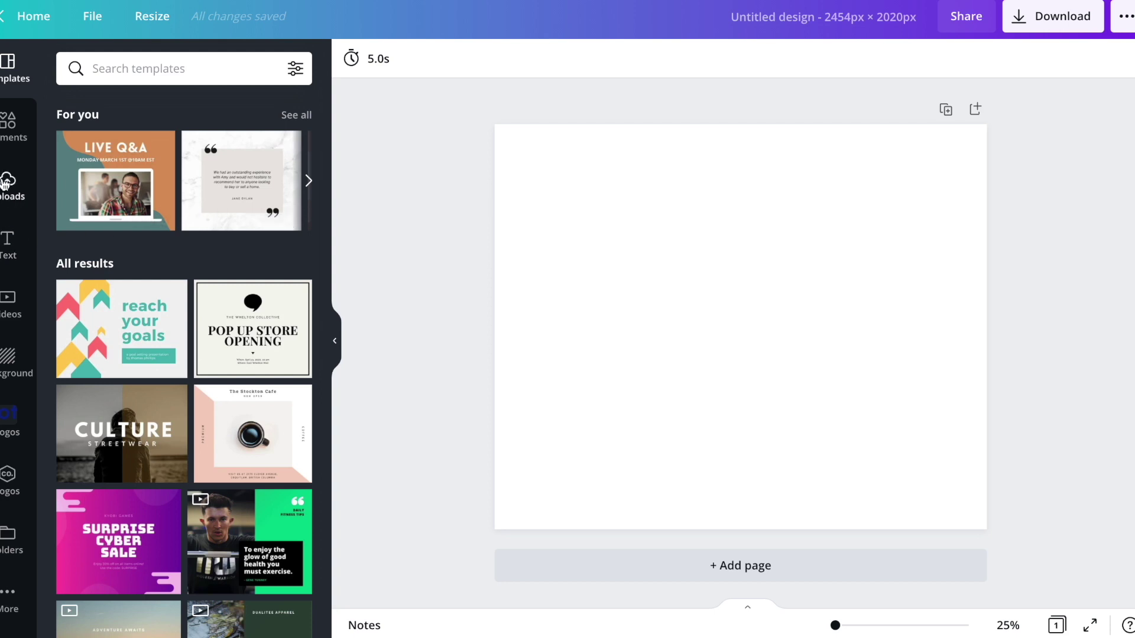
- Search the elements for "shape" and add the flat rectangle with a semicircular dome on top
left_click(13, 130)
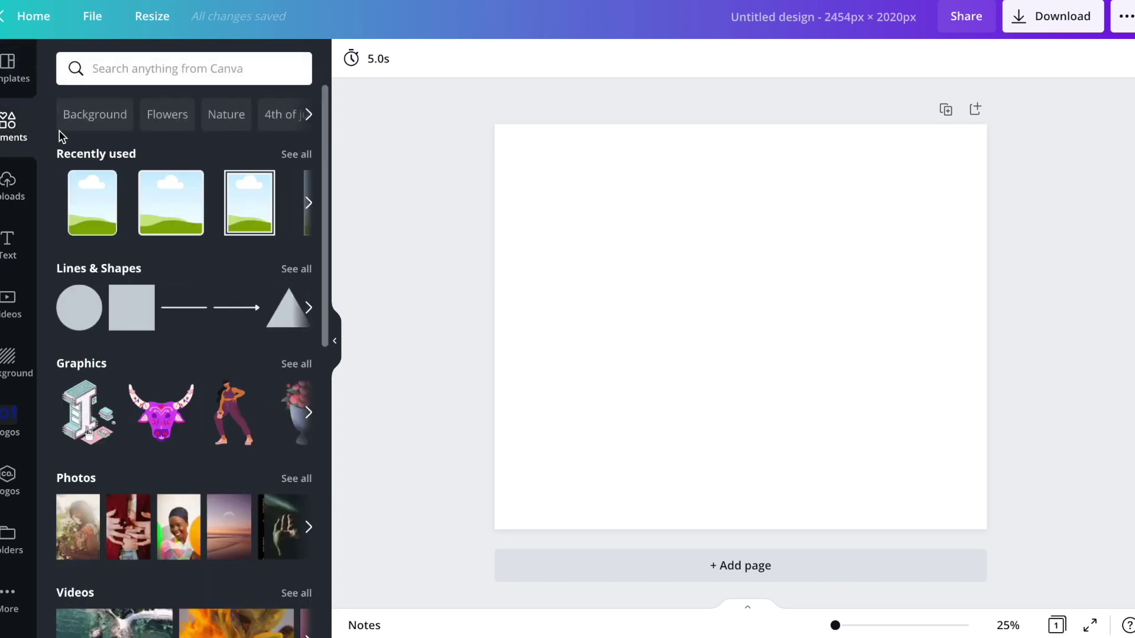
scroll(206, 325, "down", 5)
scroll(203, 325, "up", 5)
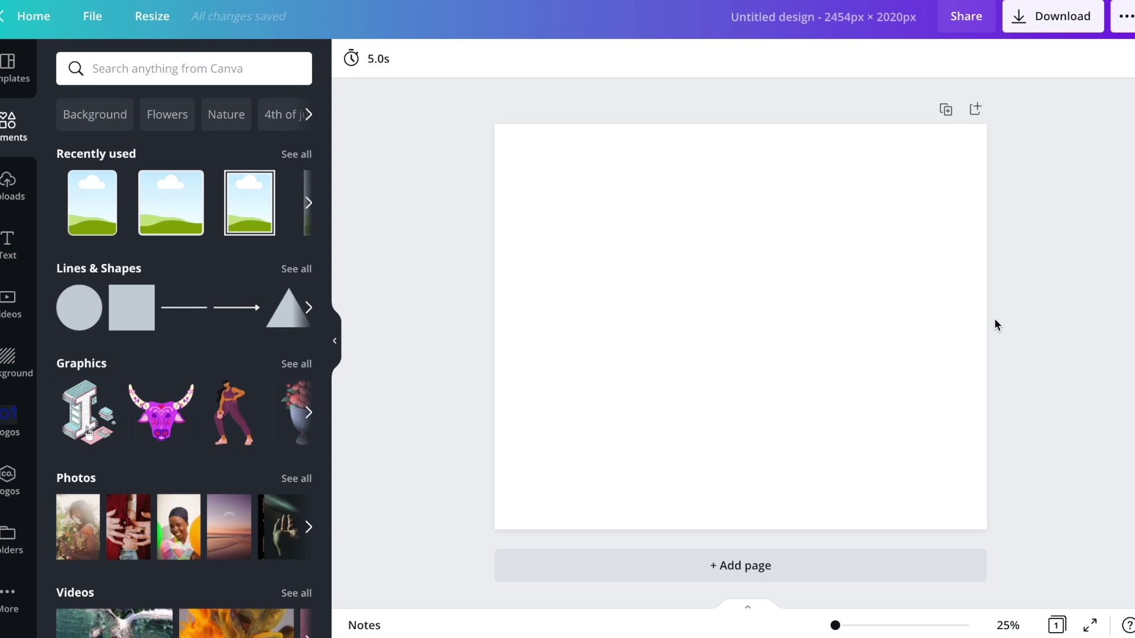
left_click(114, 68)
type("shape")
key("Return")
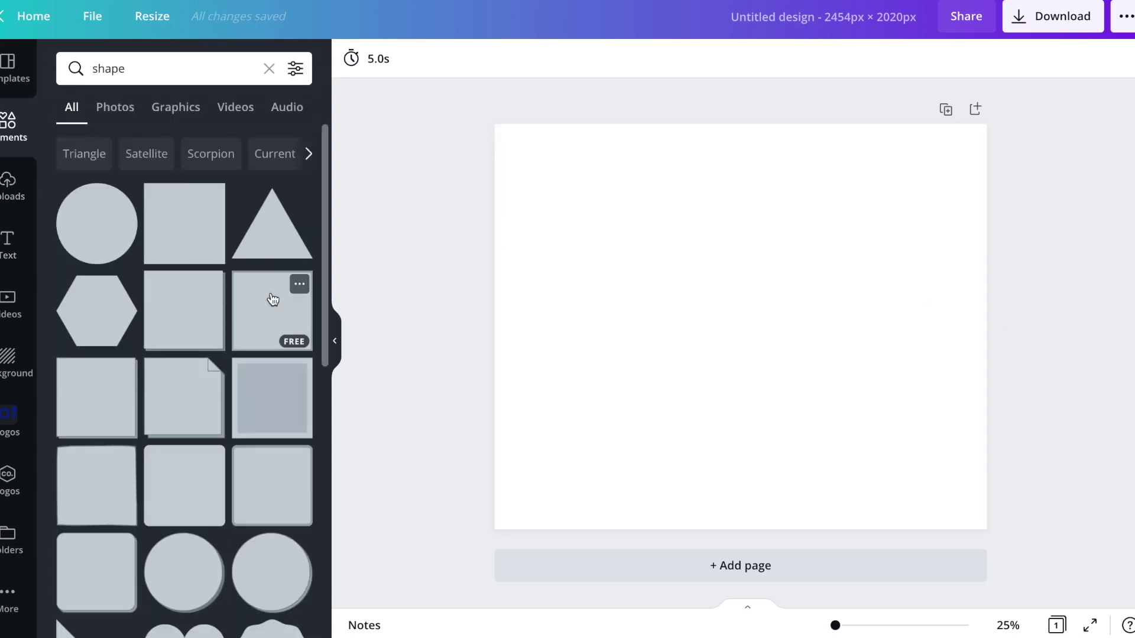
scroll(271, 292, "down", 10)
scroll(271, 292, "down", 5)
scroll(273, 299, "down", 5)
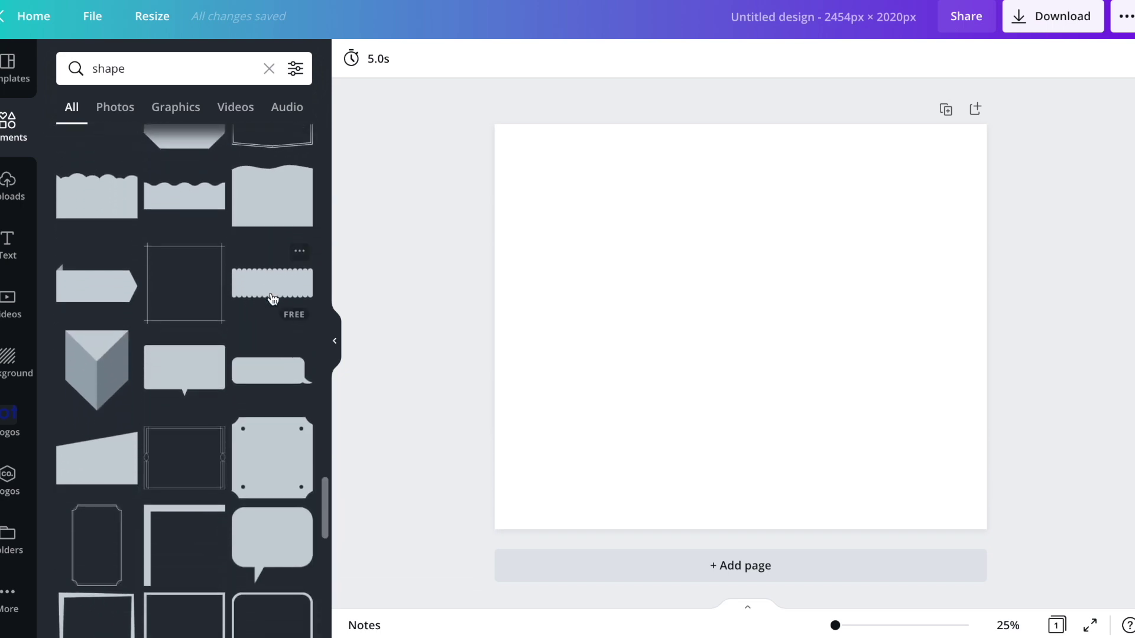
scroll(269, 299, "down", 5)
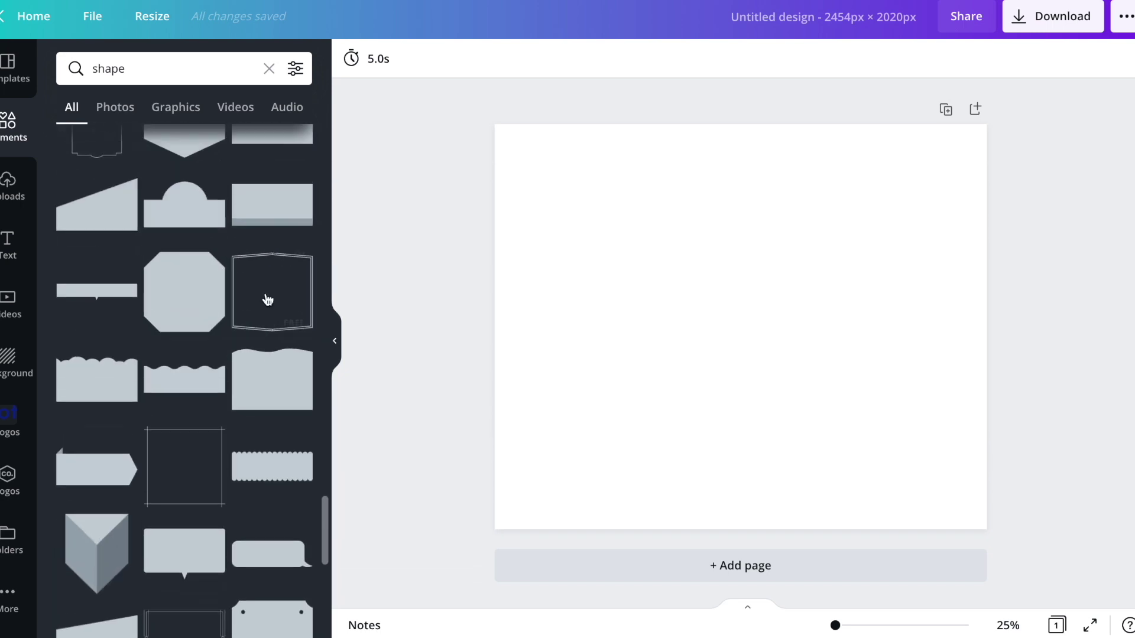
left_click(158, 210)
- Enlarge the dome shape past both page sides and align its base with the page's lower edge
left_click_drag(742, 247, 742, 305)
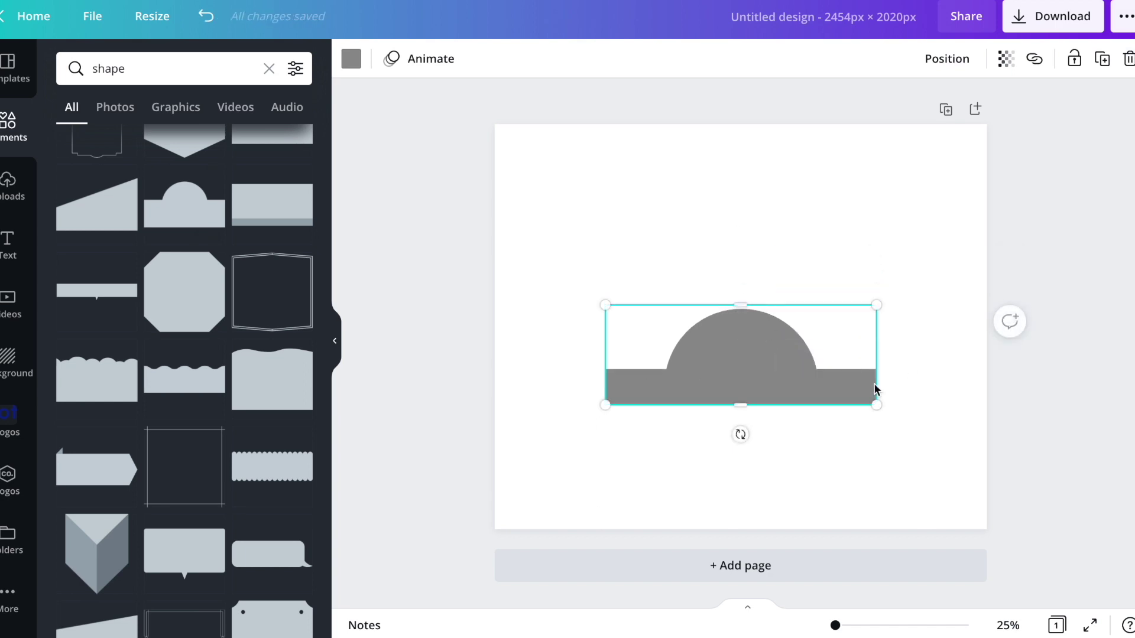
left_click_drag(876, 407, 1018, 457)
left_click_drag(605, 463, 471, 503)
left_click_drag(793, 428, 790, 435)
left_click(813, 223)
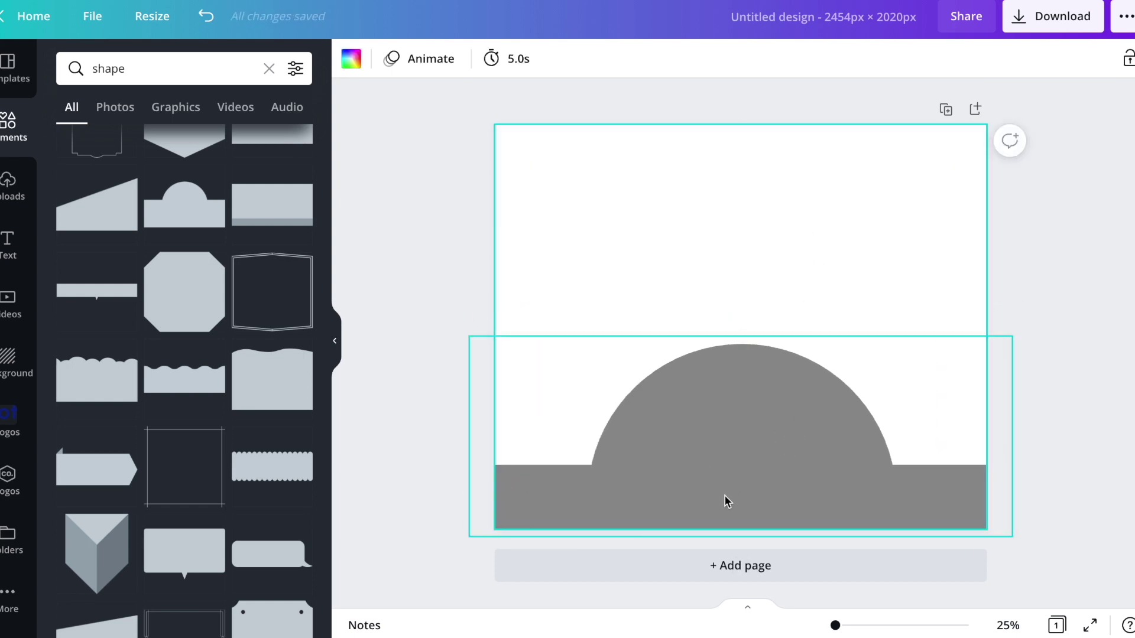
- Recolor the dome shape with a custom light blue
left_click(703, 437)
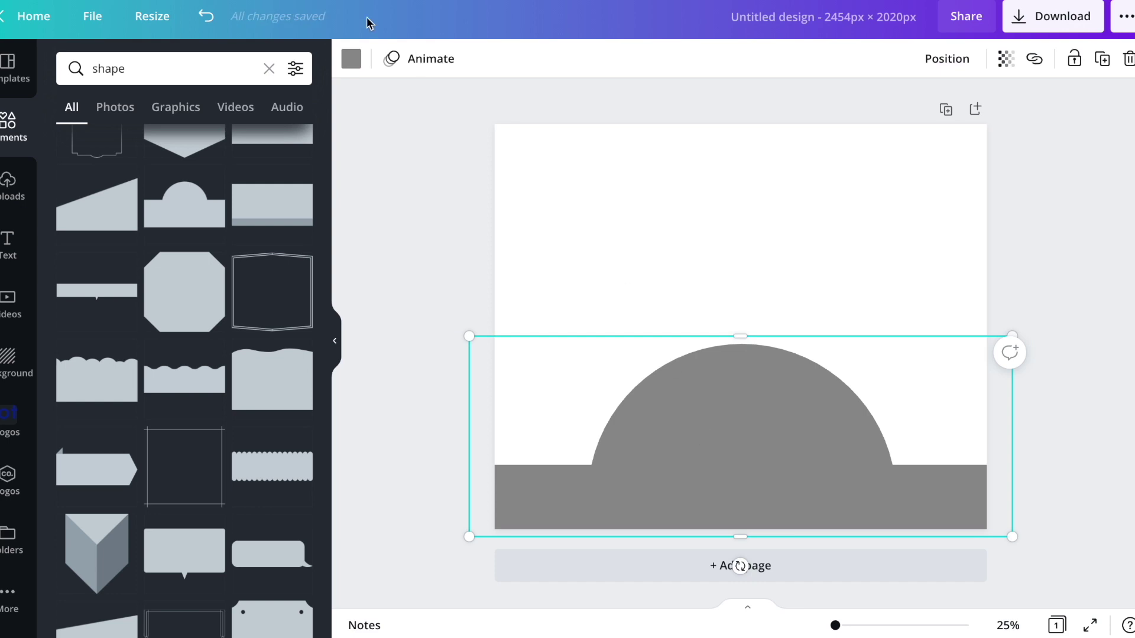
left_click(351, 61)
left_click(73, 153)
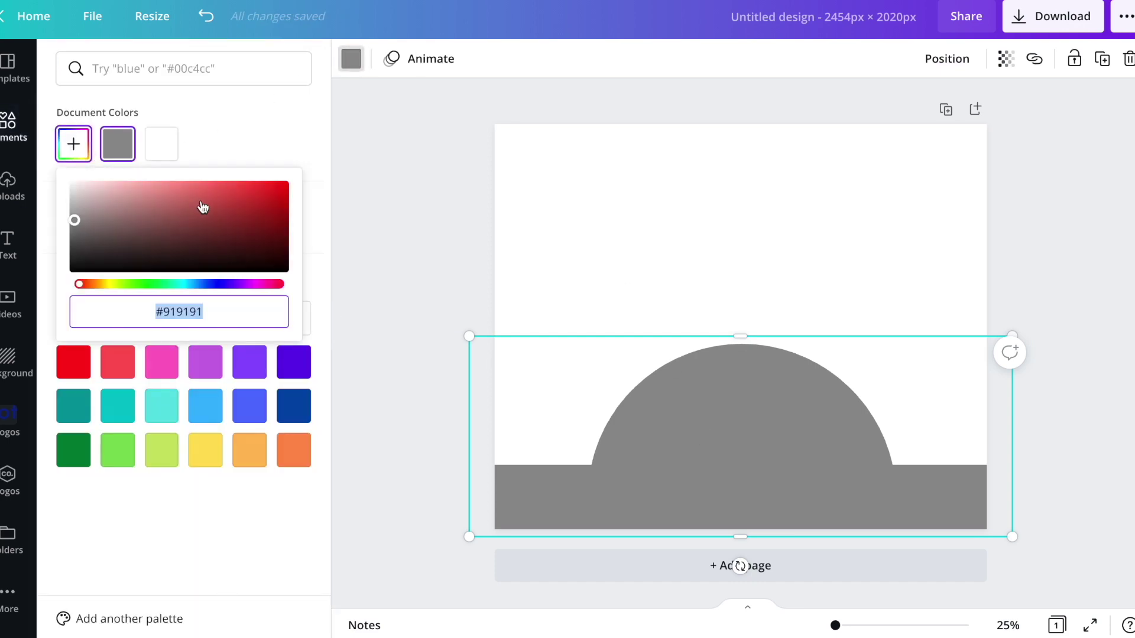
left_click(152, 185)
left_click_drag(151, 185, 135, 185)
left_click_drag(169, 284, 193, 285)
left_click(413, 274)
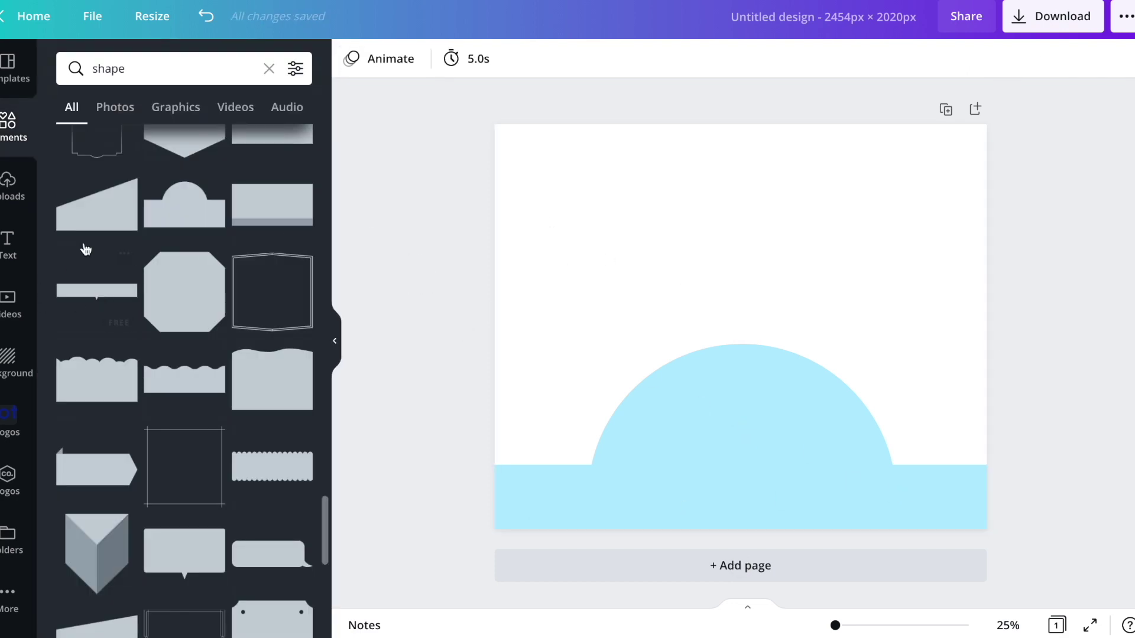
- Add the banner shape with a zigzag lower edge and place it near the page's upper right corner, flush with the top edge
scroll(236, 232, "up", 5)
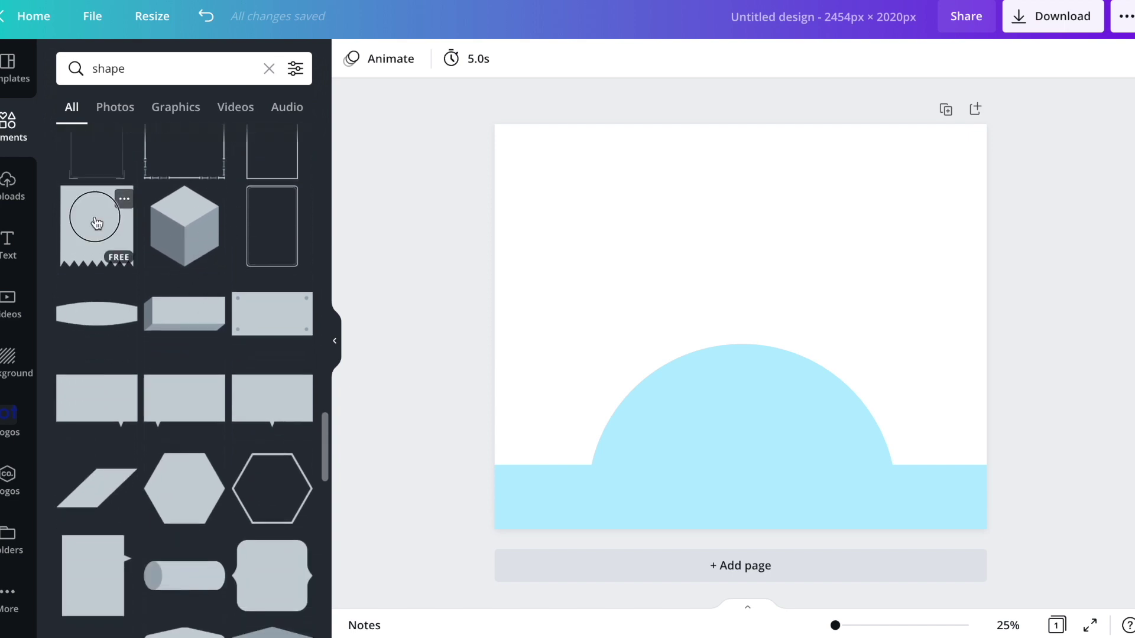
left_click(95, 222)
left_click_drag(743, 360, 876, 274)
left_click_drag(771, 348, 870, 222)
left_click_drag(945, 160, 941, 185)
left_click_drag(922, 147, 916, 93)
left_click_drag(929, 186, 929, 177)
left_click(1033, 233)
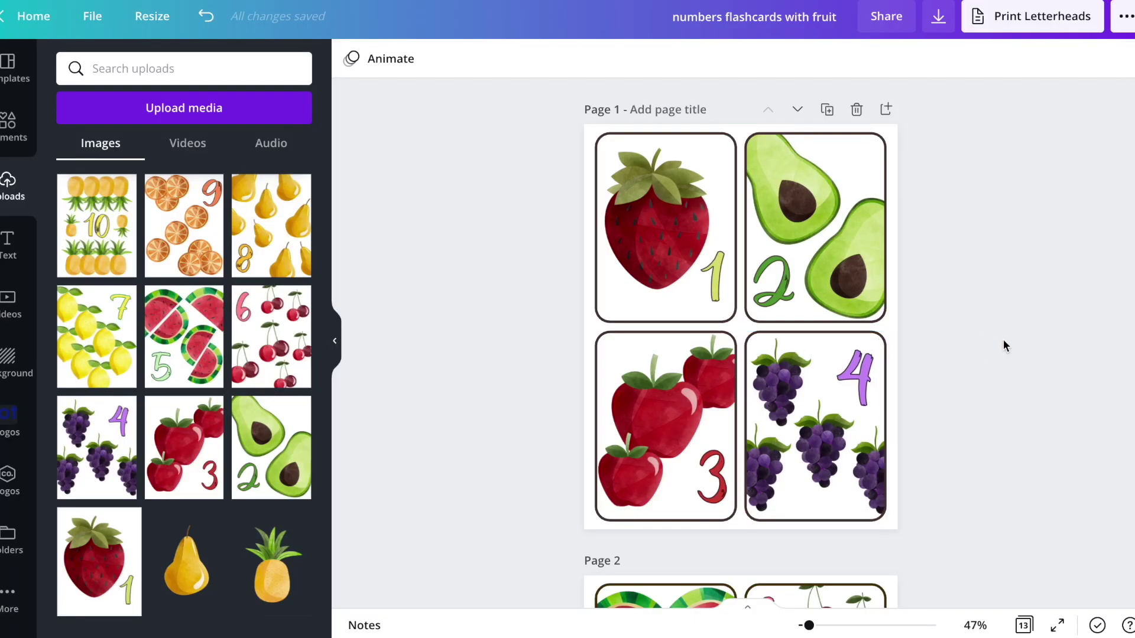
- Copy all ten framed cards from the numbers flashcards design and paste them into the new design
left_click_drag(1003, 345, 579, 242)
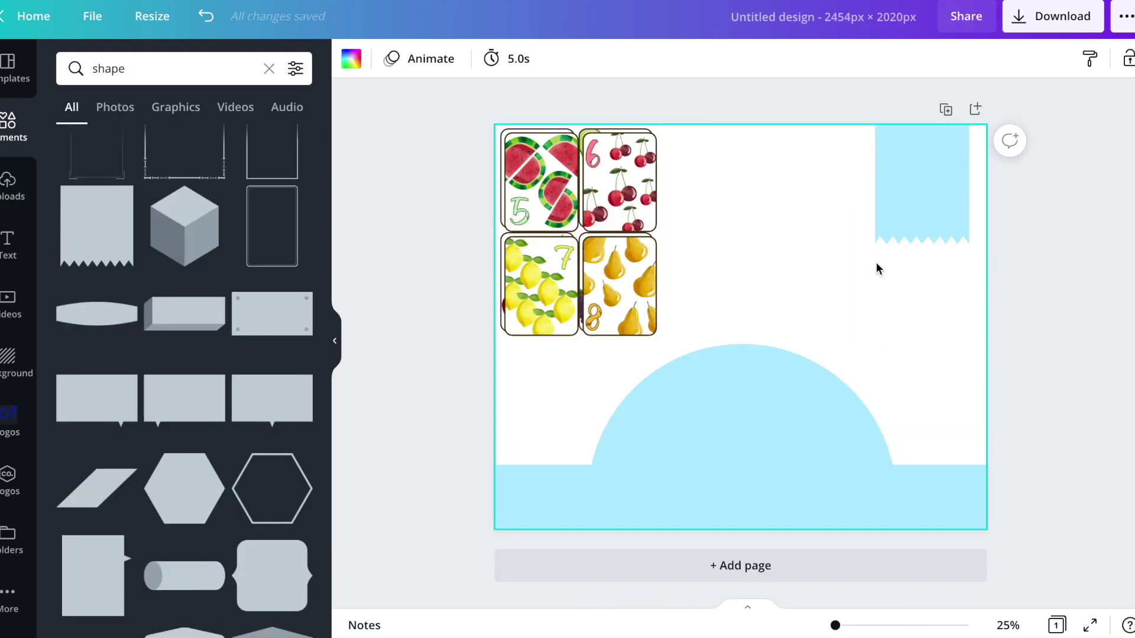
key("ctrl+v")
left_click(740, 209)
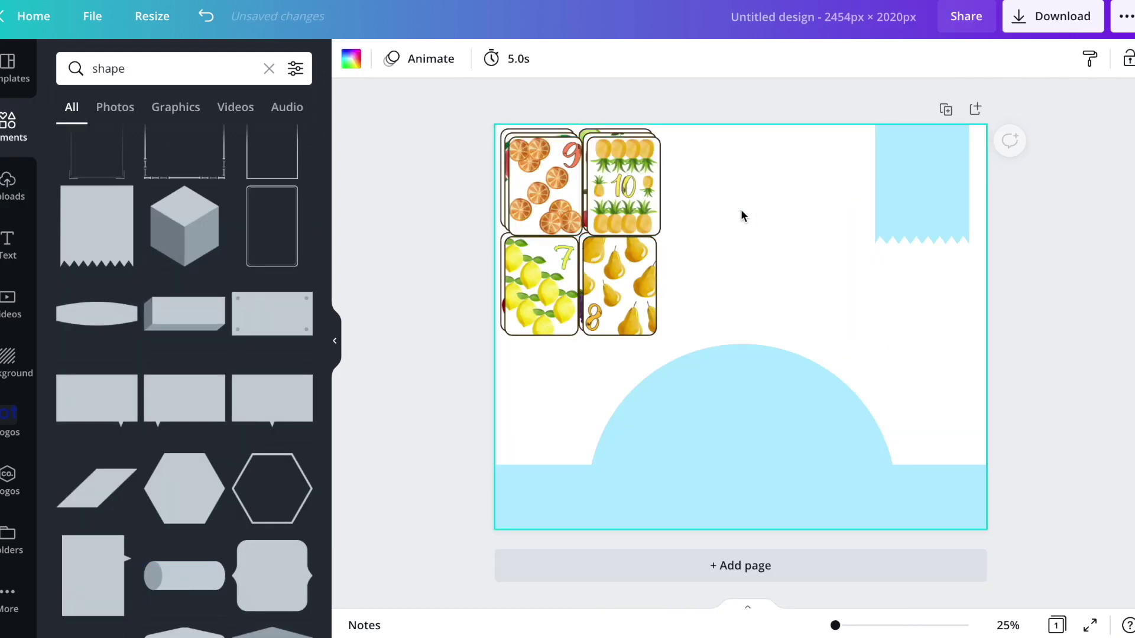
- Spread the number 8, 4 and 10 cards over the right half of the page and tilt them at different angles
left_click_drag(636, 295, 875, 364)
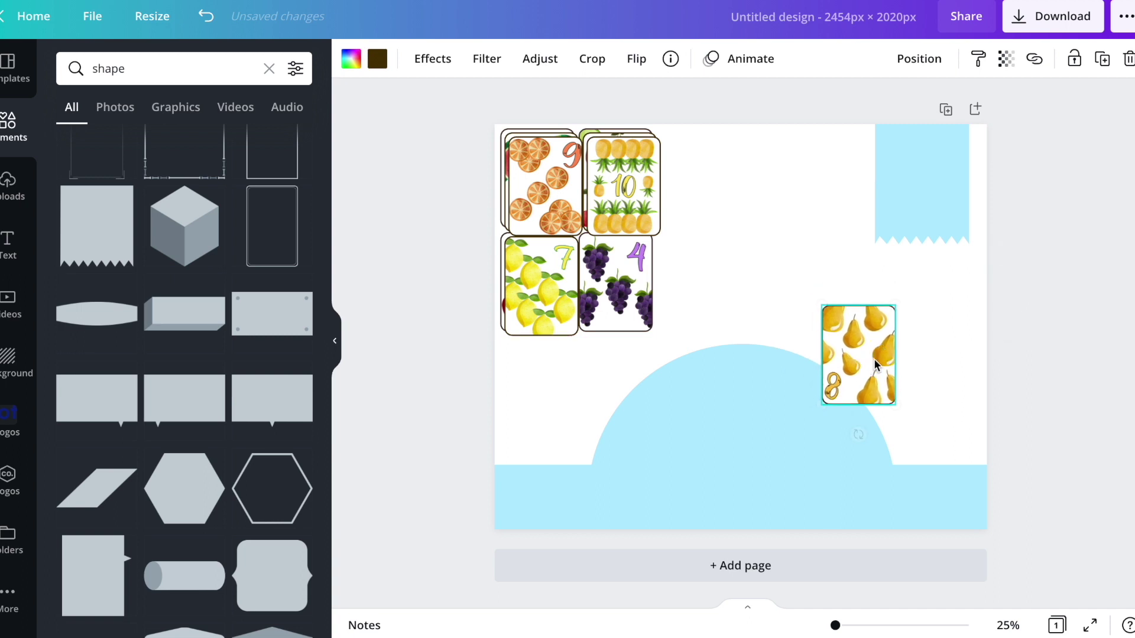
left_click_drag(858, 435, 825, 435)
left_click_drag(861, 374, 884, 397)
left_click_drag(617, 319, 808, 352)
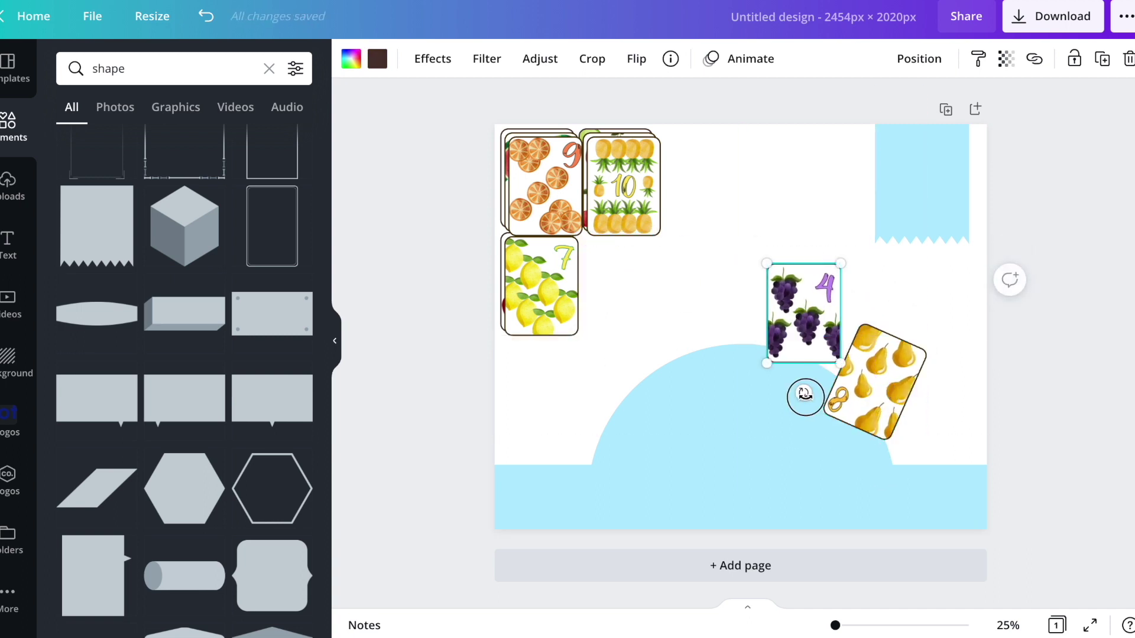
left_click_drag(805, 394, 854, 413)
left_click_drag(639, 224, 818, 244)
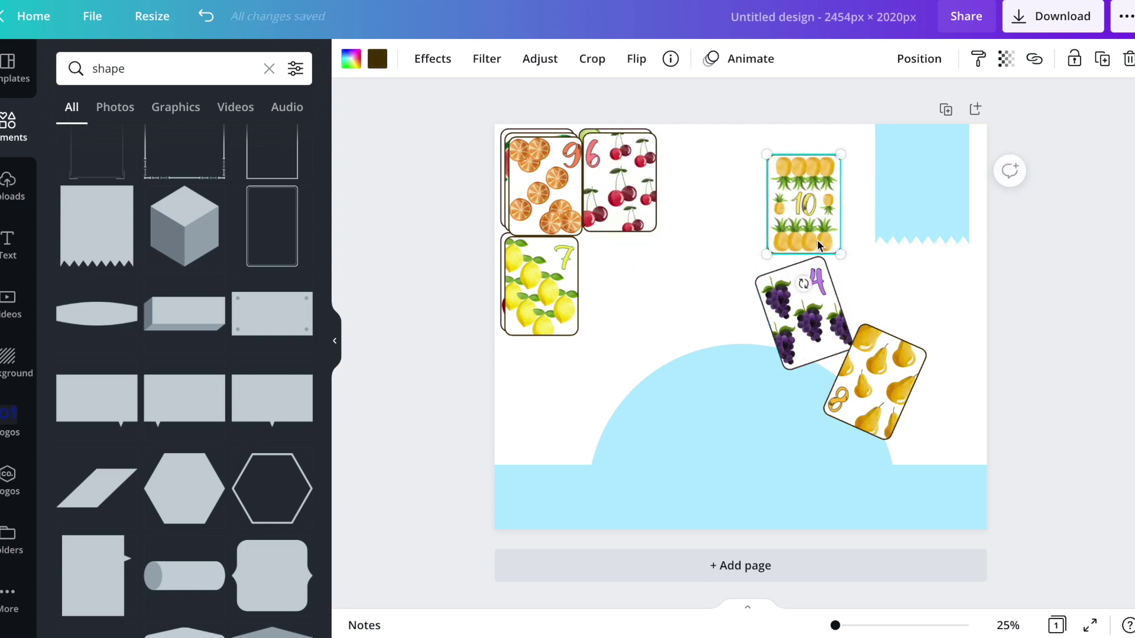
left_click_drag(803, 283, 811, 304)
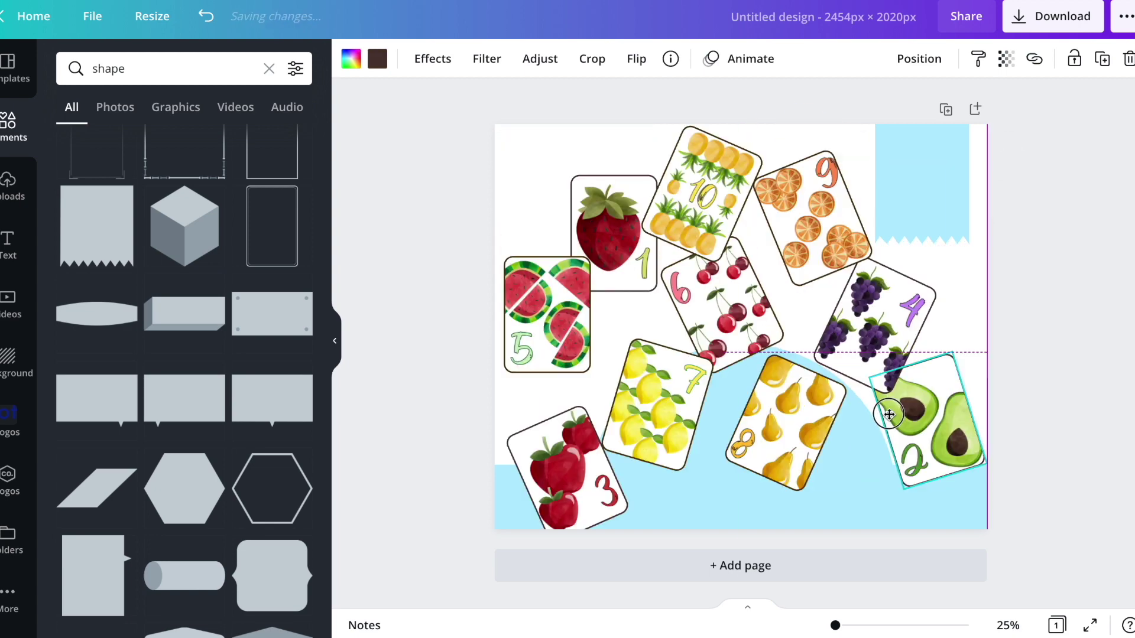
- Move the number 8 card to the page's upper left corner, and tilt the number 5 card just above the number 3 card
left_click_drag(889, 414, 890, 417)
left_click_drag(790, 431, 551, 220)
left_click_drag(553, 328, 573, 363)
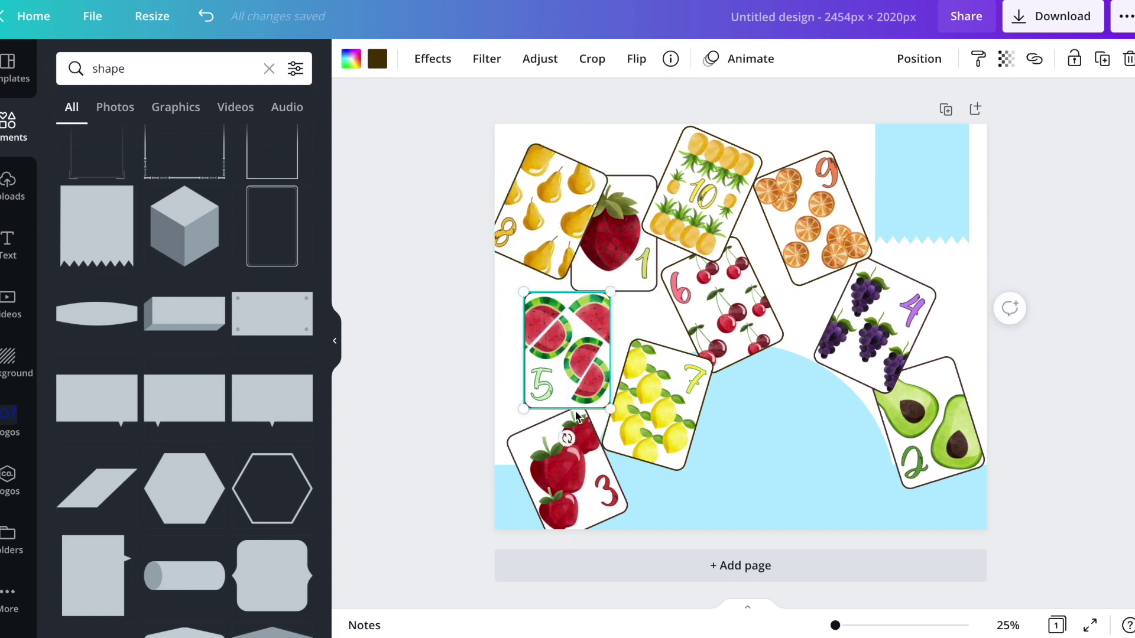
left_click_drag(565, 437, 598, 432)
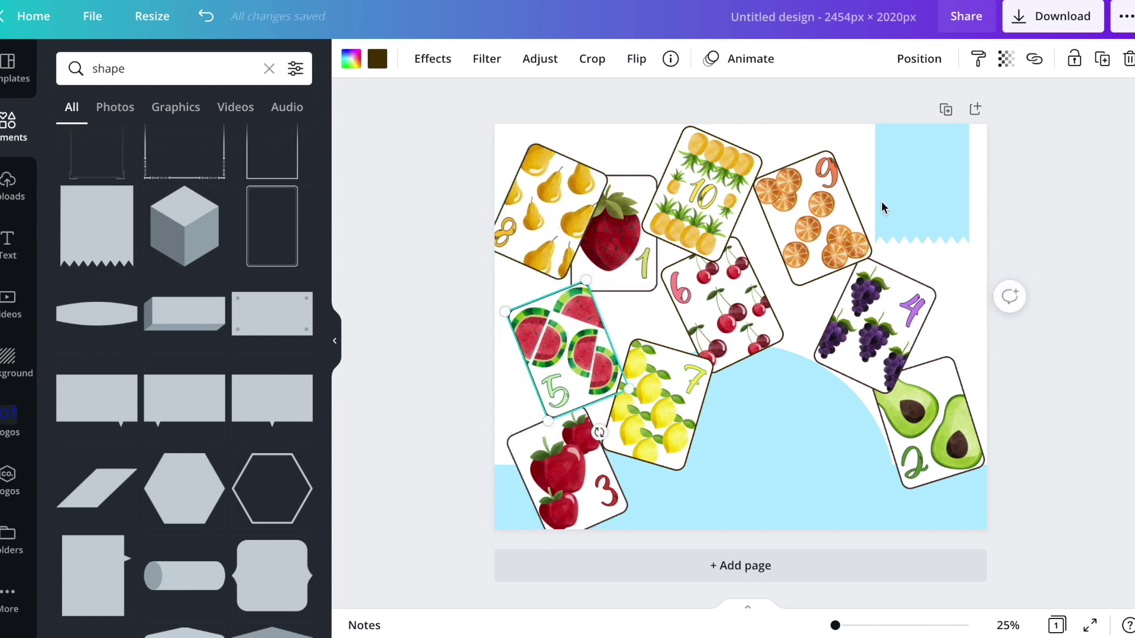
- Move the number 9 card up beside the zigzag banner and send it behind the banner
left_click_drag(844, 228, 867, 192)
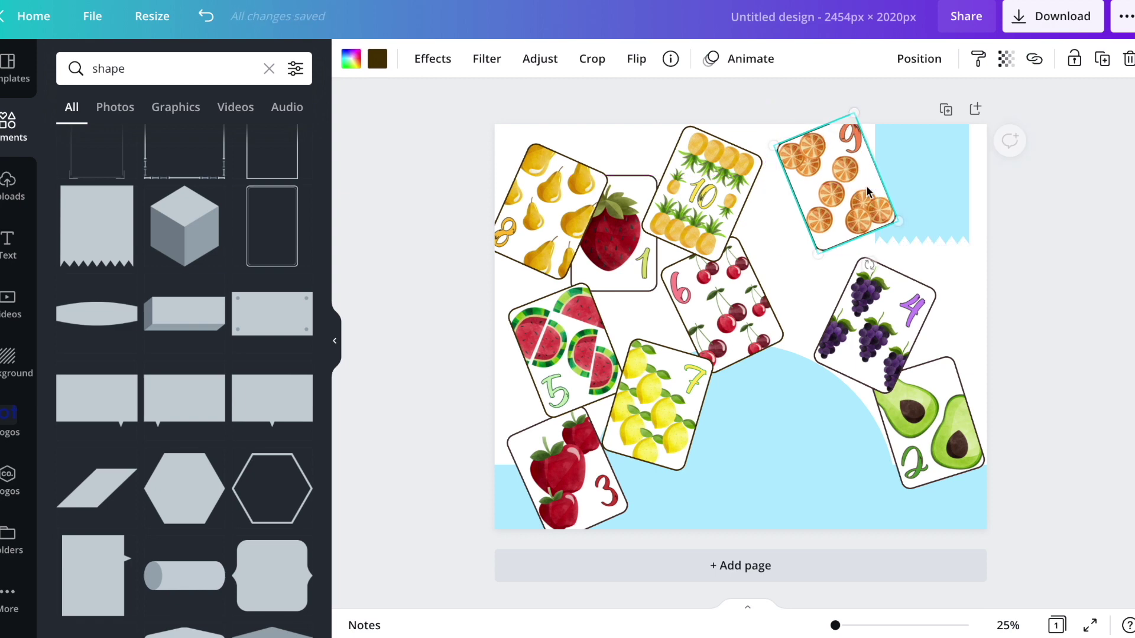
left_click(919, 58)
left_click(861, 83)
left_click(1021, 228)
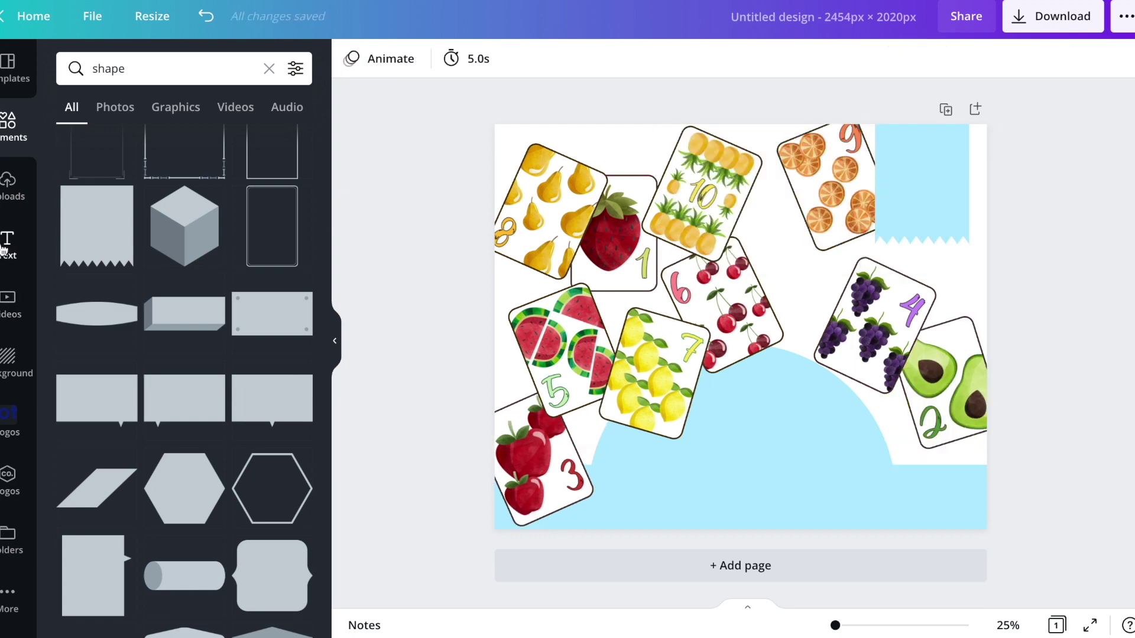
- Add a heading to the page and set its font to Pride Regular
left_click(3, 248)
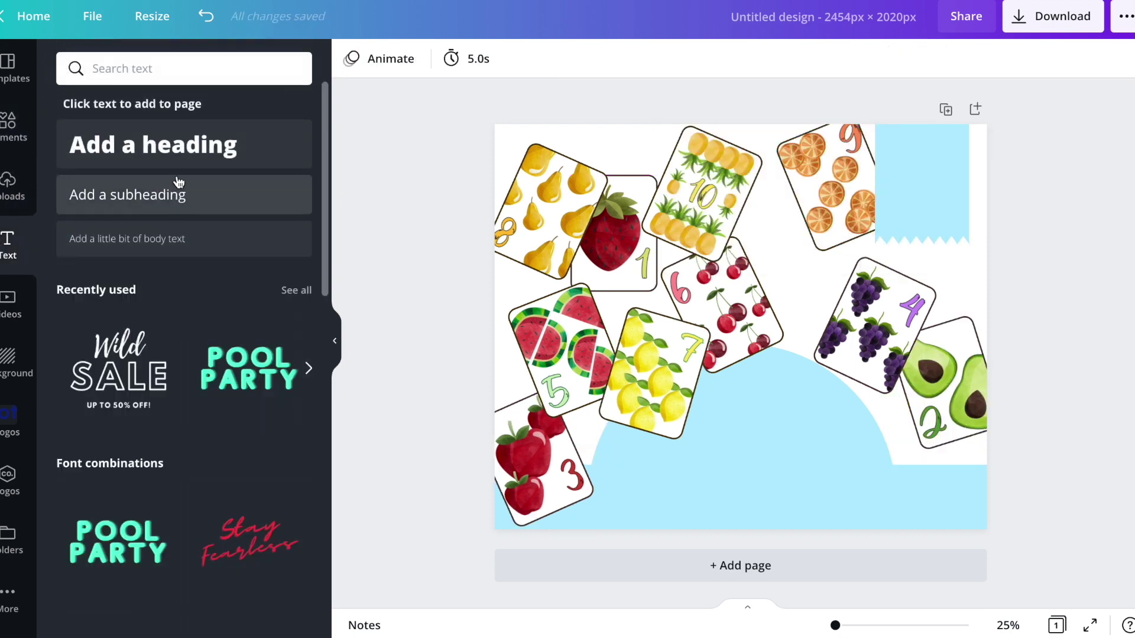
left_click(154, 145)
left_click(425, 63)
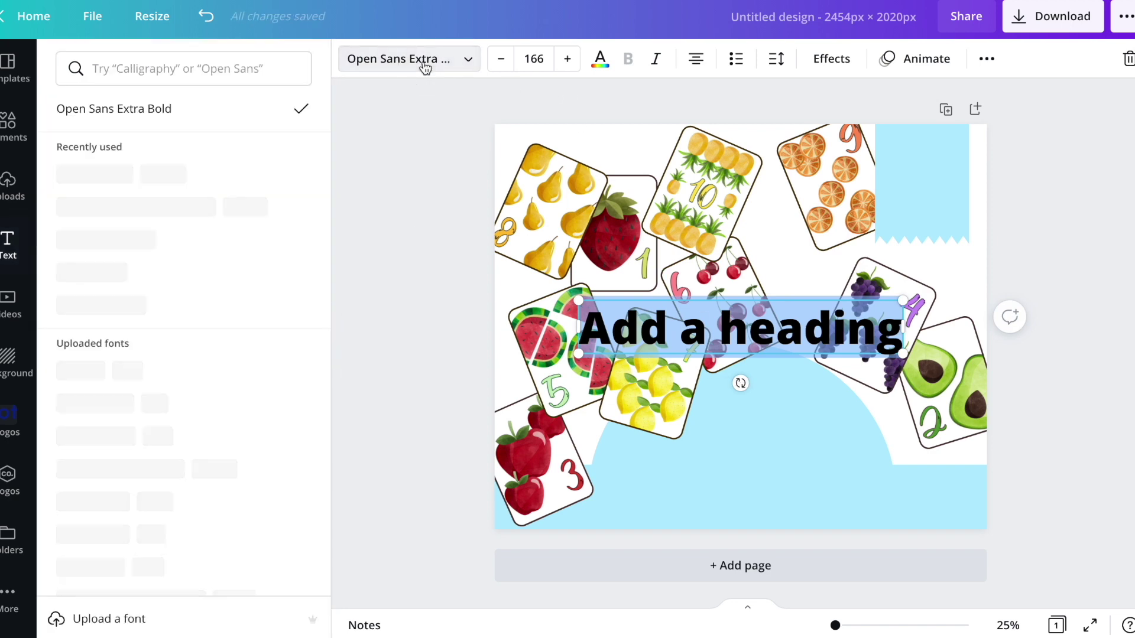
left_click(117, 177)
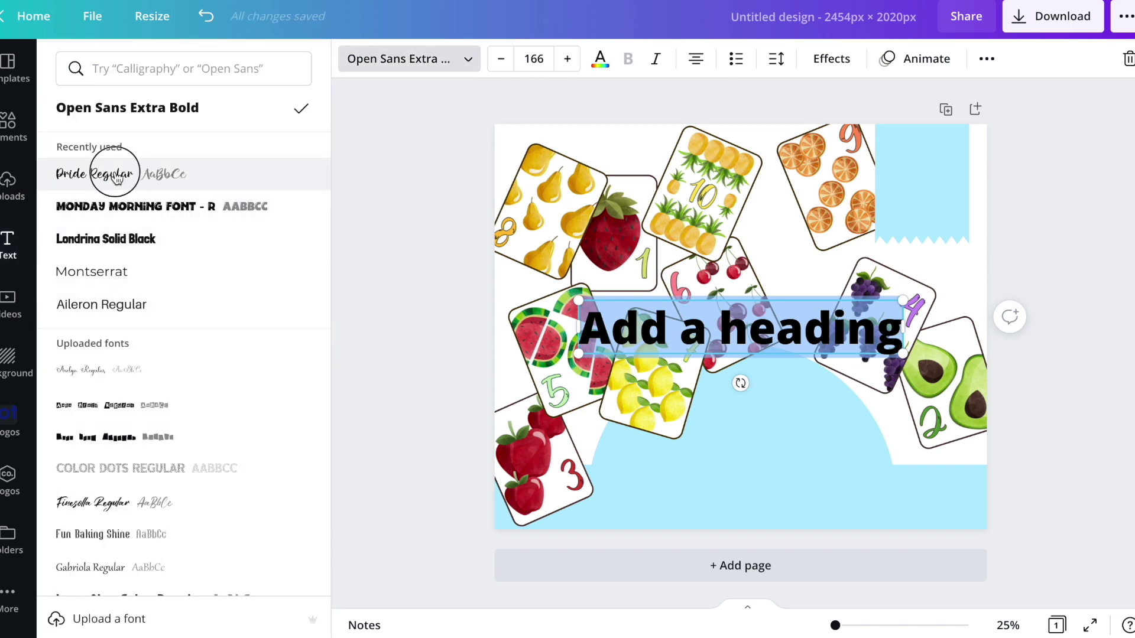
left_click(731, 317)
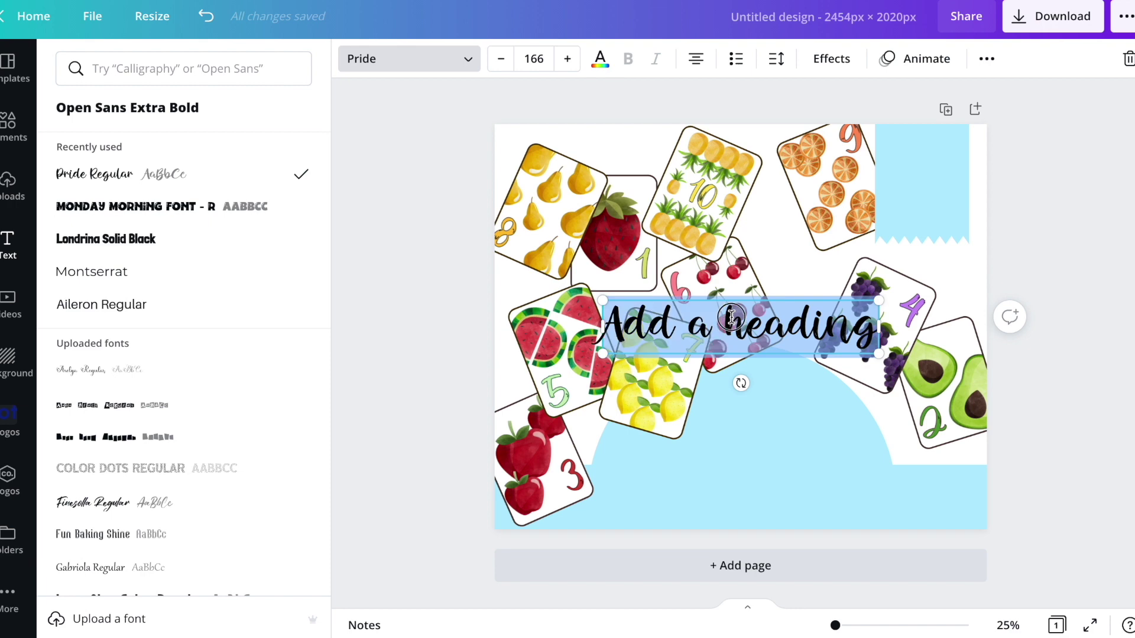
type("digital")
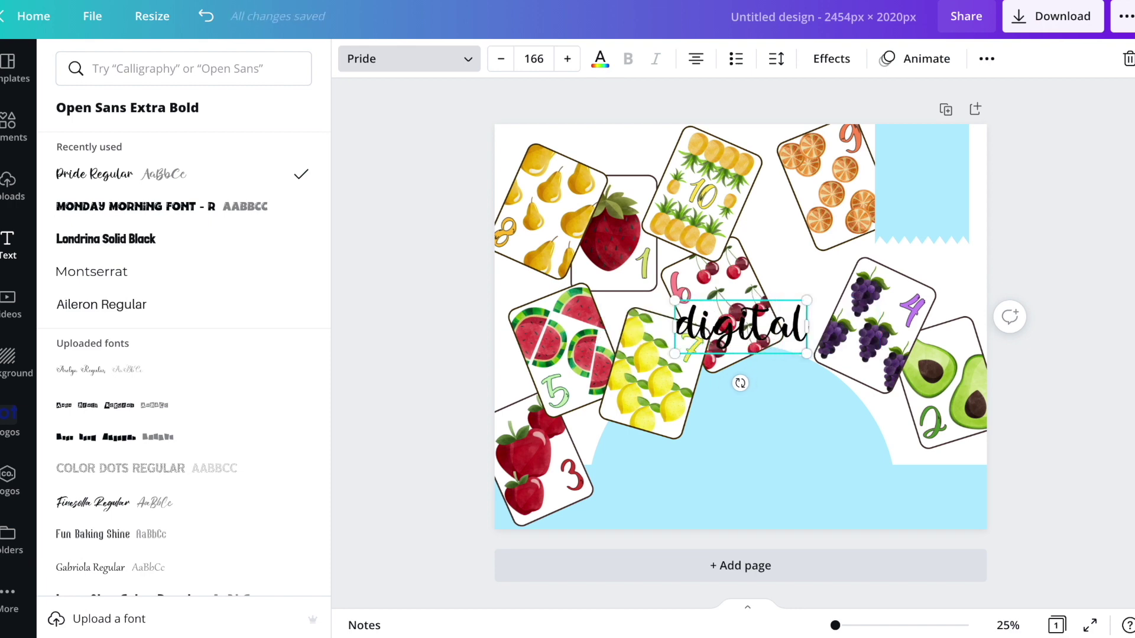
key("Return")
type("download")
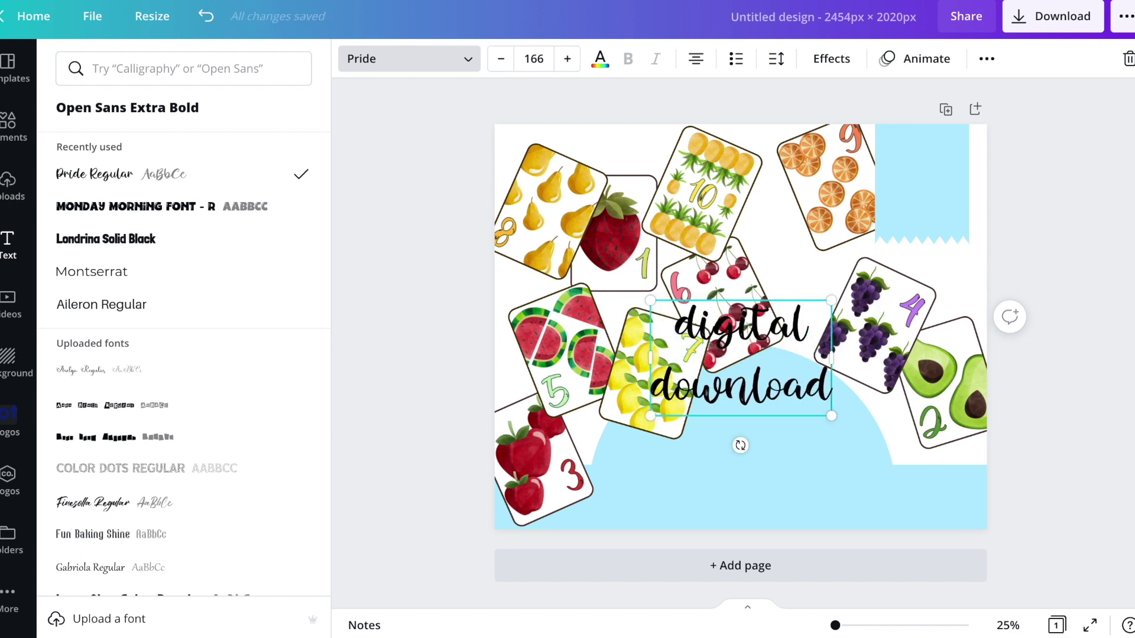
- Replace the heading text with "print at home", one word per line
key("ctrl+a")
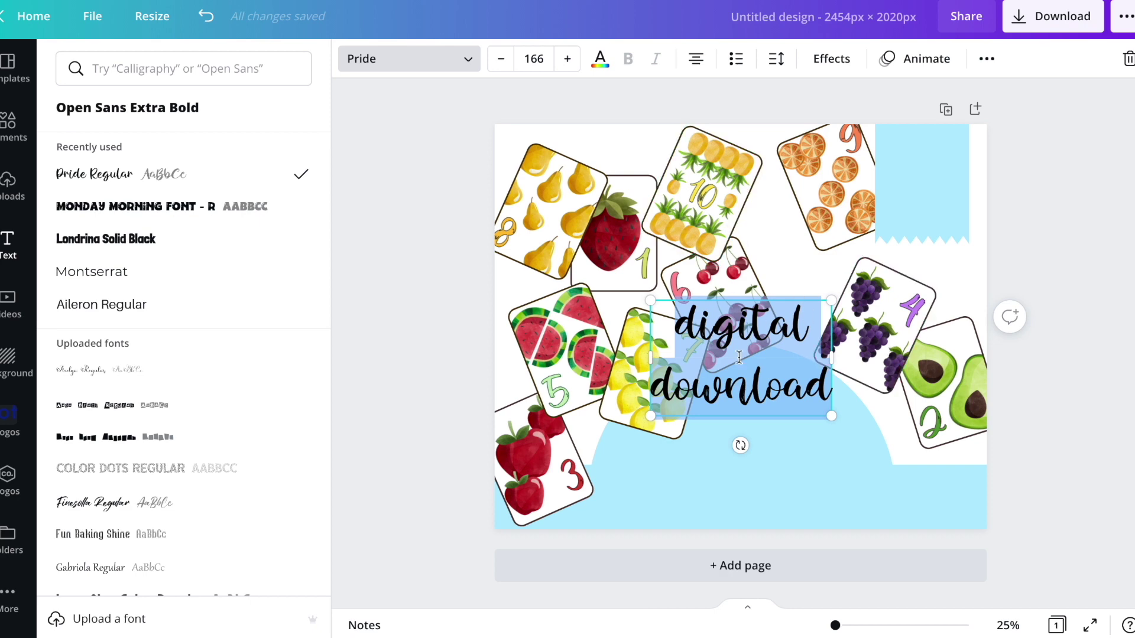
type("print at")
key("Return")
type("home")
- Tighten the line spacing of the "print at home" text
key("ctrl+a")
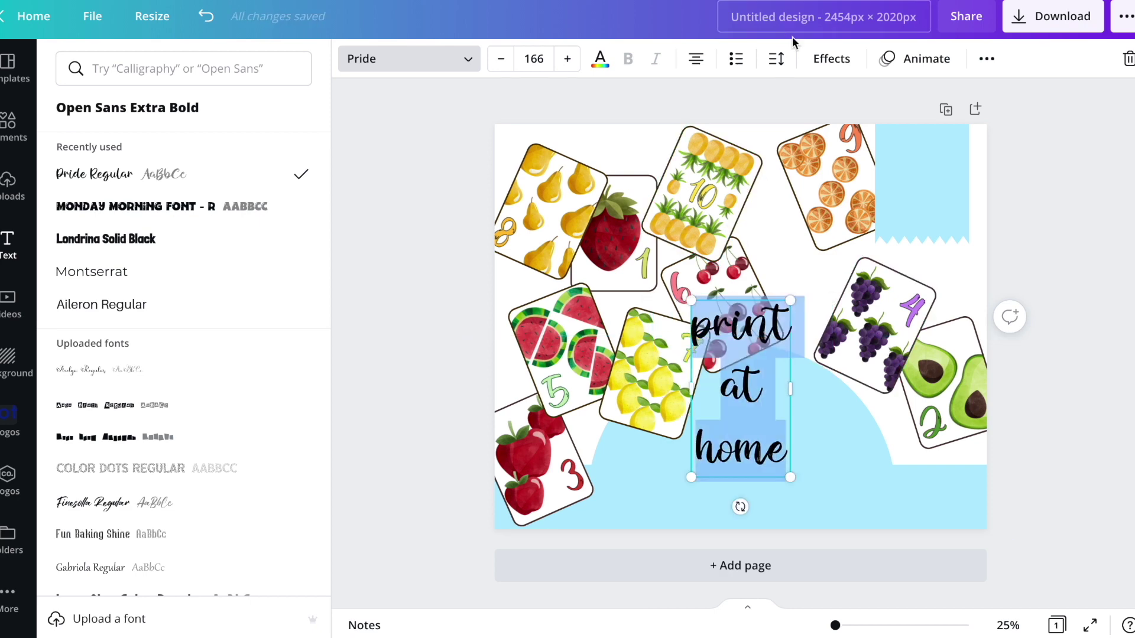
left_click(776, 59)
left_click_drag(927, 148, 884, 148)
left_click(1093, 266)
key("Escape")
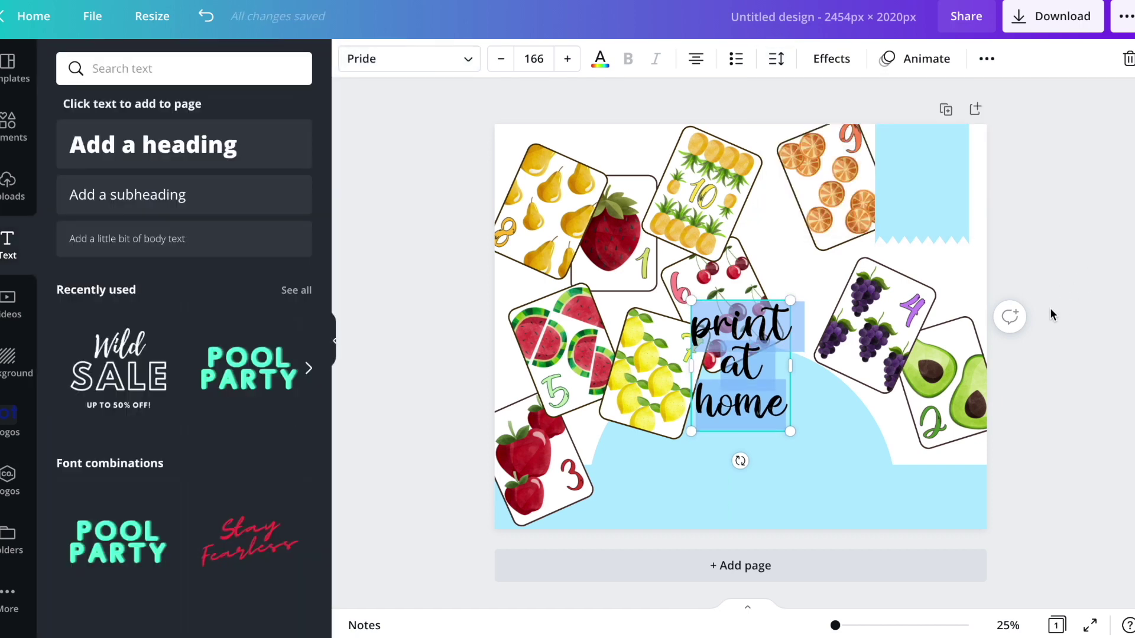
left_click(1037, 318)
- Move the "print at home" text onto the zigzag banner and shrink it to fit inside
left_click_drag(730, 389, 912, 211)
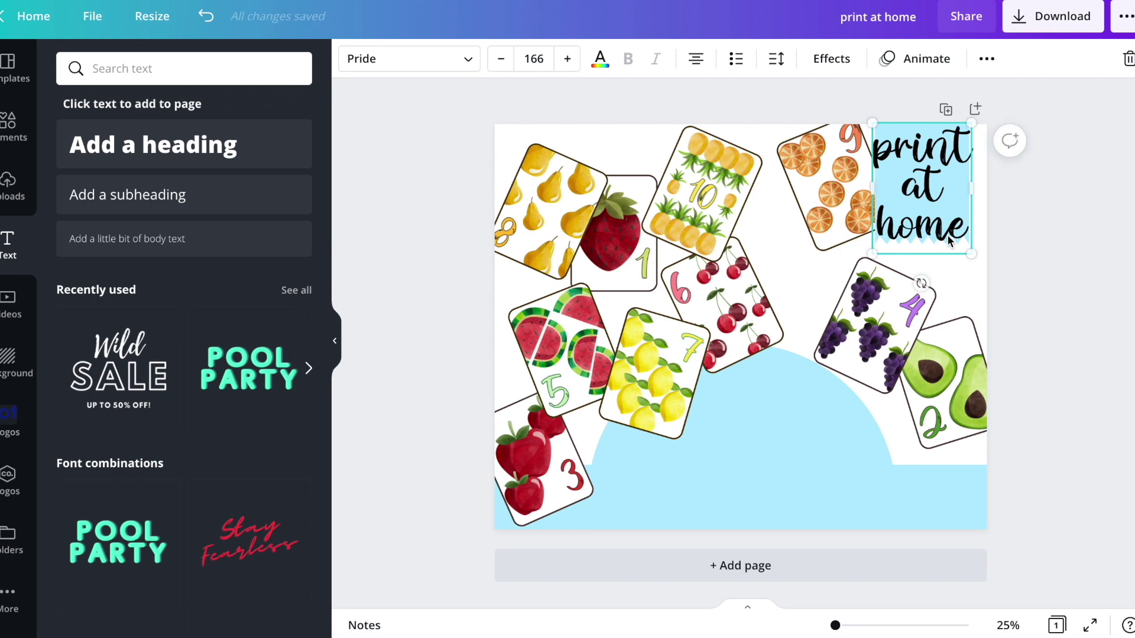
left_click_drag(969, 253, 945, 223)
left_click_drag(910, 176, 920, 183)
left_click(1021, 182)
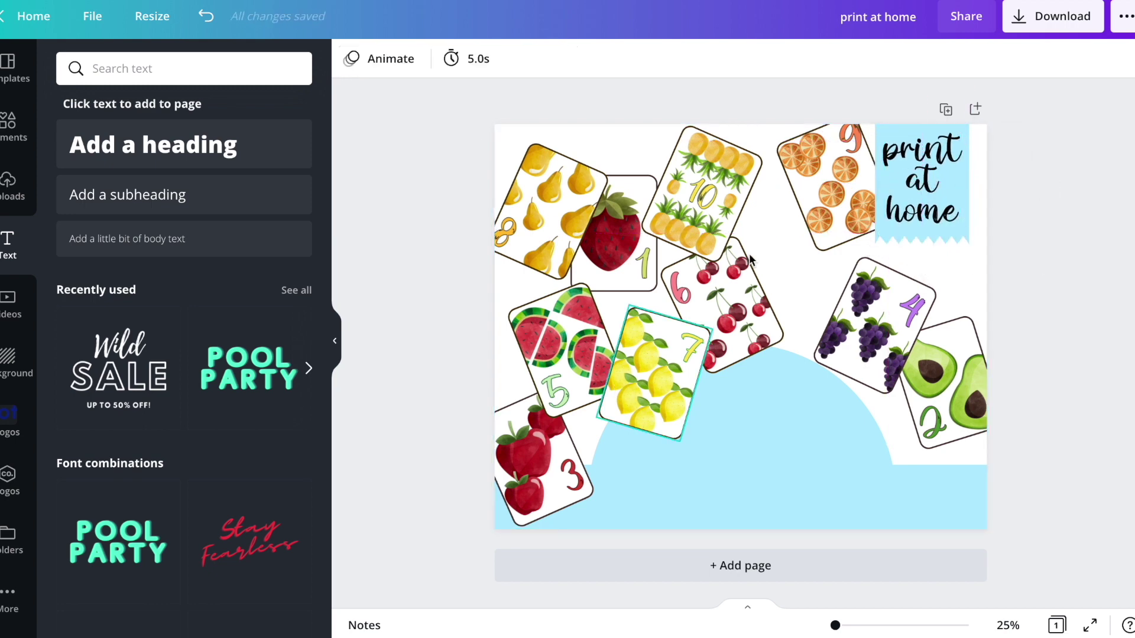
- Add a second heading in Montserrat reading "1-10 printable flashcards with fruit"
left_click(195, 146)
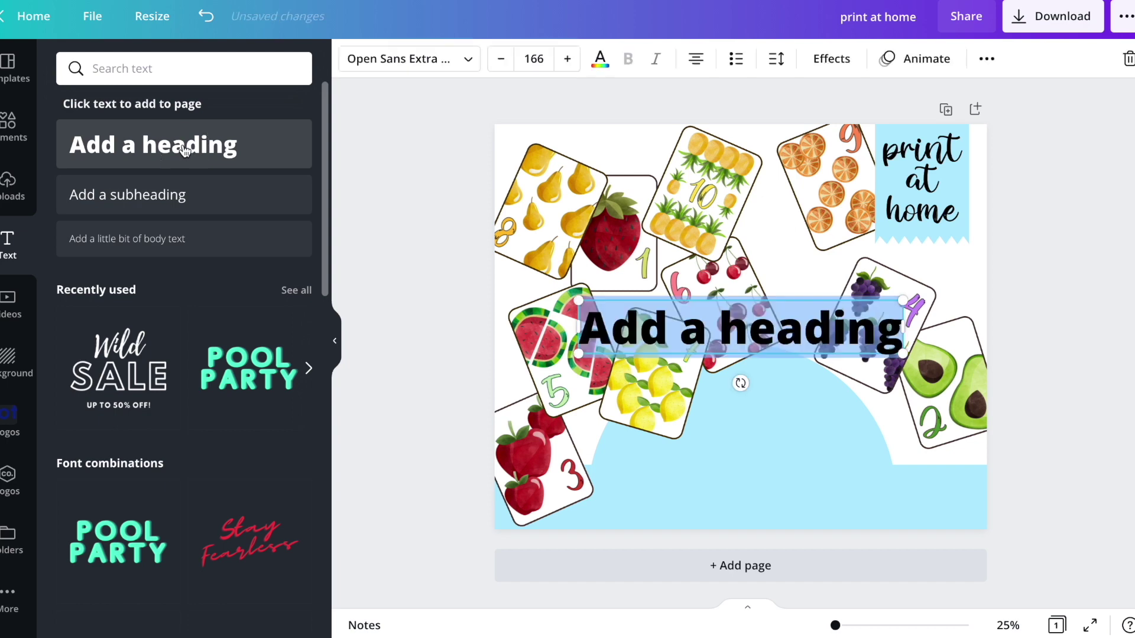
left_click(372, 62)
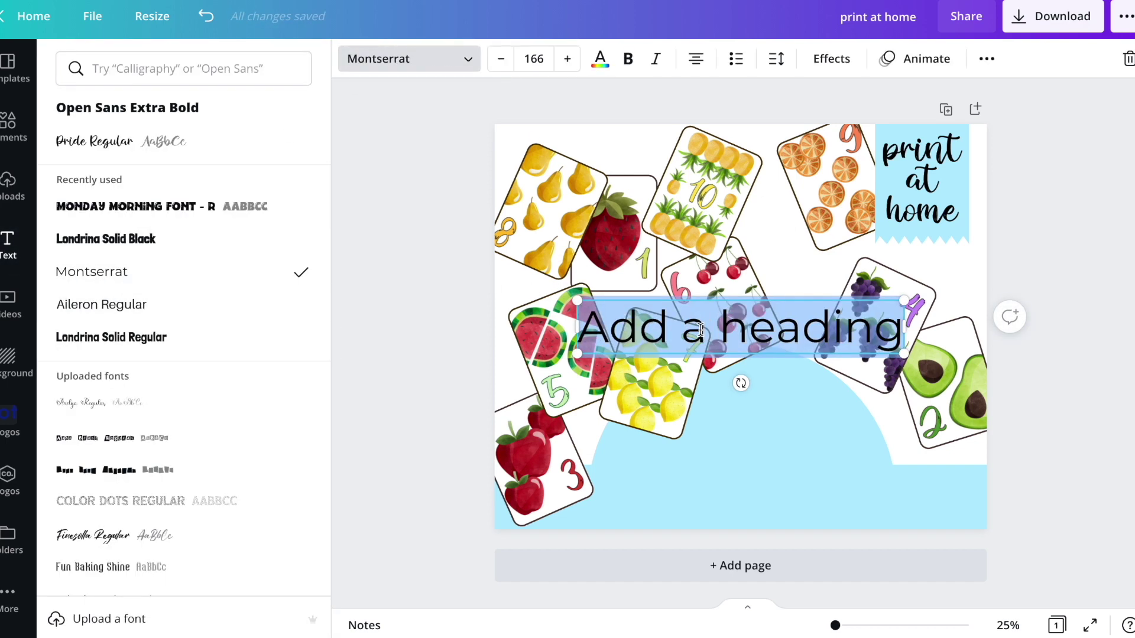
type("1")
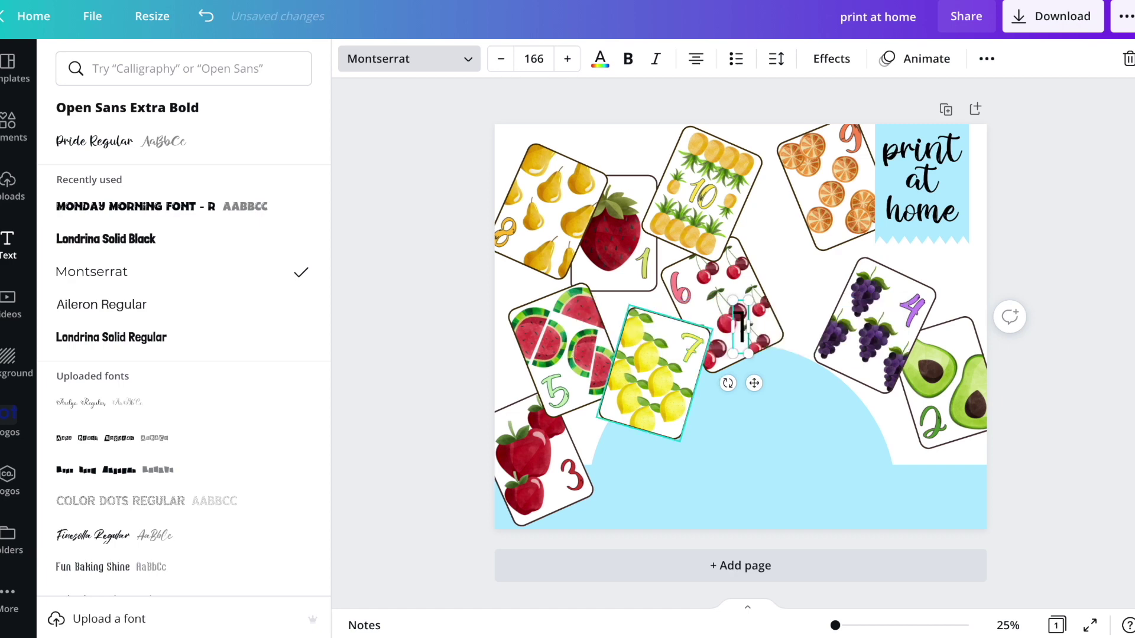
type("-10 printab")
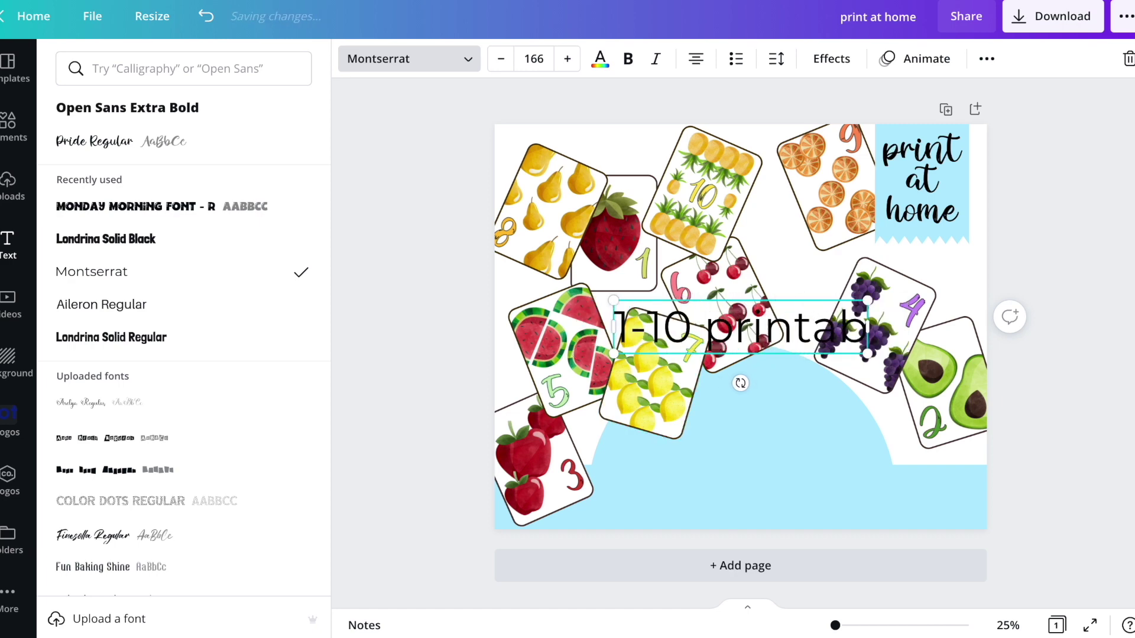
type("le flashcards woth")
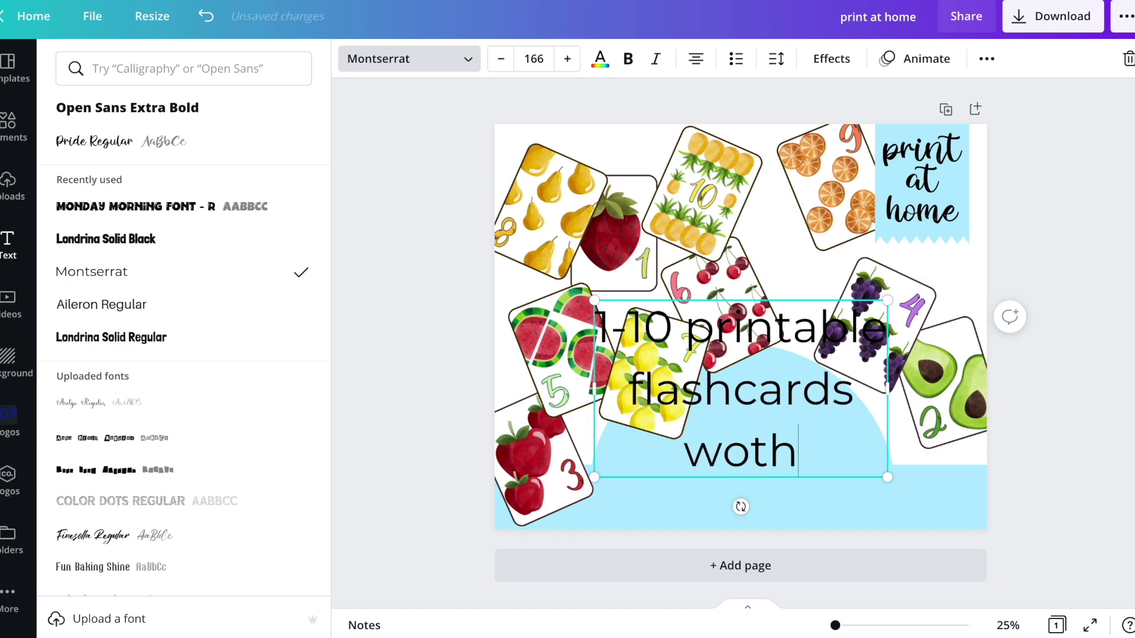
key("BackSpace")
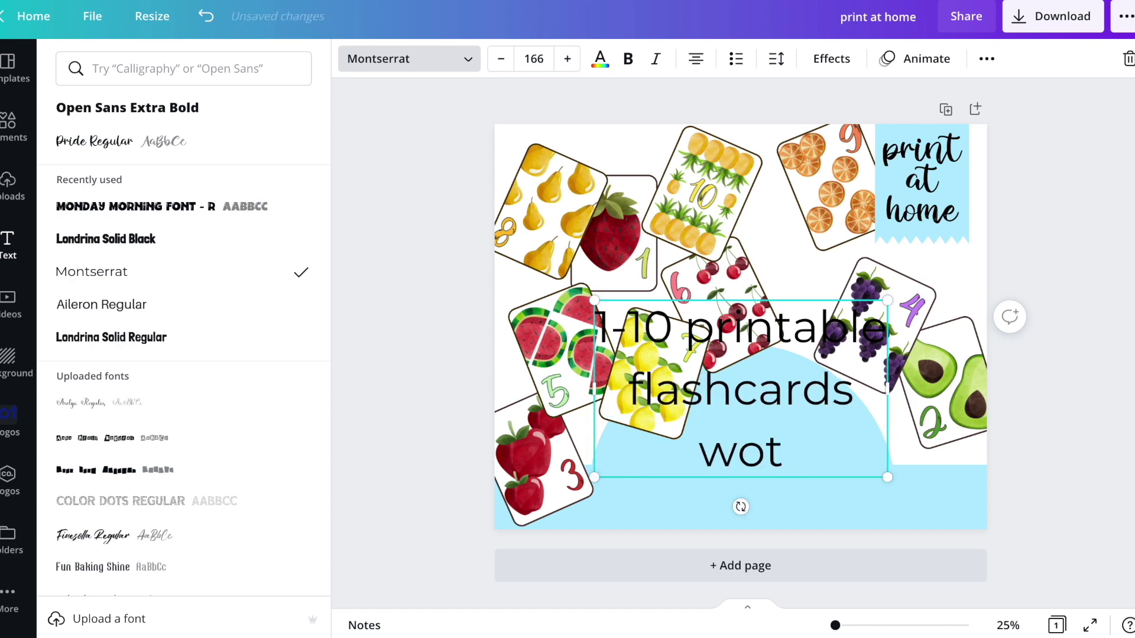
type("h fruit")
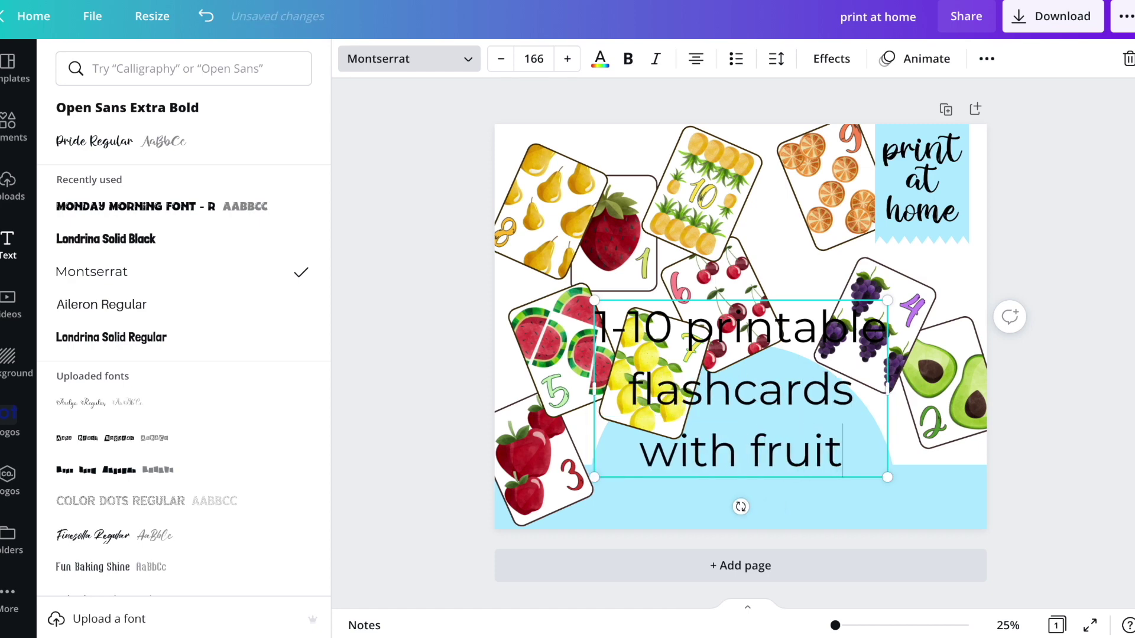
- Widen the flashcards title's text box and set the line spacing of the whole text to 0.96
left_click_drag(896, 393, 978, 393)
left_click(769, 59)
left_click_drag(927, 147, 909, 152)
left_click(799, 356)
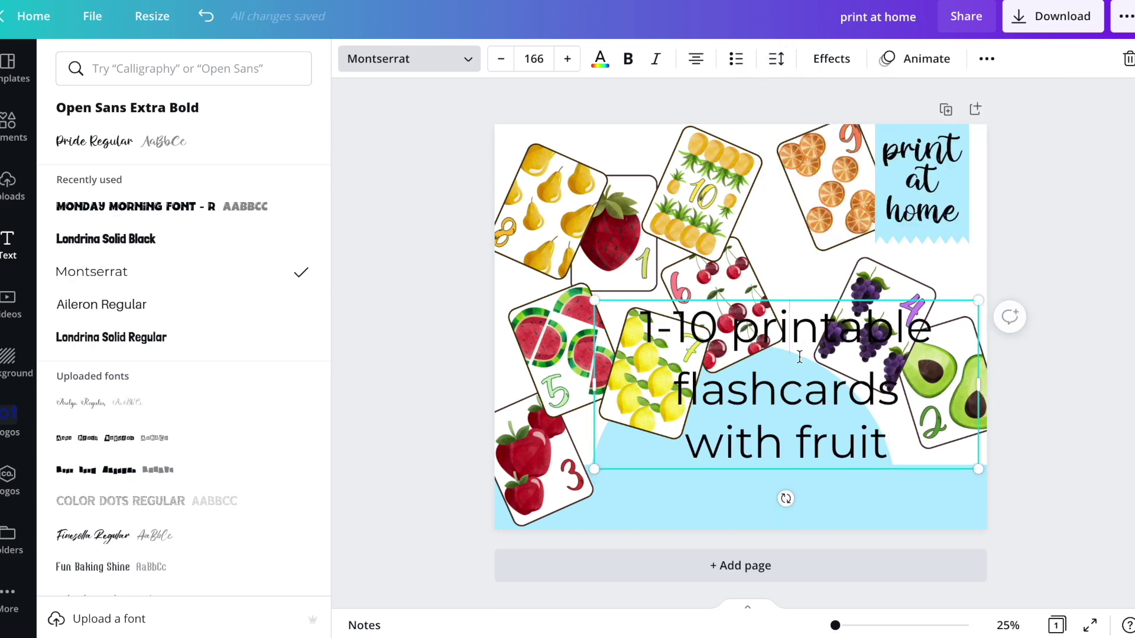
double_click(799, 357)
left_click(773, 61)
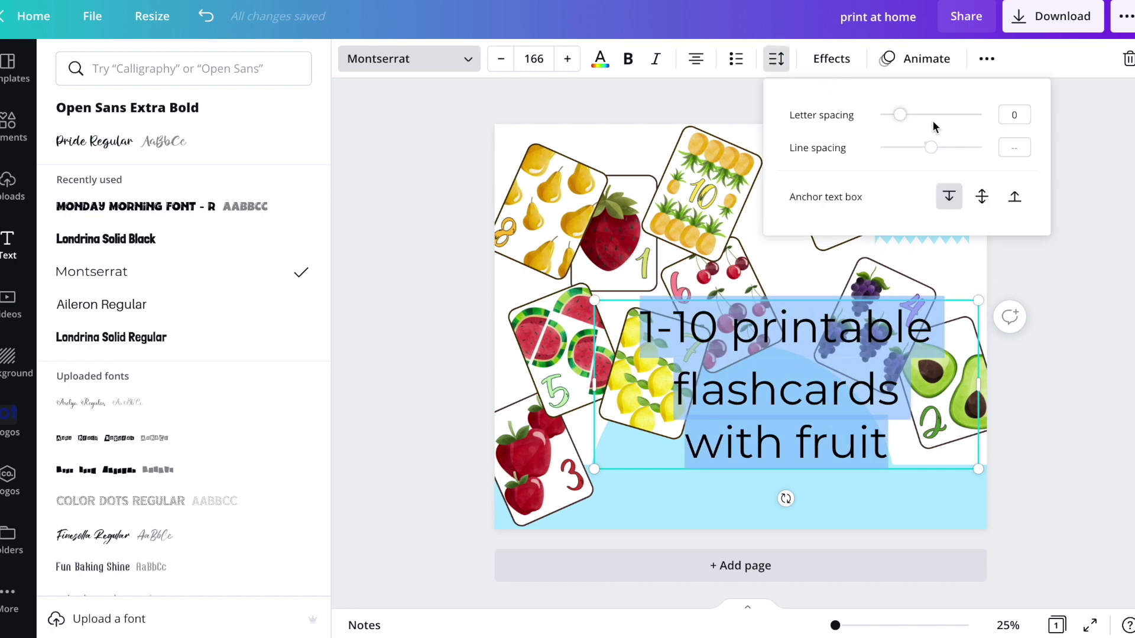
left_click_drag(932, 148, 903, 146)
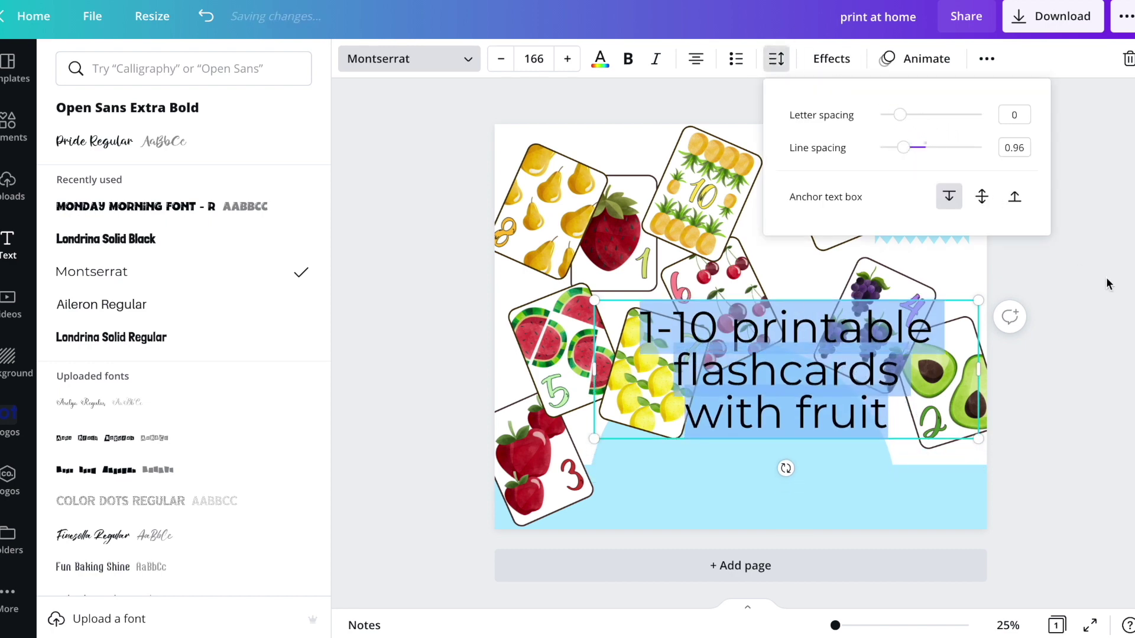
left_click(1126, 305)
left_click(1012, 350)
- Break the title after "1-10", shrink it to font size 127 and center it on the blue dome
left_click_drag(762, 381, 715, 457)
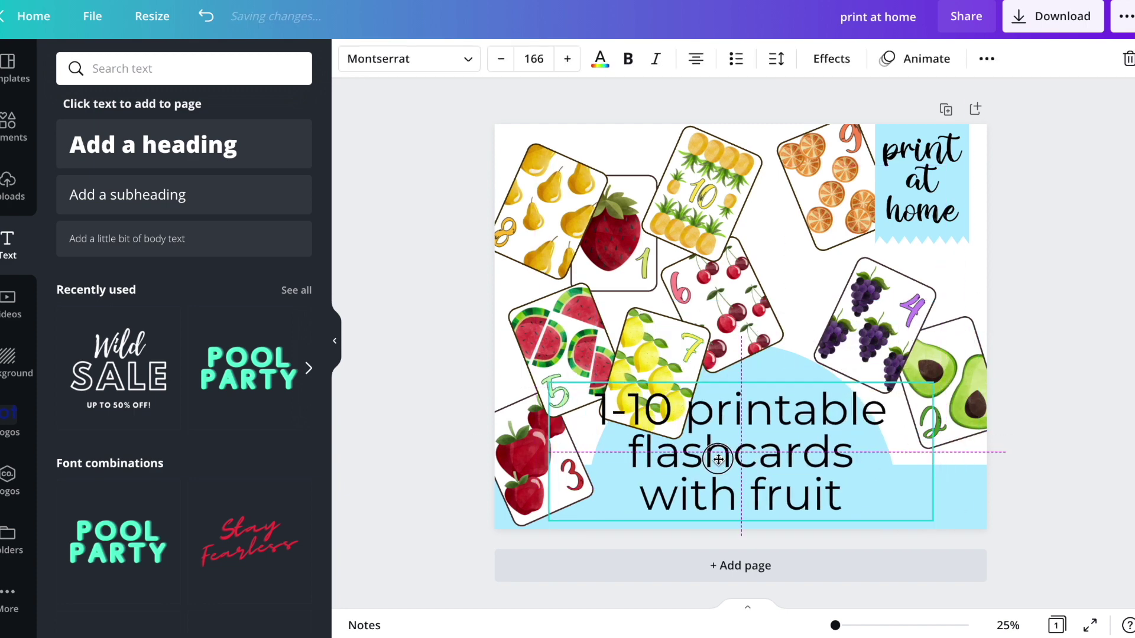
key("BackSpace")
key("Return")
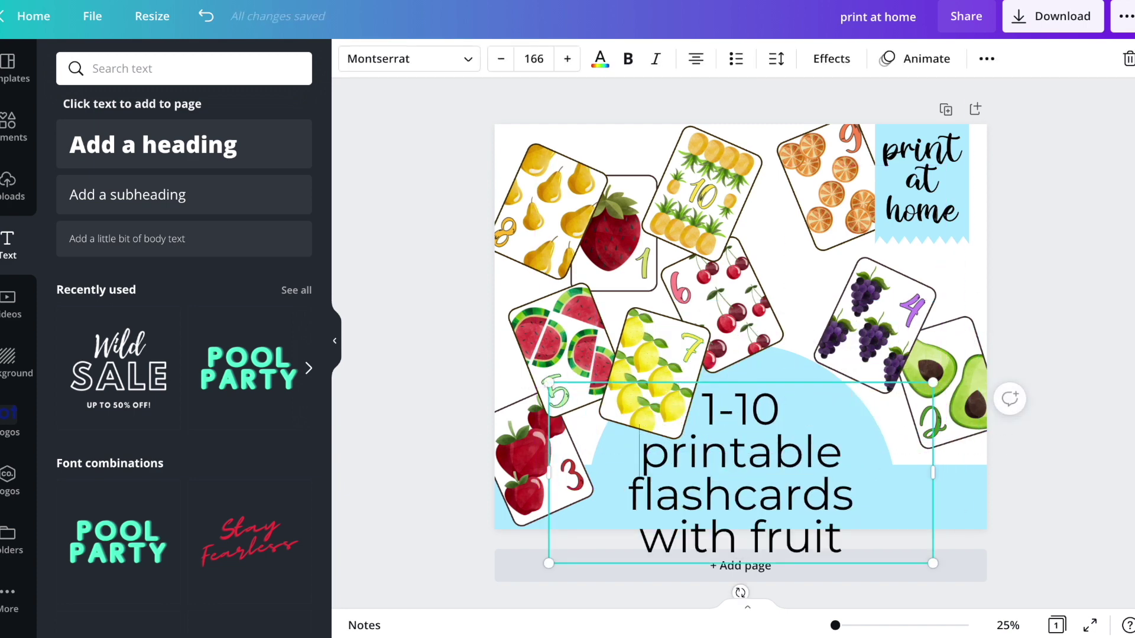
left_click_drag(548, 381, 639, 425)
left_click(1019, 511)
left_click_drag(788, 511, 743, 468)
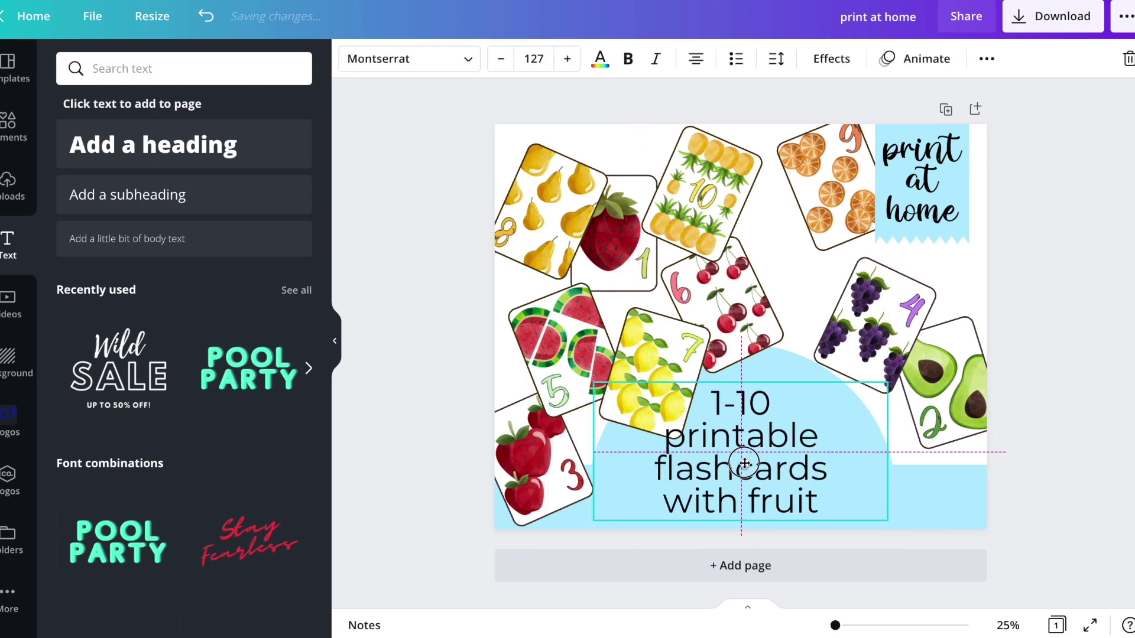
- Shift the number 6 card right, and raise the number 7 and number 1 cards to clear space around the title
left_click(1054, 323)
left_click_drag(736, 319, 801, 324)
left_click_drag(661, 356, 679, 299)
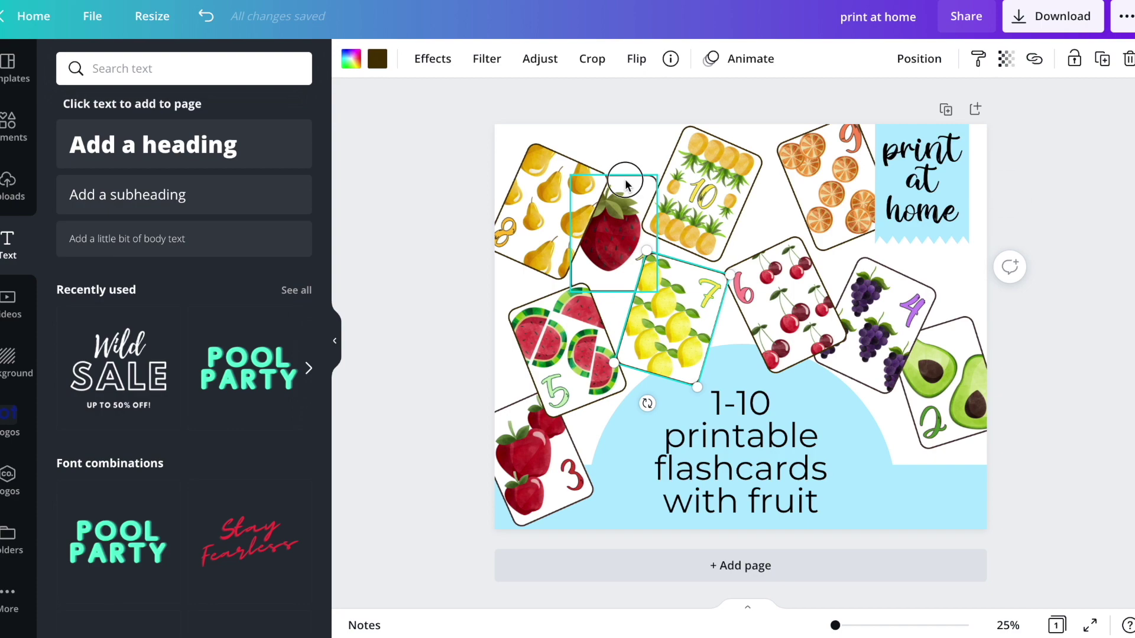
left_click_drag(625, 185, 625, 164)
left_click(1056, 284)
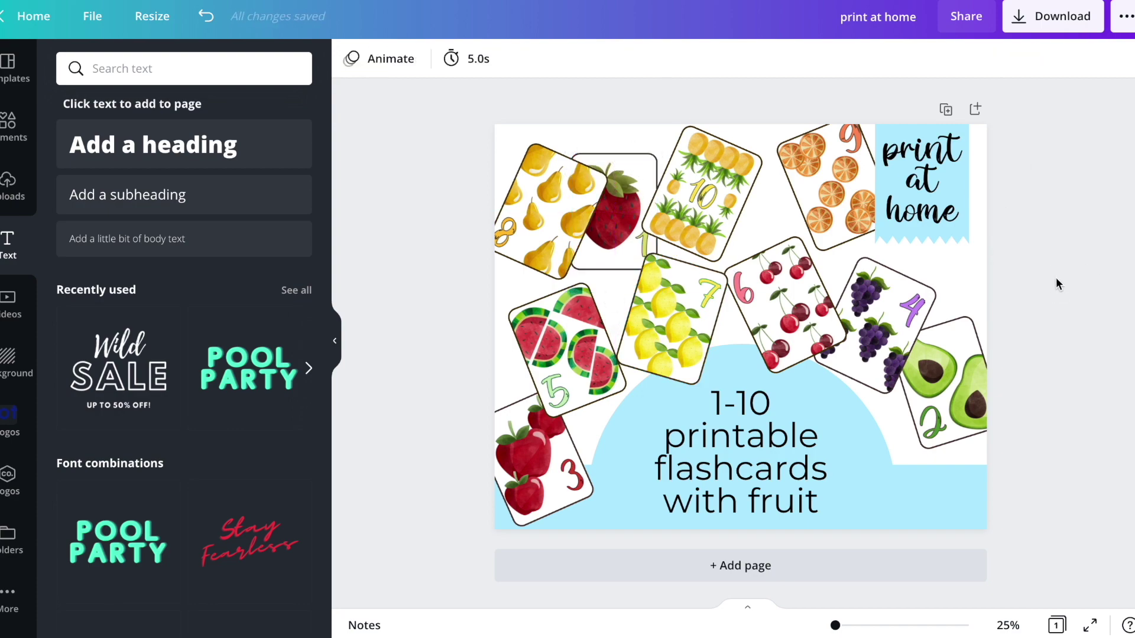
- Duplicate the page and straighten the copy's number 8, 10, 9, 6, 4 and 2 cards, lowering 4 and 2 along the dome's right side
left_click(946, 109)
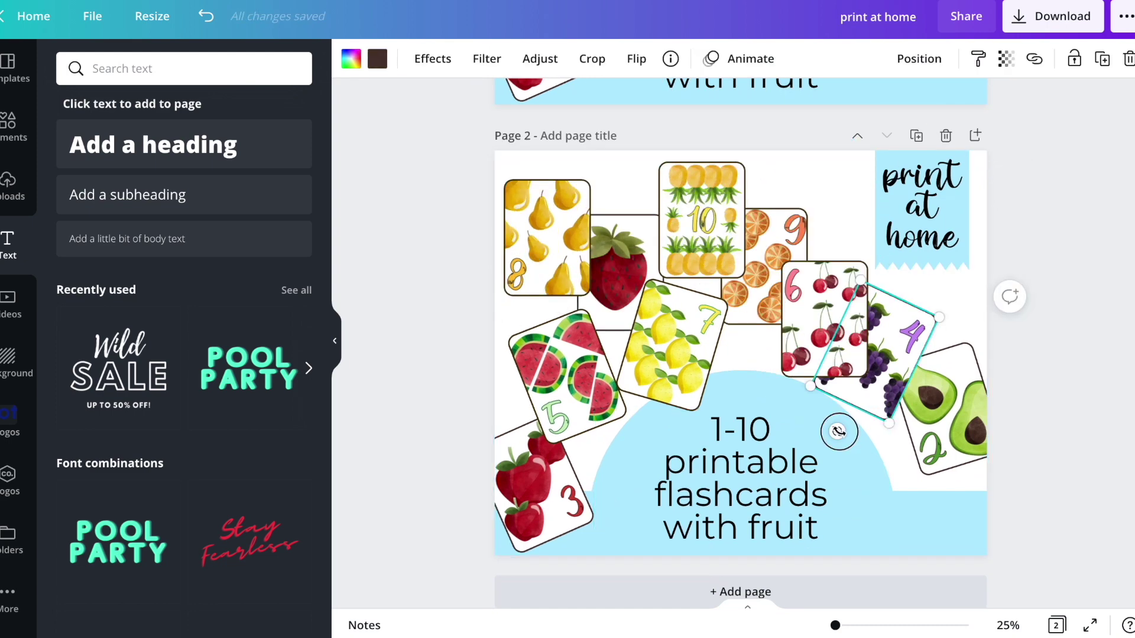
left_click_drag(838, 430, 878, 438)
left_click_drag(875, 366, 867, 419)
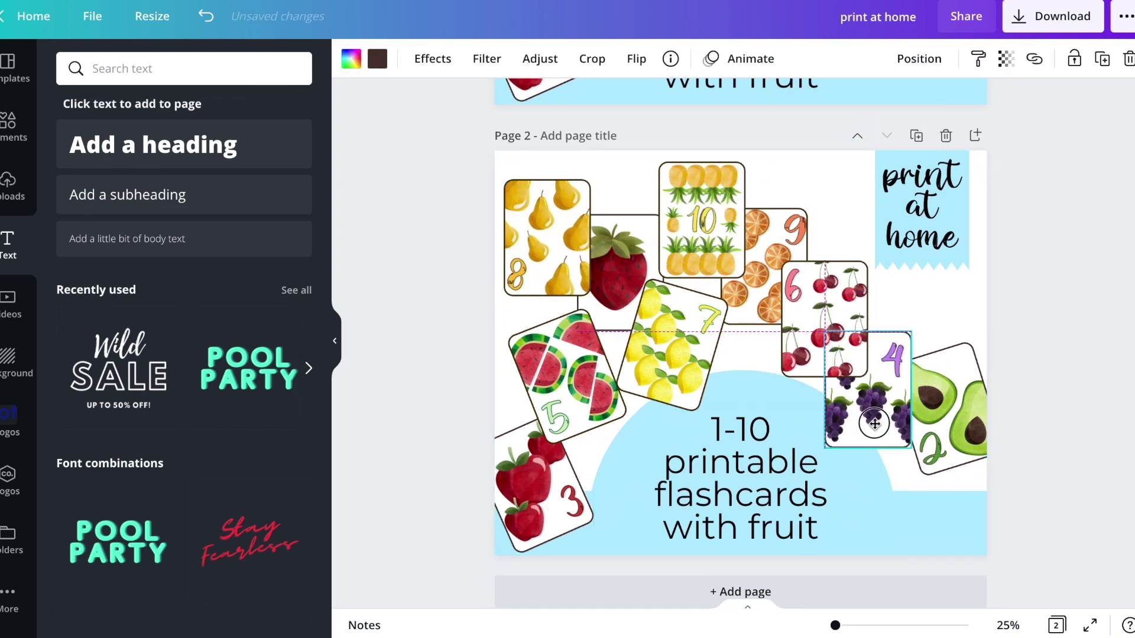
left_click(958, 440)
left_click_drag(970, 492, 943, 508)
left_click_drag(946, 454, 944, 519)
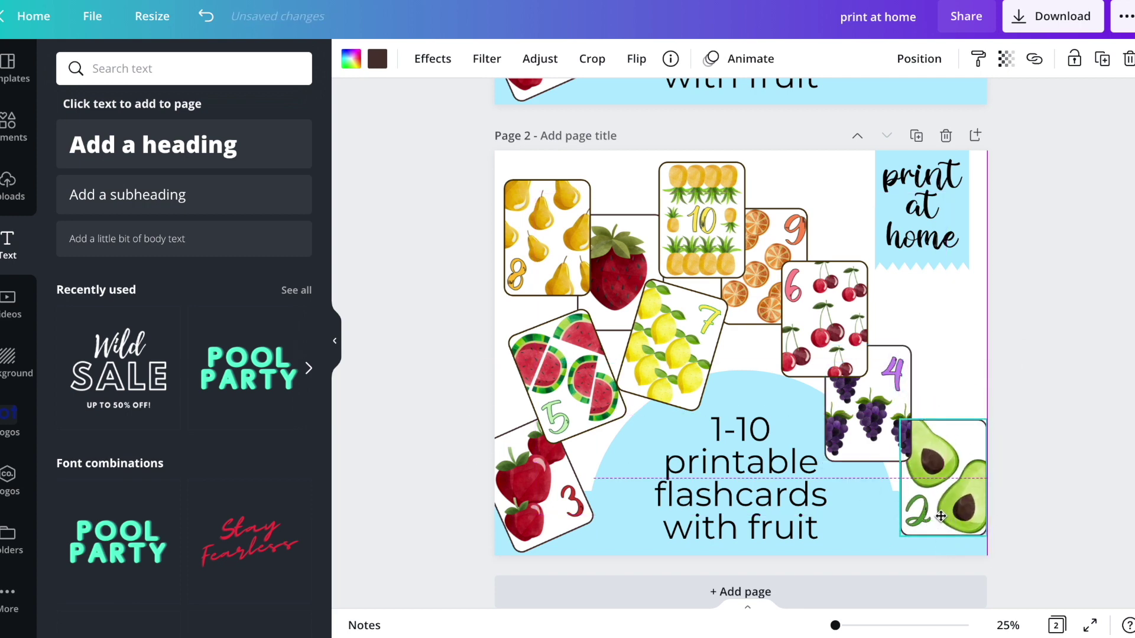
- Straighten the number 7, 5 and 3 cards on the second page to 0° rotation
left_click(639, 350)
left_click_drag(646, 431, 709, 466)
left_click(597, 408)
left_click_drag(602, 457, 608, 489)
left_click(558, 516)
left_click_drag(569, 565, 535, 569)
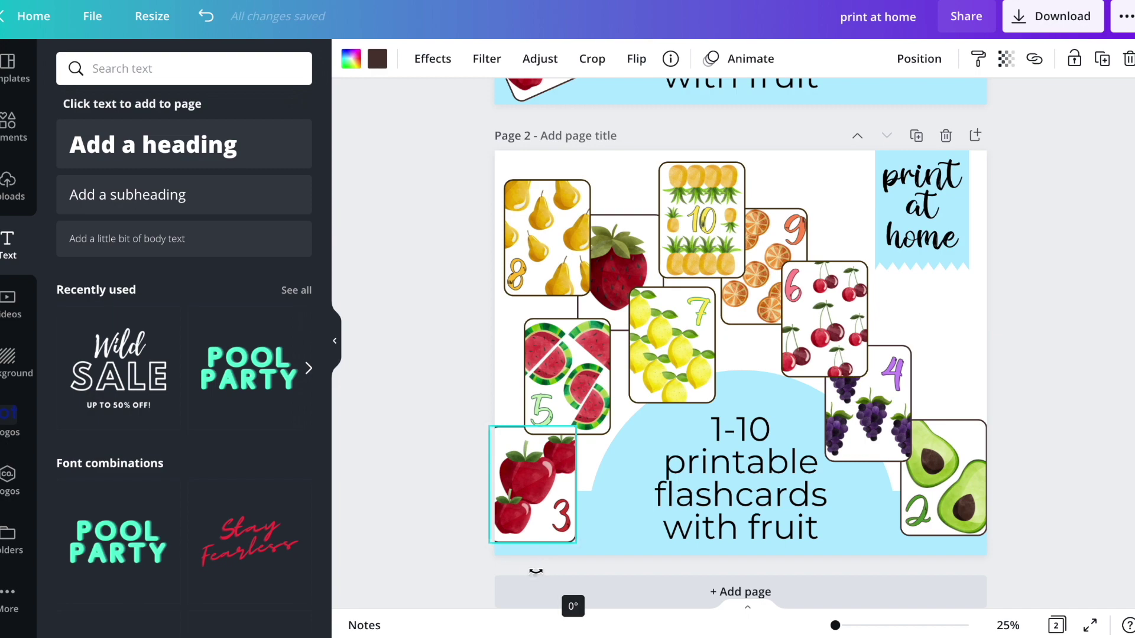
left_click(1068, 264)
- Duplicate the second page, then clear the copy's number 6 picture and delete its number 9, 10, 8 and 1 cards
left_click(916, 135)
left_click(827, 342)
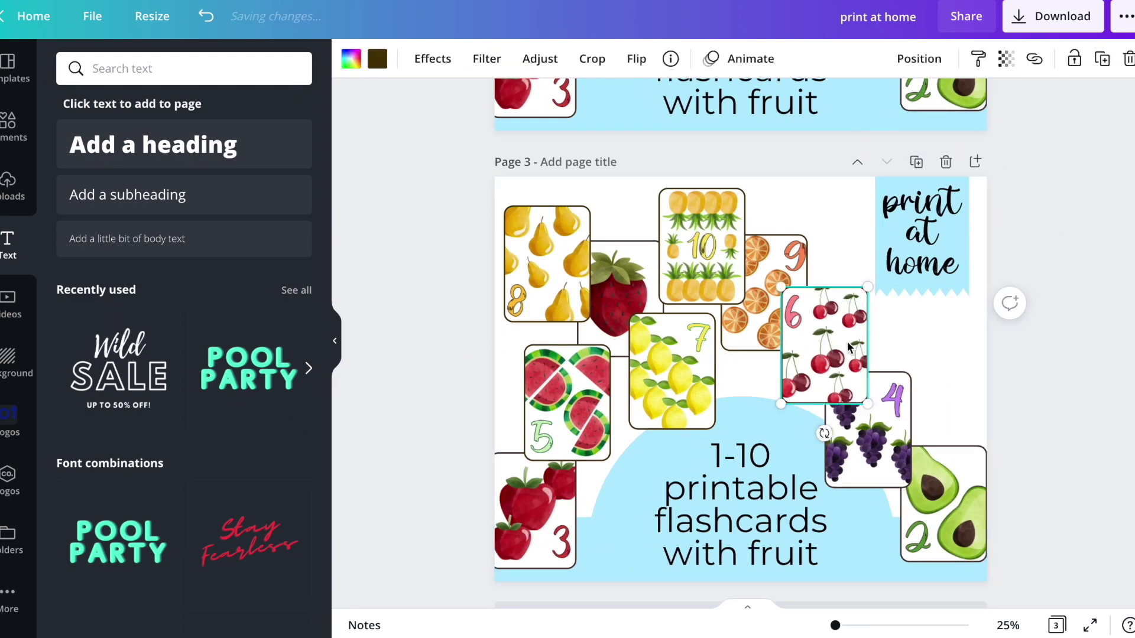
key("Delete")
left_click(746, 292)
key("Delete")
left_click(746, 292)
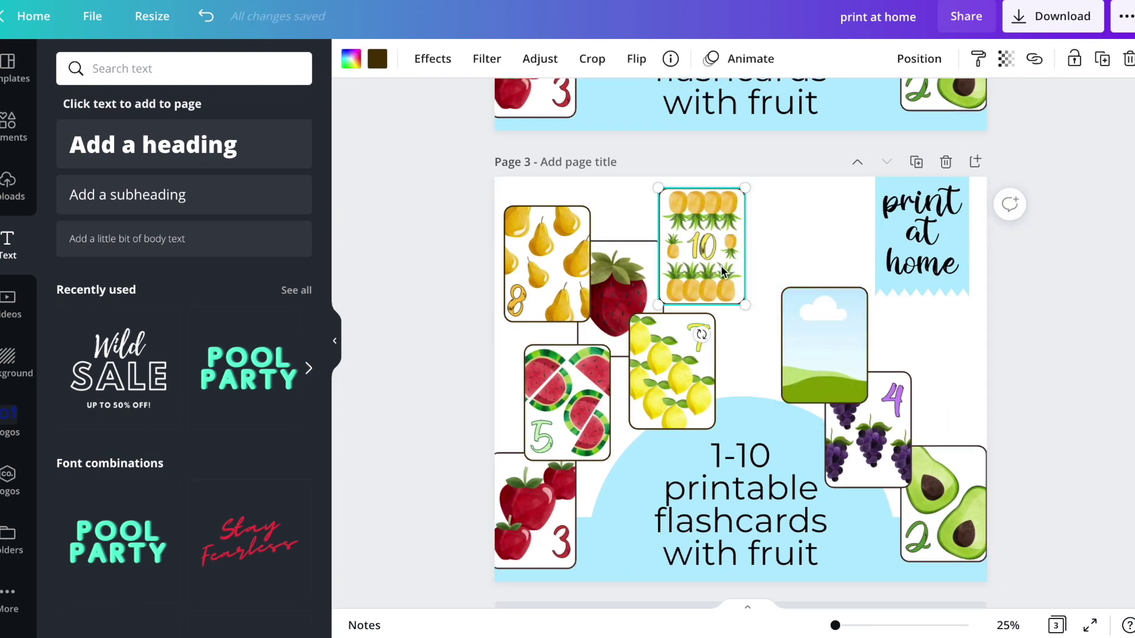
key("Delete")
left_click_drag(792, 221, 567, 348)
key("Delete")
- Delete the number 7, 5 and 3 cards, the empty frame, and the number 4 and 2 cards from the third page
left_click(655, 348)
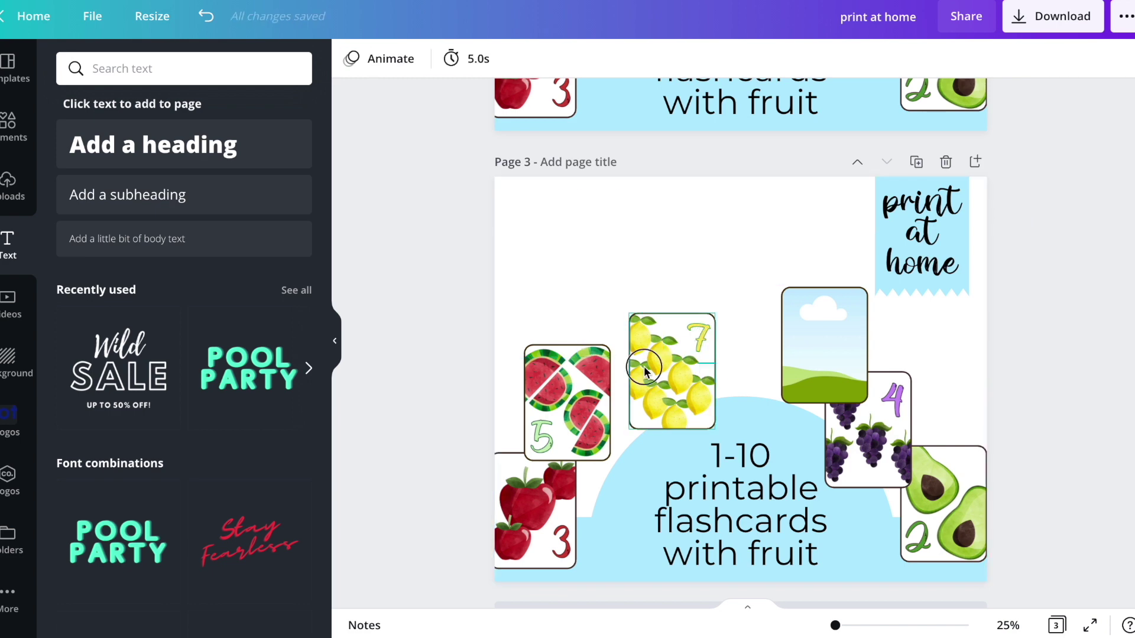
left_click(567, 402, "shift")
key("Delete")
left_click(535, 514)
key("Delete")
left_click(849, 346)
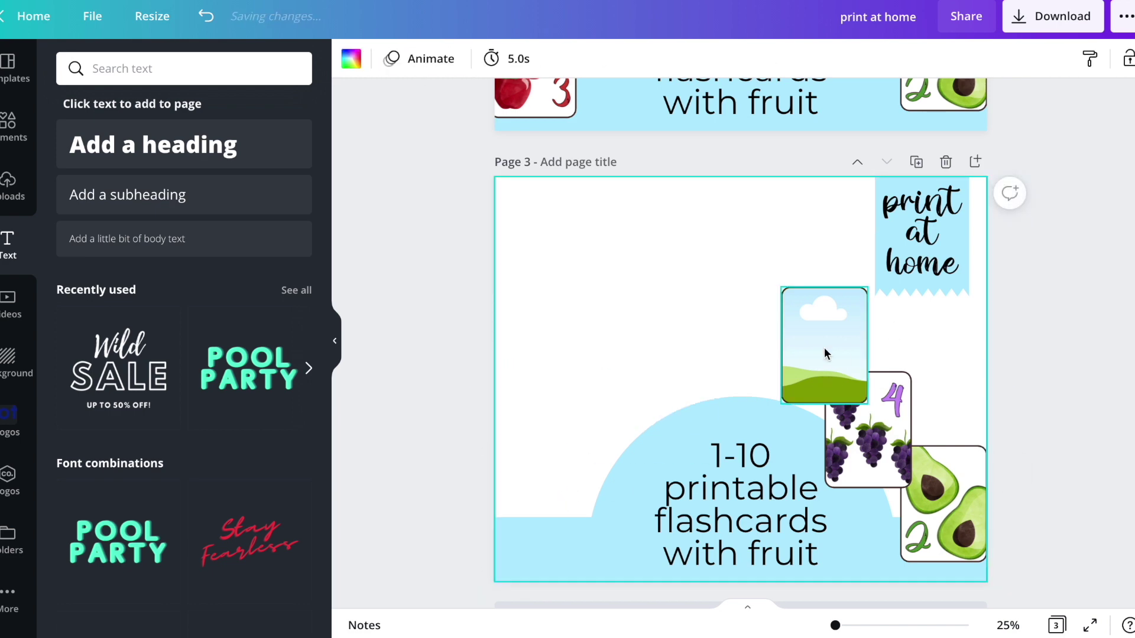
key("Delete")
left_click(874, 421)
key("Delete")
left_click(955, 499)
key("Delete")
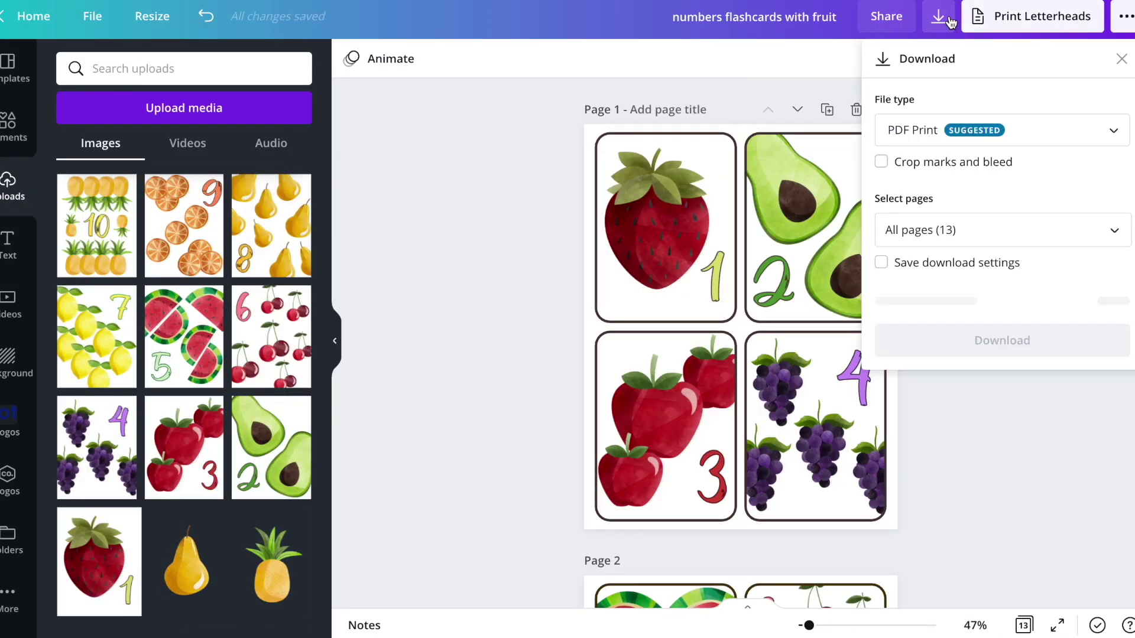
- Download pages 1, 2 and 3 of the "numbers flashcards with fruit" design as JPG
left_click(932, 127)
left_click(926, 56)
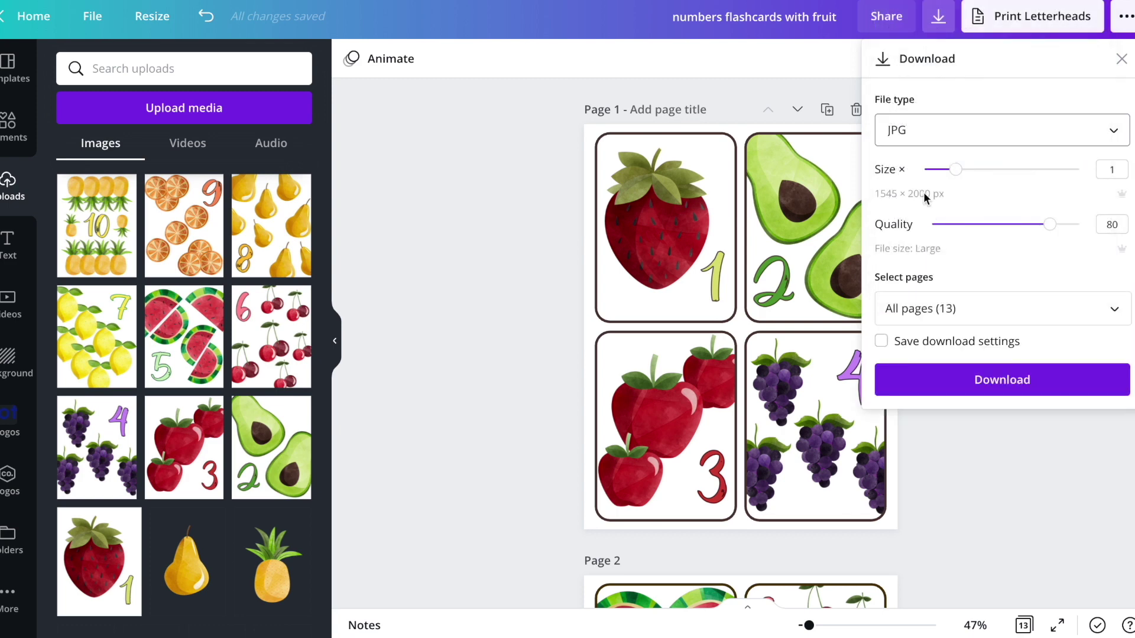
left_click(920, 315)
left_click(916, 357)
left_click(925, 402)
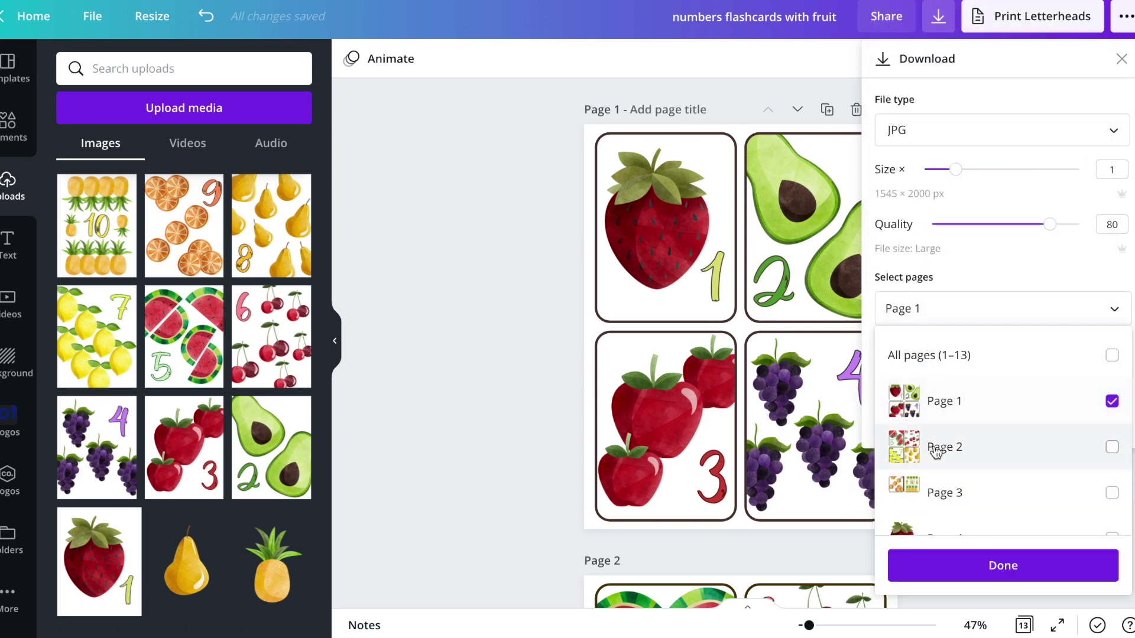
left_click(942, 447)
left_click(950, 494)
left_click(924, 565)
left_click(952, 381)
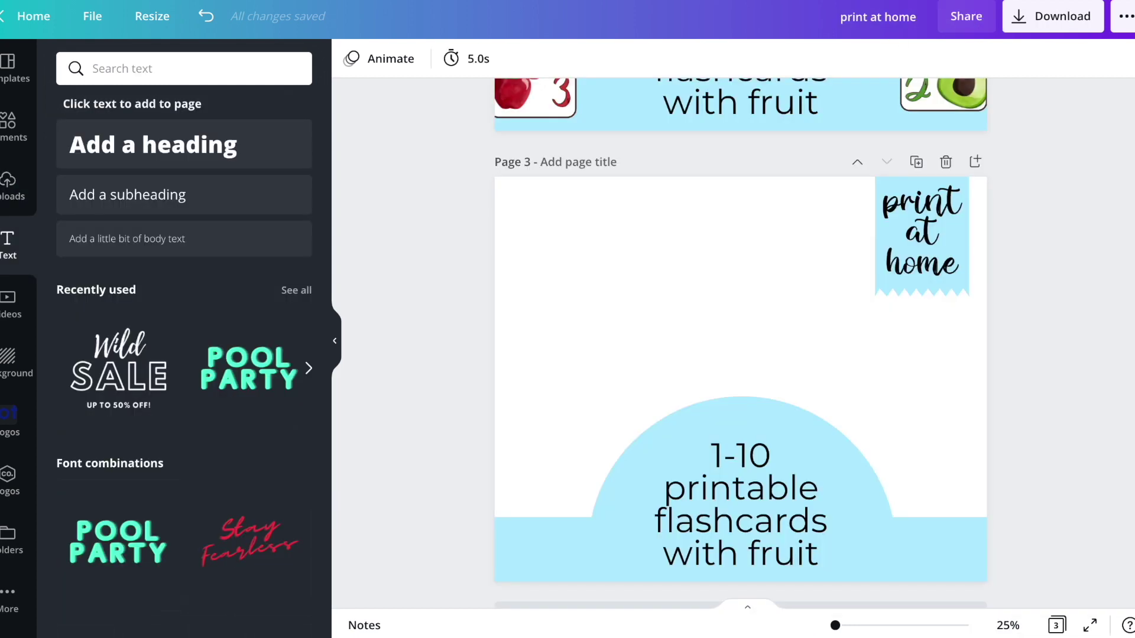
- Try "3 pages on PDF" as the title on the third page's blue dome
left_click(748, 497)
left_click(747, 496)
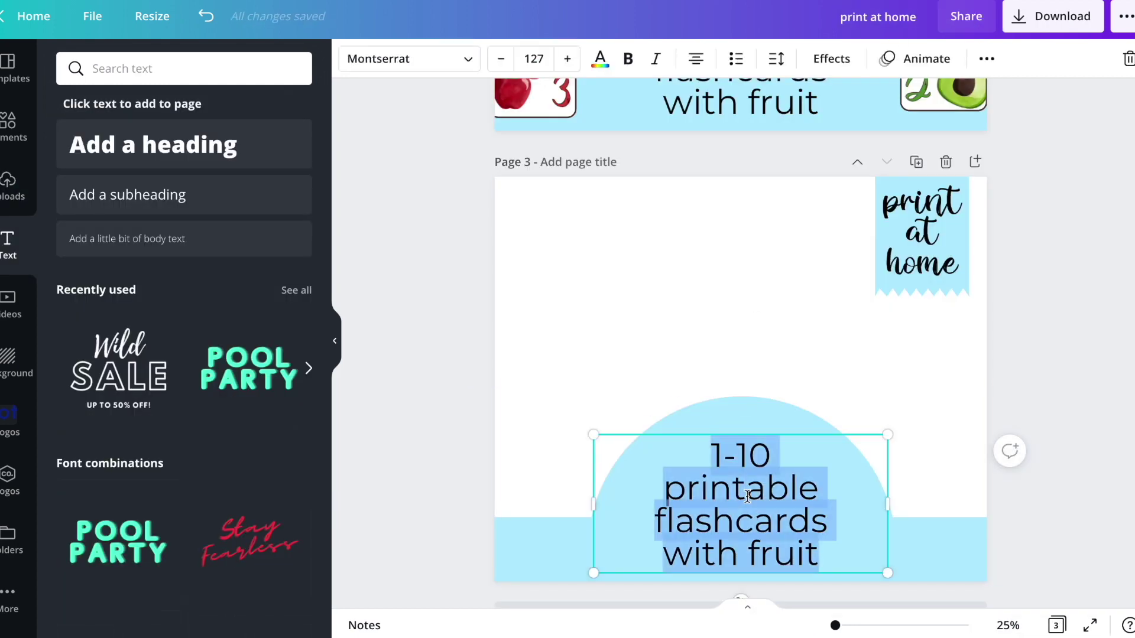
type("3 pages")
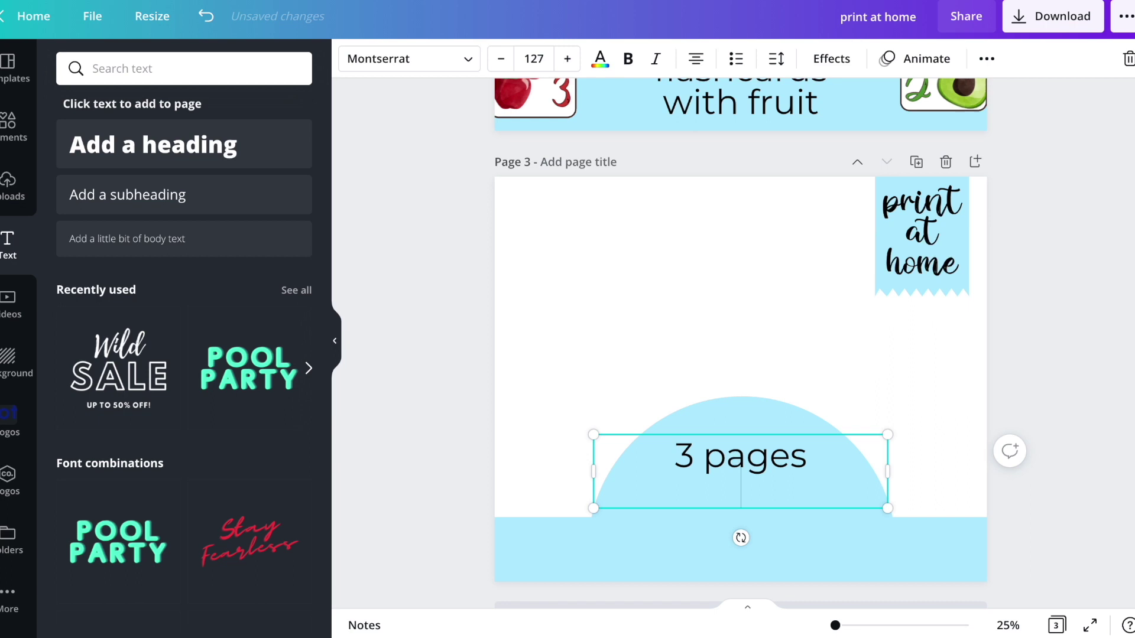
type(" on PDF")
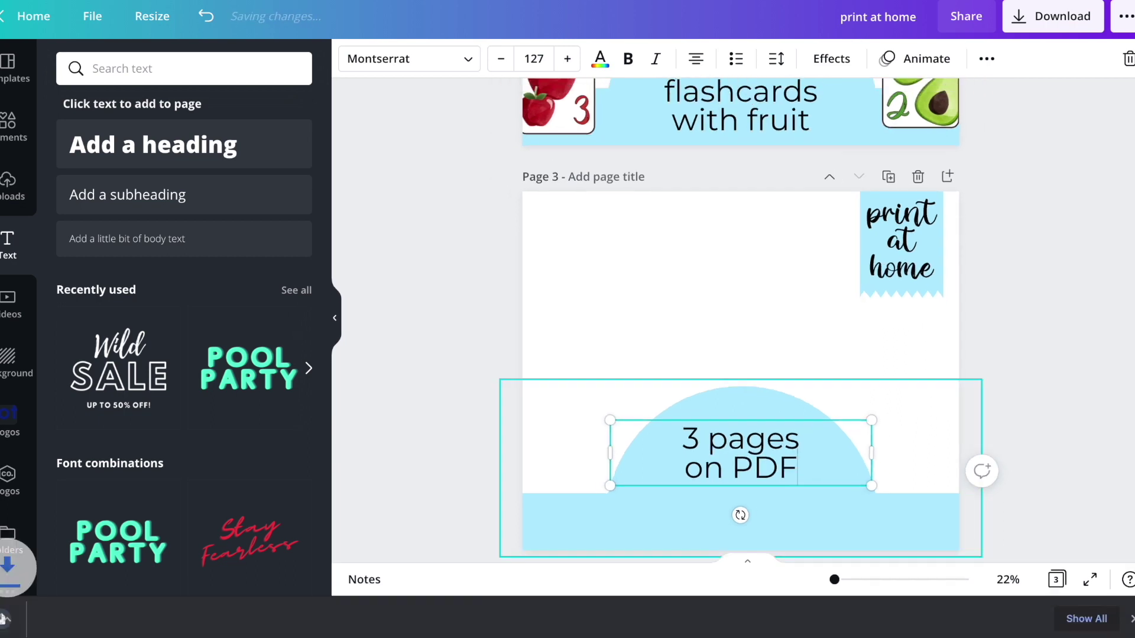
- Replace the dome text on the third page with "1 PDF with 3 pages US letter size to print & cut" over four lines
key("ctrl+a")
type("1")
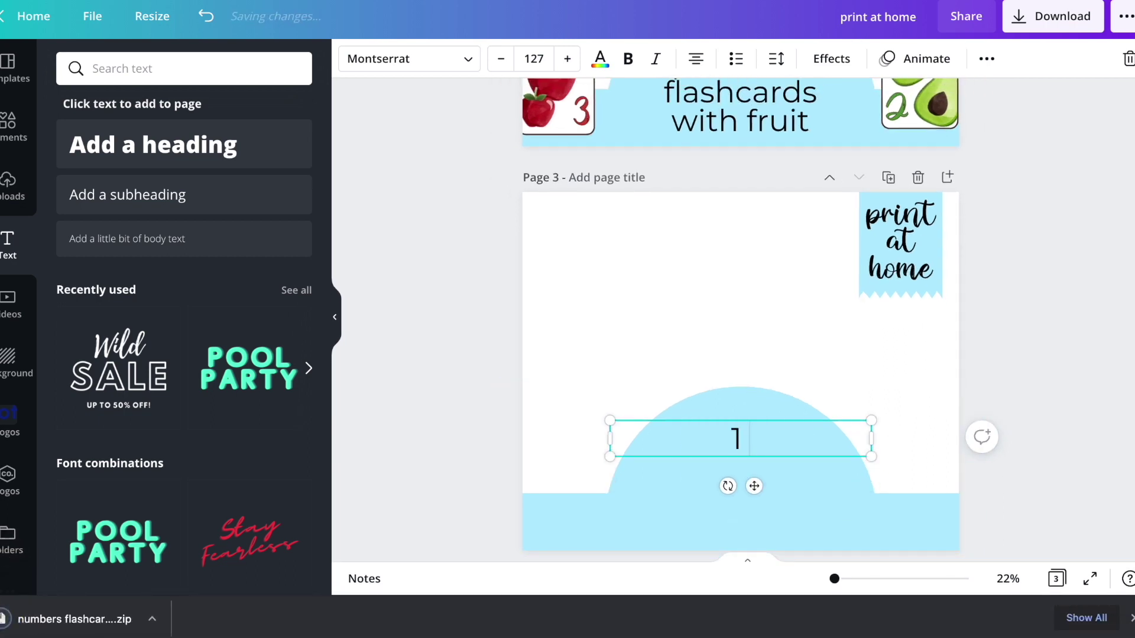
type(" PDF with ")
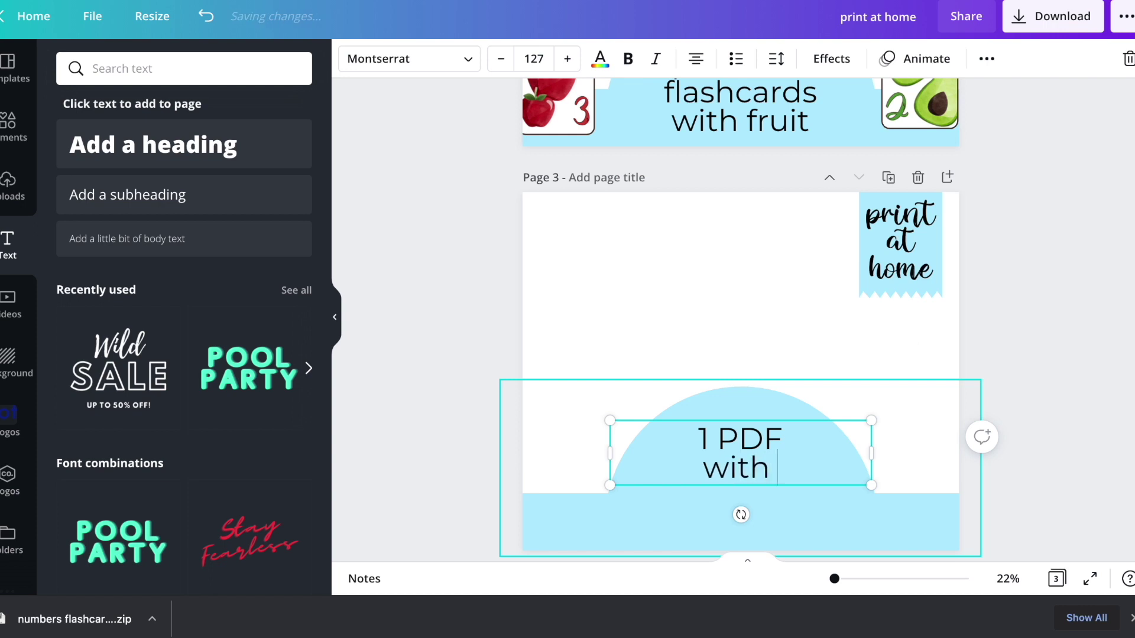
type("3 pages")
key("Return")
type("US lettersize")
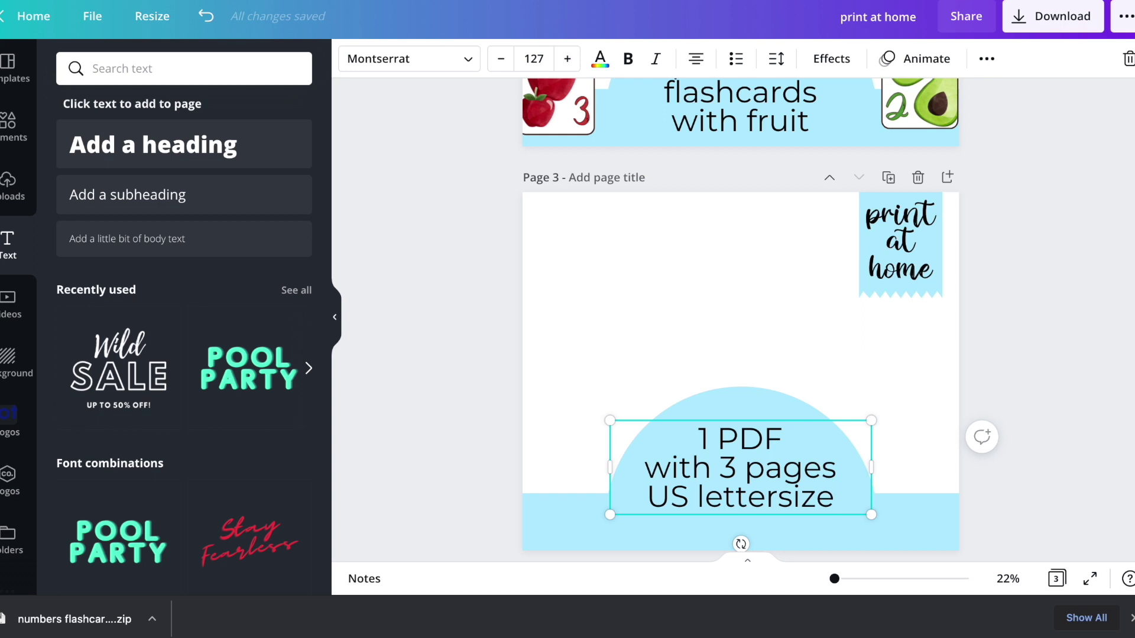
key("Return")
type("to prin")
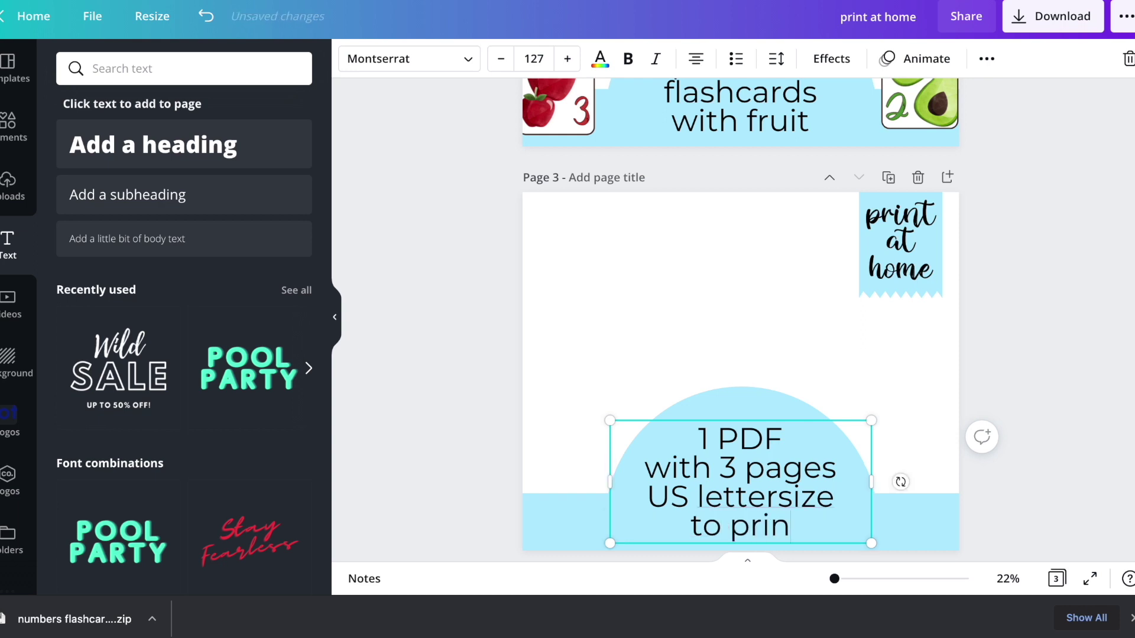
type("t & cut")
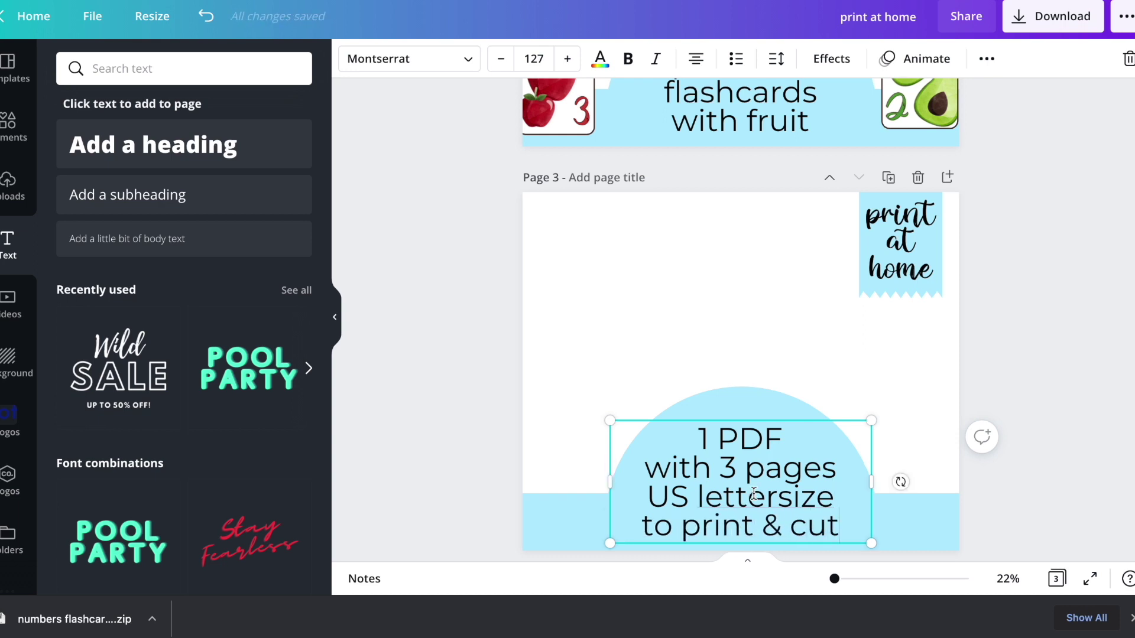
right_click(771, 495)
left_click(821, 330)
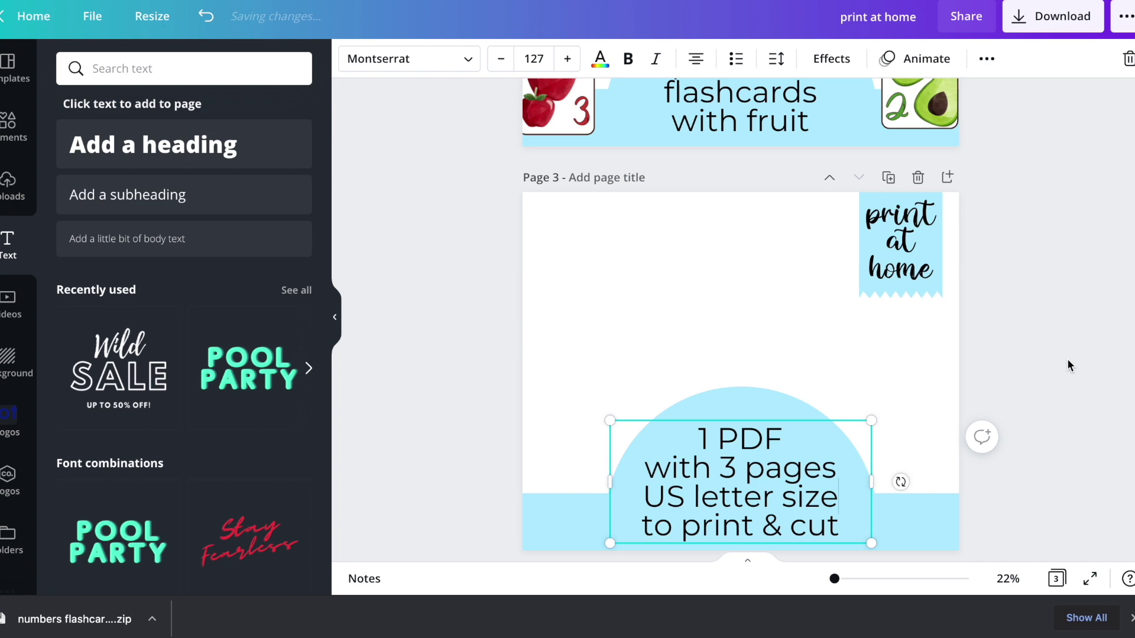
left_click(1064, 365)
- Expand the downloaded flashcards zip and upload its three page images to the "print at home" design
left_click(119, 618)
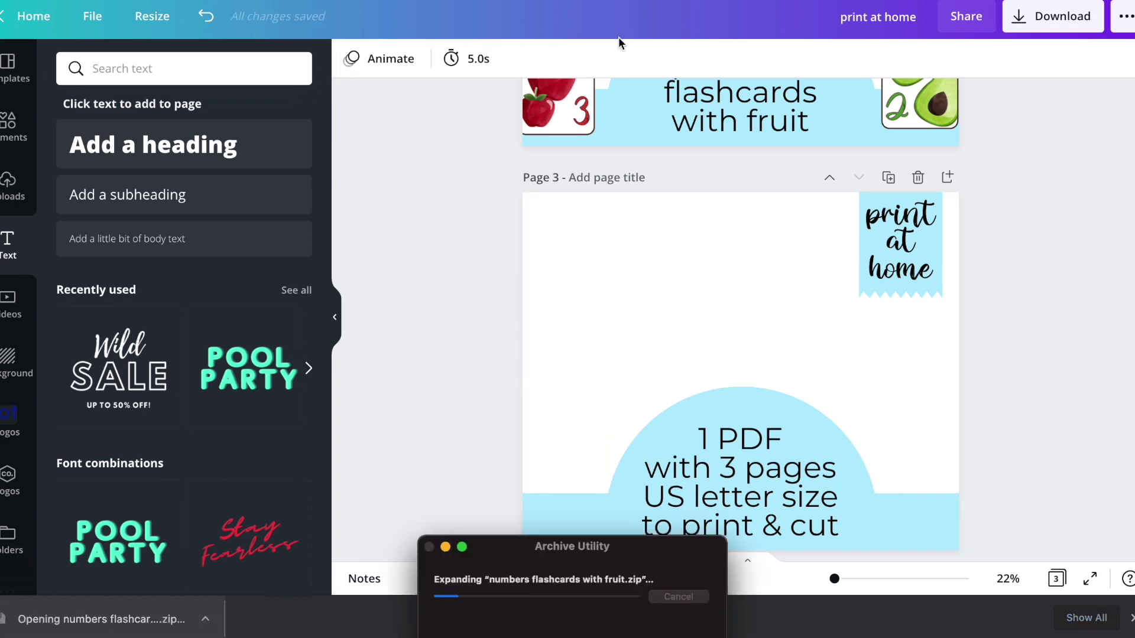
double_click(636, 102)
left_click_drag(881, 251, 172, 255)
left_click_drag(172, 255, 172, 255)
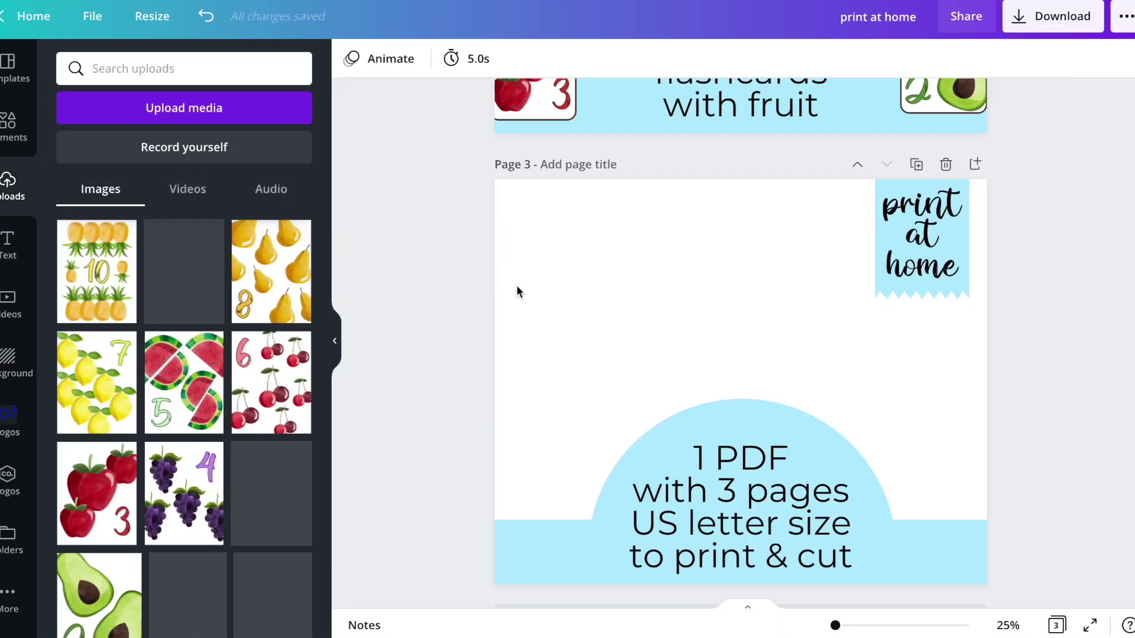
- Try dark brown, two avocado greens and the light blue as the third page's background color
left_click(563, 305)
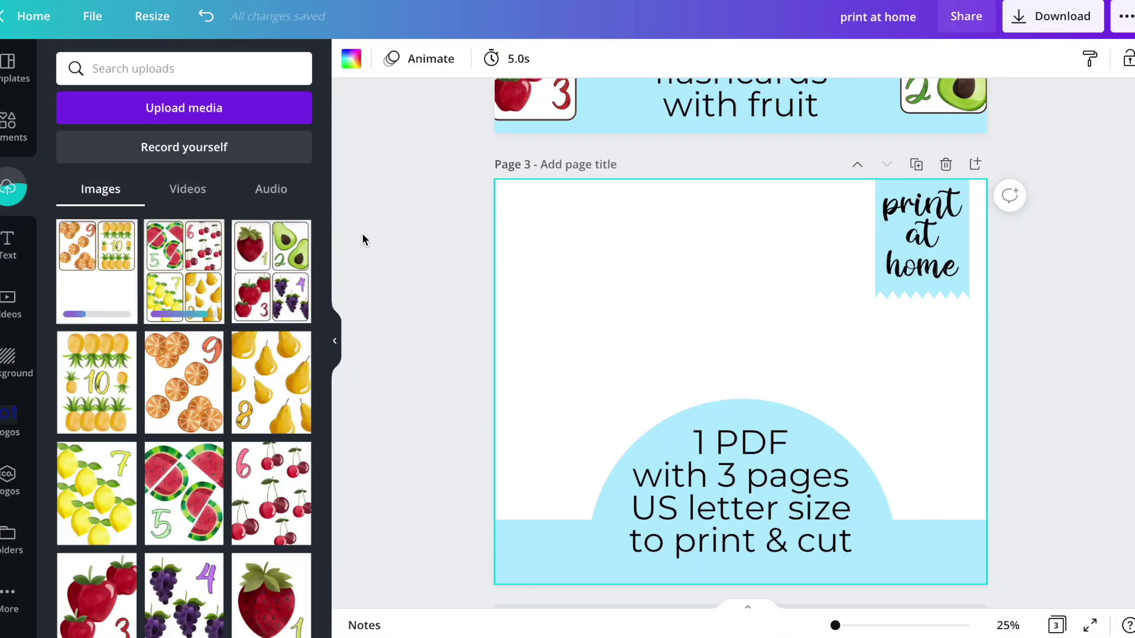
left_click(351, 59)
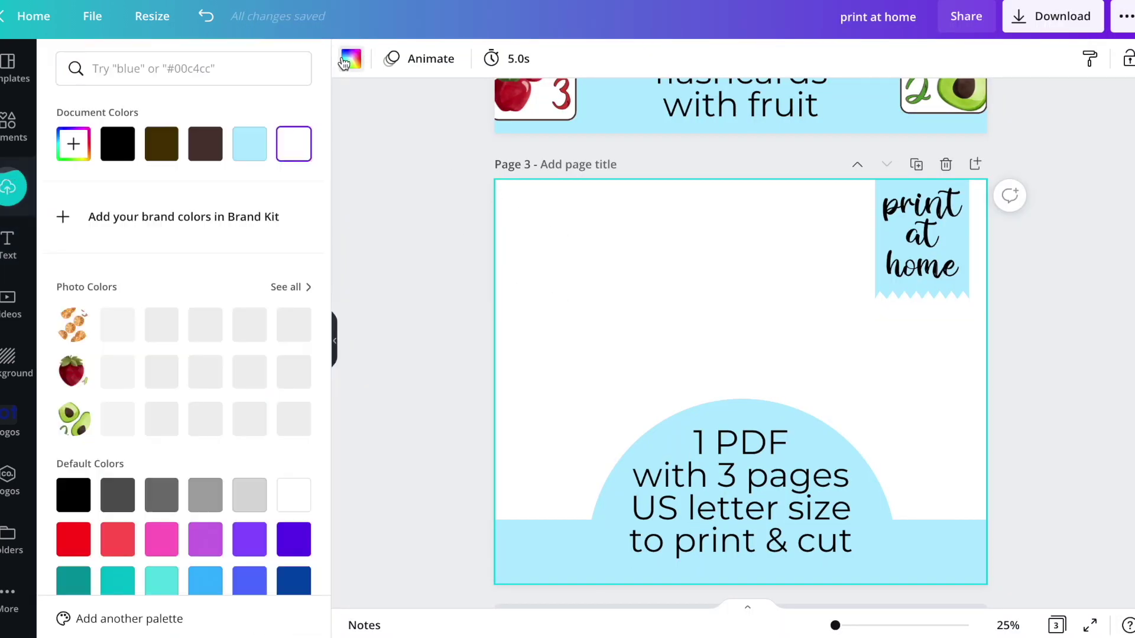
left_click(203, 145)
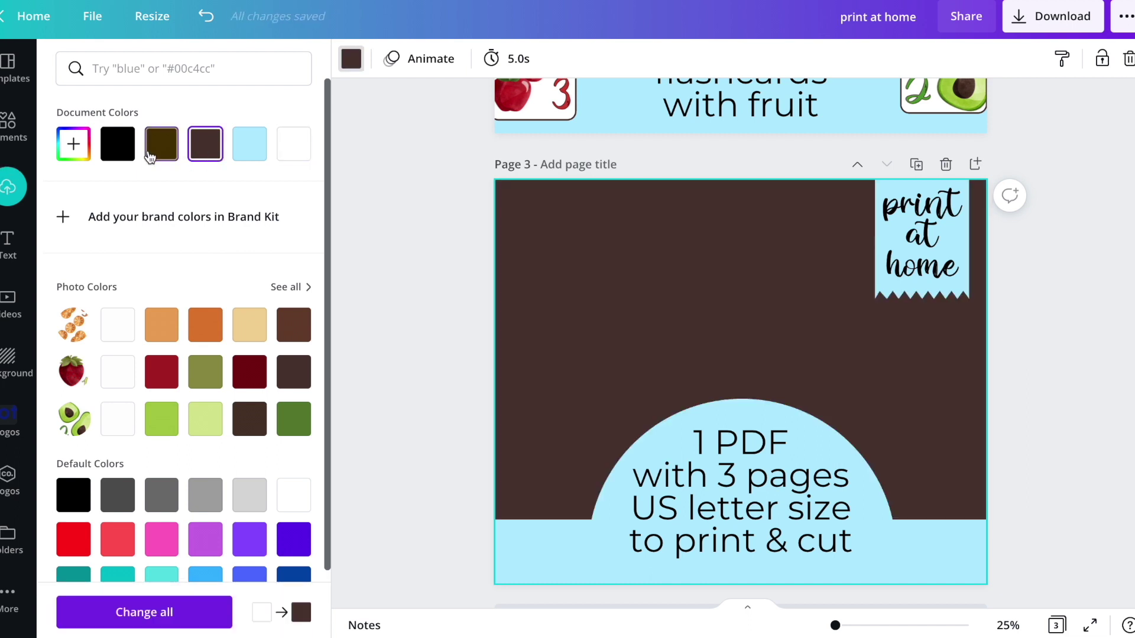
left_click(161, 421)
left_click(206, 424)
left_click(248, 145)
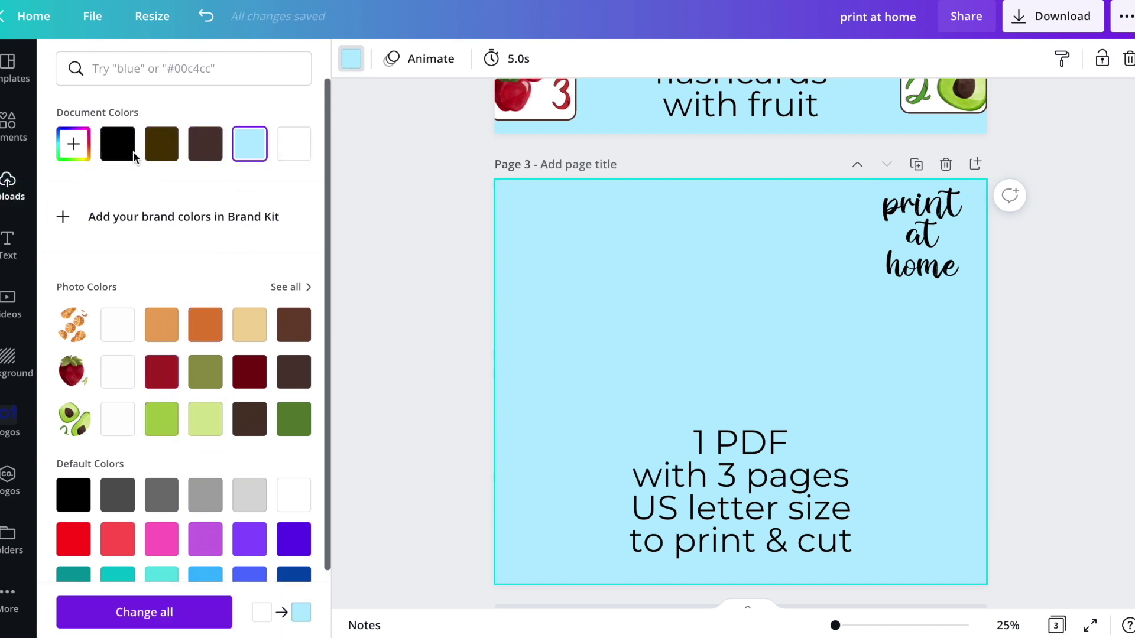
- Set the third page's background to the custom muted blue #74AABD
left_click(73, 143)
left_click_drag(138, 194, 153, 204)
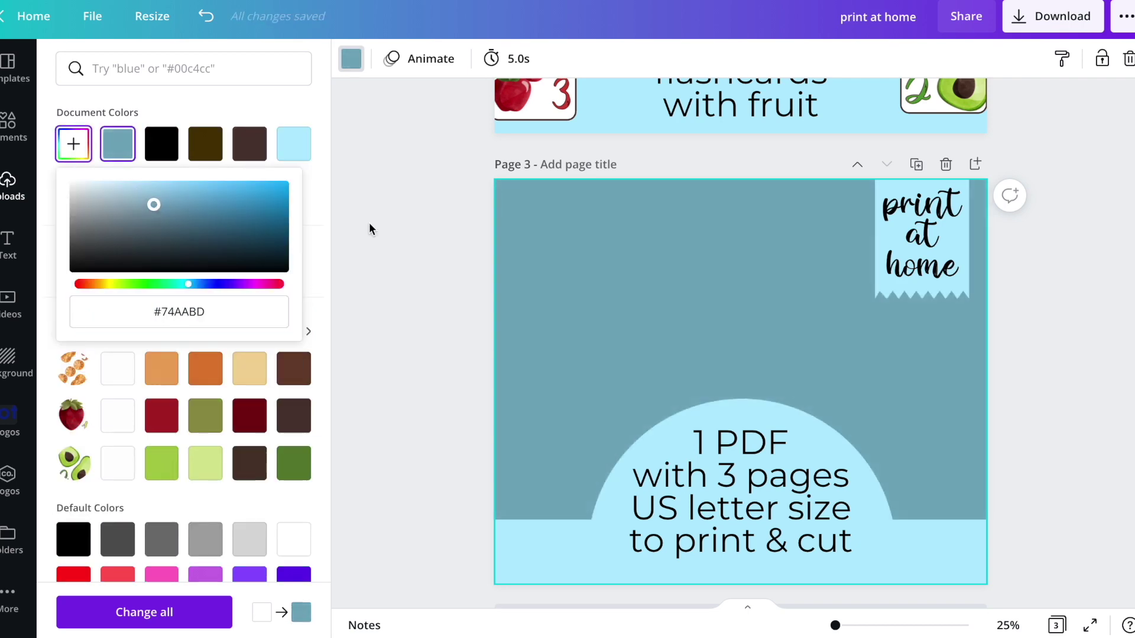
left_click(369, 228)
- Add the three uploaded flashcard sheets to the third page: cards 9–10, 5–8 and 1–4
left_click(107, 266)
left_click(208, 295)
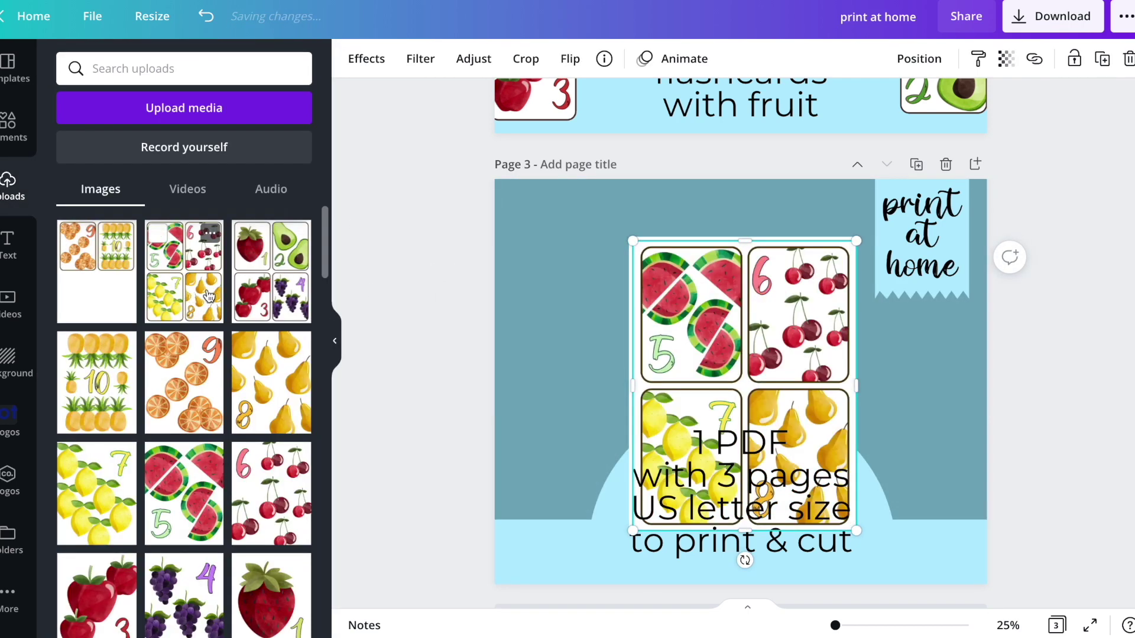
left_click(270, 272)
left_click(584, 273)
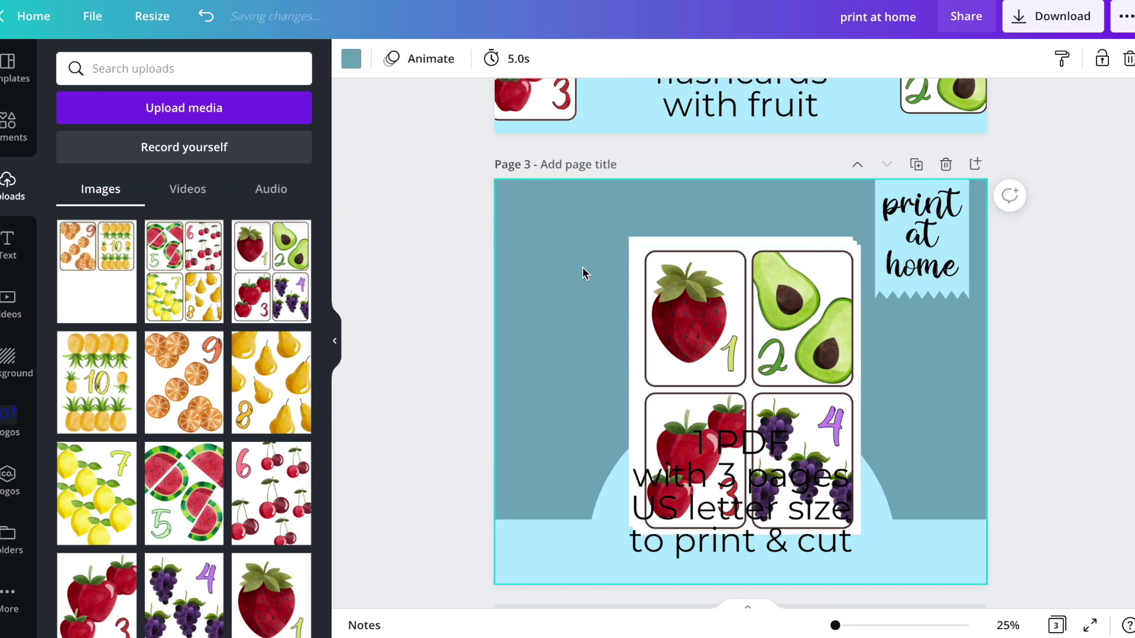
- Shrink all three flashcard sheets together and move them to the page's upper left, above the dome text
left_click_drag(747, 562, 598, 520)
left_click(910, 402)
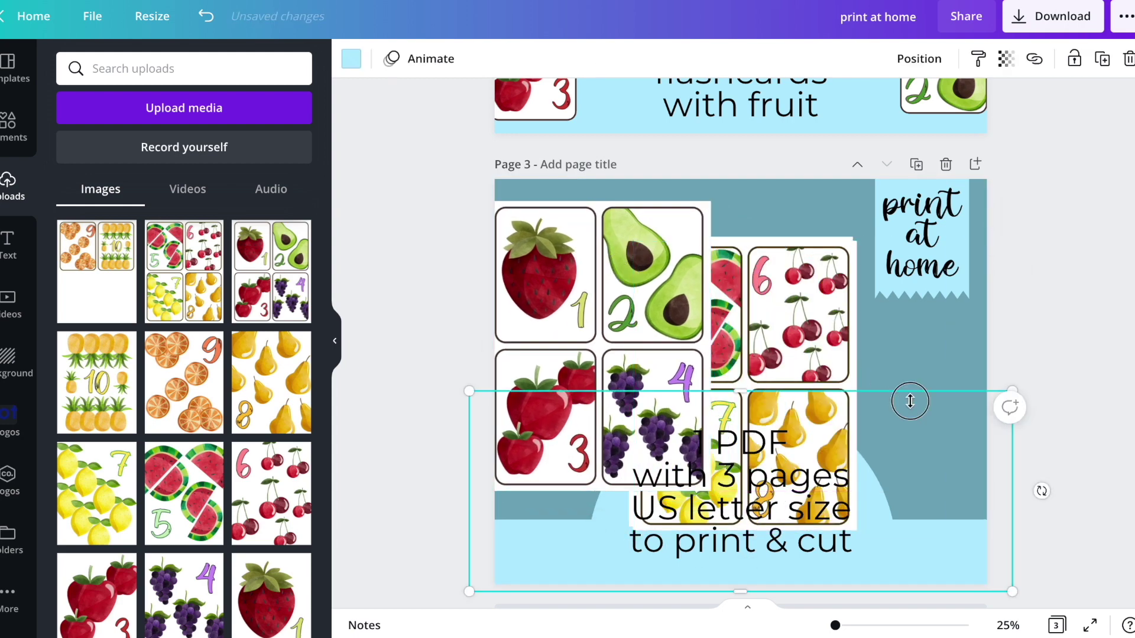
left_click_drag(925, 355, 611, 349)
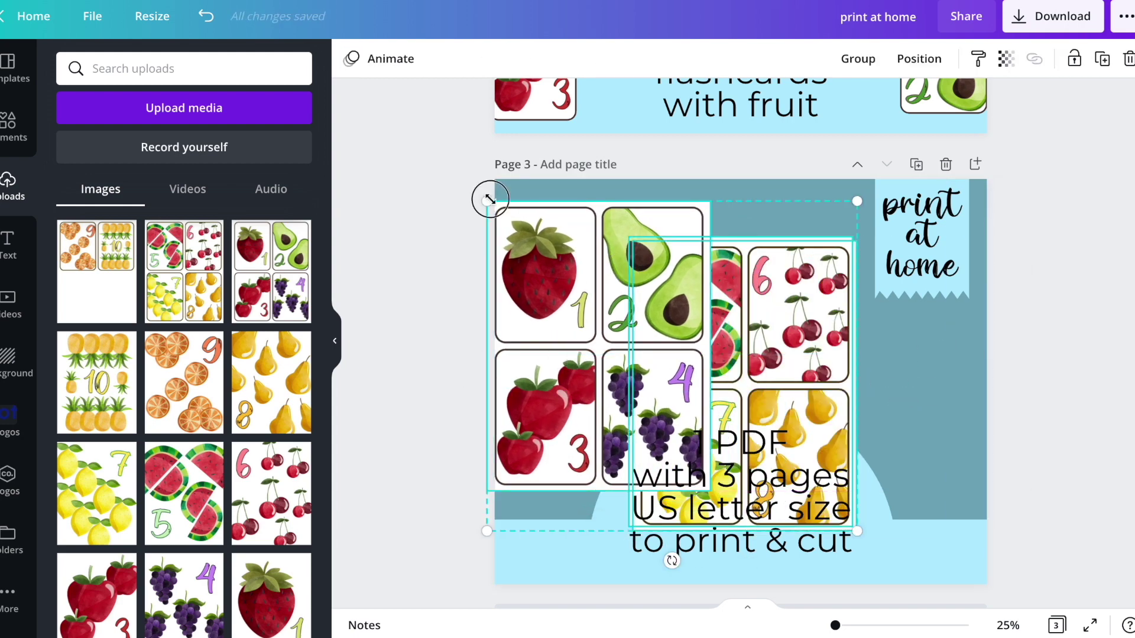
left_click_drag(489, 199, 618, 321)
left_click_drag(820, 404, 718, 289)
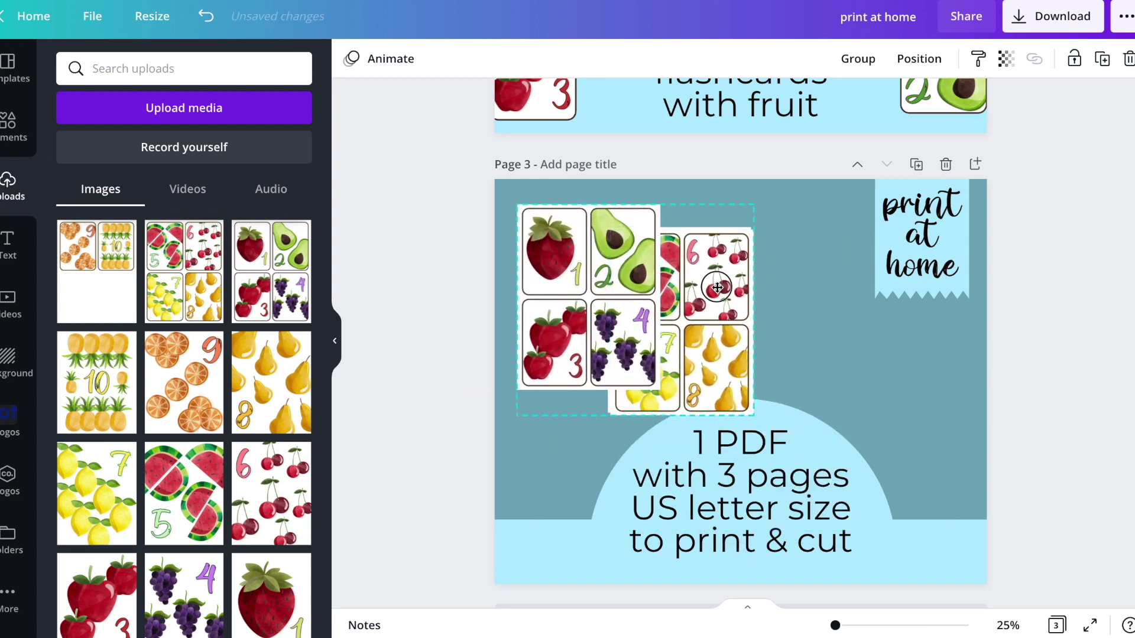
- Spread the three sheets in a descending diagonal: 1–4 at the page's upper left, 5–8 in the middle, 9–10 below the banner
left_click(863, 336)
left_click(729, 331)
left_click_drag(728, 331, 882, 378)
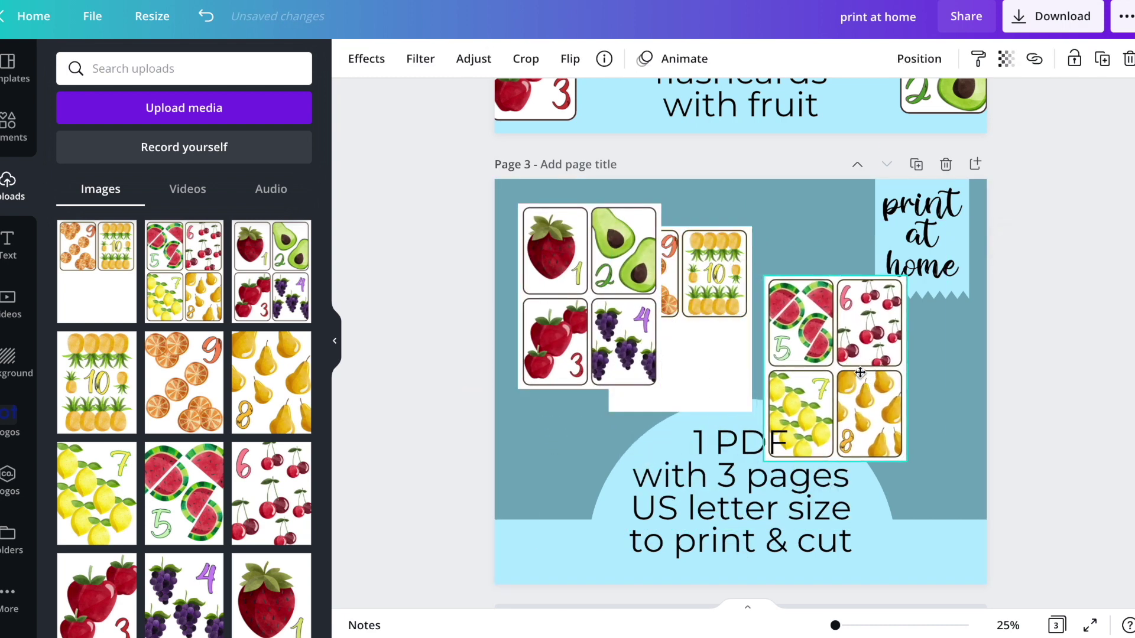
left_click_drag(679, 304, 973, 405)
left_click(856, 367)
left_click_drag(855, 367, 758, 312)
left_click_drag(591, 296, 585, 253)
left_click(762, 333)
mouse_move(761, 333)
left_mouse_down()
mouse_move(749, 319)
mouse_move(764, 329)
left_mouse_up()
left_click_drag(946, 402, 874, 386)
- Send the sheet with cards 9 and 10 backward in the layer order
left_click(917, 66)
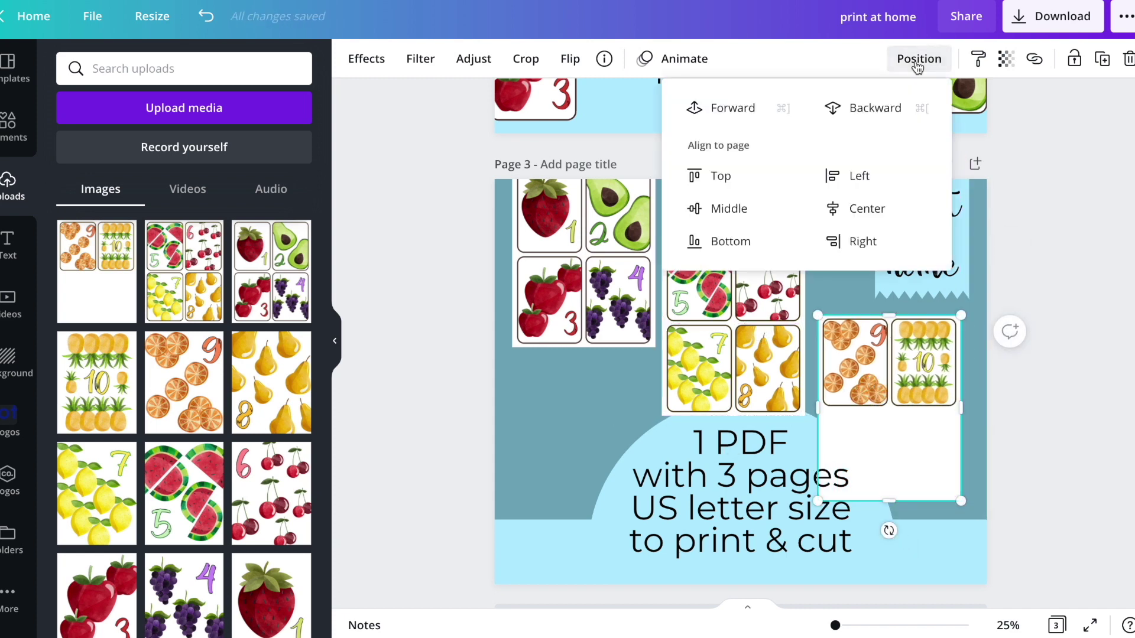
left_click(871, 106)
key("super+Tab")
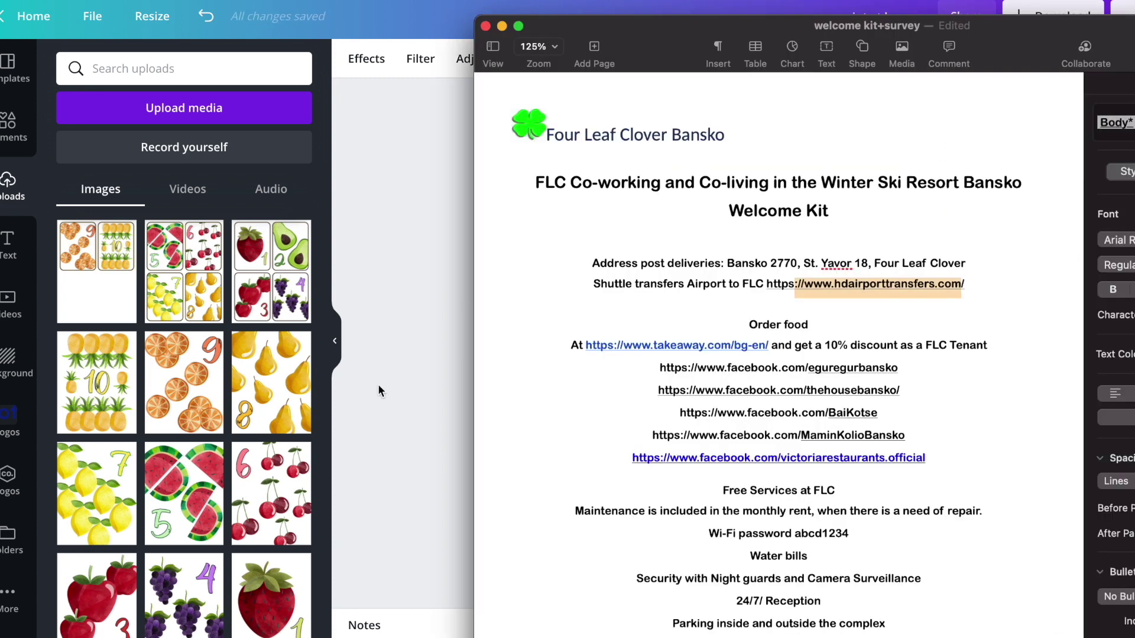
key("super+Tab")
- Send the sheet with cards 5 to 8 behind the blue dome
left_click(727, 360)
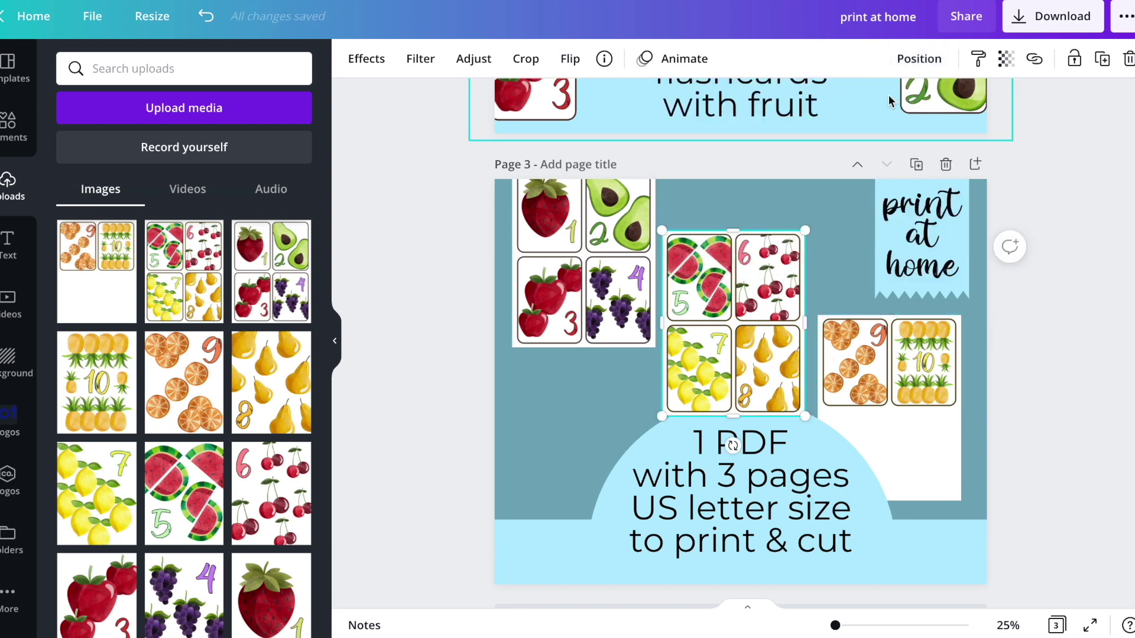
left_click(917, 59)
left_click(874, 101)
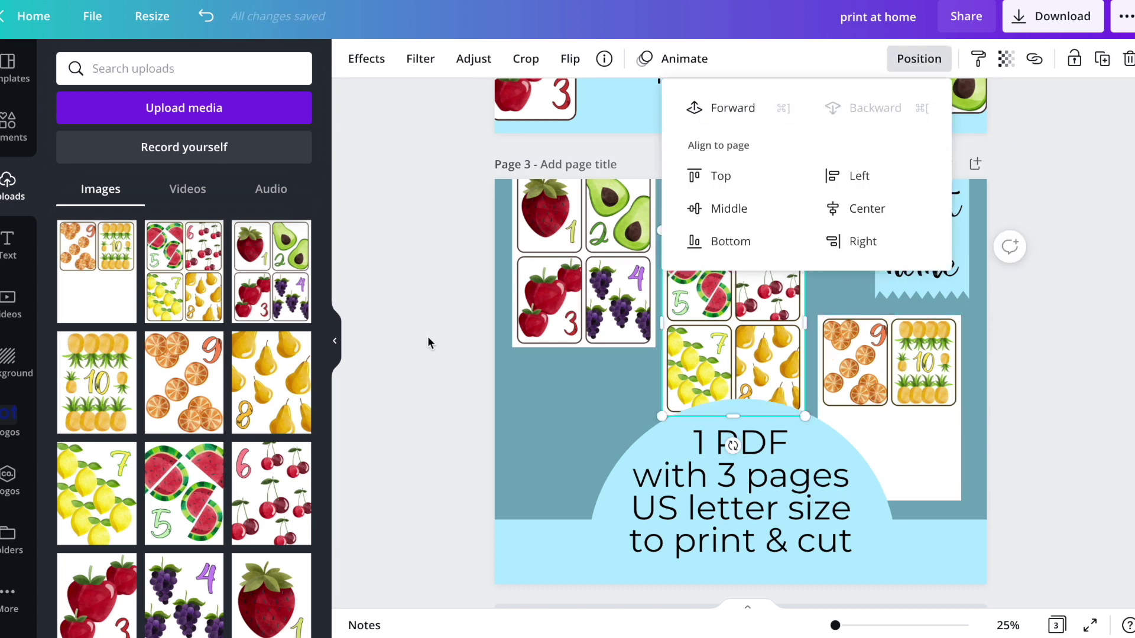
key("Escape")
left_click(576, 262)
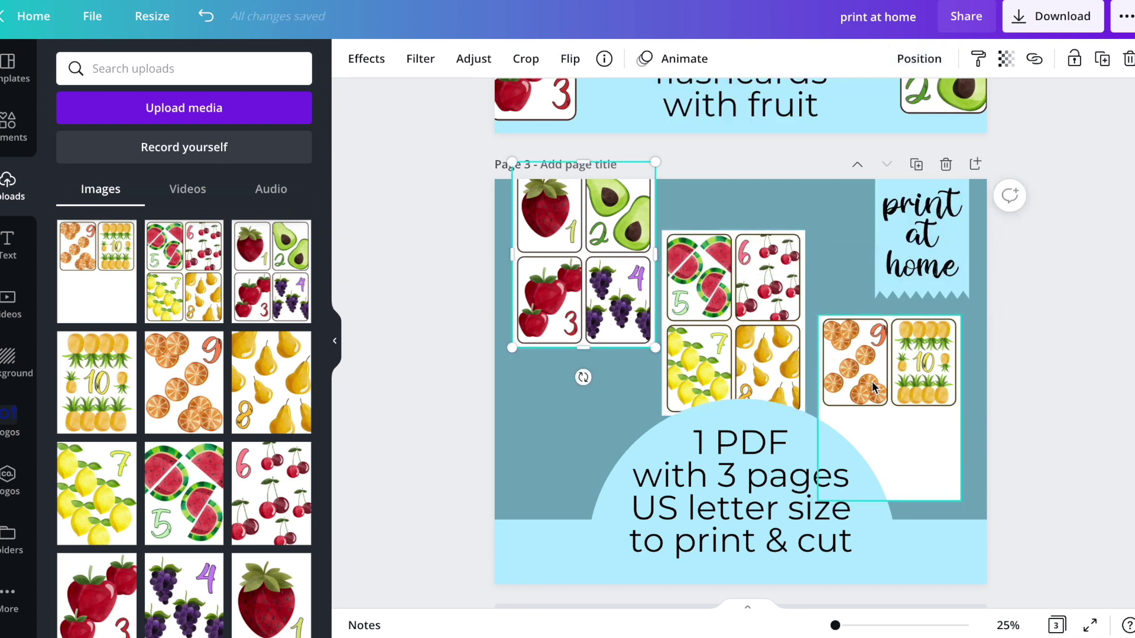
- Apply the Glow shadow effect to each of the three flashcard sheets on page 3
left_click(367, 59)
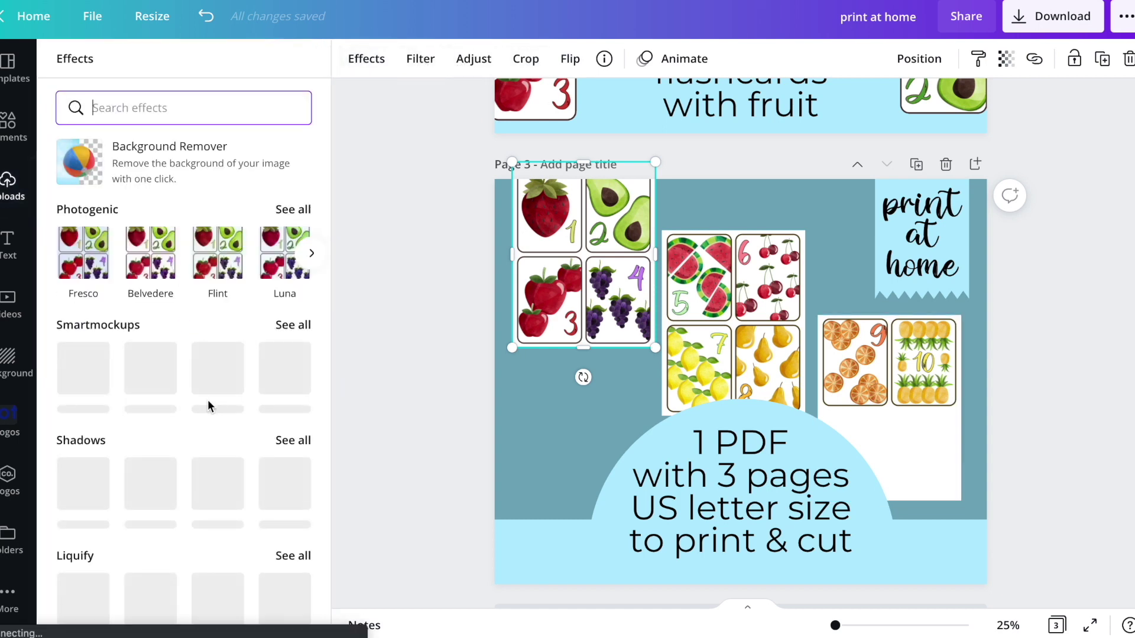
scroll(86, 388, "down", 4)
left_click(83, 258)
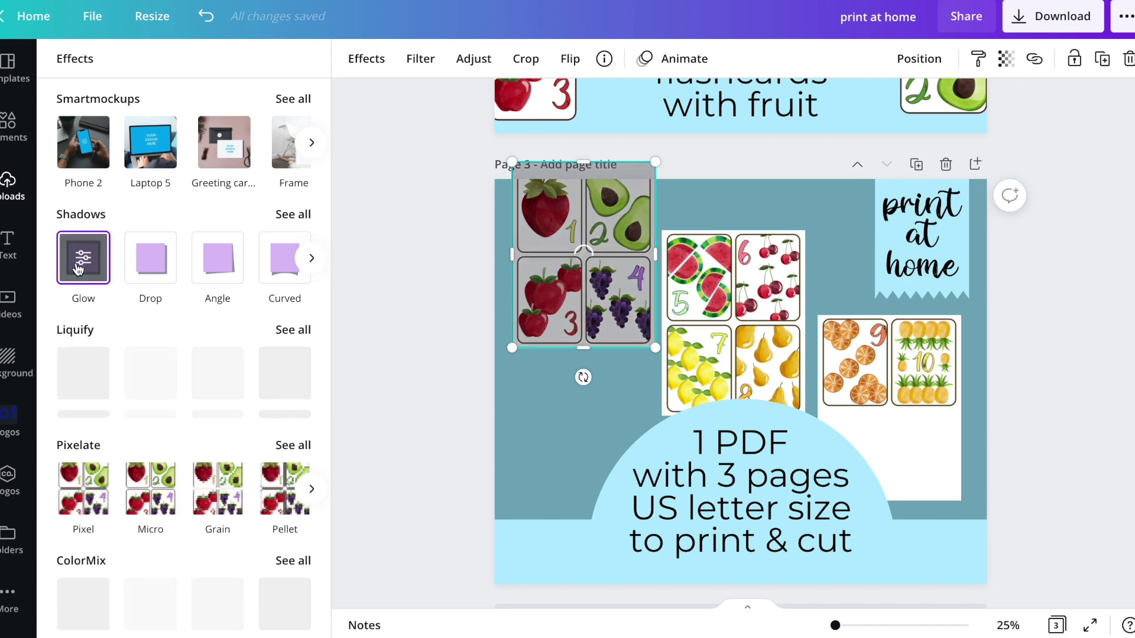
left_click(411, 338)
left_click(664, 341)
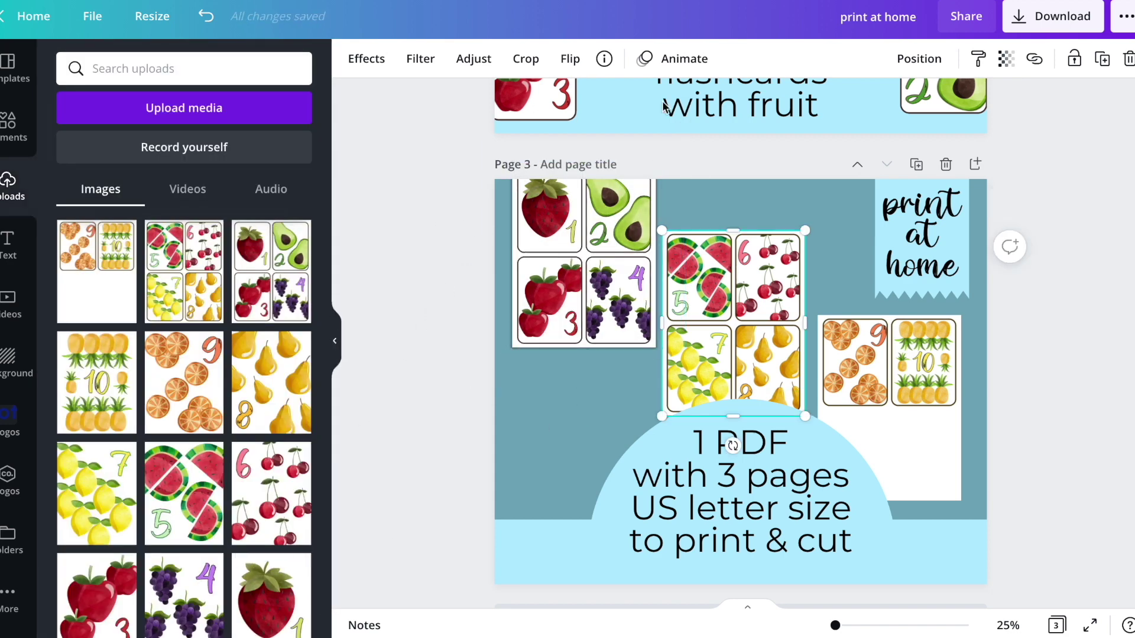
left_click(364, 58)
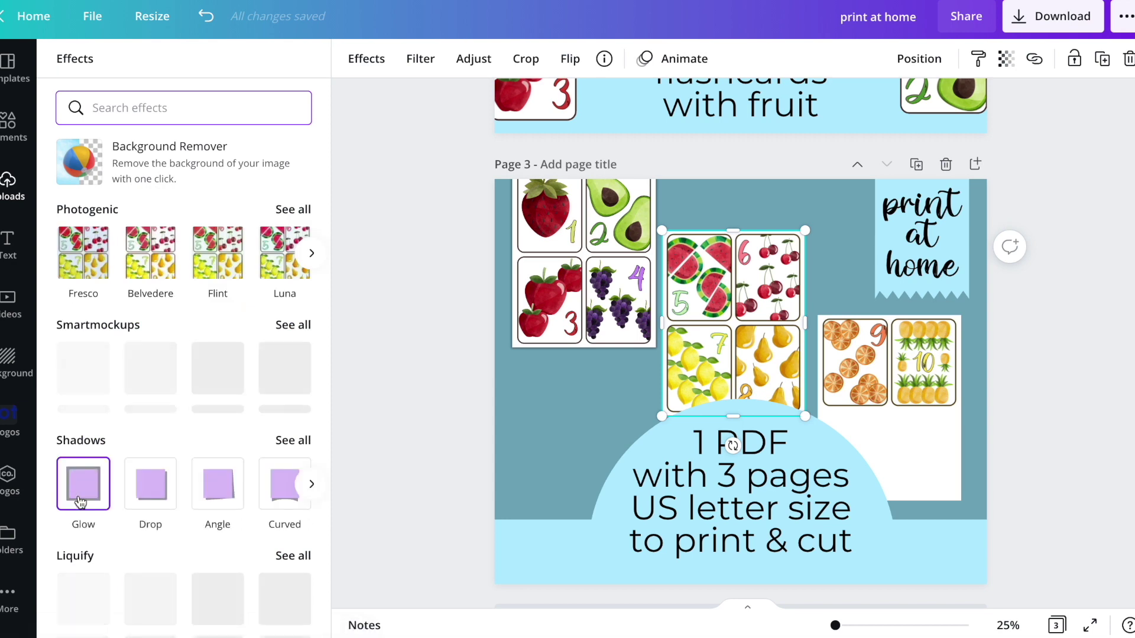
left_click(83, 482)
left_click(878, 378)
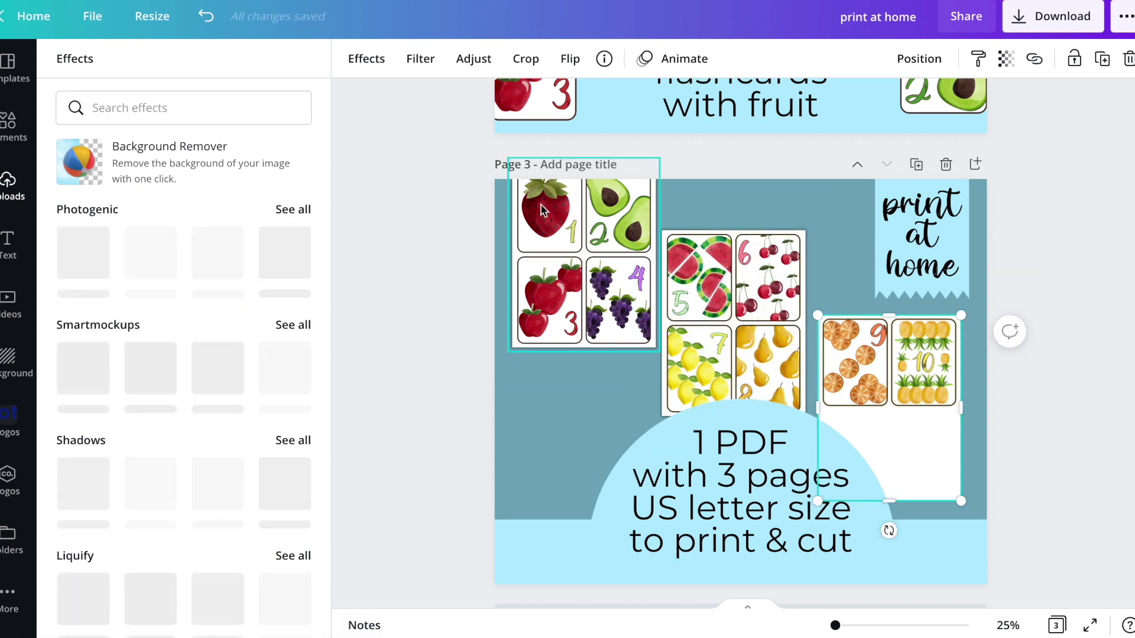
left_click(83, 482)
left_click(427, 383)
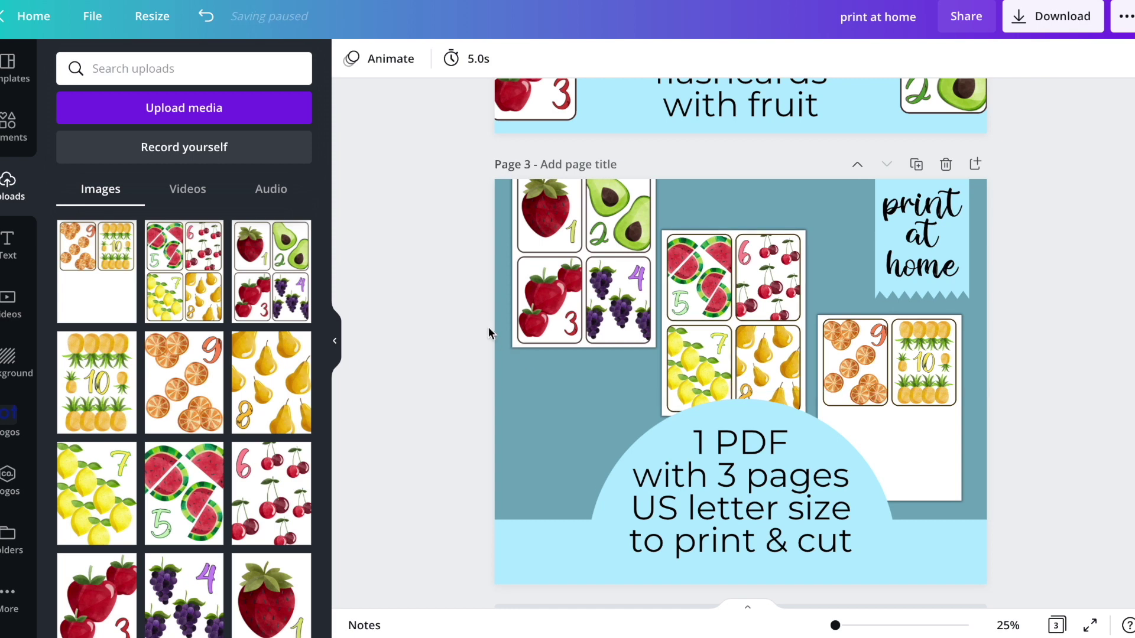
- Replace page 3's solid teal background with the peach background from the Patterns collection
left_click(786, 188)
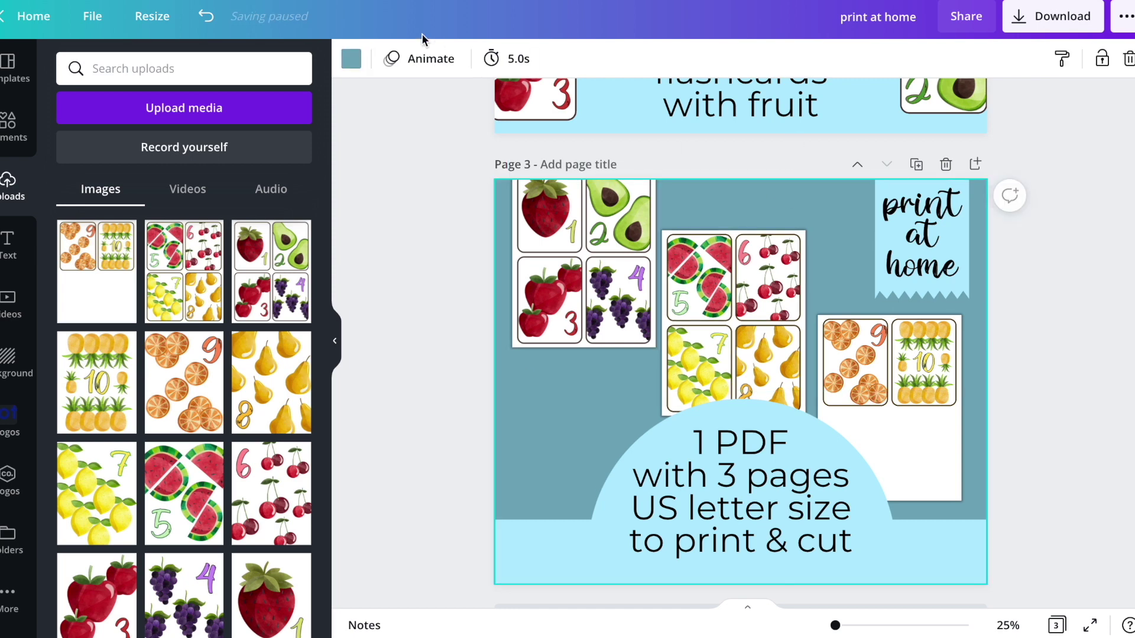
left_click(9, 360)
scroll(93, 169, "down", 2)
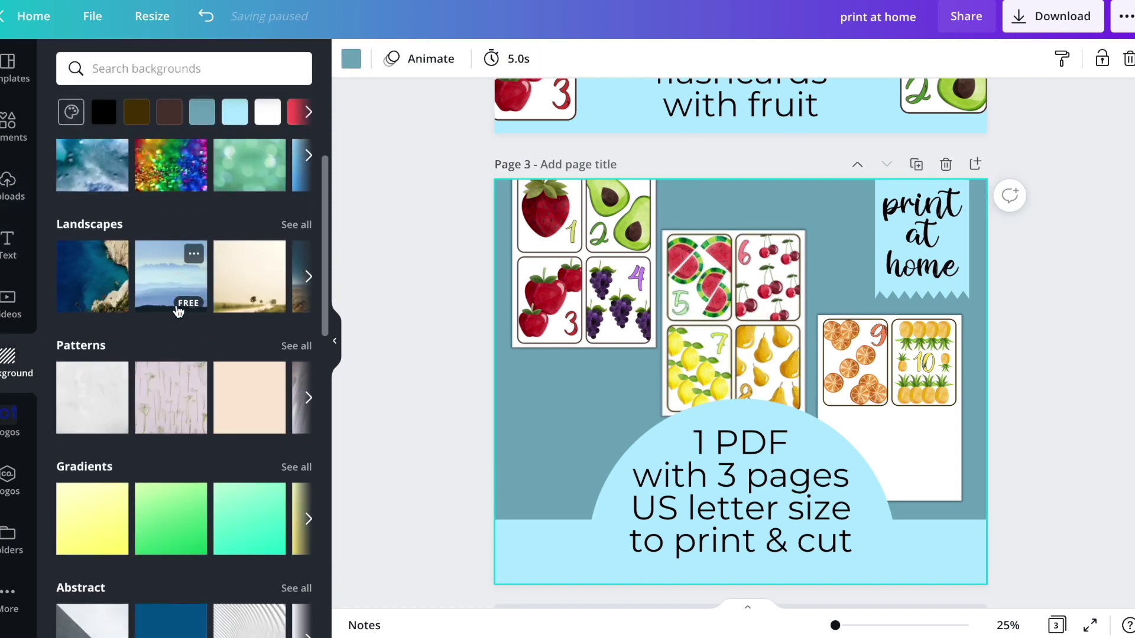
left_click(94, 168)
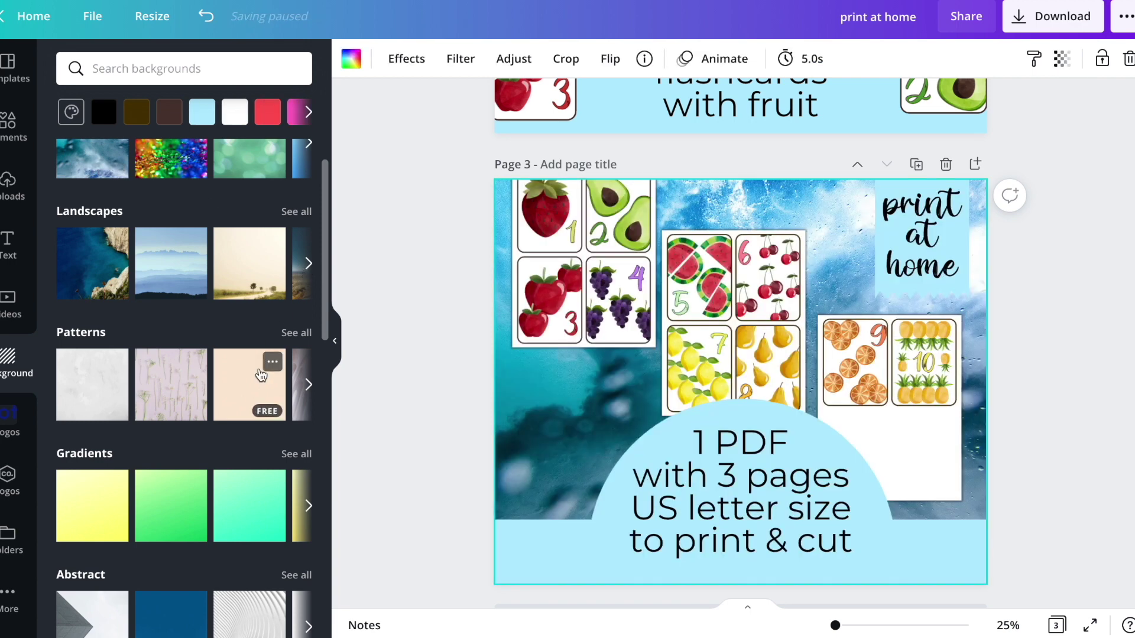
left_click(232, 394)
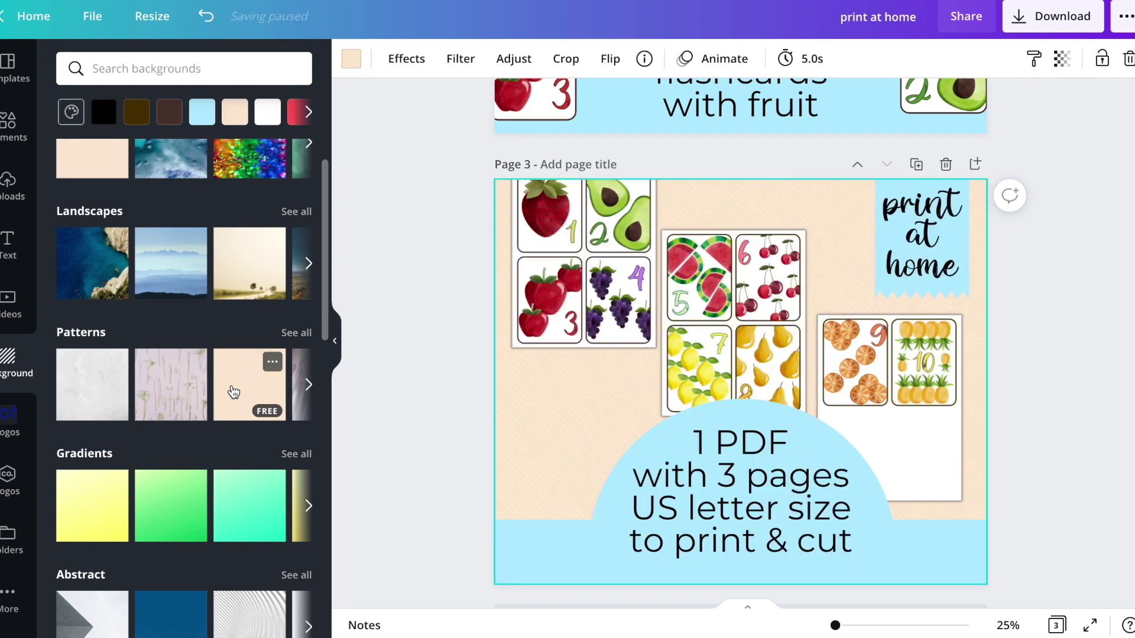
left_click(1006, 254)
- Review the layouts of the three preview pages against one another
scroll(920, 384, "down", 1)
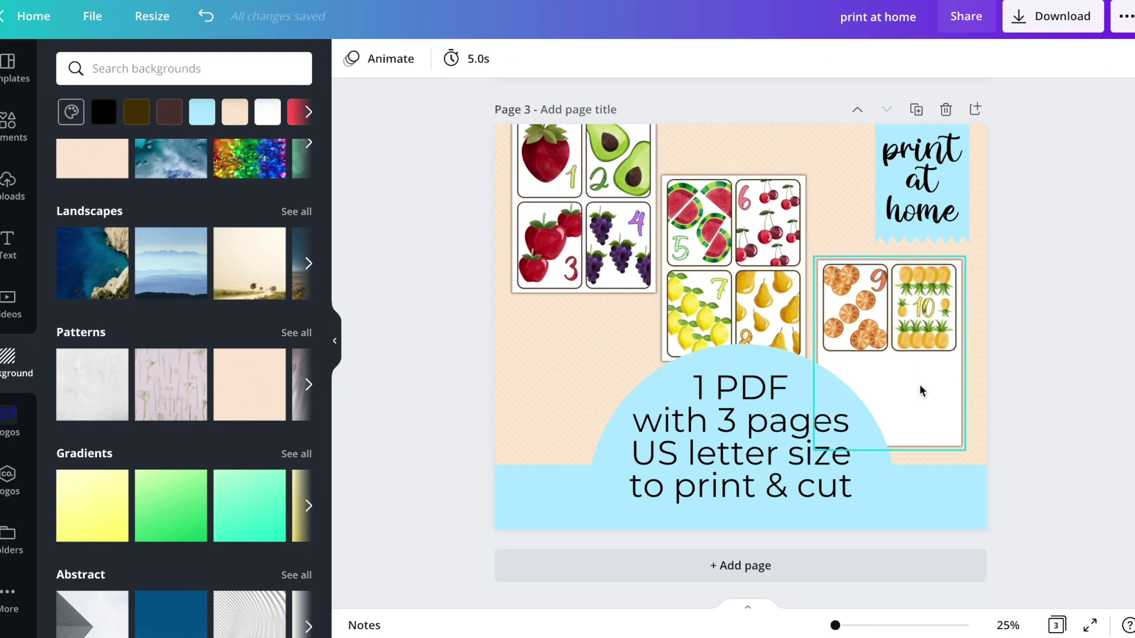
scroll(920, 384, "up", 10)
scroll(920, 384, "down", 3)
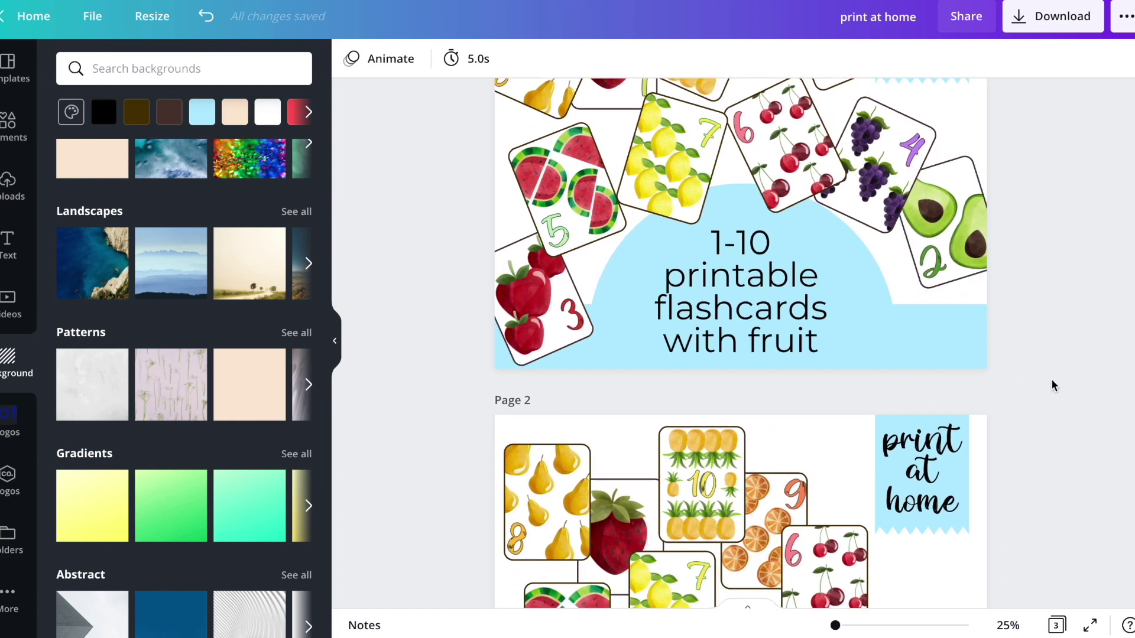
scroll(1051, 381, "down", 10)
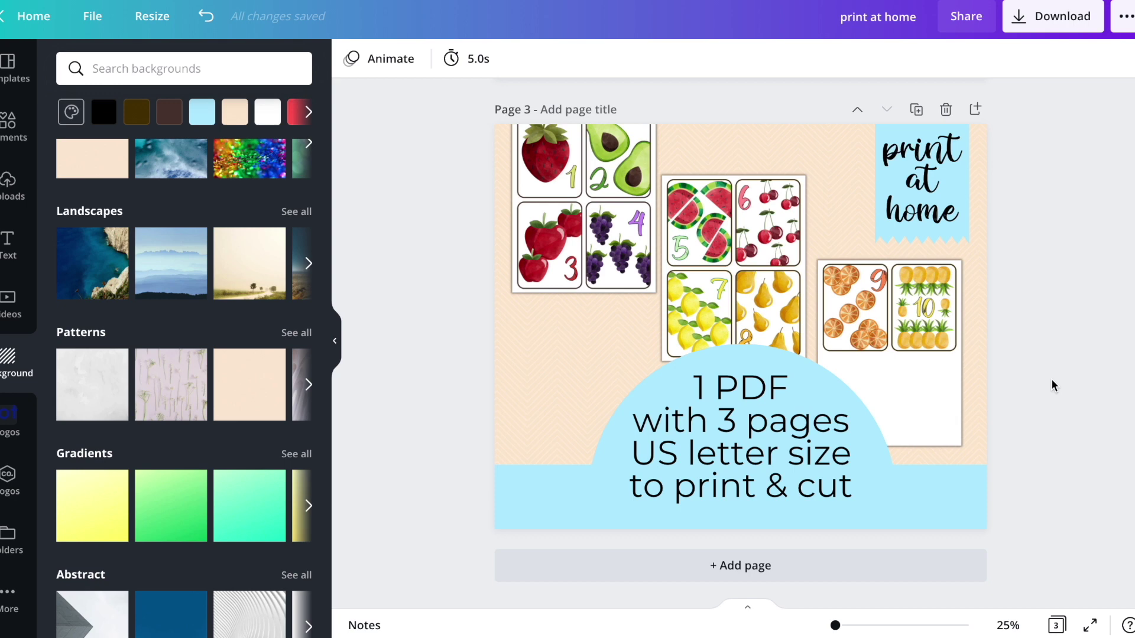
scroll(1052, 385, "up", 15)
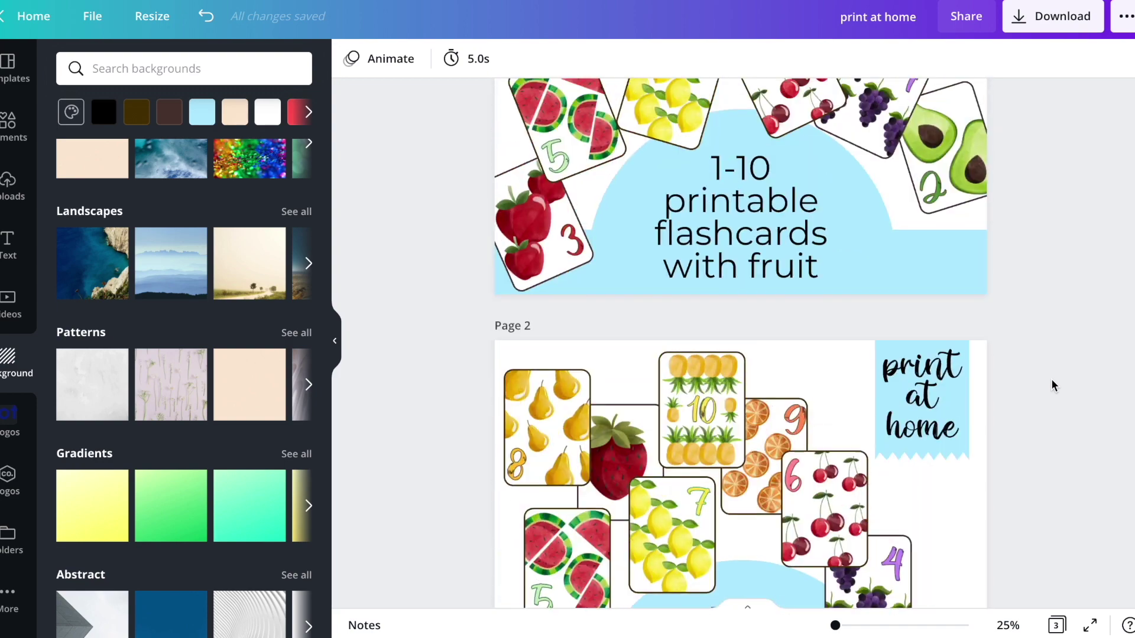